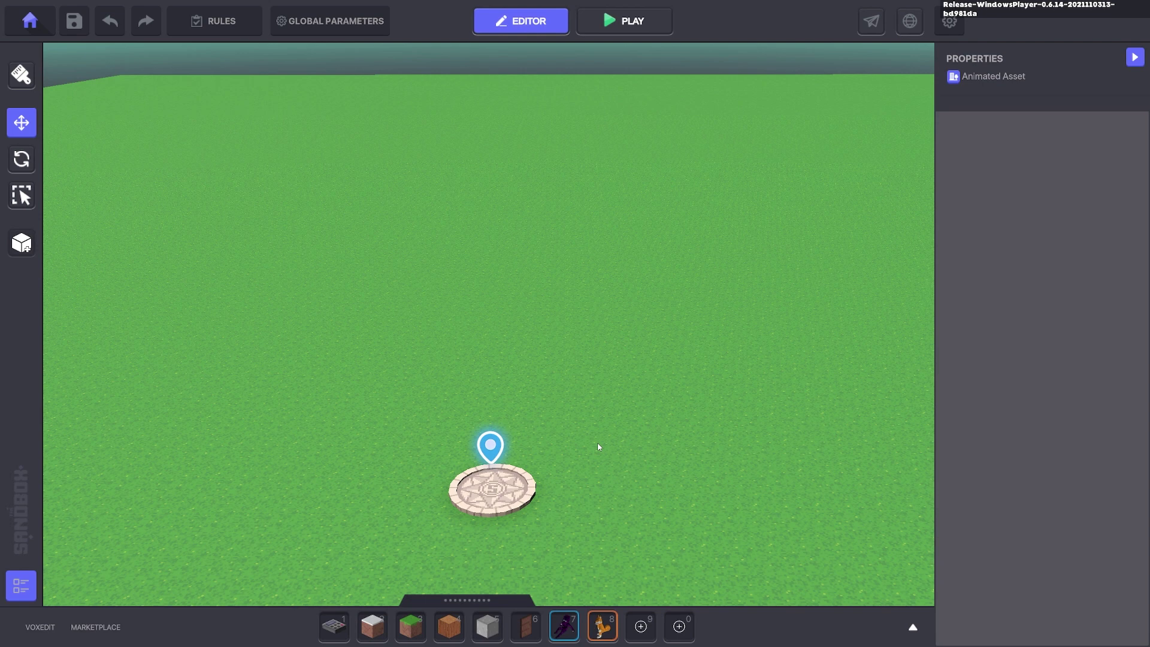
- Place a NumPad Switch on the grass beyond the spawn point, off to its left side
{"action": "scroll", "coordinate": [566, 443], "scroll_direction": "down", "scroll_amount": 4}
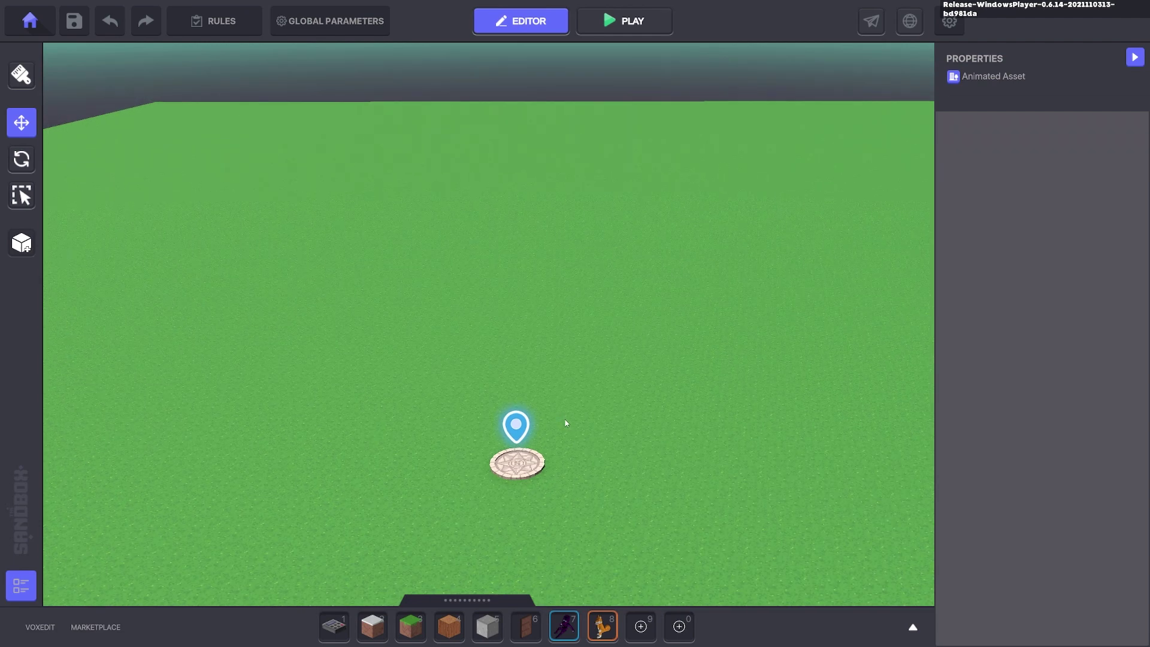
{"action": "scroll", "coordinate": [589, 418], "scroll_direction": "up", "scroll_amount": 3}
{"action": "scroll", "coordinate": [587, 415], "scroll_direction": "up", "scroll_amount": 1}
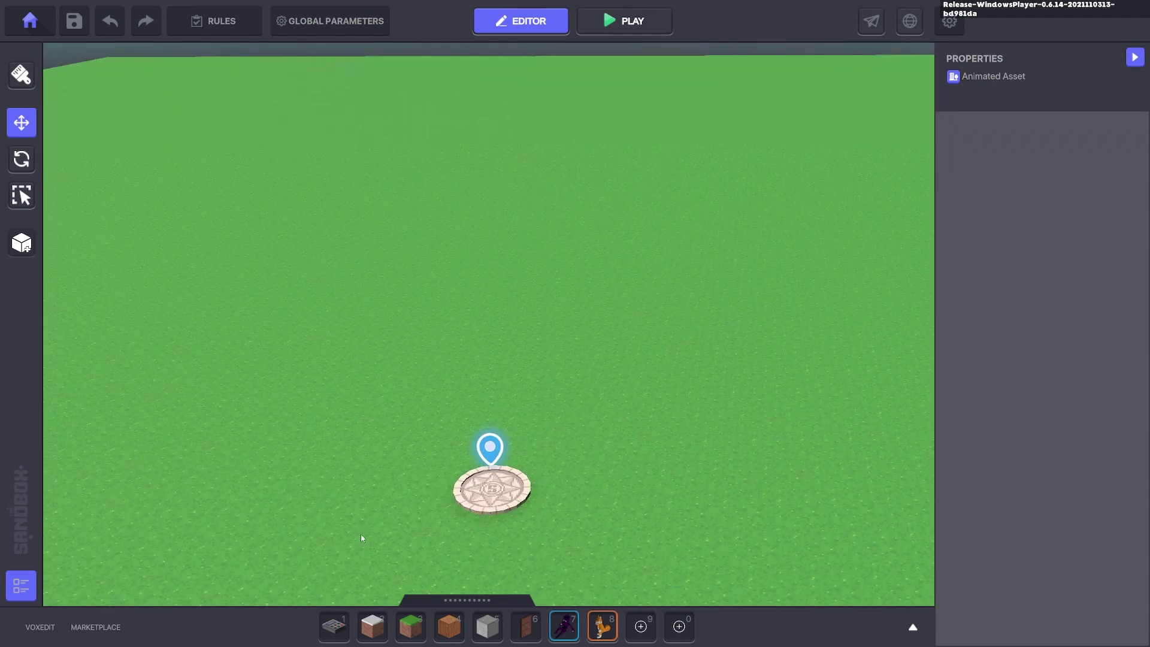
{"action": "left_click", "coordinate": [334, 626]}
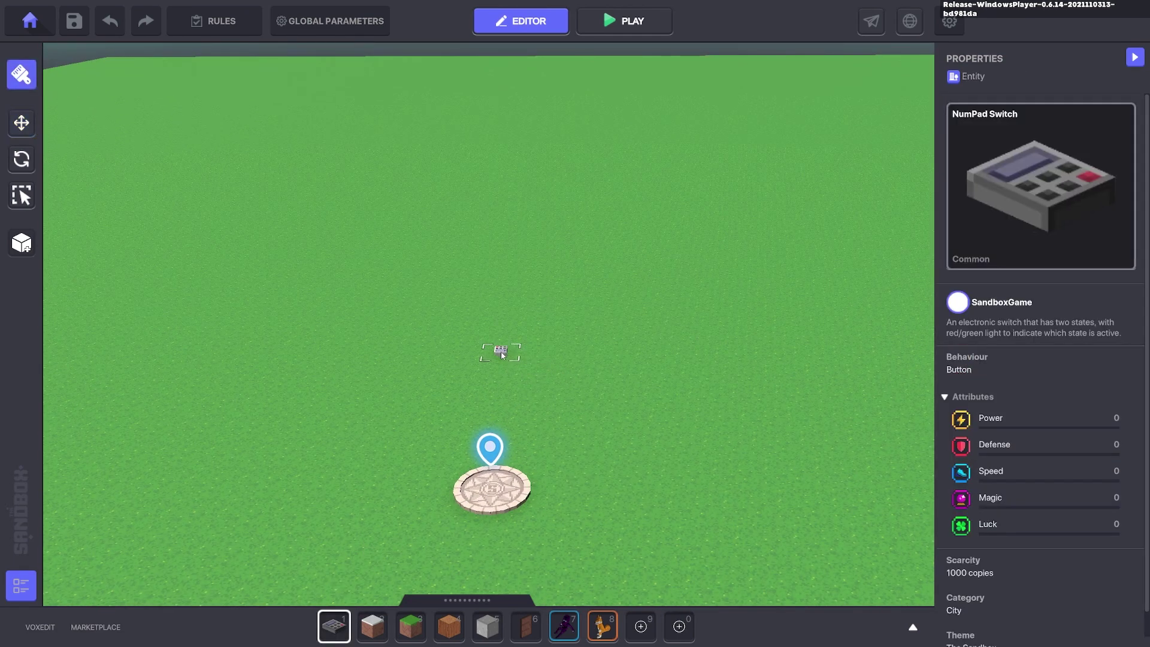
{"action": "left_click", "coordinate": [400, 368]}
{"action": "key", "text": "Escape"}
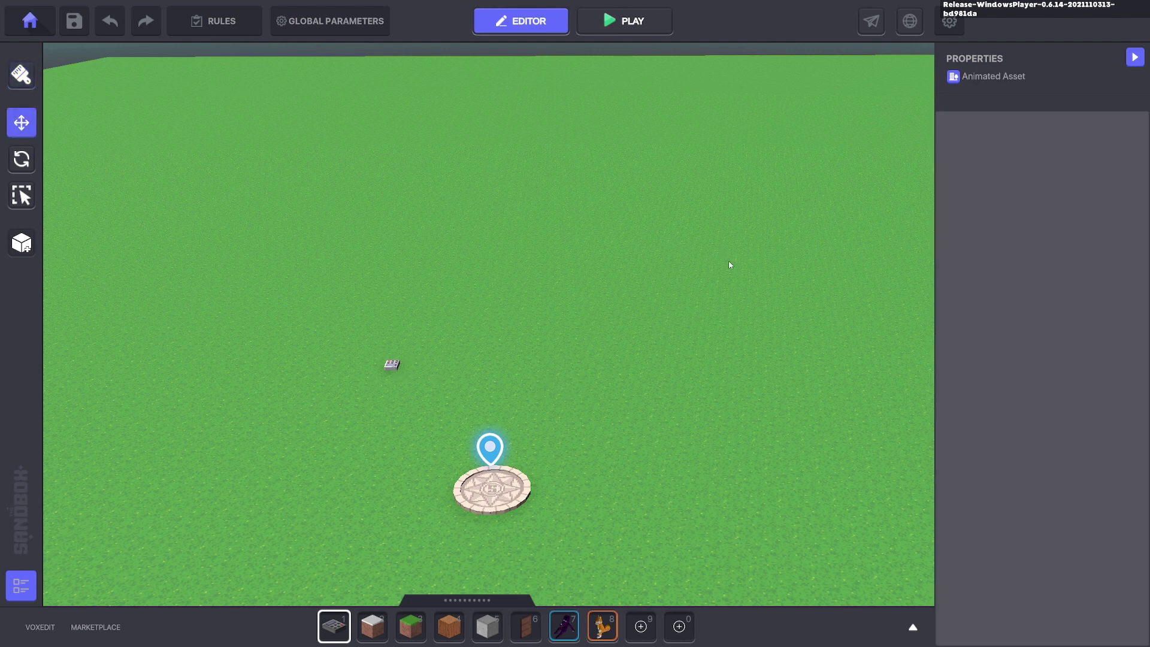
- Place the Dogejira on the grass just beyond the spawn point and rotate it to face the spawn point
{"action": "left_click", "coordinate": [608, 630]}
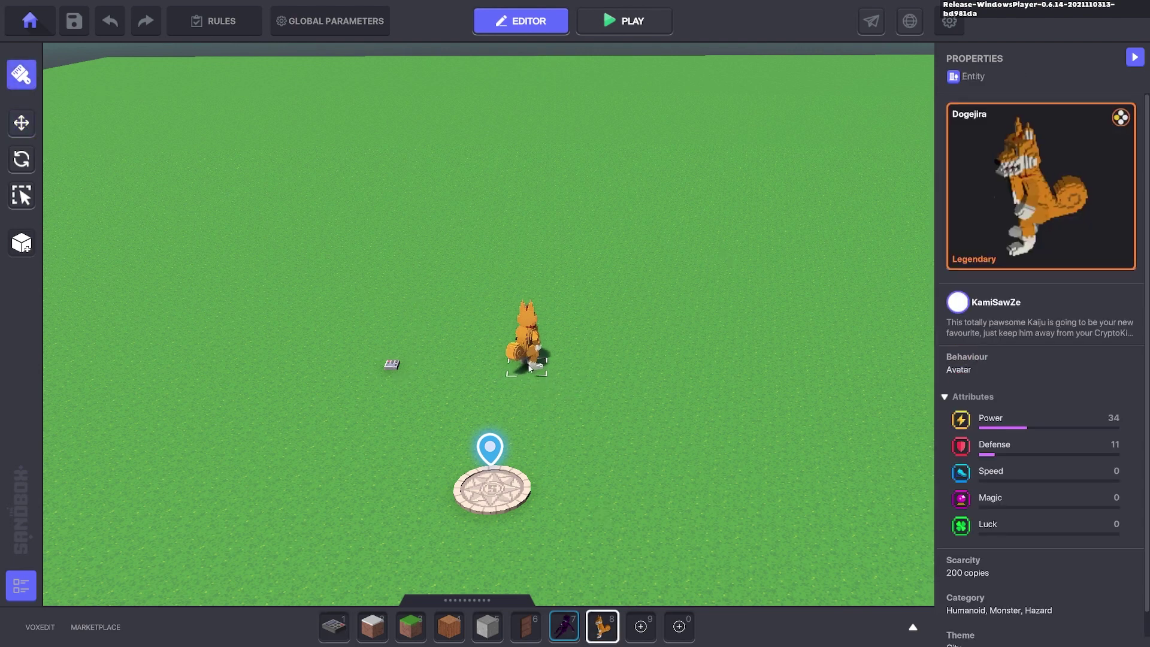
{"action": "left_click", "coordinate": [506, 374]}
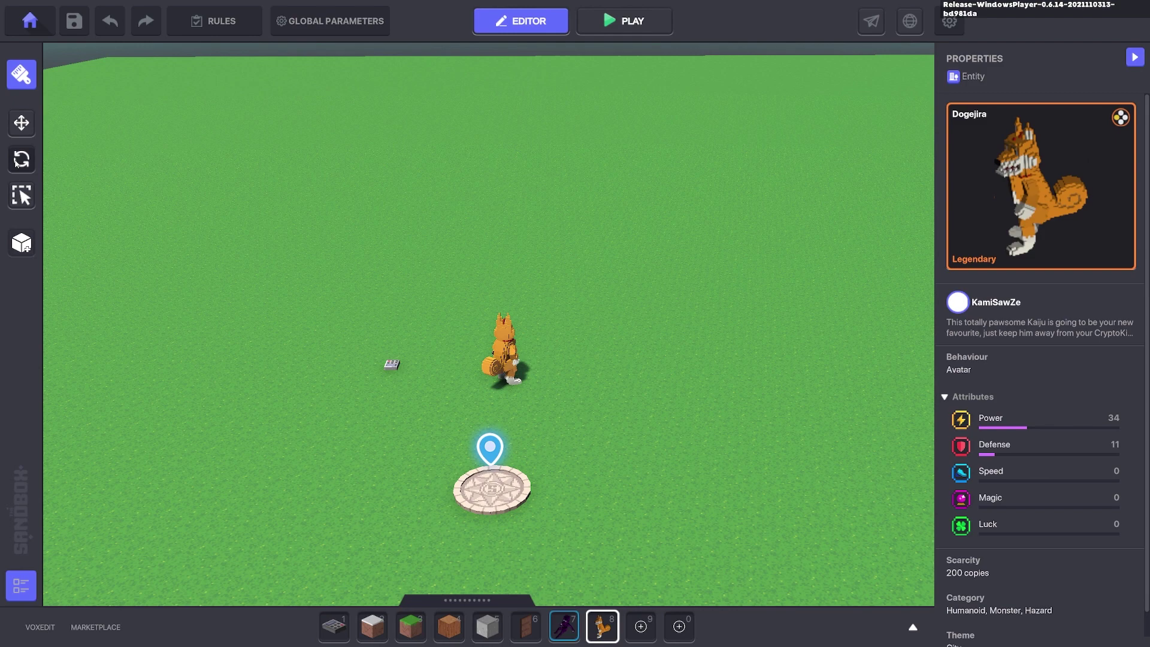
{"action": "left_click", "coordinate": [22, 158]}
{"action": "left_click", "coordinate": [510, 347]}
{"action": "left_click_drag", "start_coordinate": [532, 430], "coordinate": [988, 261]}
{"action": "key", "text": "w"}
- Add a Speaker component to the Dogejira and clear its text to display
{"action": "scroll", "coordinate": [971, 374], "scroll_direction": "down", "scroll_amount": 5}
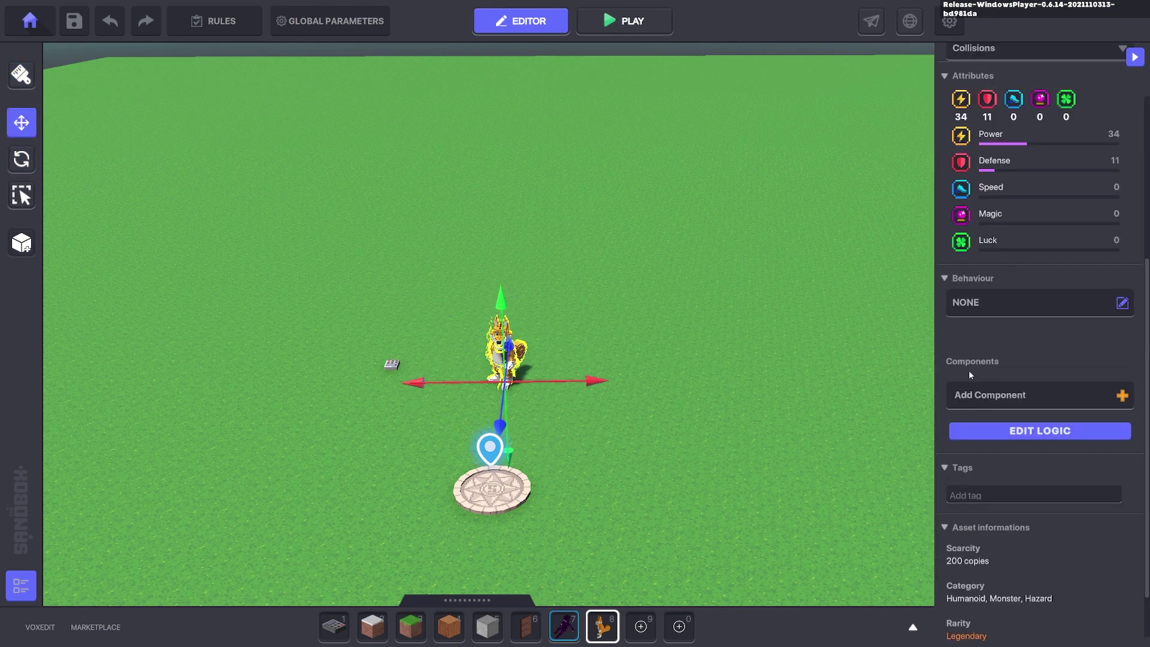
{"action": "scroll", "coordinate": [922, 336], "scroll_direction": "up", "scroll_amount": 2}
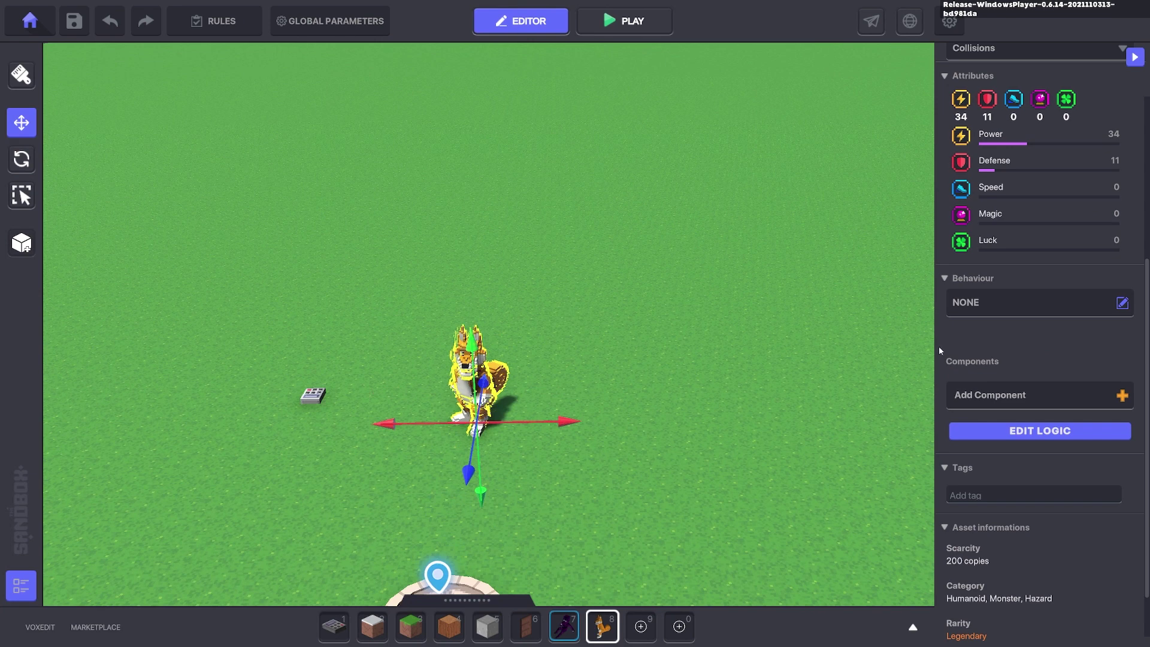
{"action": "left_click", "coordinate": [1022, 401]}
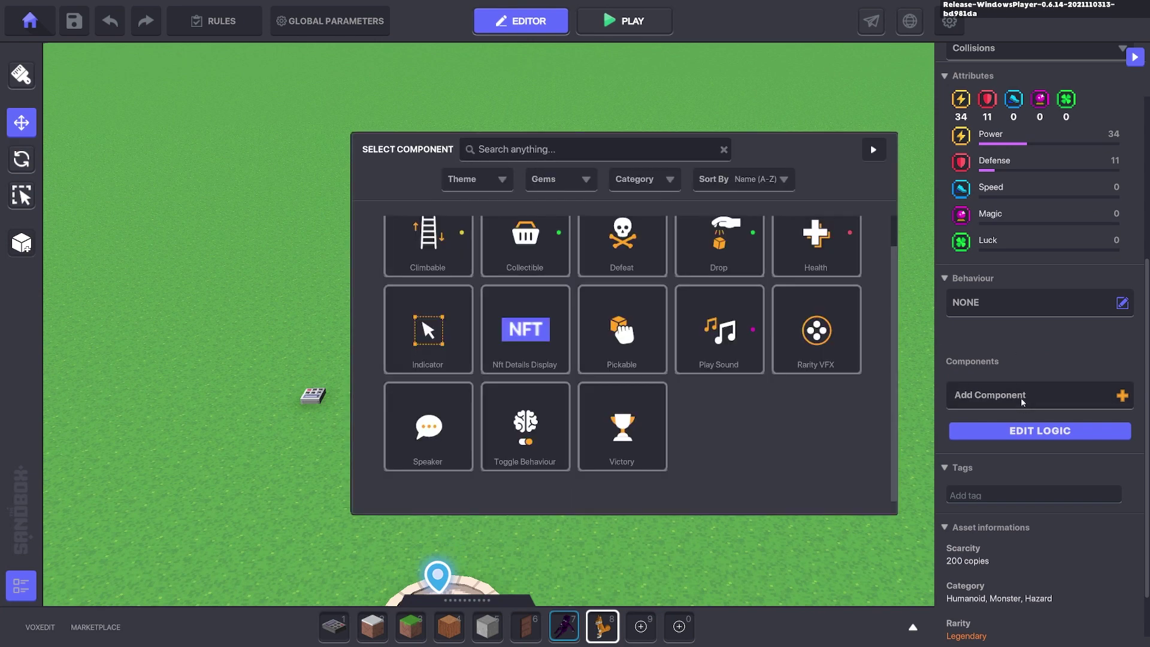
{"action": "left_click", "coordinate": [432, 438]}
{"action": "left_click", "coordinate": [1009, 427]}
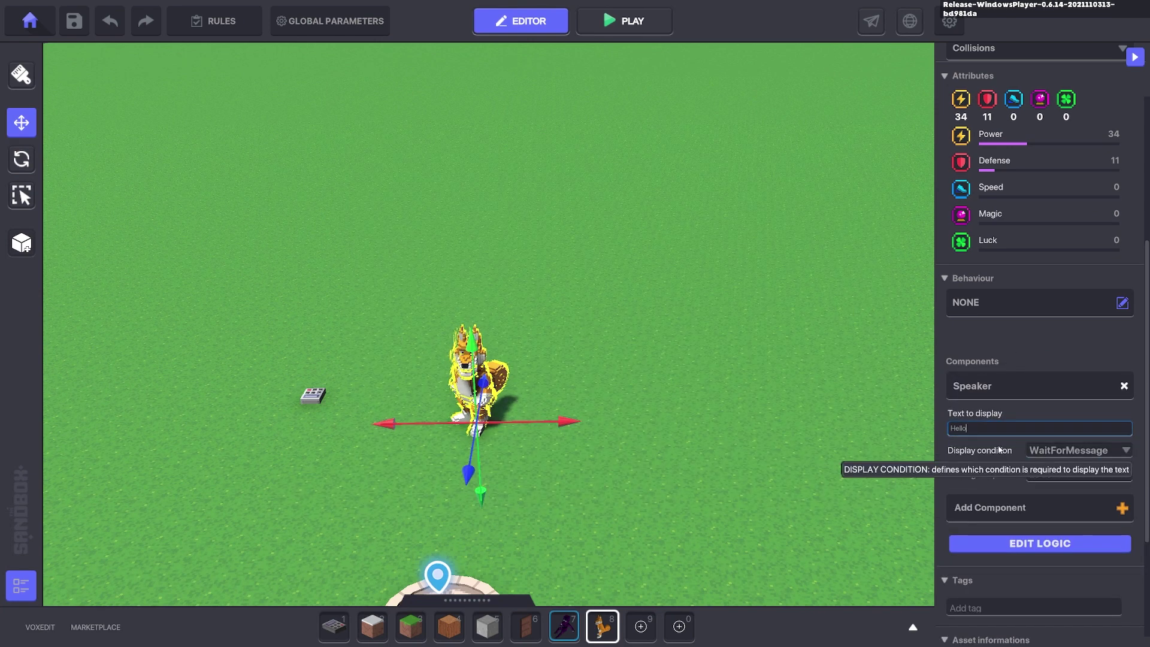
{"action": "key", "text": "BackSpace"}
{"action": "key", "text": "BackSpace"}
{"action": "key", "text": "BackSpace"}
{"action": "key", "text": "BackSpace"}
{"action": "key", "text": "BackSpace"}
{"action": "key", "text": "BackSpace"}
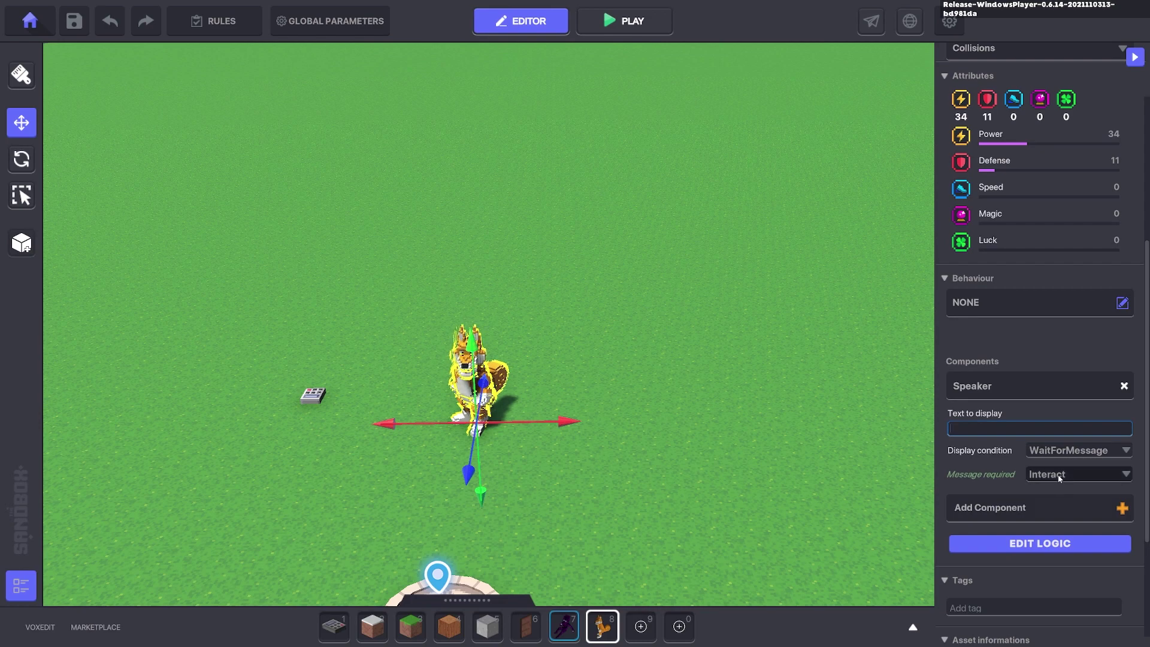
- Open the Dogejira's logic settings and set the Speaker's Only Once option to True
{"action": "left_click", "coordinate": [1016, 543]}
{"action": "scroll", "coordinate": [1045, 516], "scroll_direction": "down", "scroll_amount": 2}
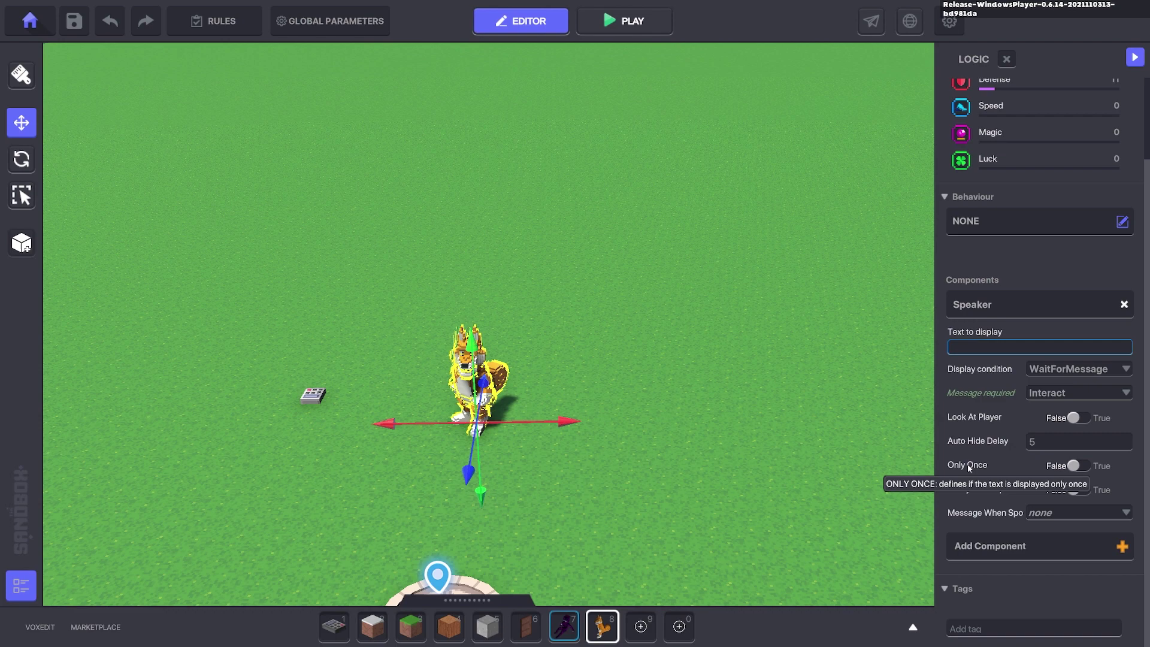
{"action": "left_click", "coordinate": [1079, 466]}
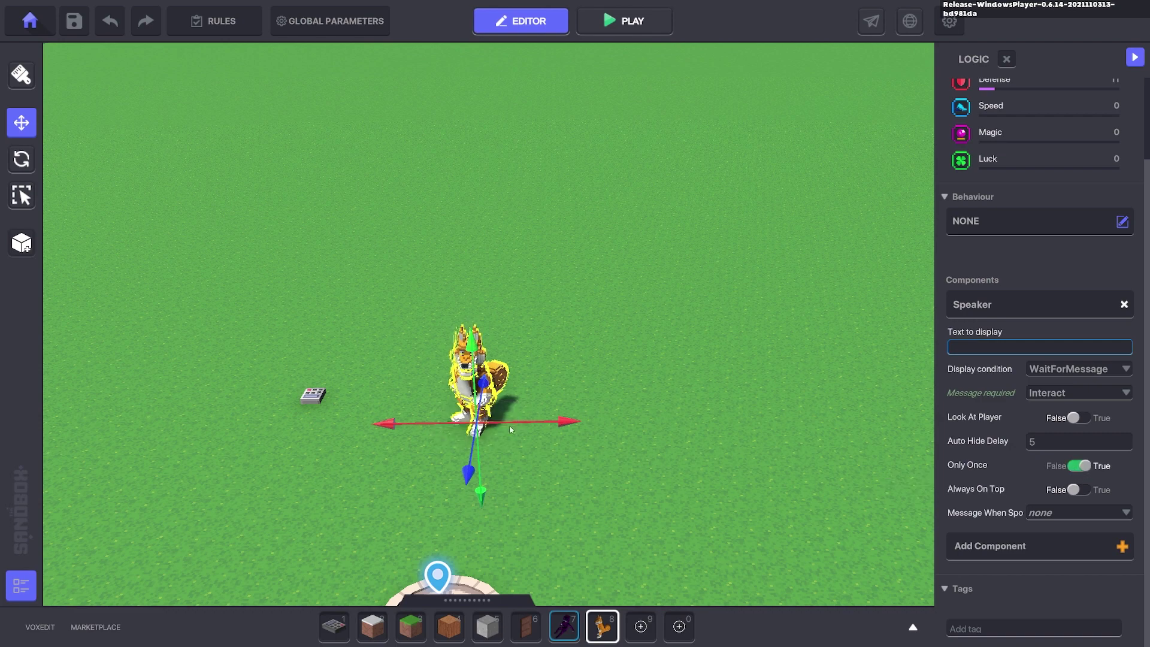
- Add a custom message Start.Convo as the message the Dogejira's Speaker sends when spoken to
{"action": "right_click_drag", "start_coordinate": [567, 496], "coordinate": [552, 440]}
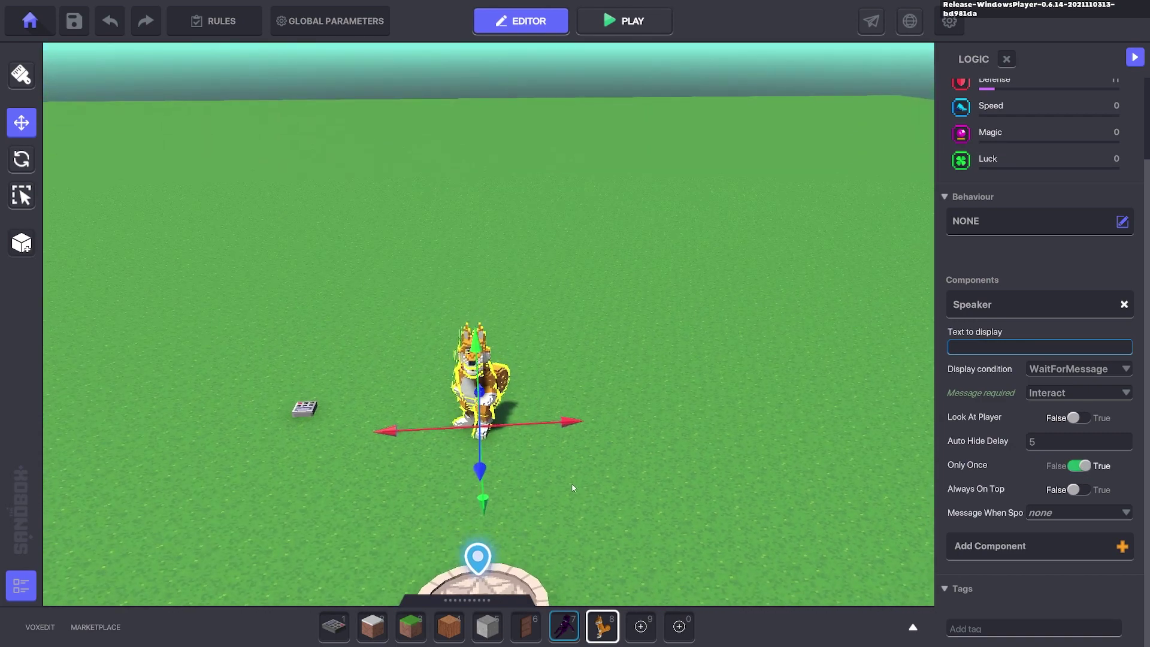
{"action": "left_click", "coordinate": [1054, 512]}
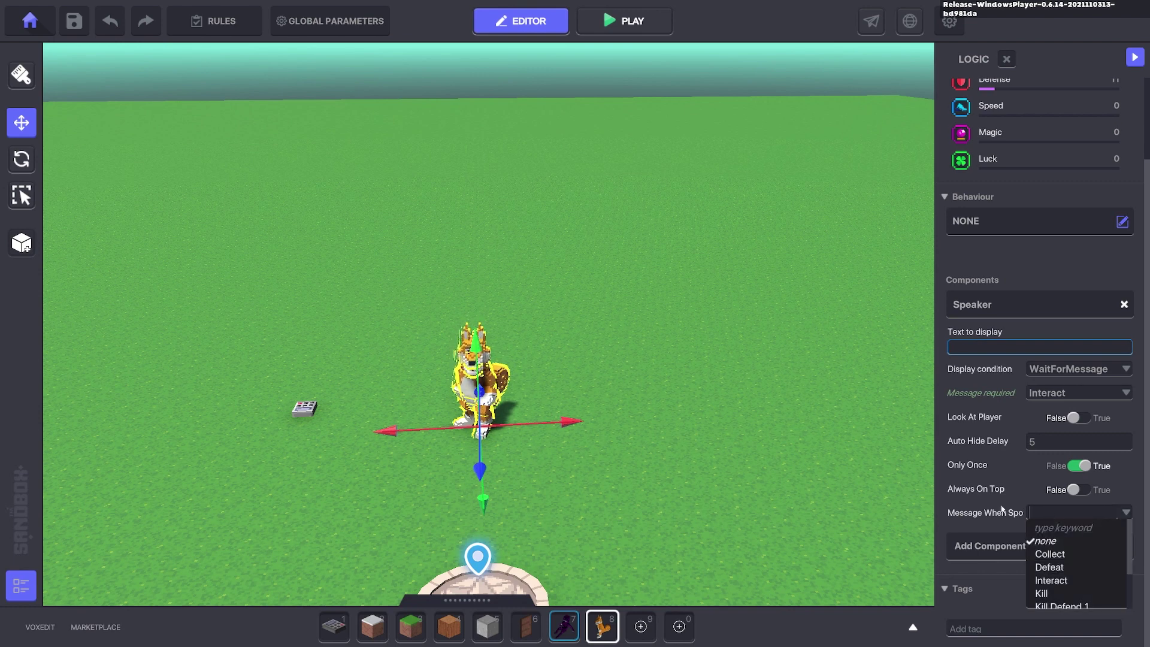
{"action": "type", "text": "Start"}
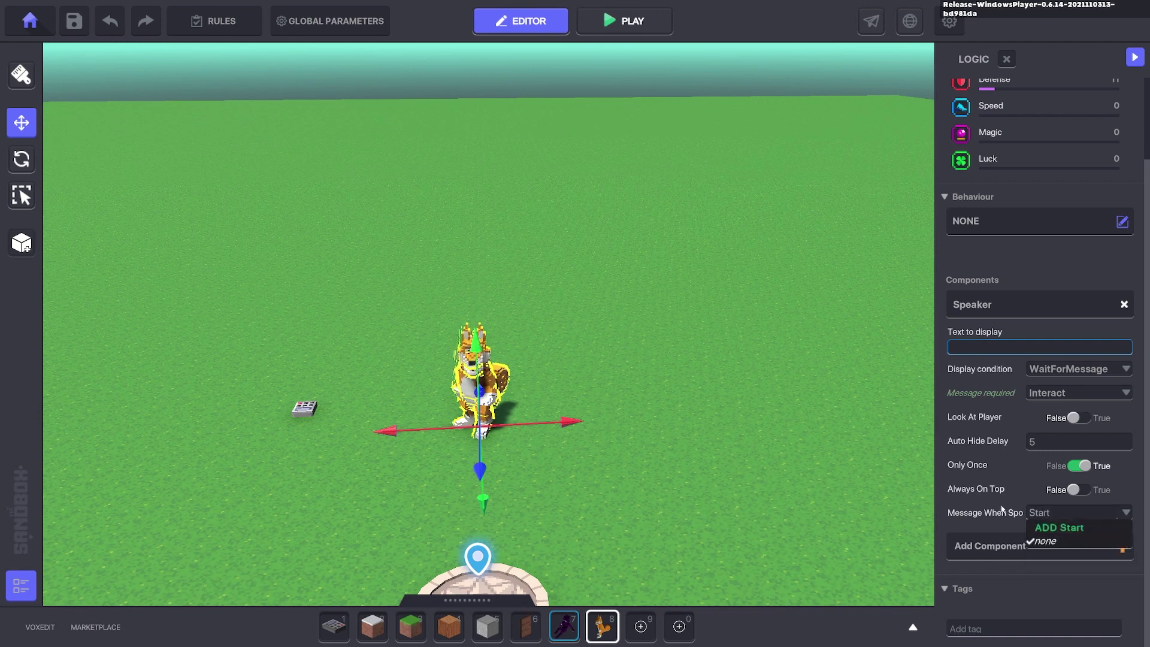
{"action": "type", "text": ".Convo"}
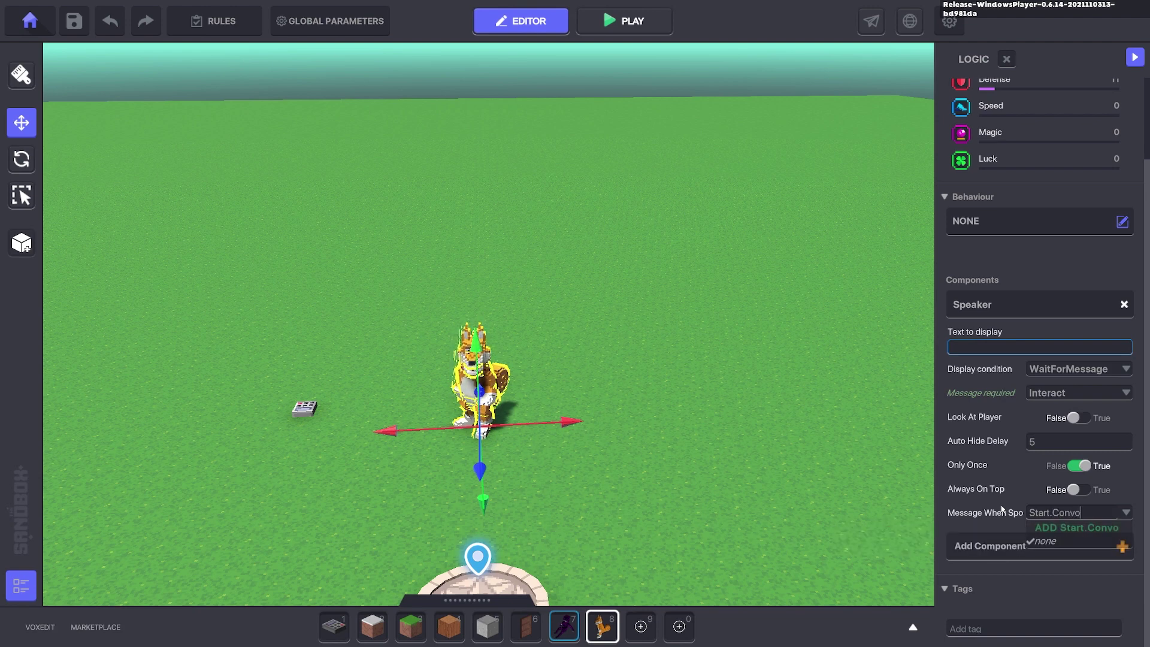
{"action": "left_click", "coordinate": [1066, 528]}
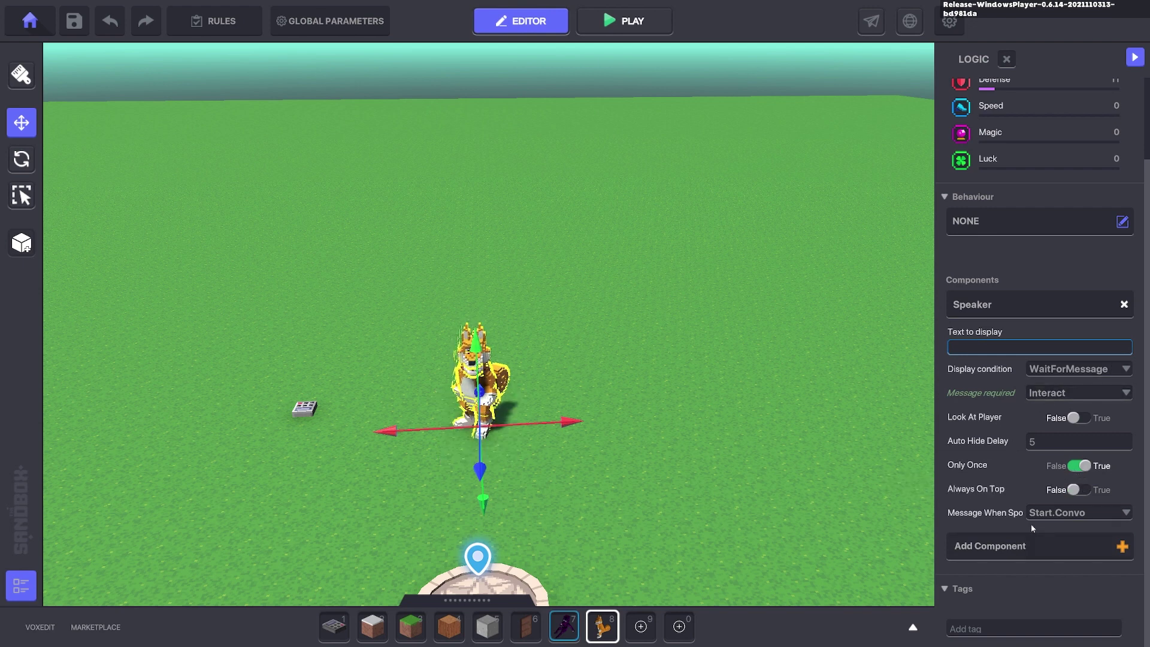
- Move the NumPad Switch behind the Dogejira, to X 48.50 and Z 22.50
{"action": "middle_click_drag", "start_coordinate": [459, 313], "coordinate": [569, 396]}
{"action": "left_click", "coordinate": [513, 403]}
{"action": "left_click", "coordinate": [480, 509]}
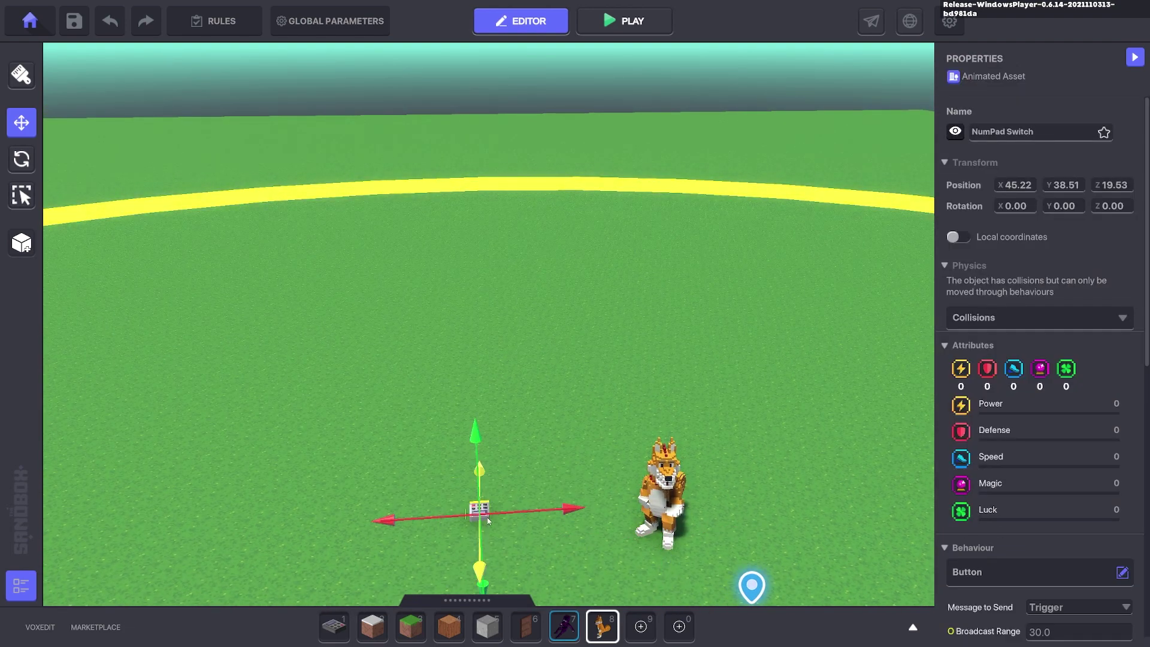
{"action": "left_click_drag", "start_coordinate": [486, 517], "coordinate": [709, 416]}
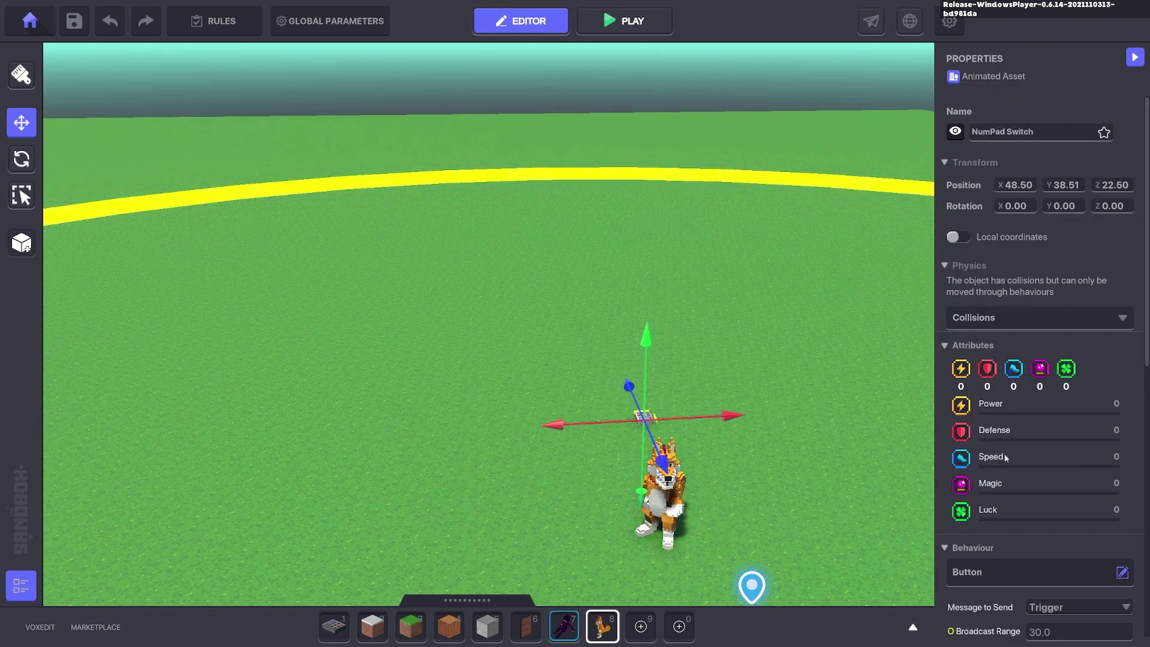
- Change the NumPad Switch's behaviour to Asker and set its required message to Start.Convo
{"action": "scroll", "coordinate": [1030, 360], "scroll_direction": "down", "scroll_amount": 5}
{"action": "left_click", "coordinate": [1012, 213]}
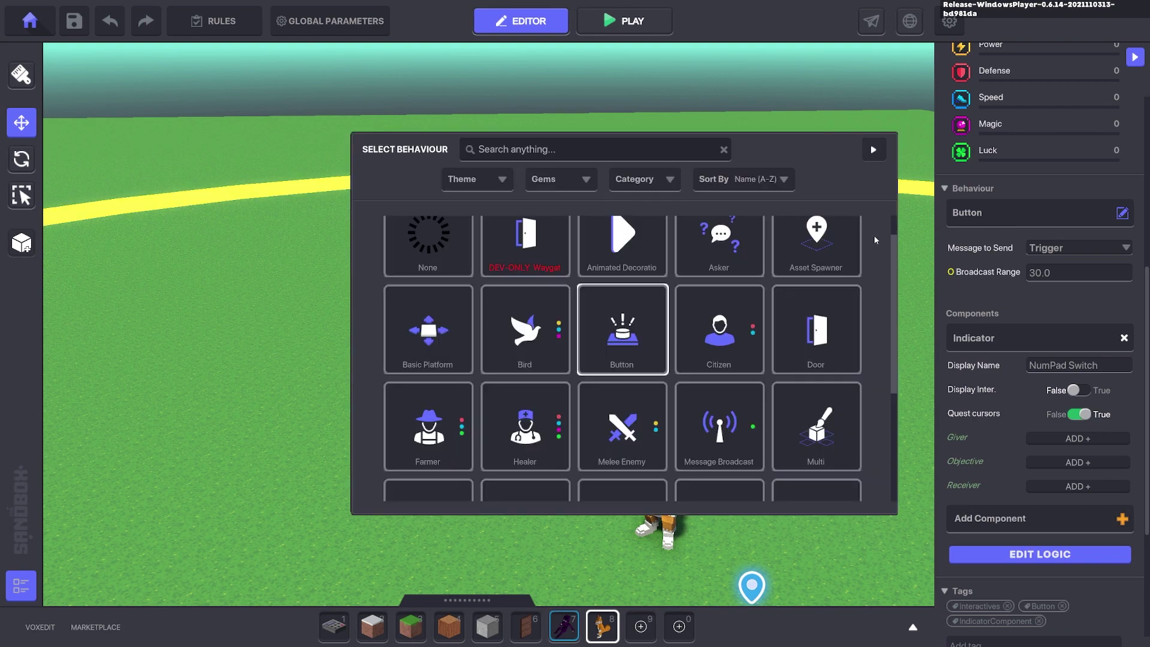
{"action": "left_click", "coordinate": [727, 253]}
{"action": "left_click", "coordinate": [1028, 491]}
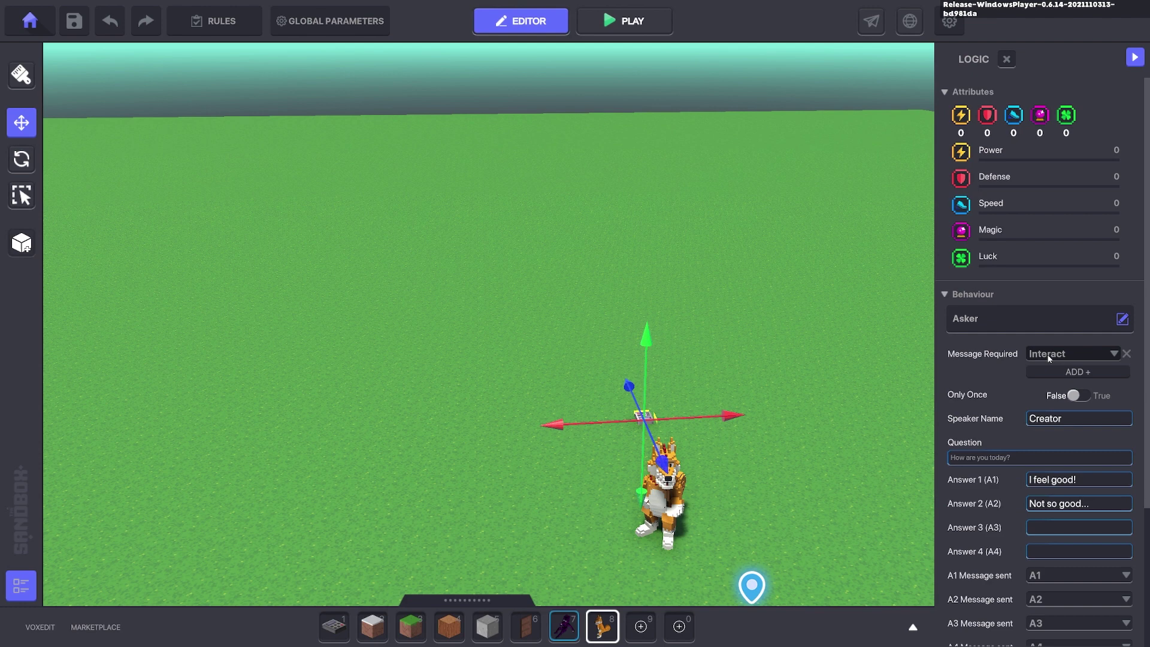
{"action": "left_click", "coordinate": [1036, 355]}
{"action": "type", "text": "Sta"}
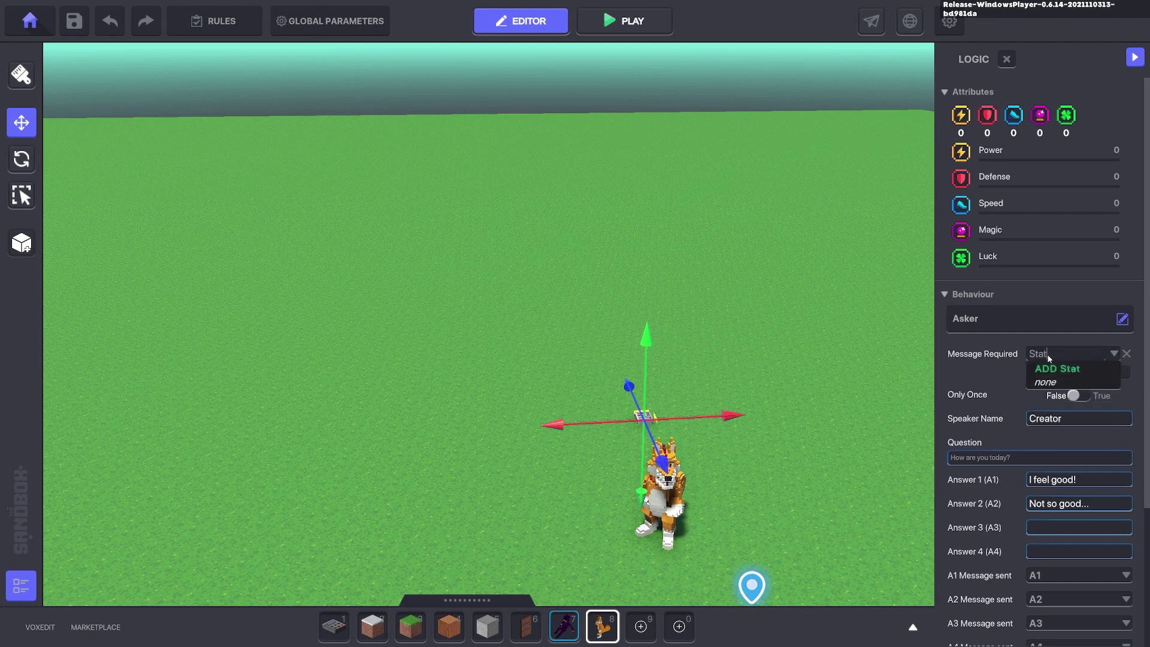
{"action": "left_click", "coordinate": [1073, 395]}
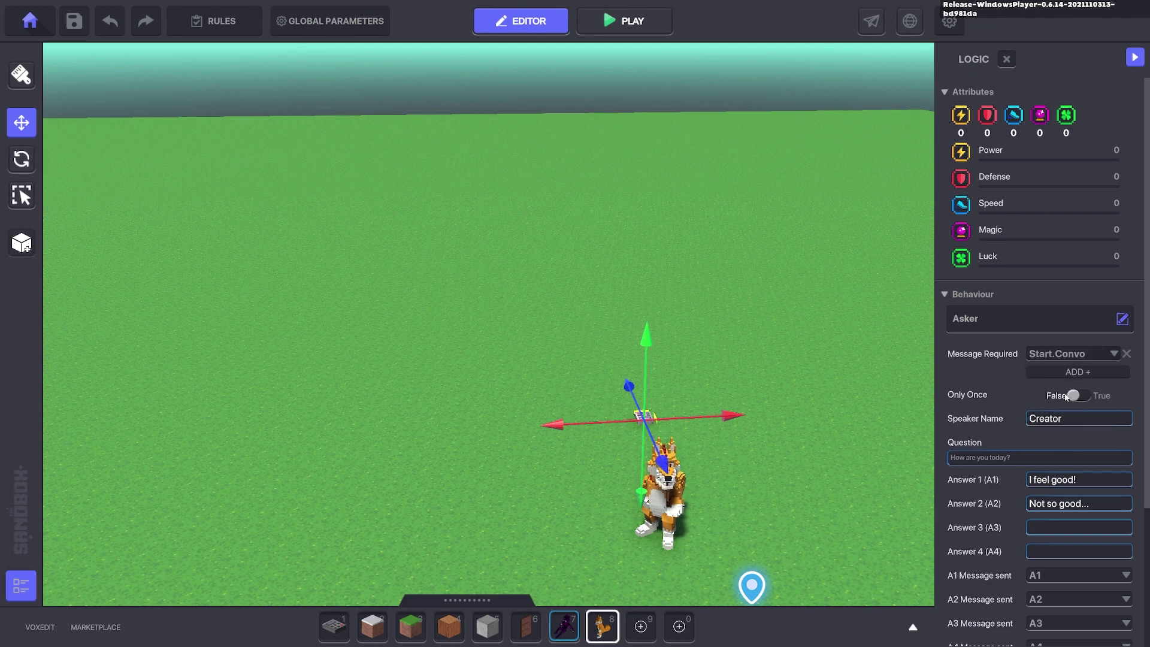
- Clear the Asker's speaker name and set its question to "Which door would you like to pick tday?"
{"action": "scroll", "coordinate": [1073, 397], "scroll_direction": "down", "scroll_amount": 3}
{"action": "double_click", "coordinate": [1069, 242]}
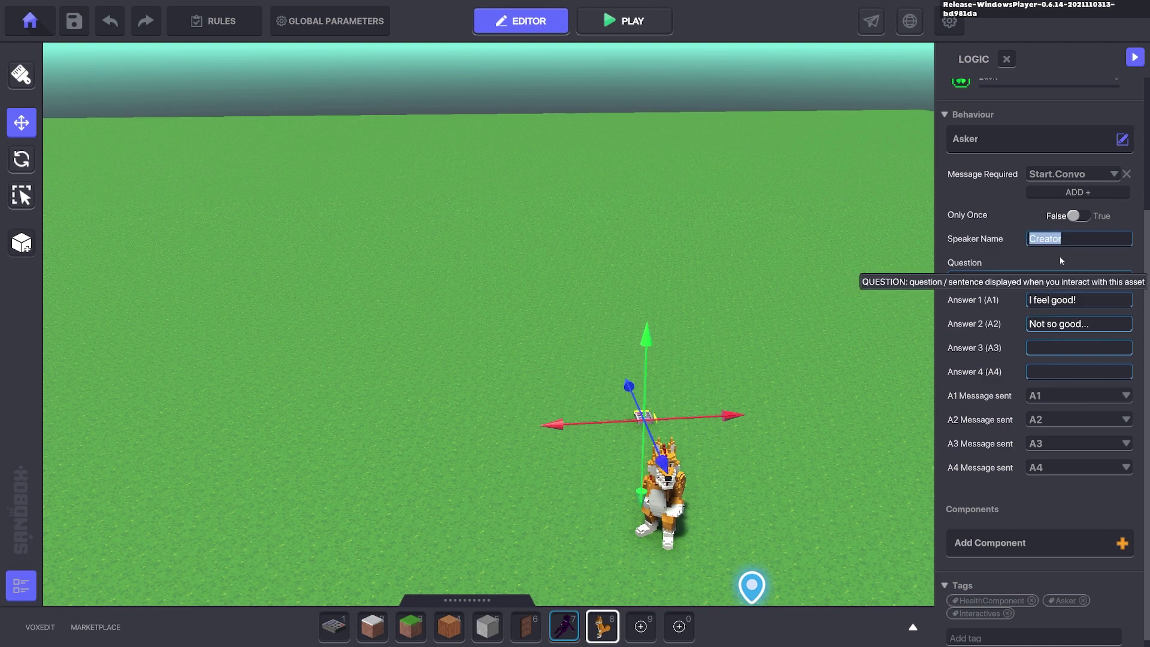
{"action": "key", "text": "BackSpace"}
{"action": "left_click", "coordinate": [1019, 283]}
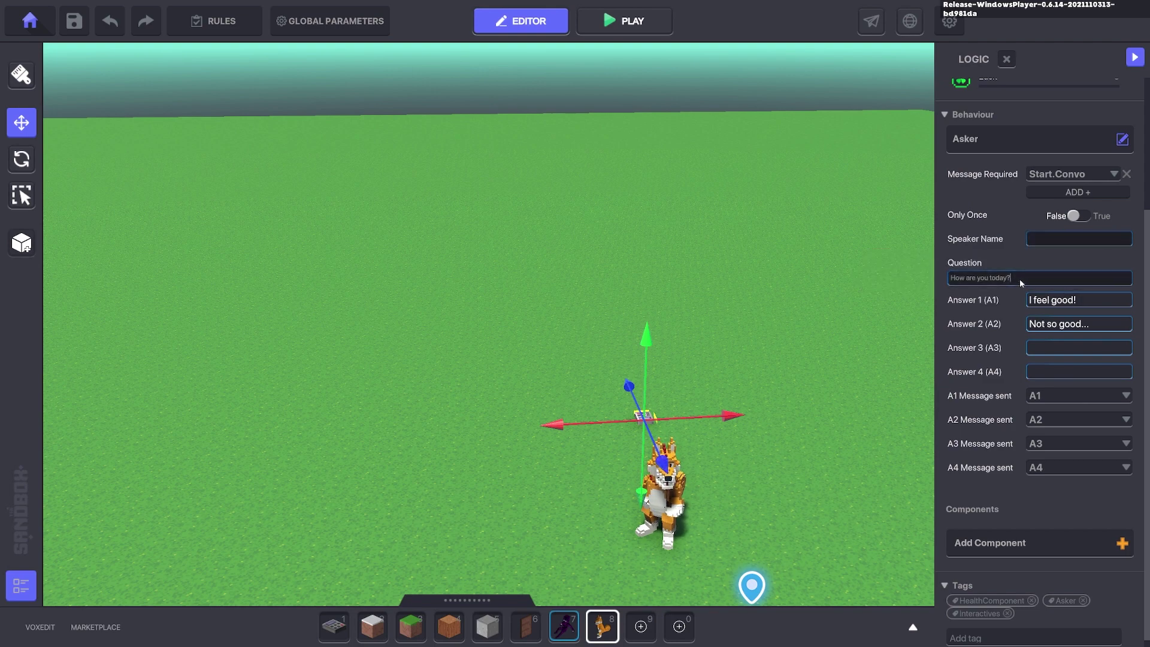
{"action": "double_click", "coordinate": [1021, 283]}
{"action": "type", "text": "Which door would"}
- Set the Asker's answers 1 to 4 to Door 1, Door 2, Door 3 and Door 4
{"action": "double_click", "coordinate": [1080, 297]}
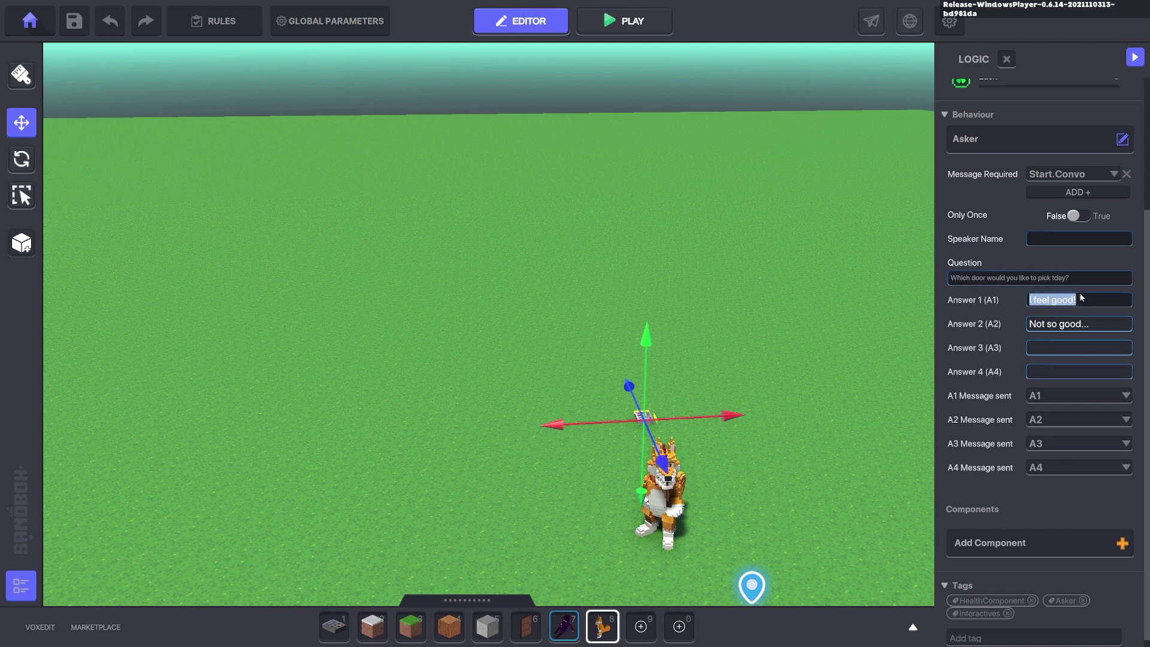
{"action": "type", "text": "Door"}
{"action": "key", "text": "ctrl+a"}
{"action": "key", "text": "ctrl+c"}
{"action": "left_click", "coordinate": [1066, 329]}
{"action": "key", "text": "ctrl+a"}
{"action": "key", "text": "ctrl+v"}
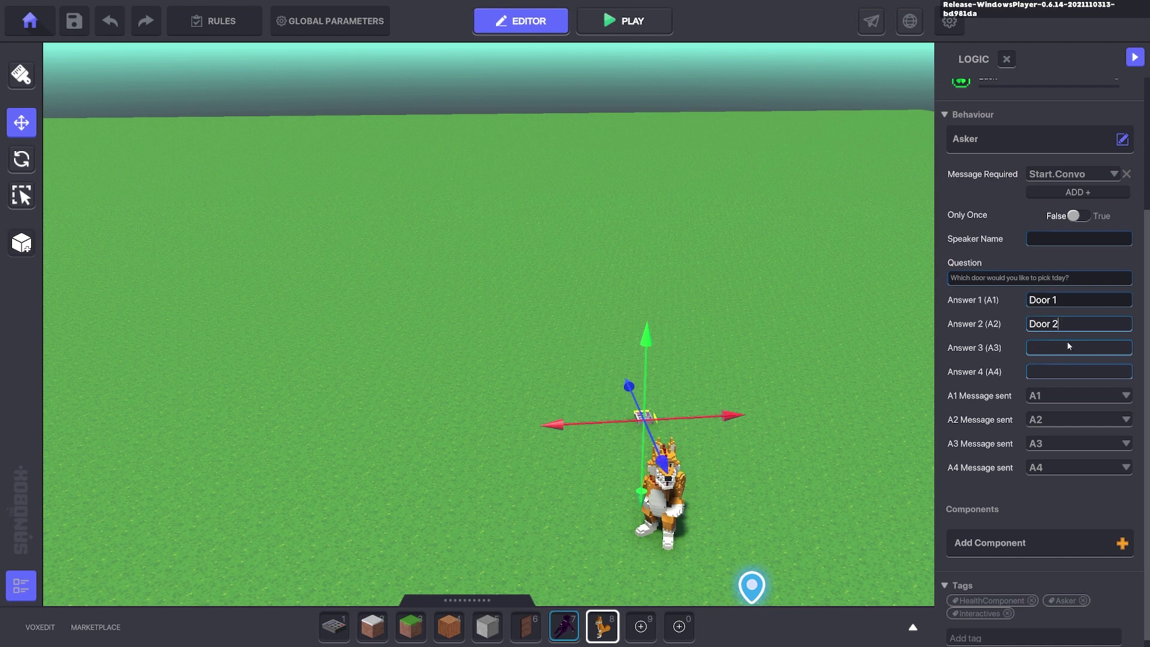
{"action": "left_click", "coordinate": [1081, 349]}
{"action": "key", "text": "ctrl+v"}
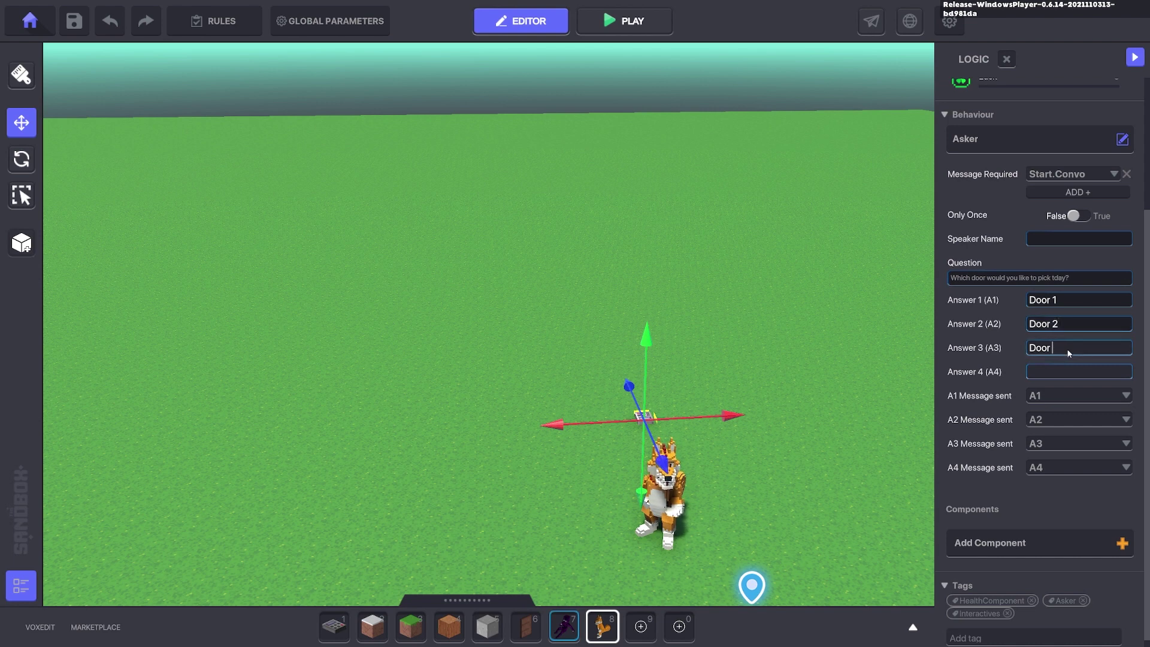
{"action": "left_click", "coordinate": [1077, 369]}
{"action": "type", "text": "Door "}
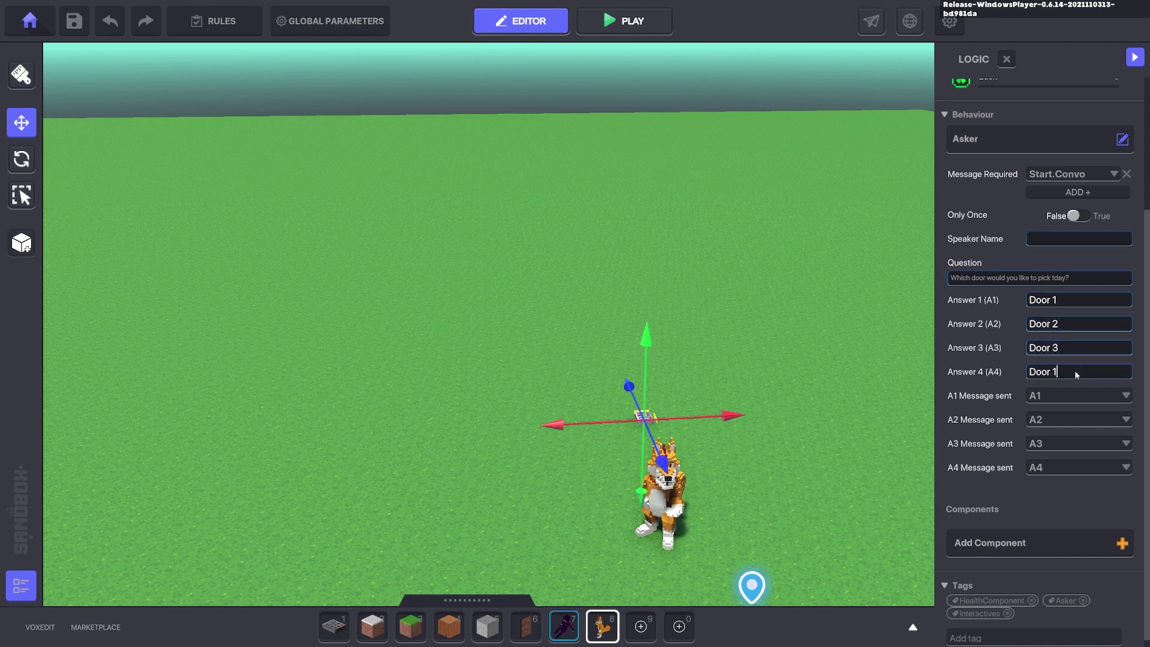
{"action": "type", "text": "4"}
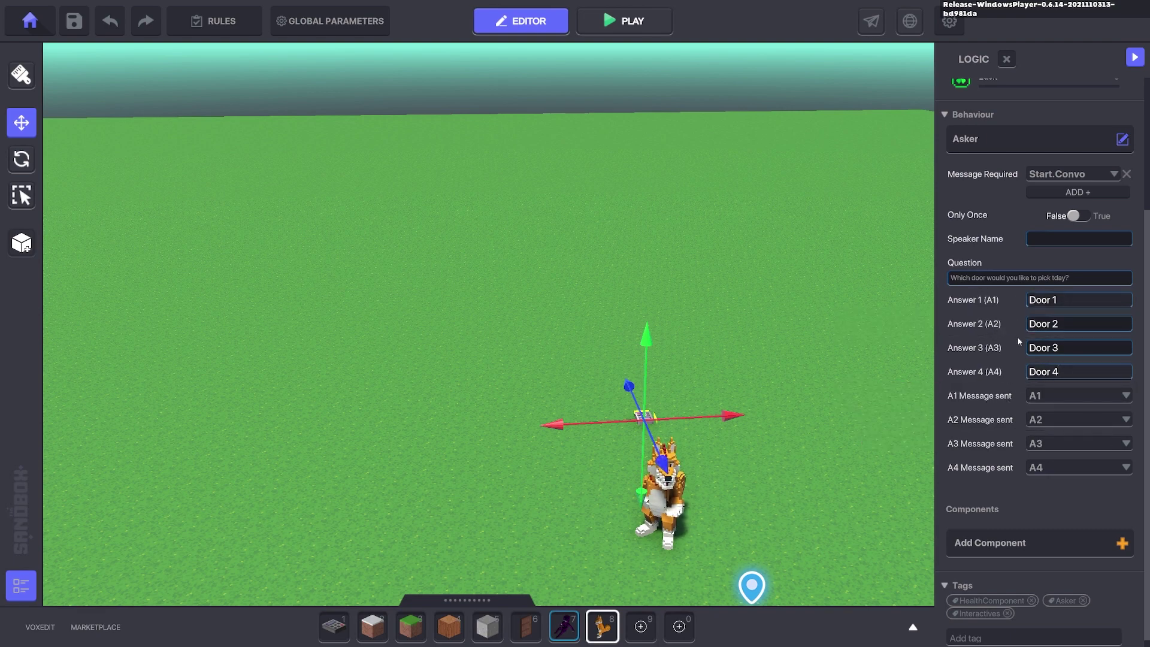
- Add a custom message Answer.A as the message sent for answer 1
{"action": "left_click", "coordinate": [1052, 398]}
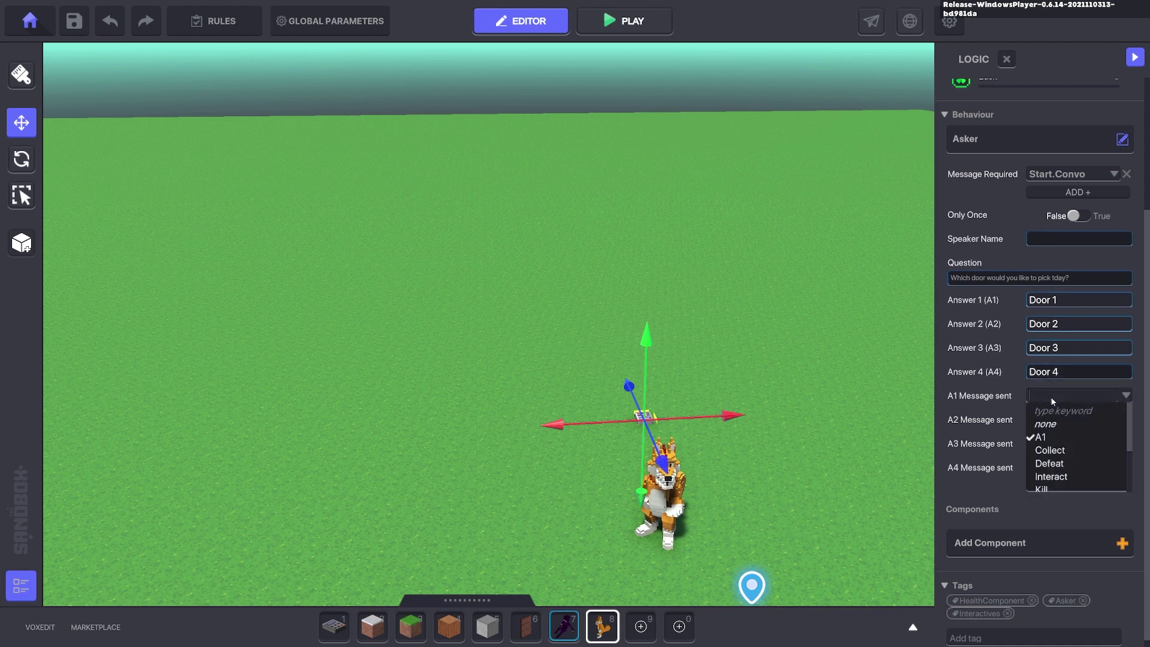
{"action": "type", "text": "Answer.A"}
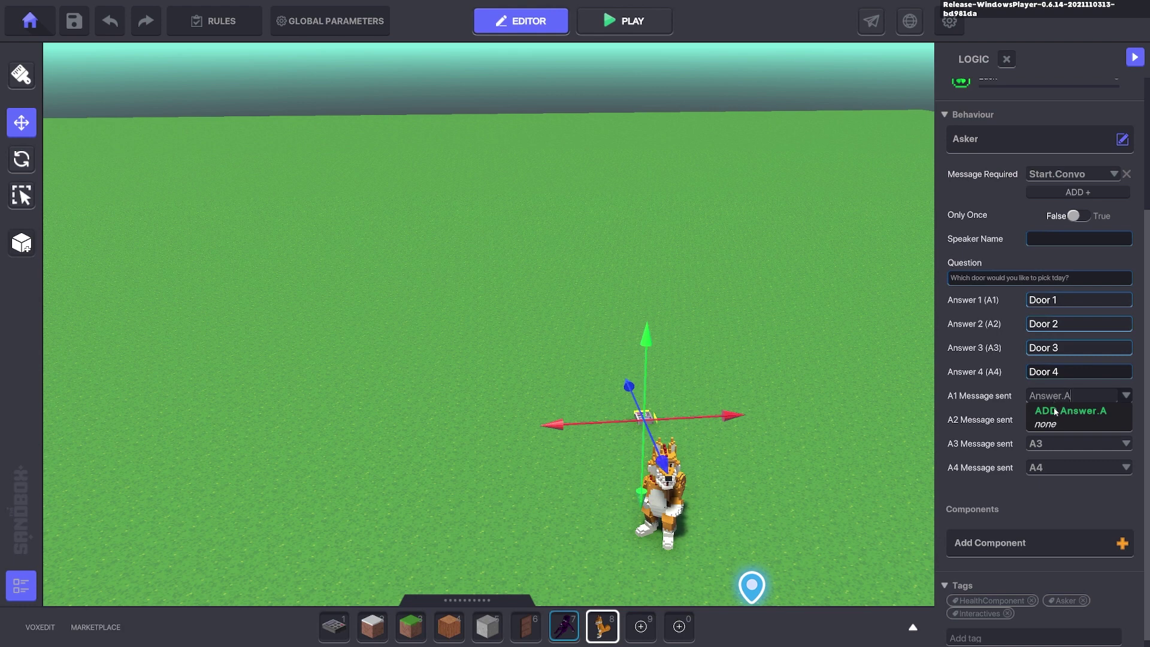
{"action": "left_click", "coordinate": [1055, 410]}
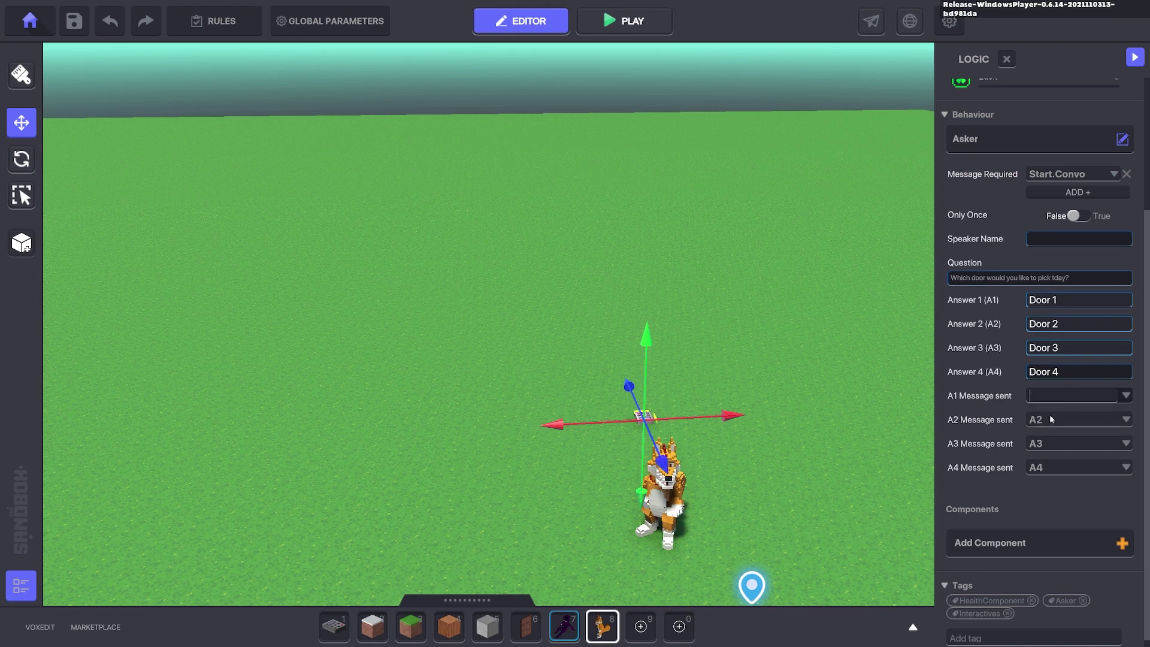
- Add a custom message Answer.B as the message sent for answer 2
{"action": "left_click", "coordinate": [1050, 420]}
{"action": "type", "text": "Answwe"}
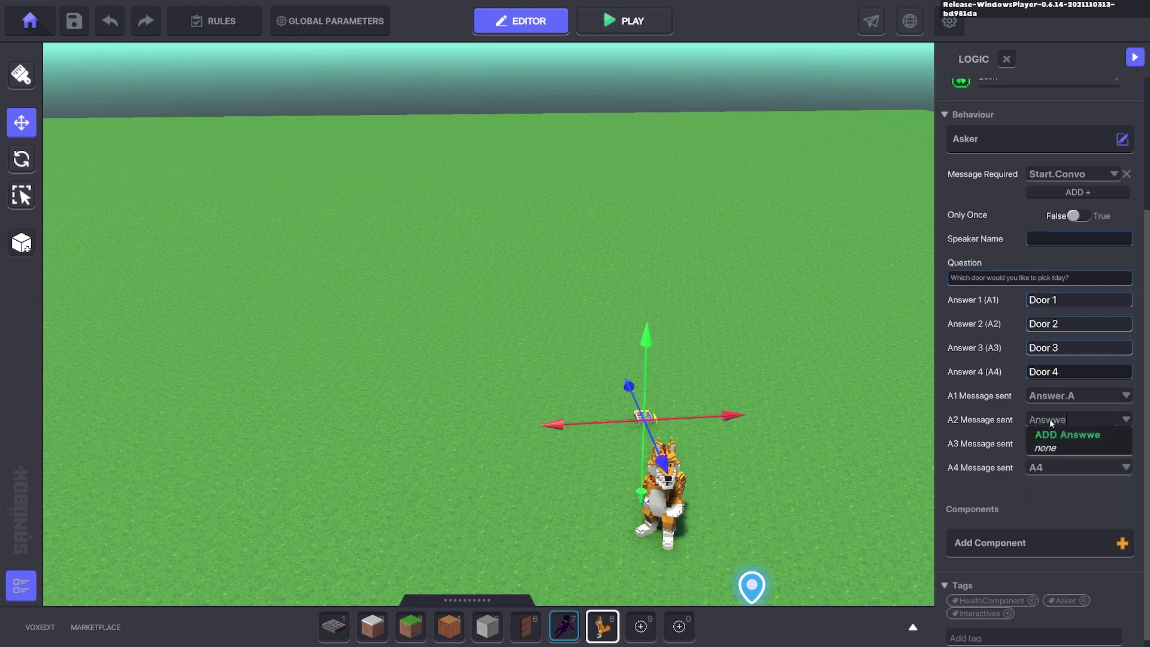
{"action": "key", "text": "BackSpace"}
{"action": "key", "text": "BackSpace"}
{"action": "key", "text": "BackSpace"}
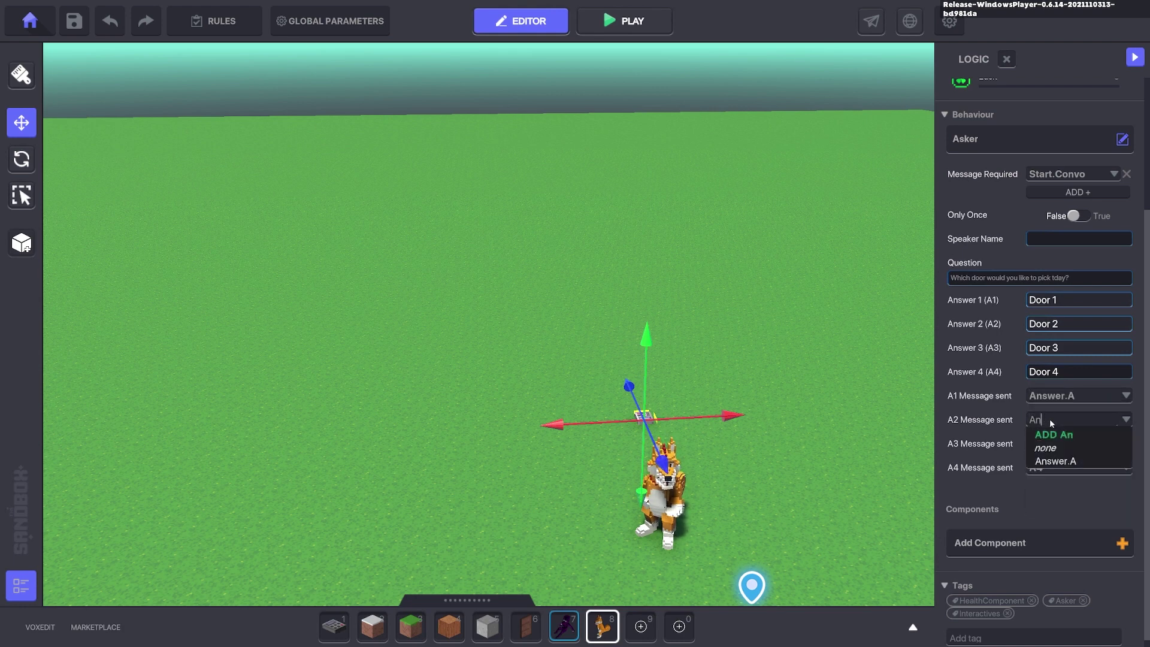
{"action": "type", "text": "swer.B"}
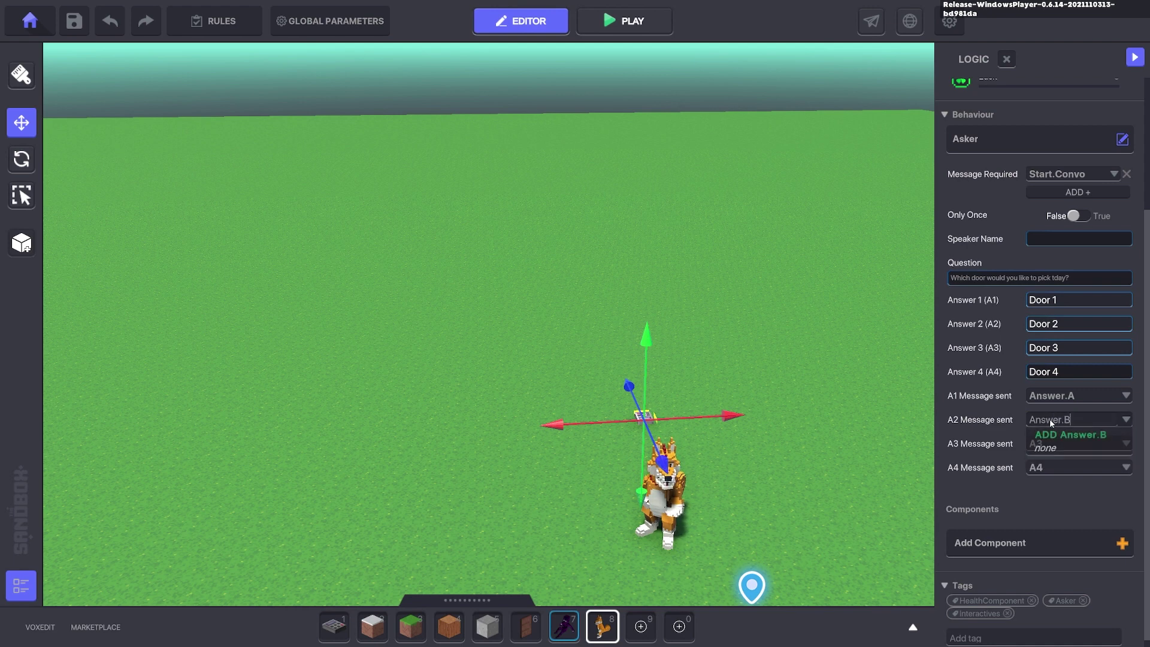
{"action": "left_click", "coordinate": [1060, 435]}
- Add custom messages Answer.C and Answer.D as the messages sent for answers 3 and 4
{"action": "left_click", "coordinate": [1048, 443]}
{"action": "type", "text": "A"}
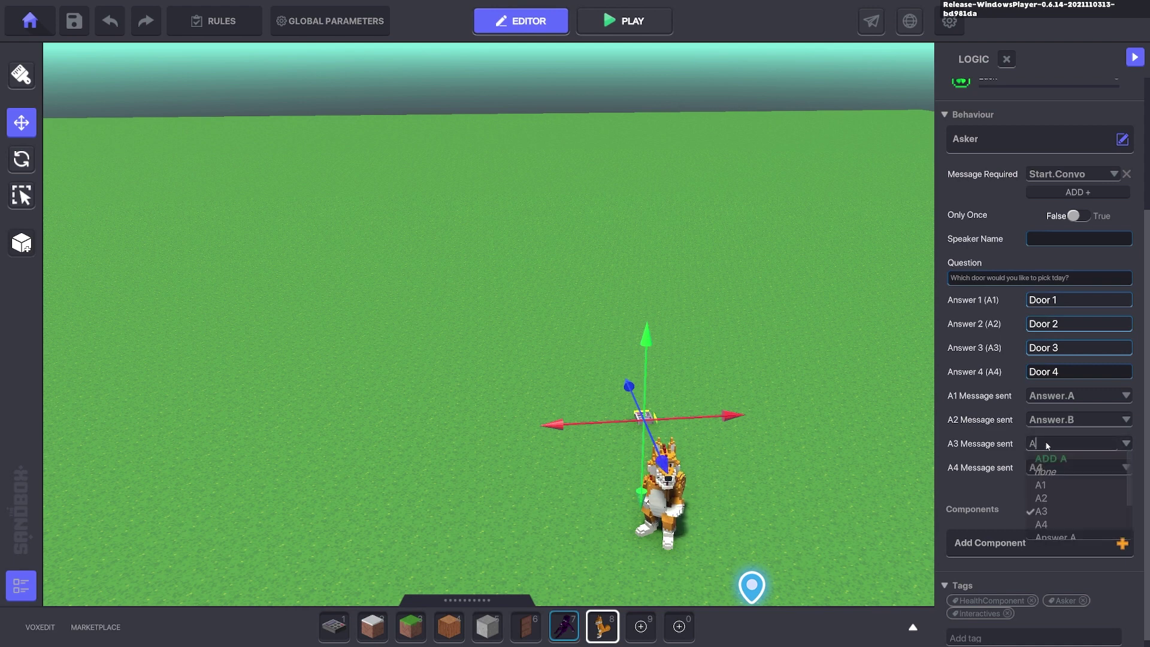
{"action": "type", "text": "nswer.C"}
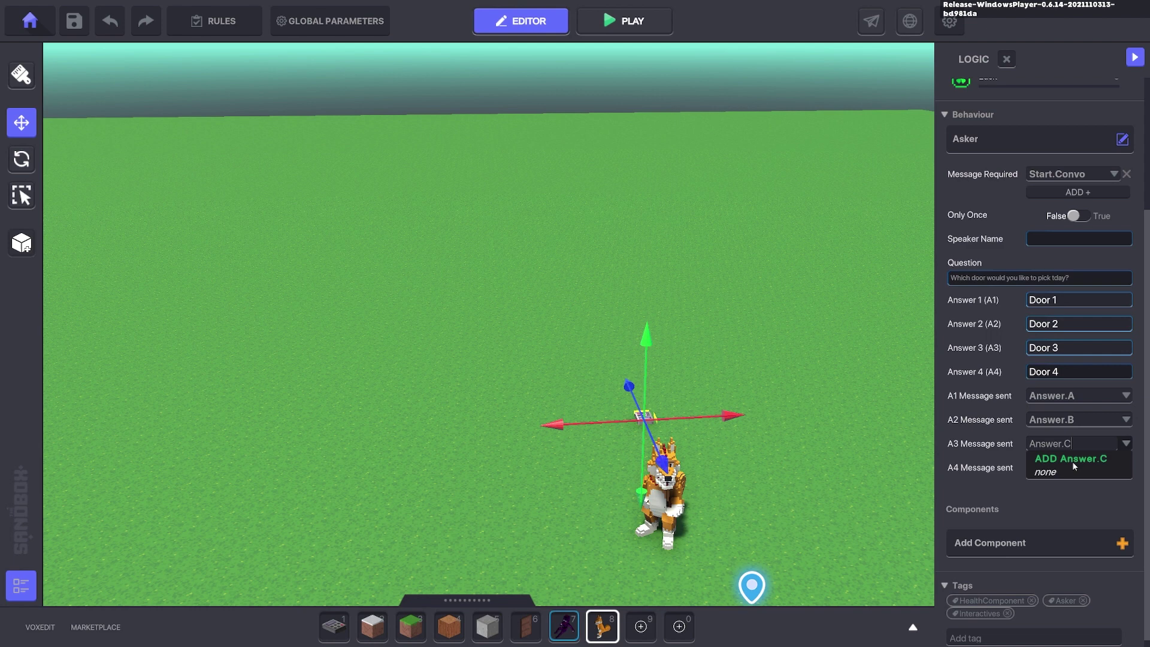
{"action": "left_click", "coordinate": [1072, 459]}
{"action": "left_click", "coordinate": [1048, 468]}
{"action": "type", "text": "Answe"}
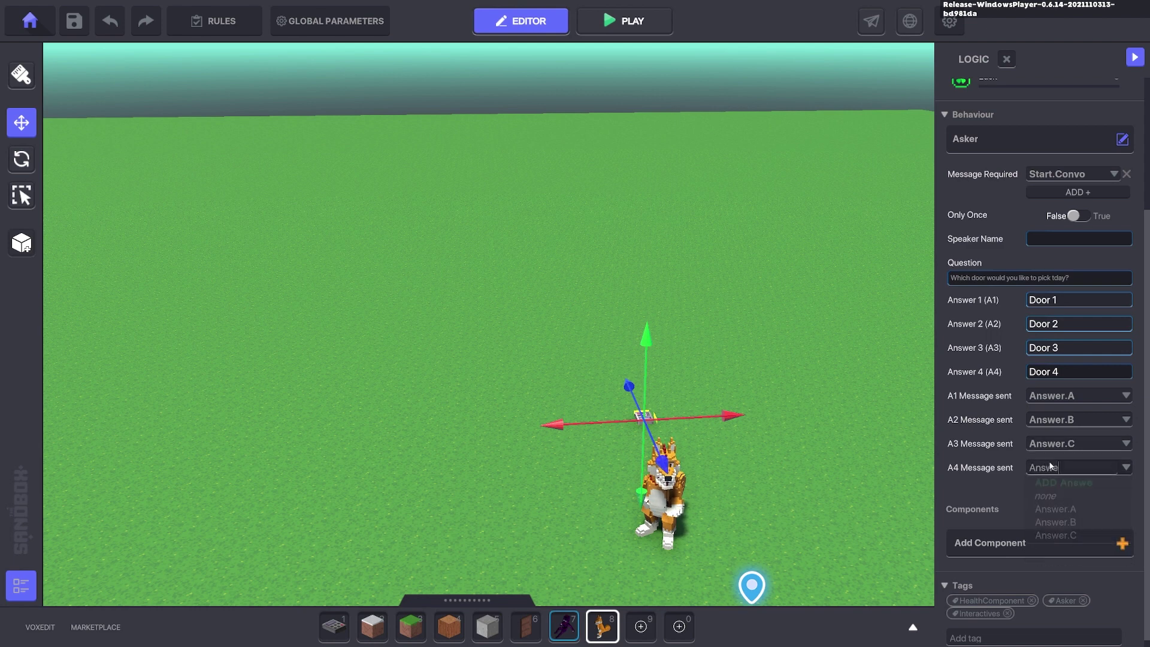
{"action": "type", "text": "r.D"}
{"action": "left_click", "coordinate": [1081, 482]}
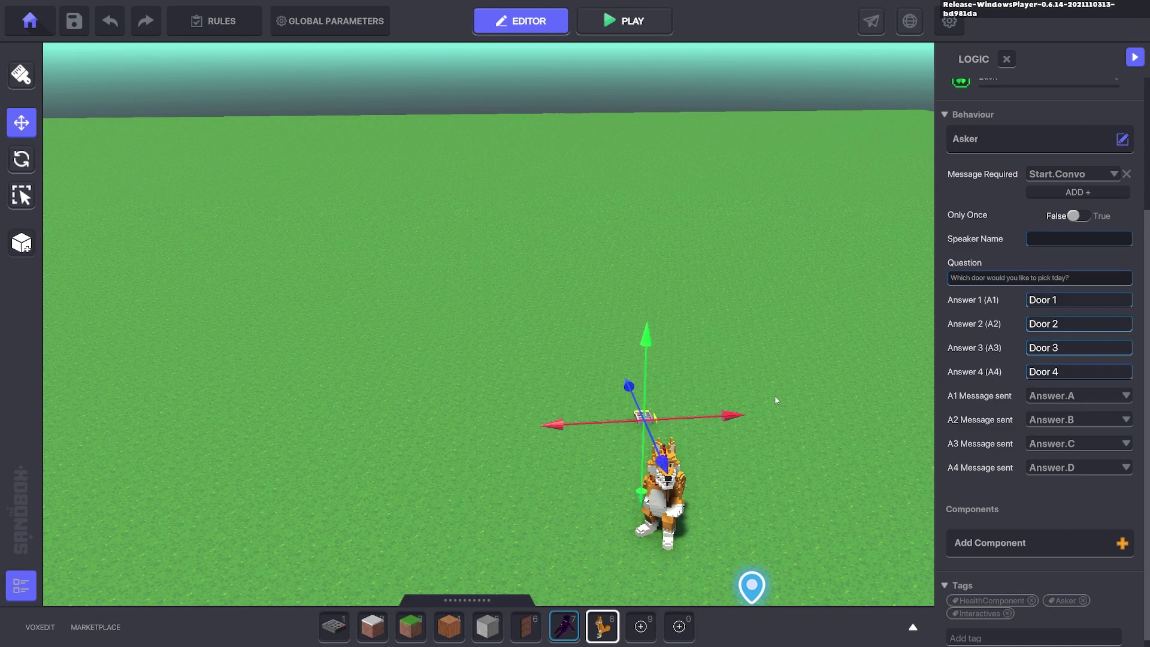
- Duplicate the Asker NumPad Switch and place the copy farther behind the Dogejira at X 47, Z 24
{"action": "right_click_drag", "start_coordinate": [808, 384], "coordinate": [788, 392]}
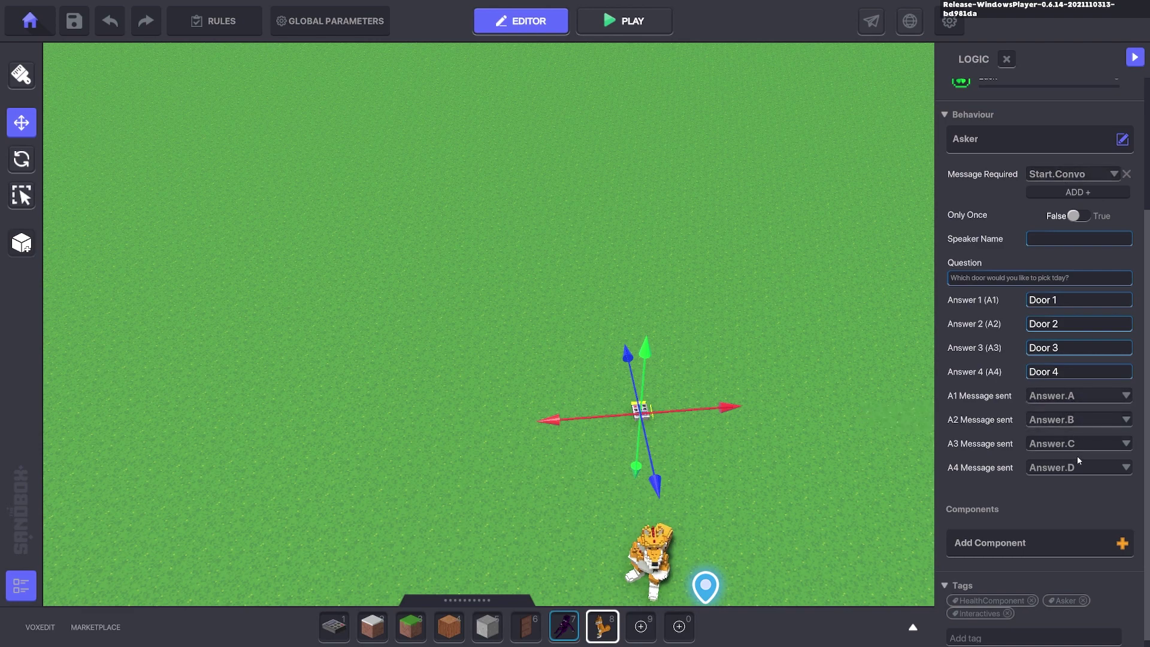
{"action": "left_click_drag", "start_coordinate": [711, 410], "coordinate": [699, 422], "text": "shift"}
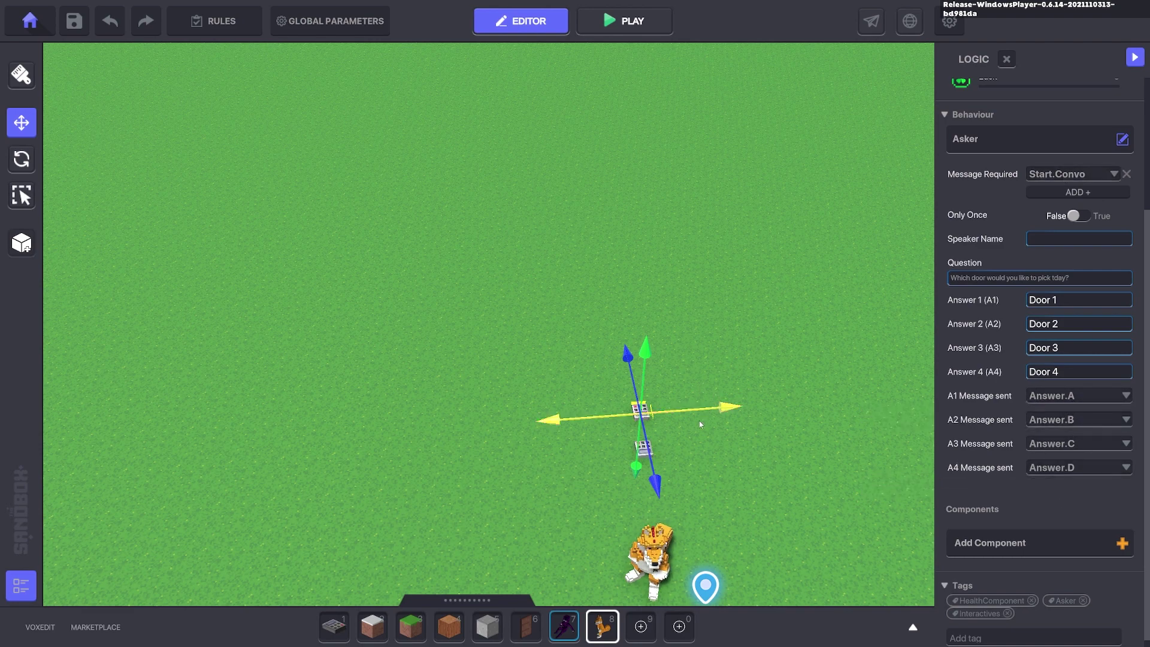
{"action": "left_click_drag", "start_coordinate": [661, 529], "coordinate": [644, 430]}
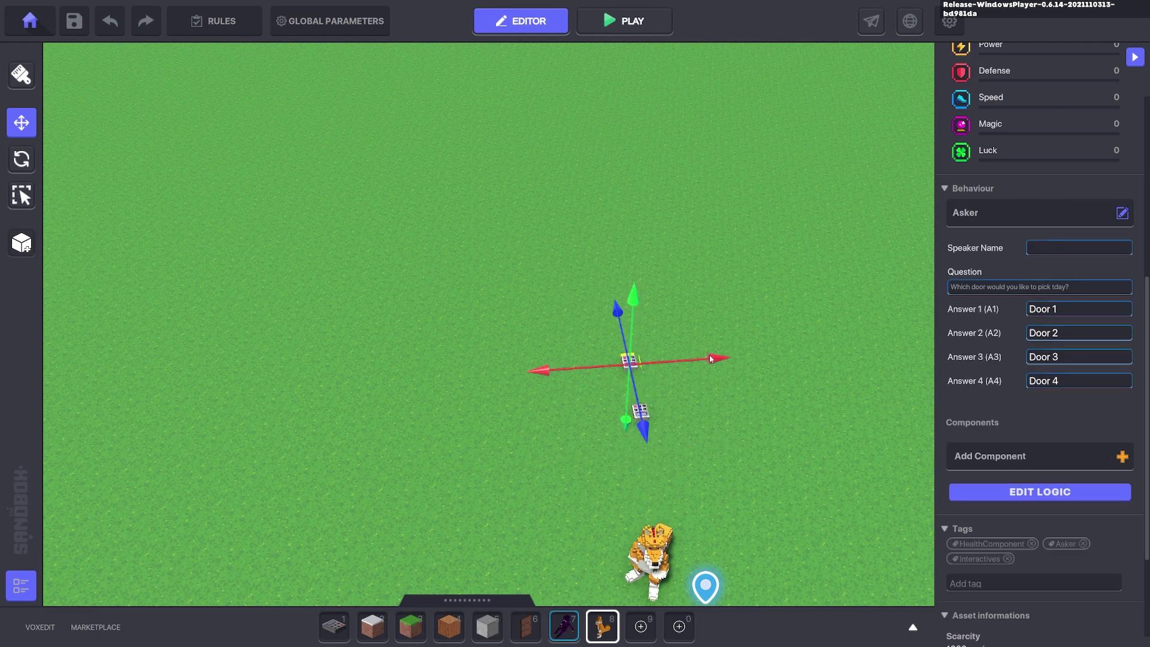
{"action": "left_click_drag", "start_coordinate": [711, 359], "coordinate": [644, 363]}
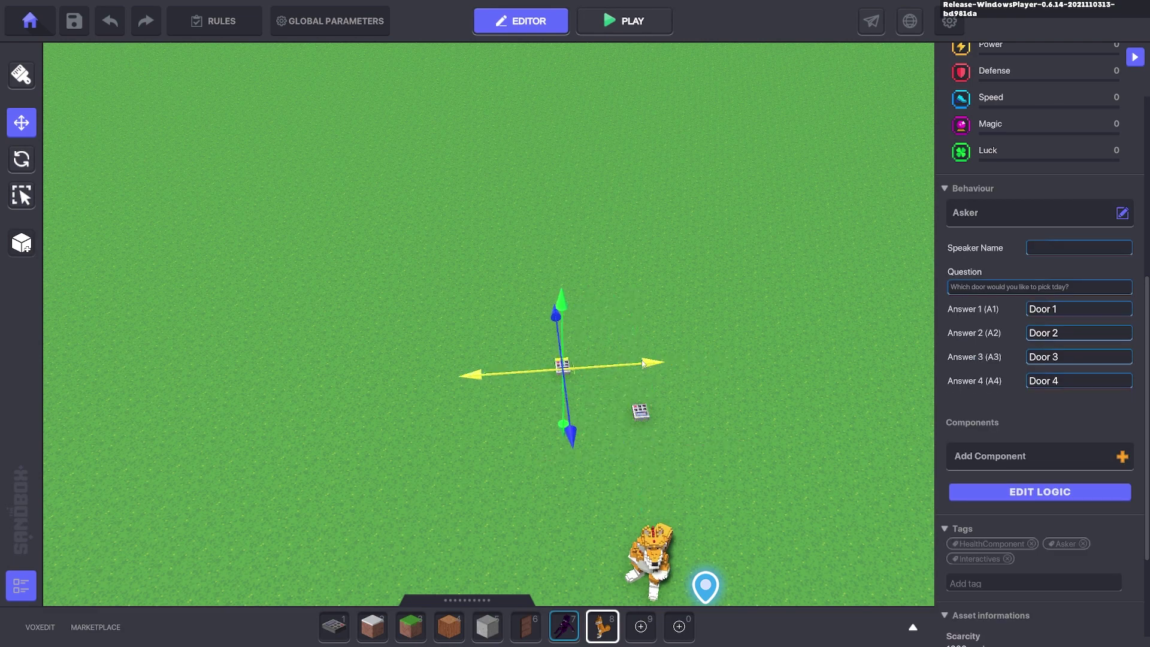
- Set the copied switch's required message to Answer.A
{"action": "left_click", "coordinate": [1027, 492]}
{"action": "left_click", "coordinate": [1058, 355]}
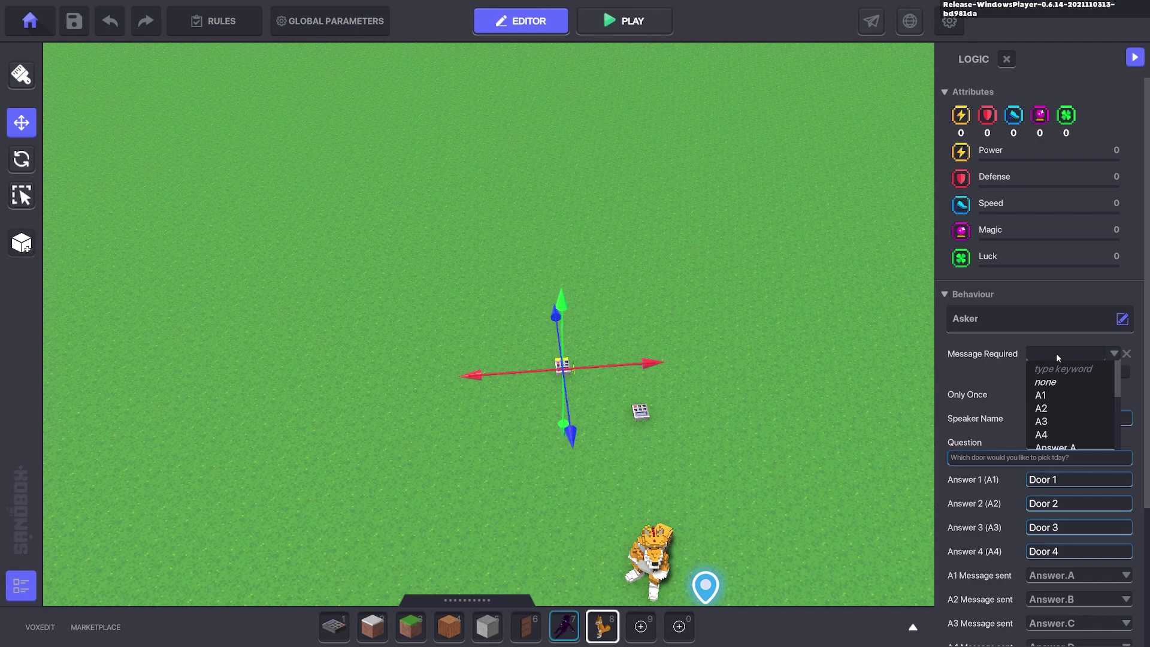
{"action": "type", "text": "Anw"}
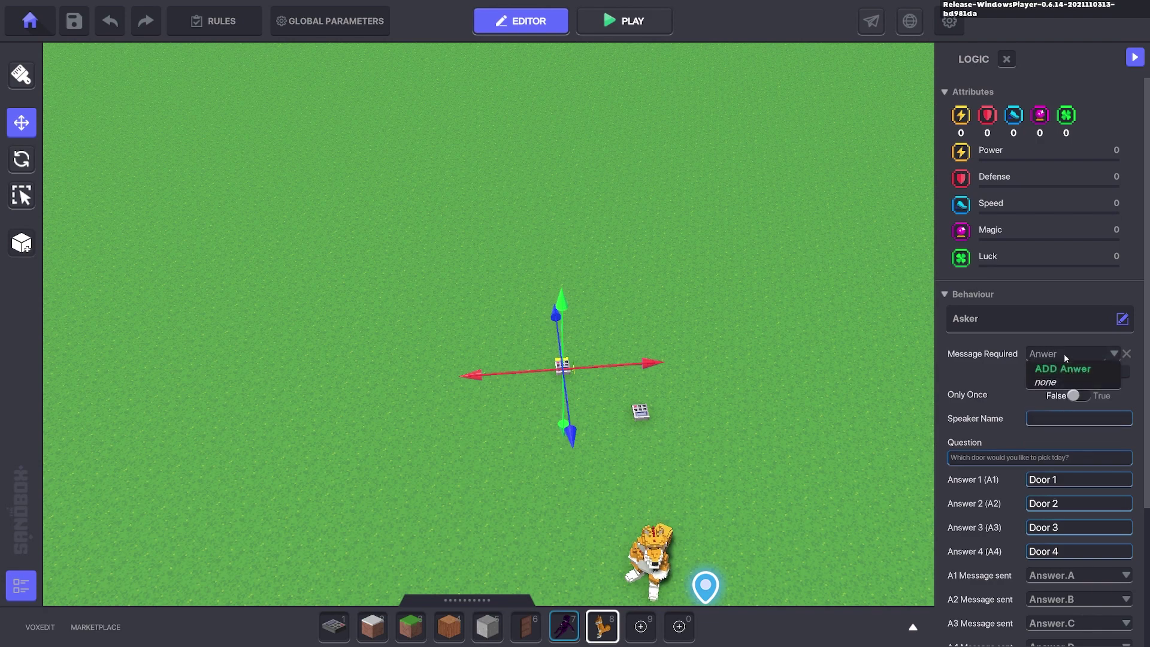
{"action": "key", "text": "BackSpace"}
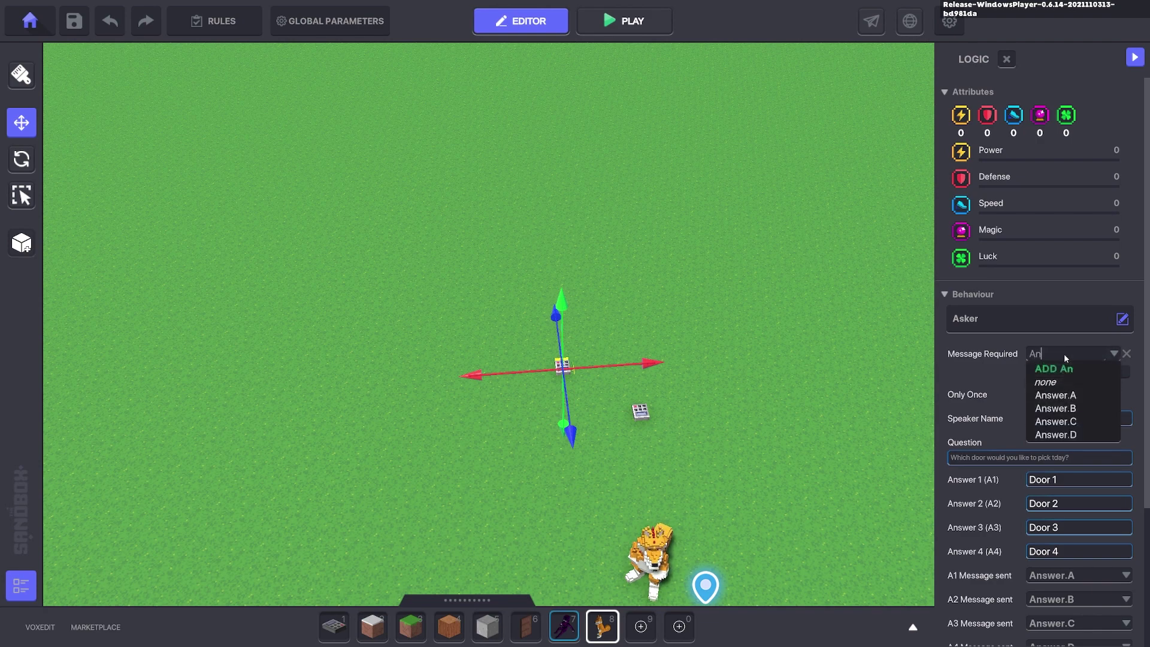
{"action": "left_click", "coordinate": [1055, 395]}
{"action": "scroll", "coordinate": [1031, 419], "scroll_direction": "down", "scroll_amount": 3}
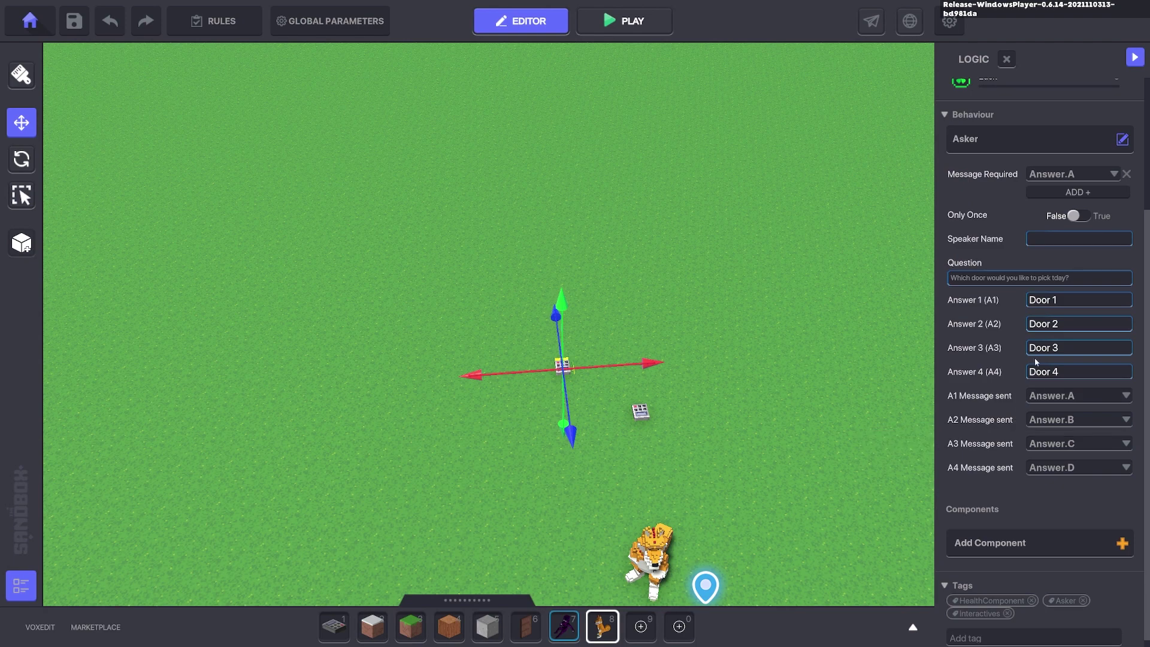
- Set the copied switch's question to "You selected A"
{"action": "left_click", "coordinate": [1013, 279]}
{"action": "type", "text": "You sleect"}
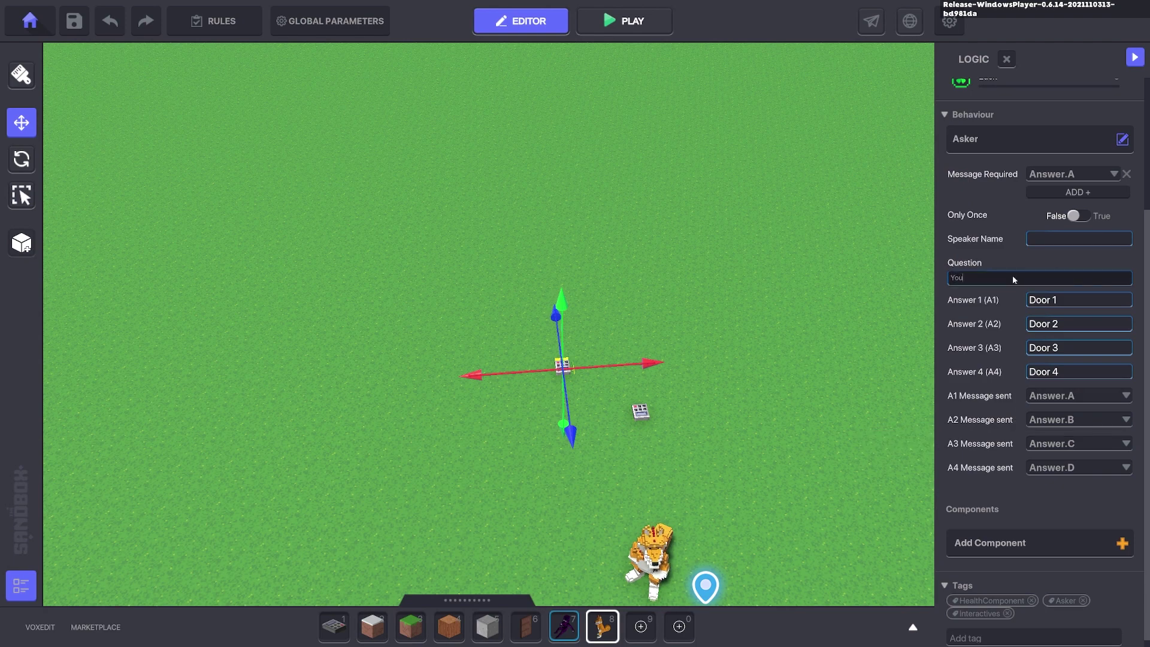
{"action": "key", "text": "BackSpace"}
{"action": "key", "text": "BackSpace"}
{"action": "key", "text": "BackSpace"}
{"action": "key", "text": "BackSpace"}
{"action": "key", "text": "BackSpace"}
{"action": "type", "text": "el"}
{"action": "left_click", "coordinate": [682, 332]}
- Duplicate the Answer.A switch and place the copy beside it at X 48 in the same row
{"action": "left_click", "coordinate": [564, 367]}
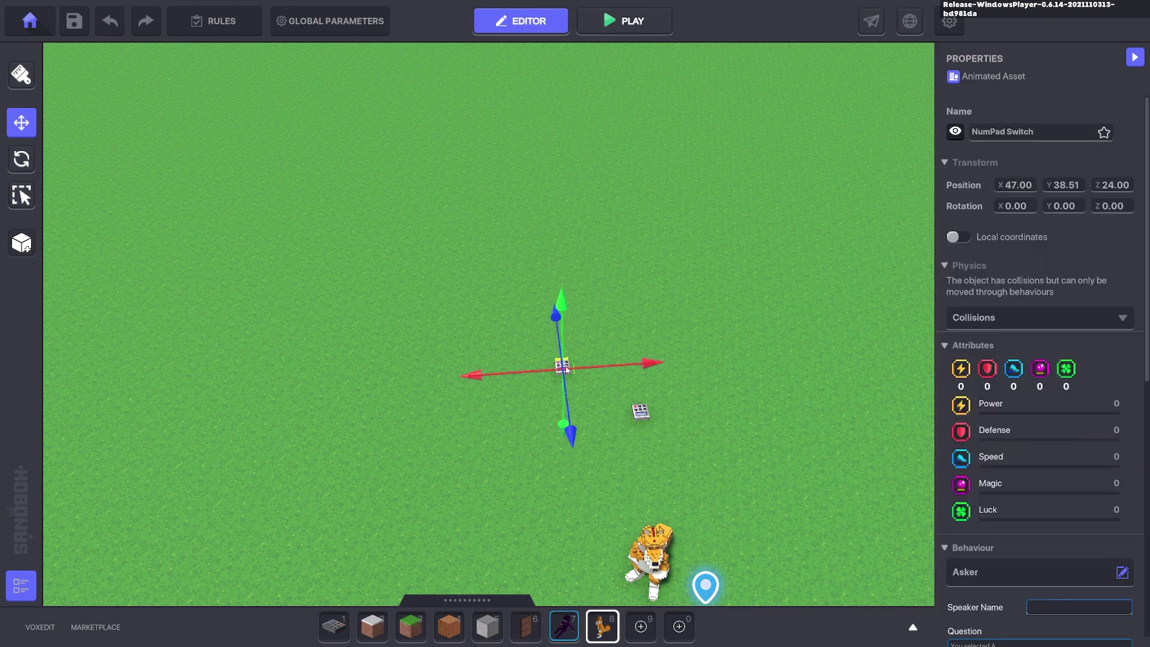
{"action": "left_click_drag", "start_coordinate": [659, 363], "coordinate": [693, 398]}
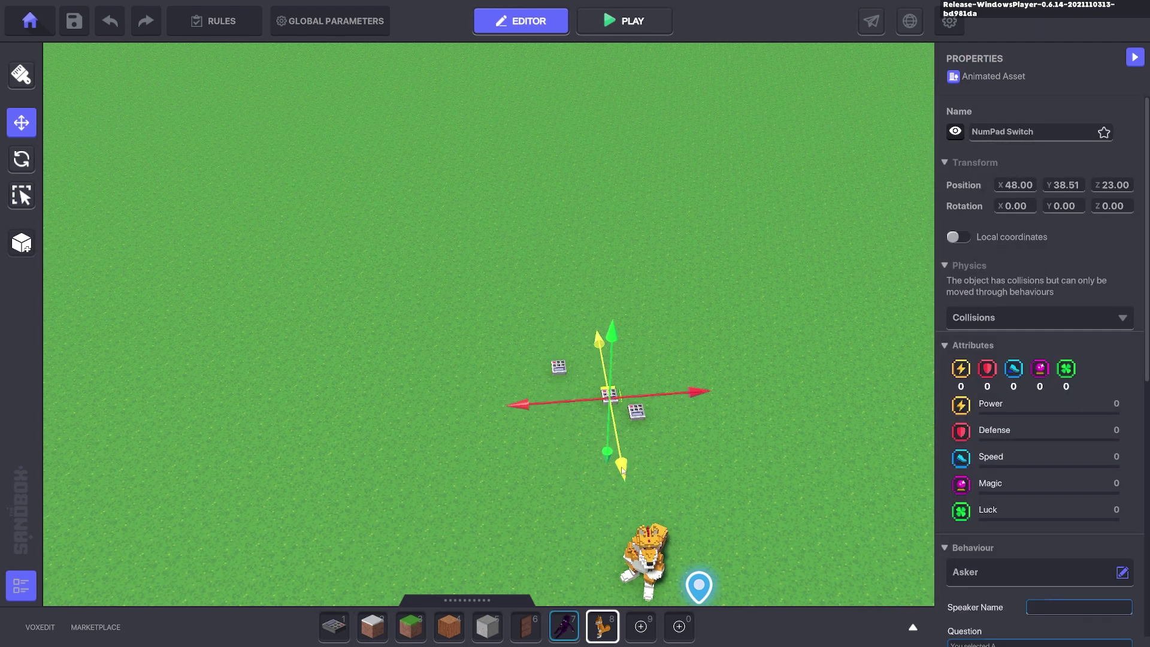
{"action": "key", "text": "ctrl+z"}
{"action": "scroll", "coordinate": [1044, 408], "scroll_direction": "down", "scroll_amount": 8}
- Set the second reply switch's required message to Answer.B and its question to "You selected B"
{"action": "left_click", "coordinate": [1046, 402]}
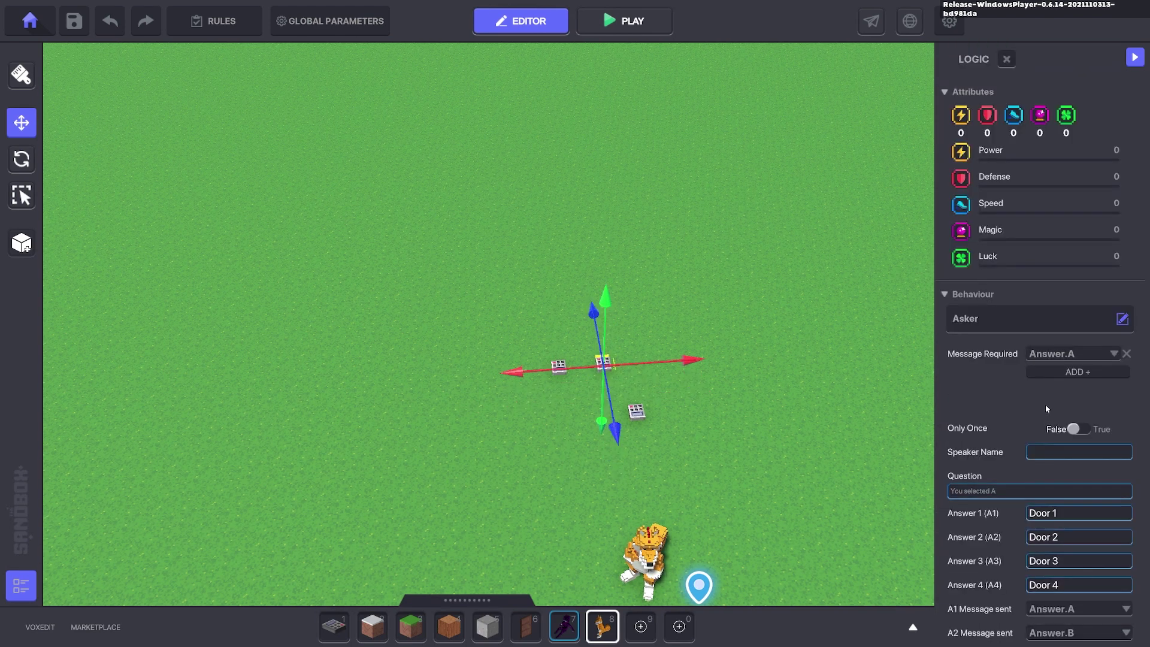
{"action": "left_click", "coordinate": [1058, 356]}
{"action": "type", "text": "An"}
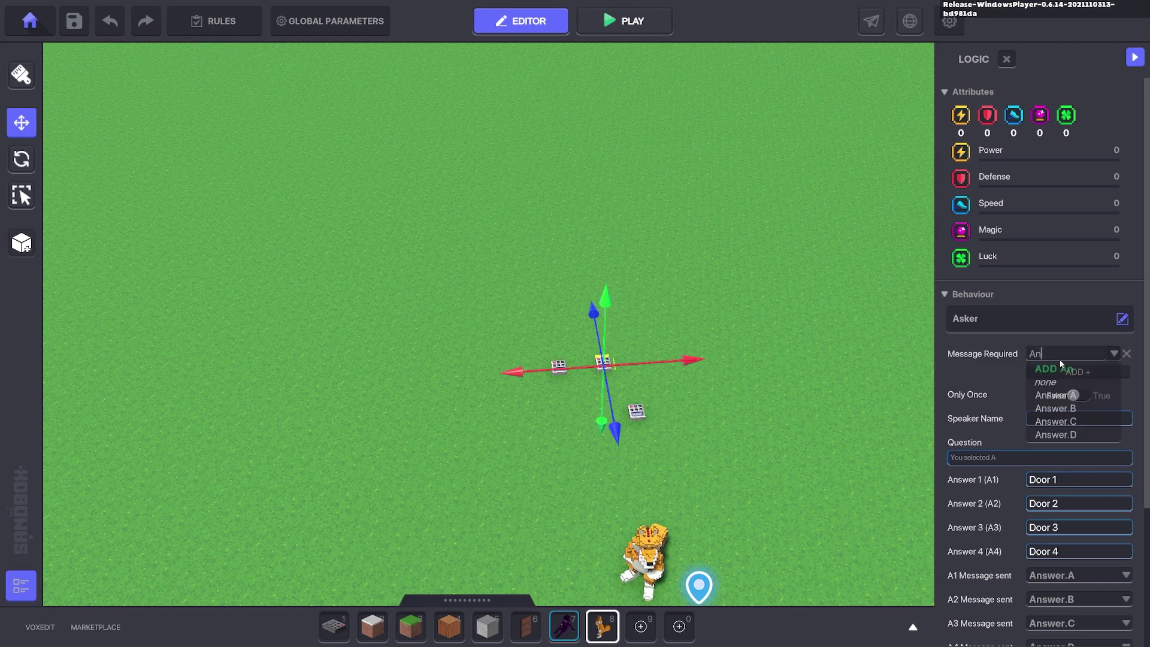
{"action": "left_click", "coordinate": [1065, 406]}
{"action": "left_click", "coordinate": [1000, 460]}
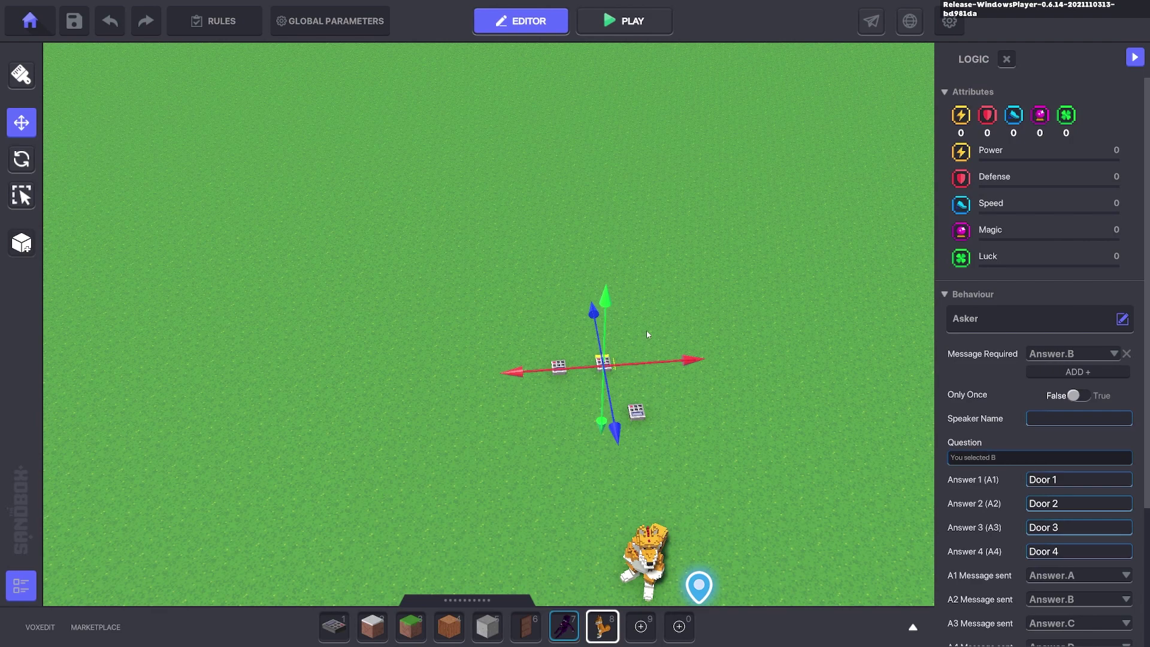
{"action": "left_click", "coordinate": [624, 350]}
- Duplicate the Answer.B switch and place the copy in the same row at X 49, Z 24
{"action": "left_click", "coordinate": [604, 368]}
{"action": "key", "text": "ctrl+d"}
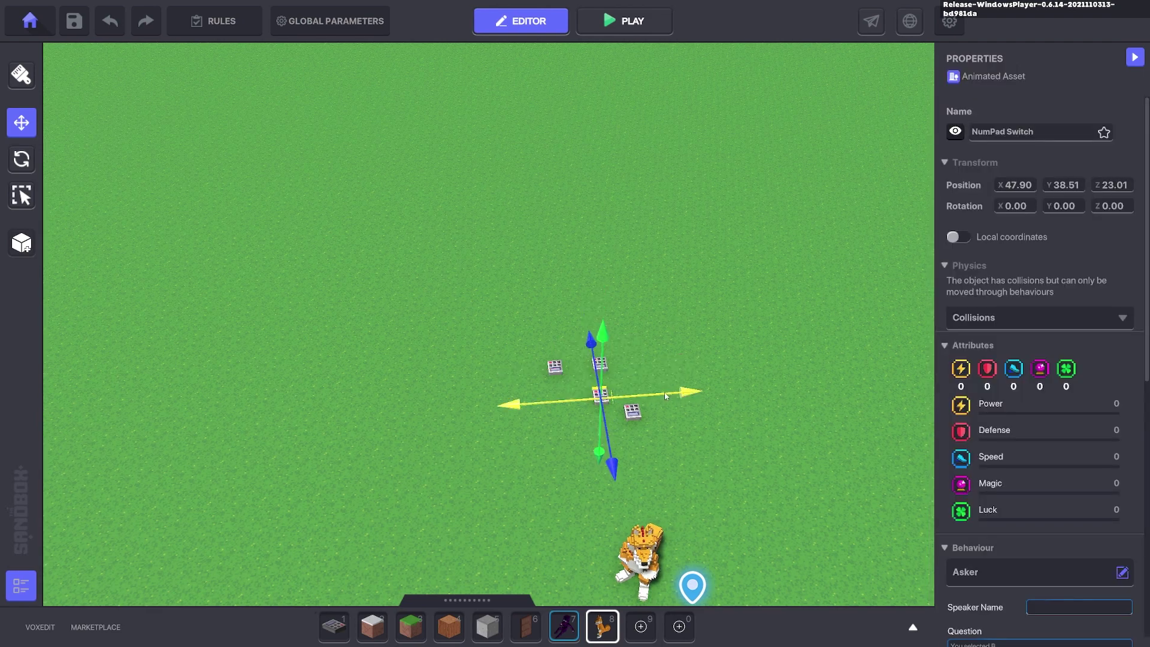
{"action": "left_click_drag", "start_coordinate": [670, 393], "coordinate": [719, 391]}
{"action": "left_click_drag", "start_coordinate": [663, 441], "coordinate": [655, 408]}
- Set the third reply switch's required message to Answer.C and its question to "You selected C"
{"action": "scroll", "coordinate": [1004, 453], "scroll_direction": "down", "scroll_amount": 5}
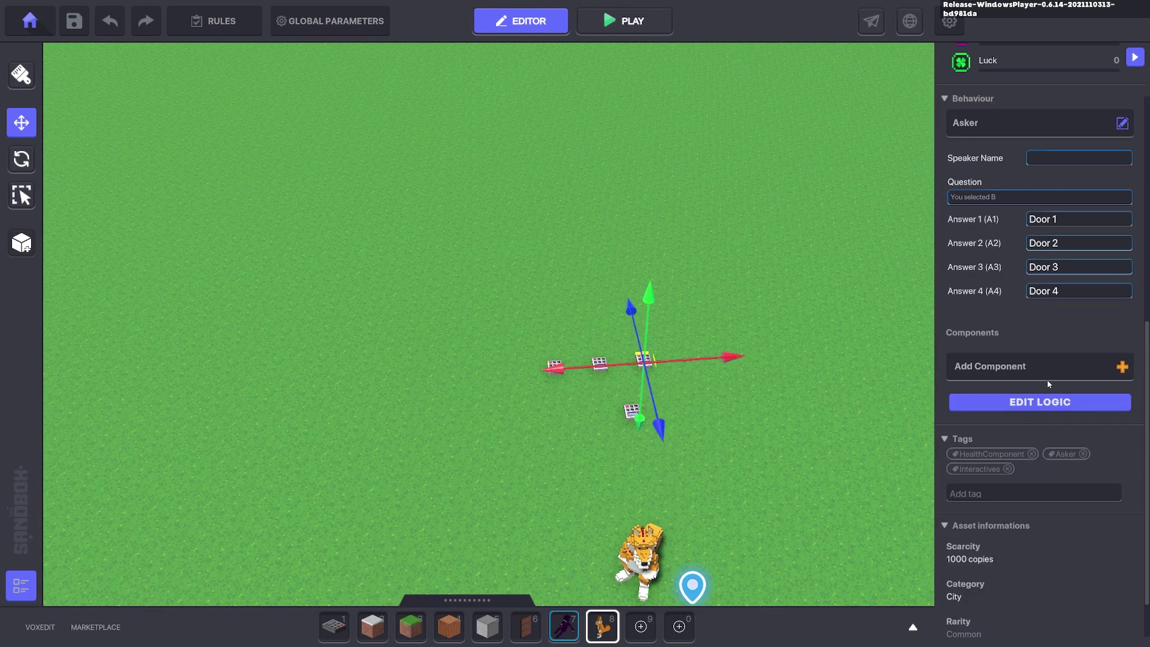
{"action": "left_click", "coordinate": [1040, 404]}
{"action": "left_click", "coordinate": [1066, 355]}
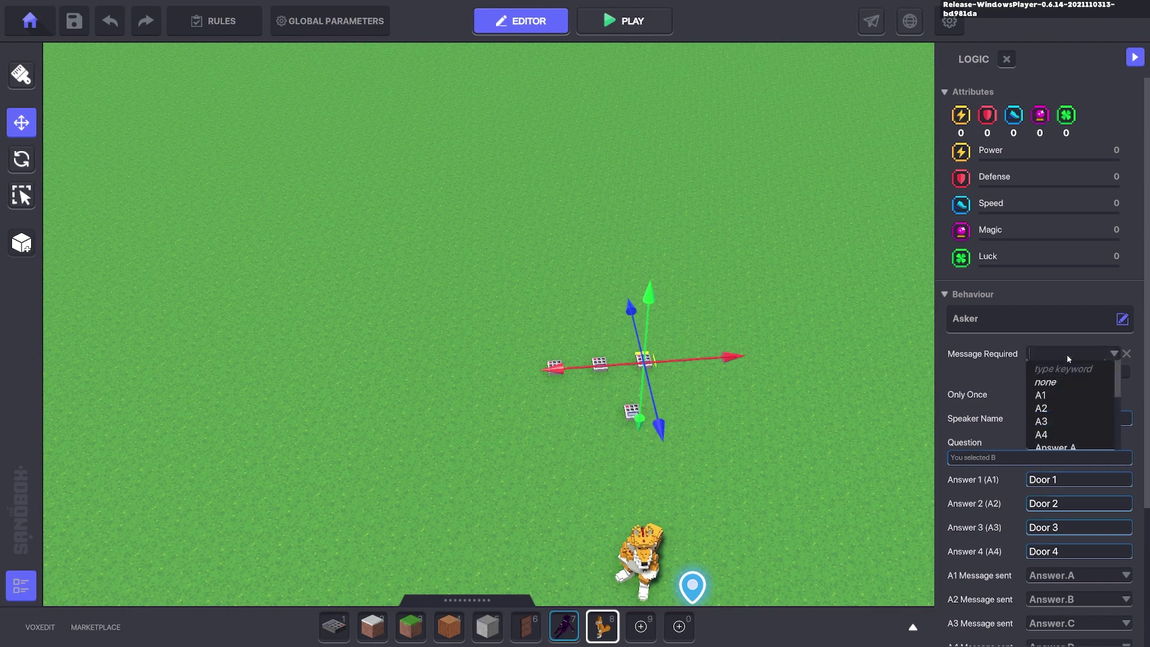
{"action": "type", "text": "Answer.C"}
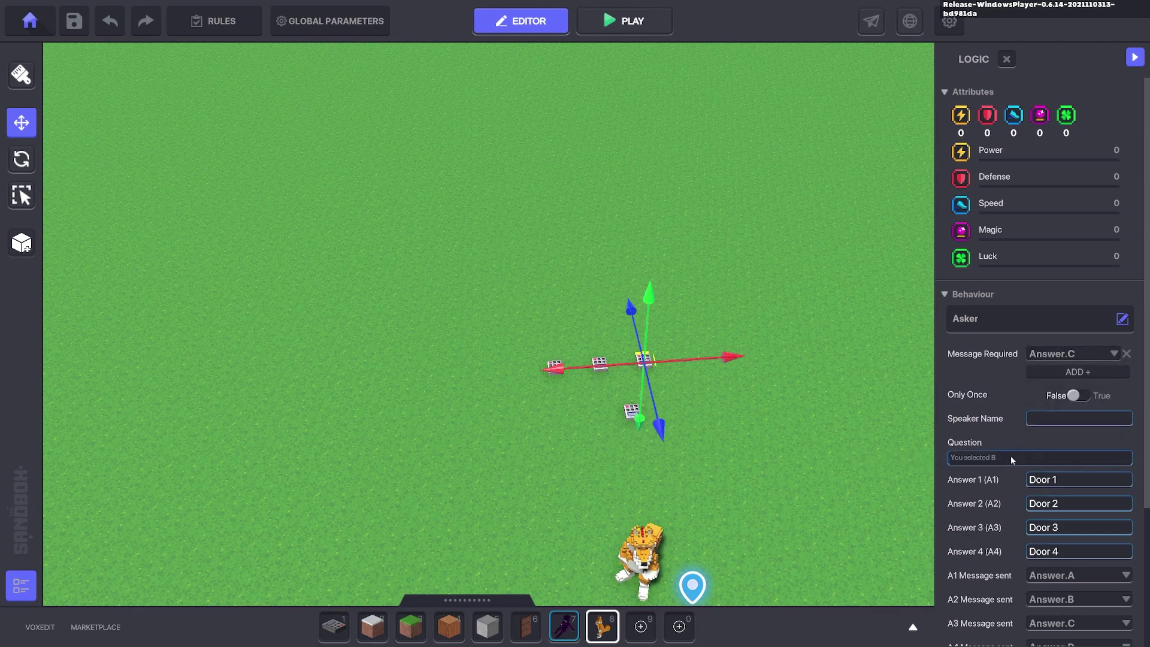
{"action": "left_click", "coordinate": [1012, 458]}
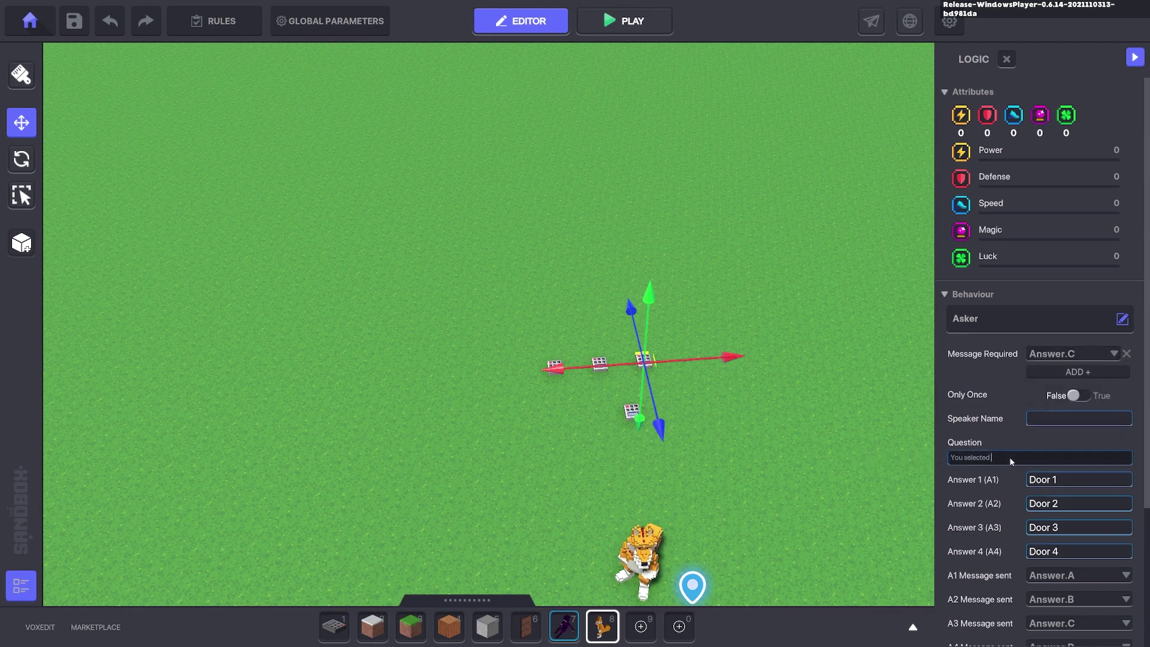
{"action": "type", "text": "C"}
{"action": "left_click", "coordinate": [742, 288]}
- Duplicate the Answer.C switch and place the copy at the end of the row at X 50, Z 24
{"action": "left_click", "coordinate": [641, 367]}
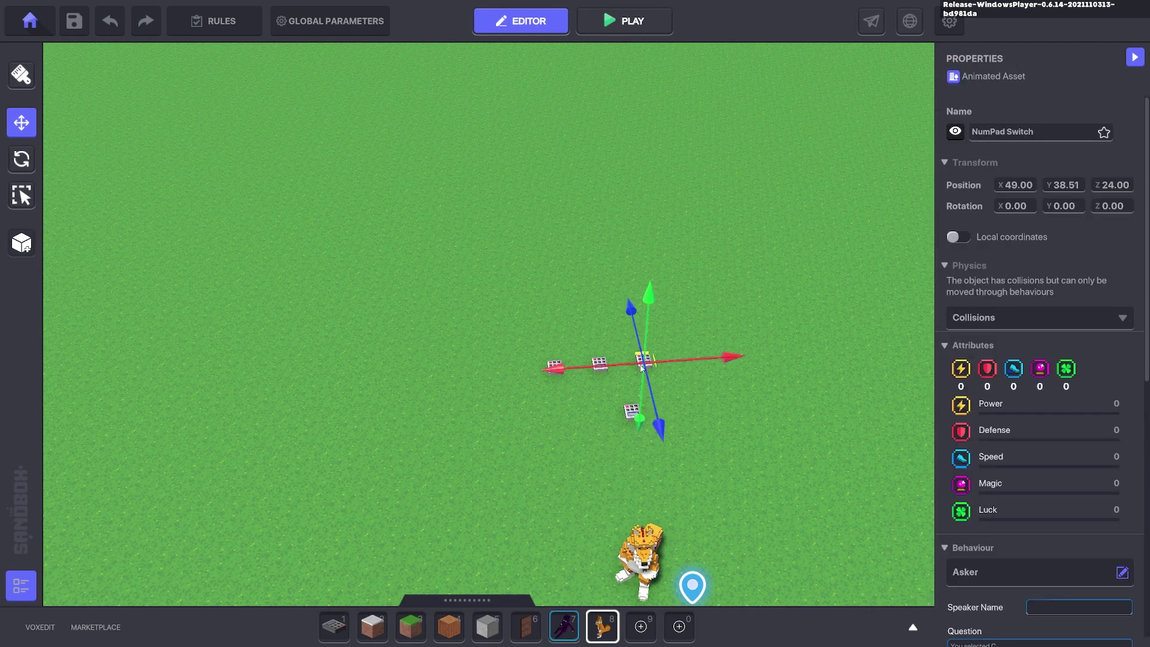
{"action": "key", "text": "d"}
{"action": "left_click_drag", "start_coordinate": [464, 361], "coordinate": [539, 388]}
{"action": "left_click_drag", "start_coordinate": [461, 458], "coordinate": [451, 423]}
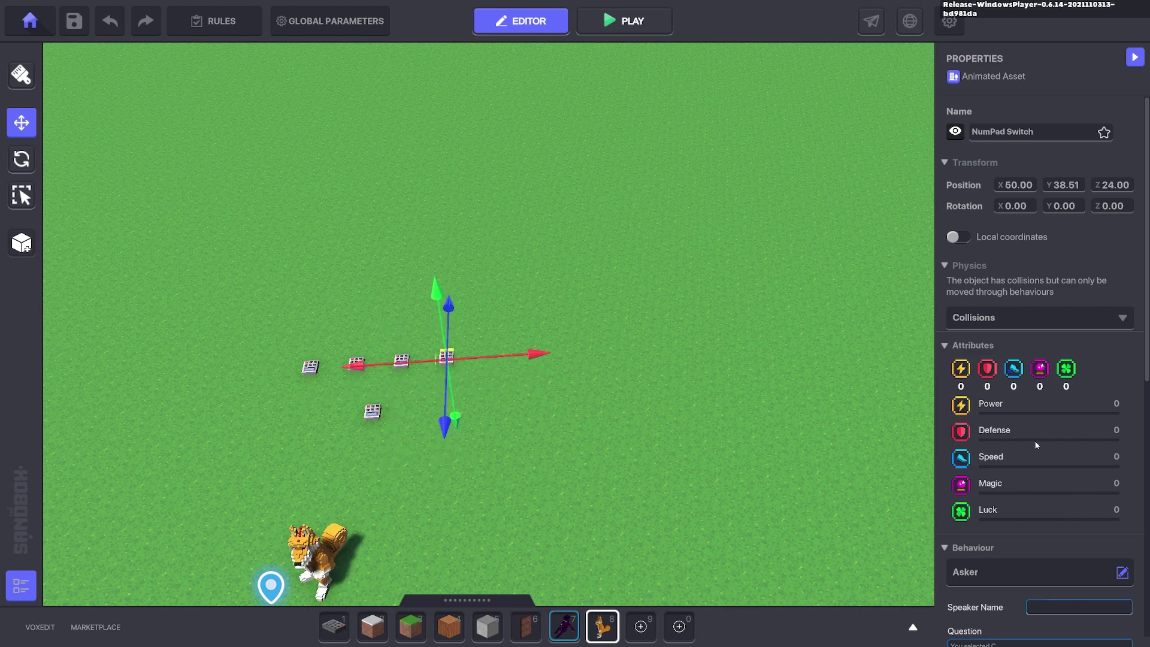
- Set the fourth reply switch's question to "You selected D" and its required message to Answer.D
{"action": "scroll", "coordinate": [1036, 445], "scroll_direction": "down", "scroll_amount": 8}
{"action": "left_click", "coordinate": [1037, 336]}
{"action": "left_click", "coordinate": [1030, 459]}
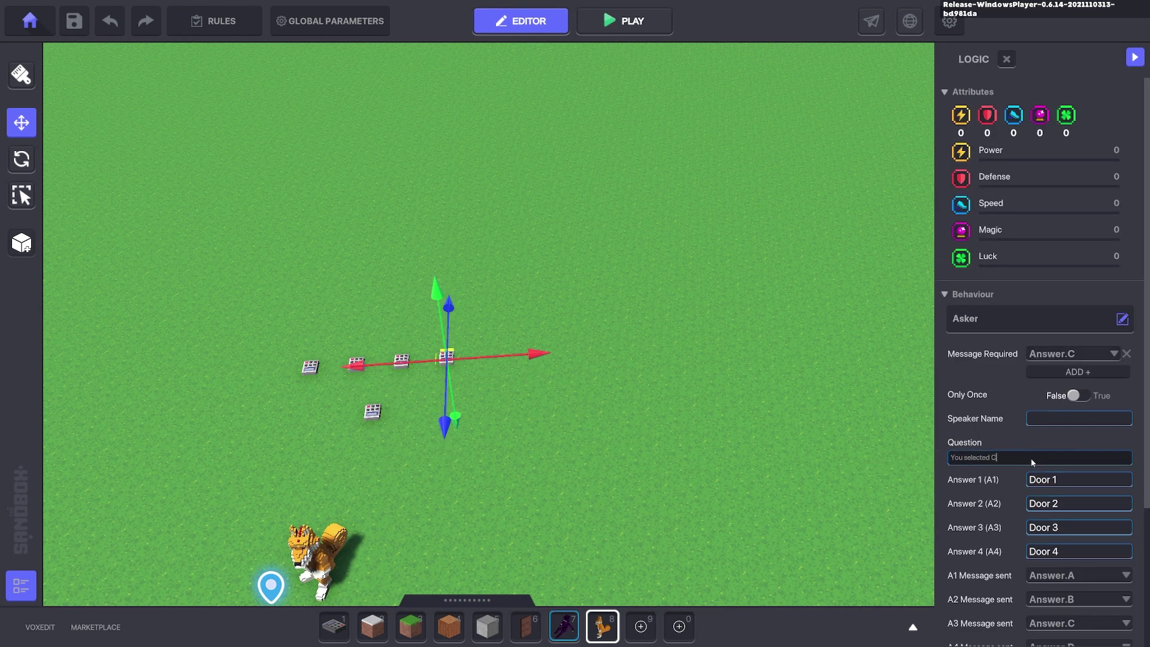
{"action": "type", "text": "D"}
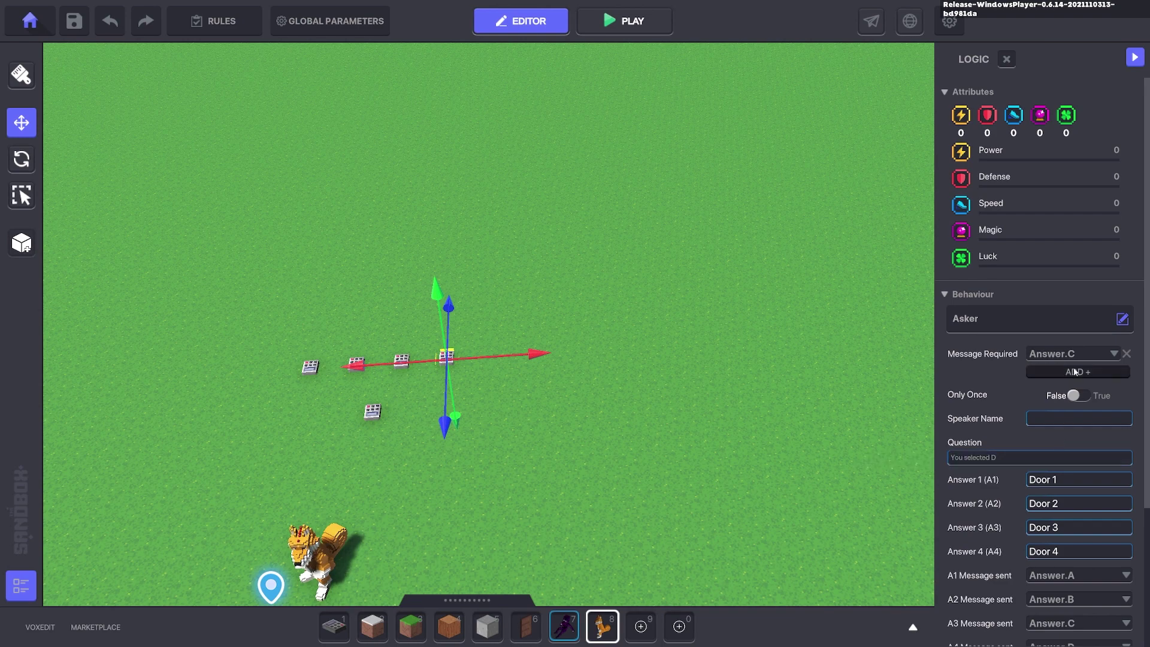
{"action": "left_click", "coordinate": [1085, 357]}
{"action": "type", "text": "Ans"}
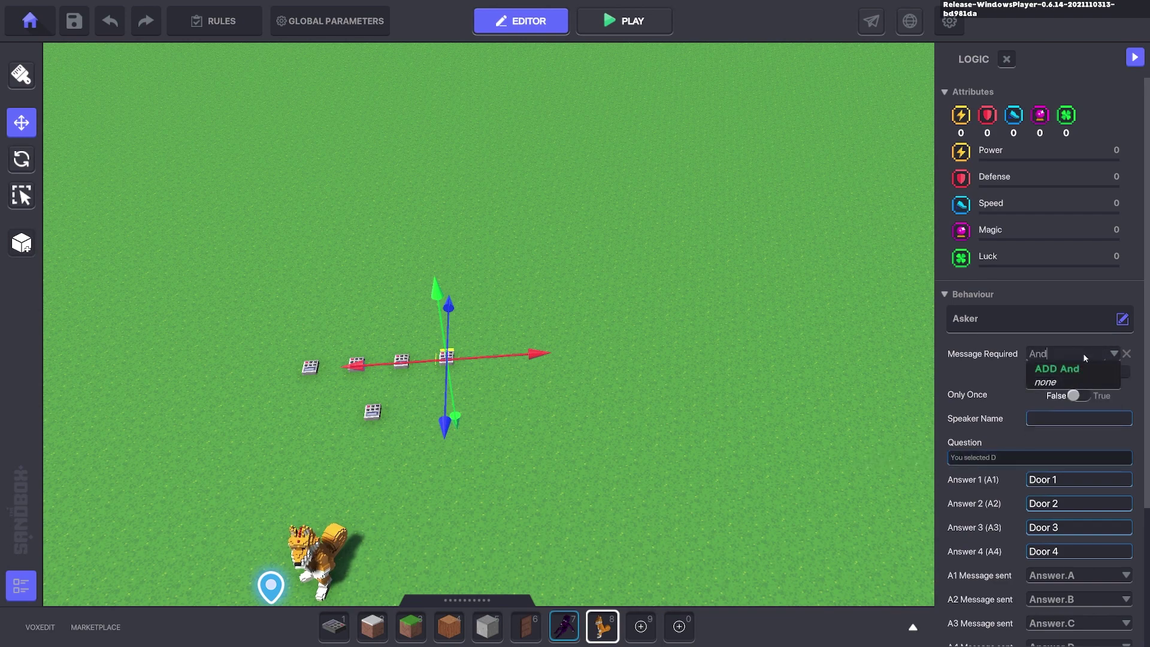
{"action": "left_click", "coordinate": [1064, 435]}
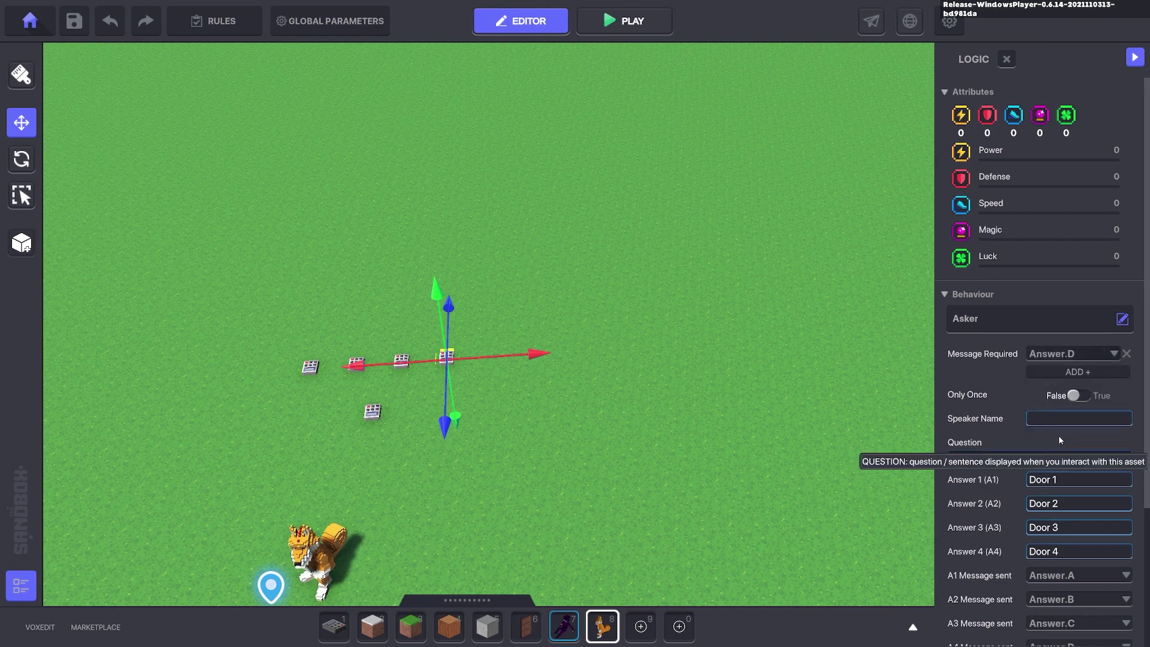
- Deselect the switch, briefly run the scene in play mode and return to the editor
{"action": "scroll", "coordinate": [588, 312], "scroll_direction": "up", "scroll_amount": 2}
{"action": "left_click", "coordinate": [616, 408]}
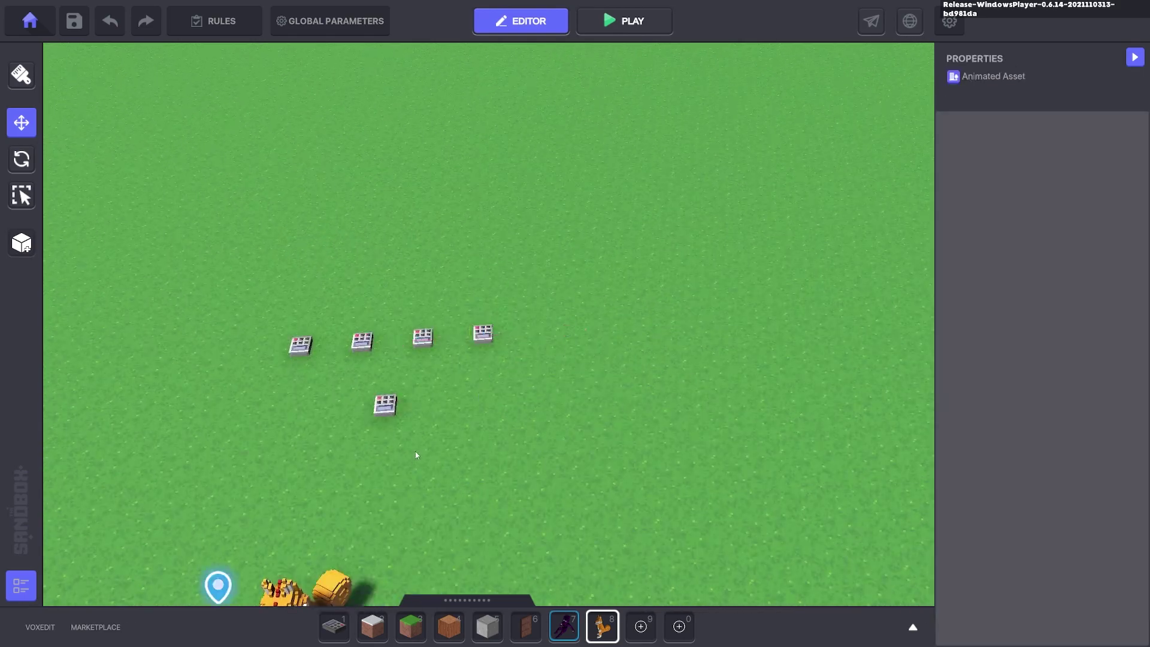
{"action": "middle_click_drag", "start_coordinate": [416, 457], "coordinate": [573, 426]}
{"action": "key", "text": "ctrl+p"}
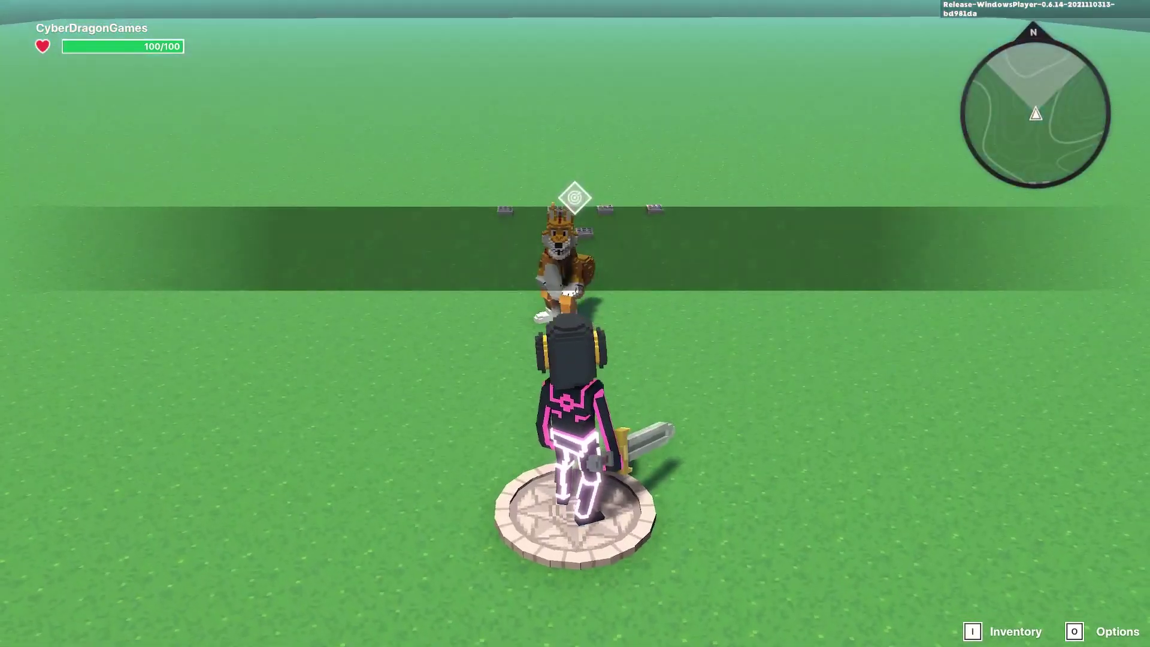
{"action": "key", "text": "ctrl+p"}
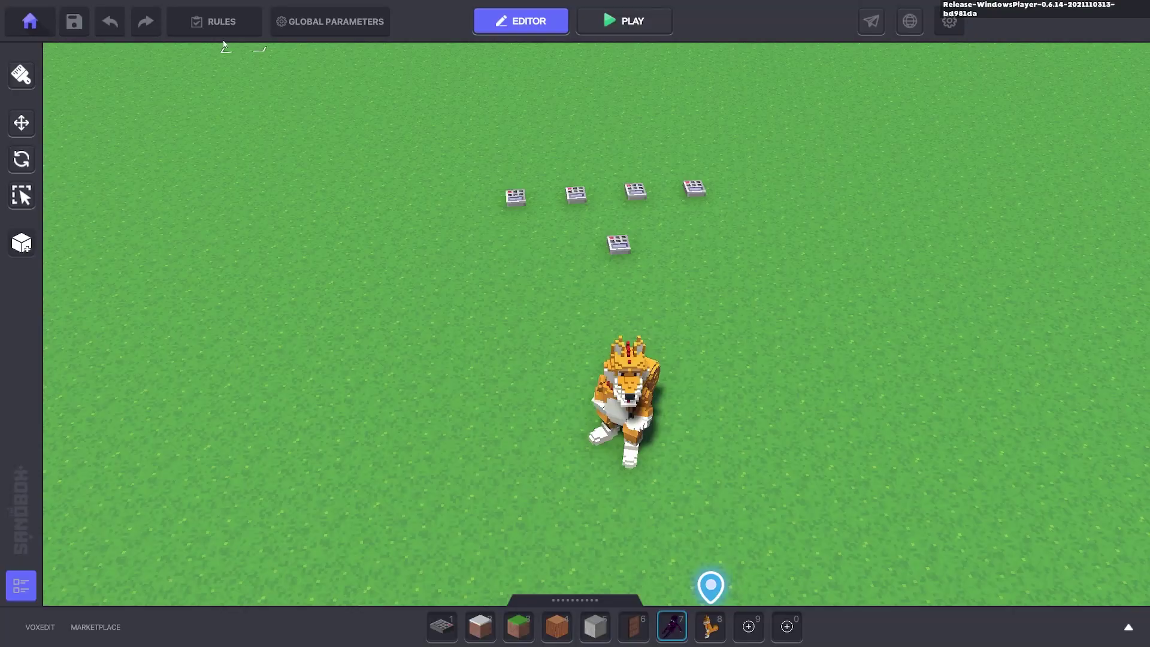
- Remove both quests, Quest 1 and Quest2, from the game rules
{"action": "left_click", "coordinate": [242, 22]}
{"action": "left_click", "coordinate": [545, 188]}
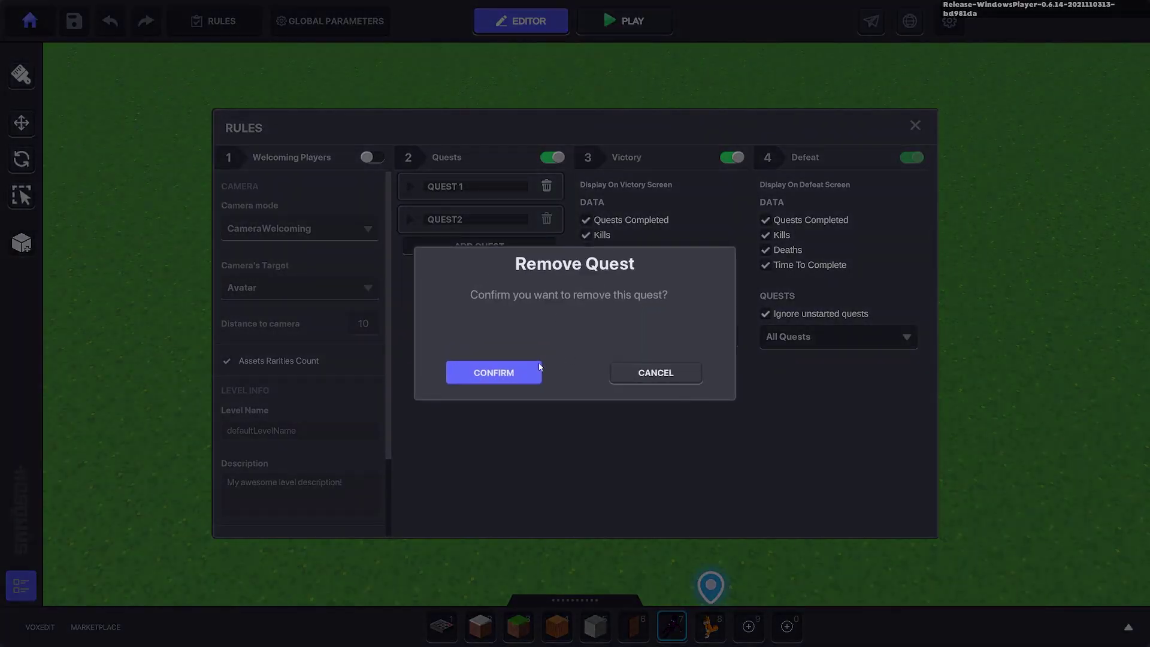
{"action": "left_click", "coordinate": [539, 368]}
{"action": "left_click", "coordinate": [546, 189]}
{"action": "left_click", "coordinate": [513, 370]}
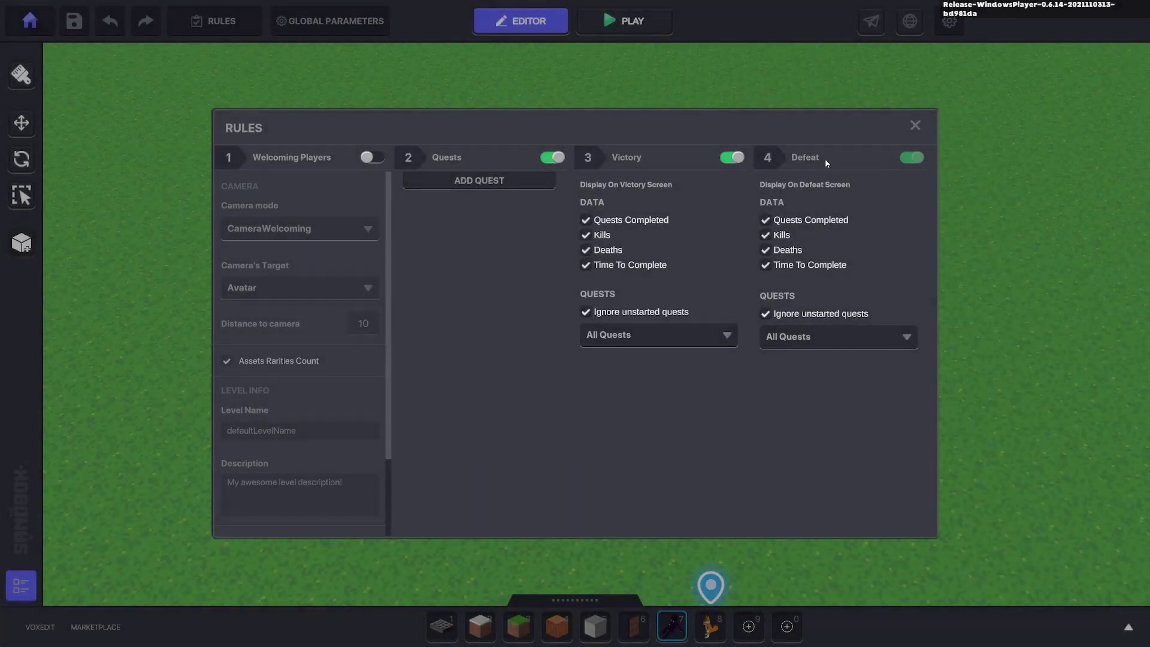
{"action": "left_click", "coordinate": [915, 125]}
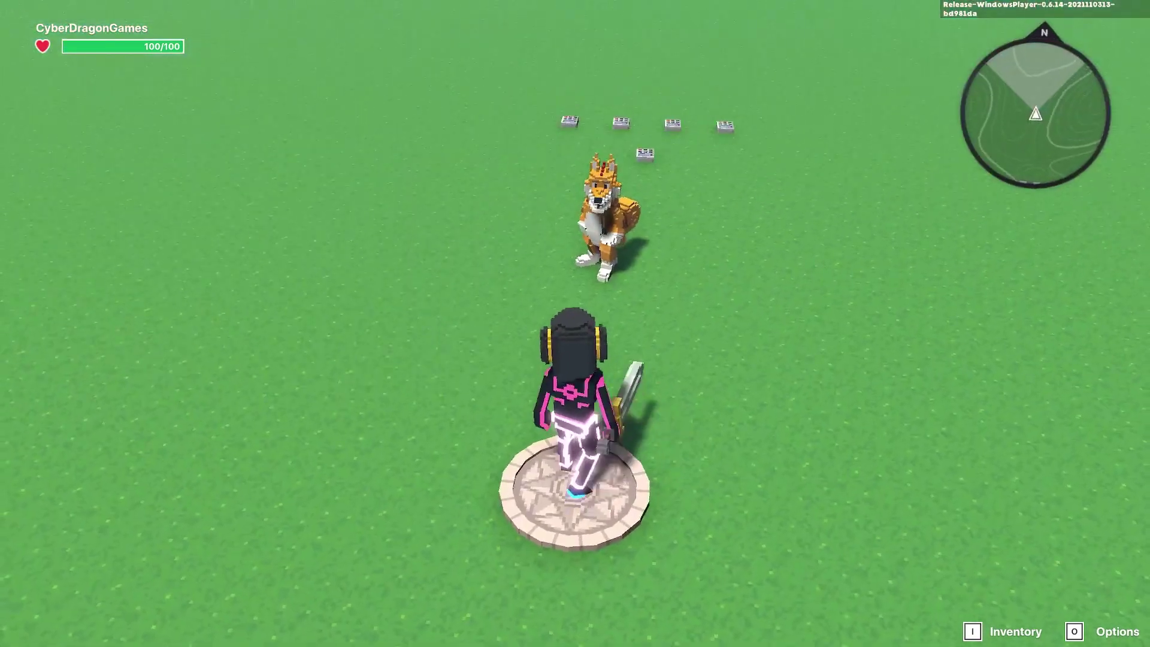
- Run the scene, approach the Dogejira and try the different door choices to test the reply Askers, then return to the editor
{"action": "key", "text": "w"}
{"action": "key", "text": "w"}
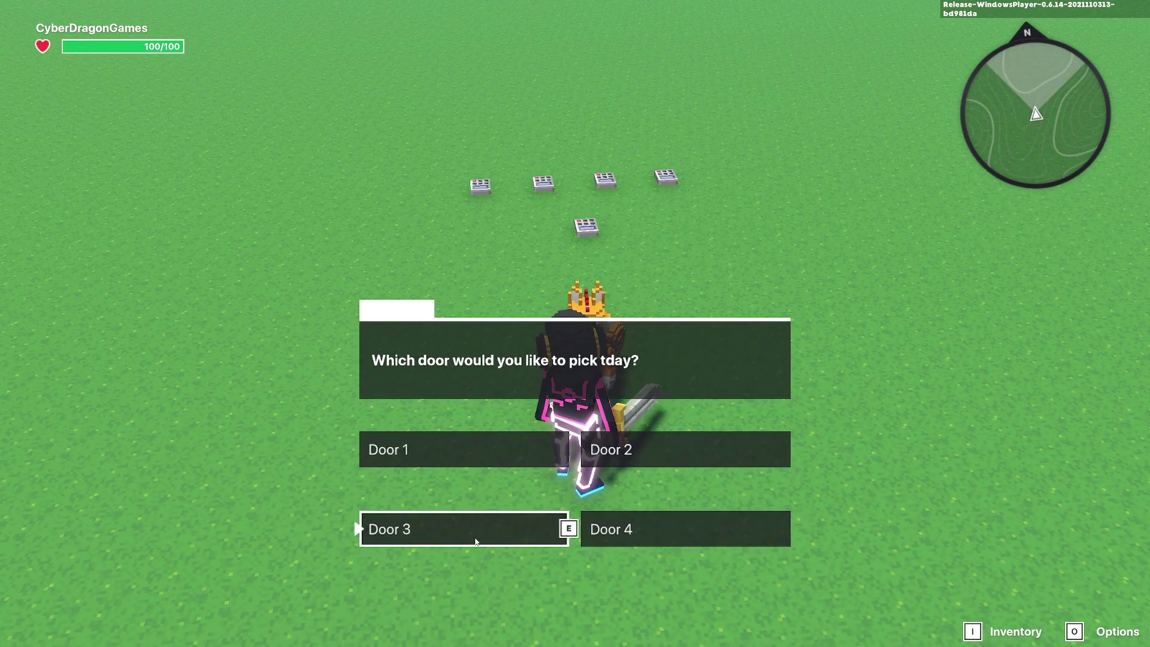
{"action": "left_click", "coordinate": [451, 538]}
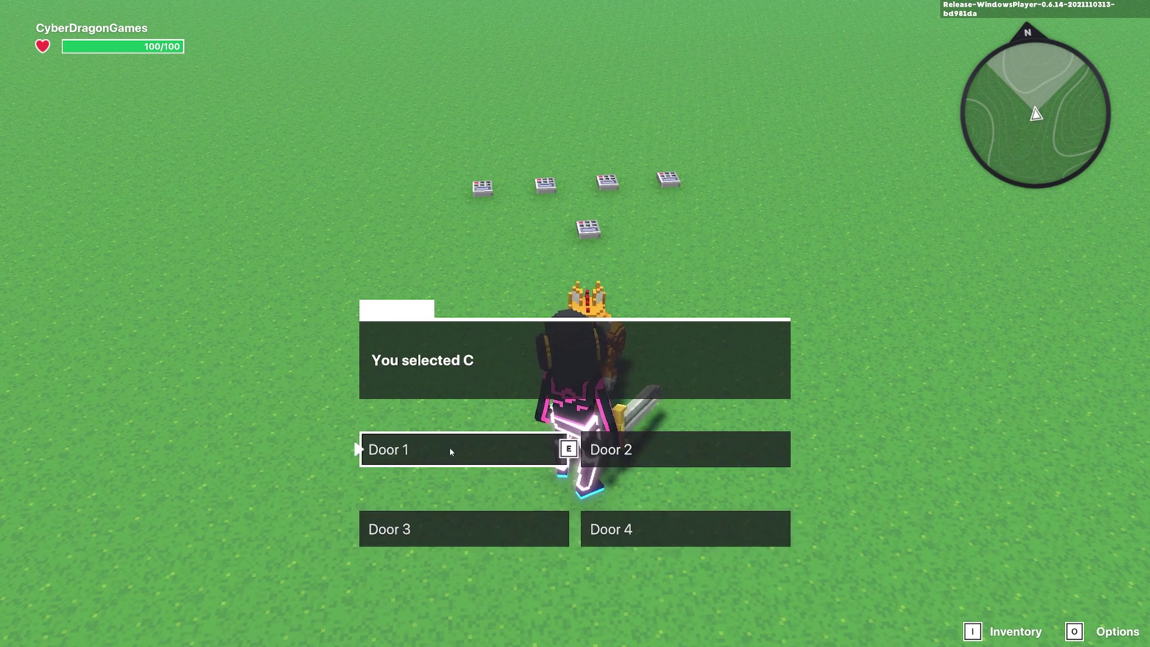
{"action": "left_click", "coordinate": [431, 457]}
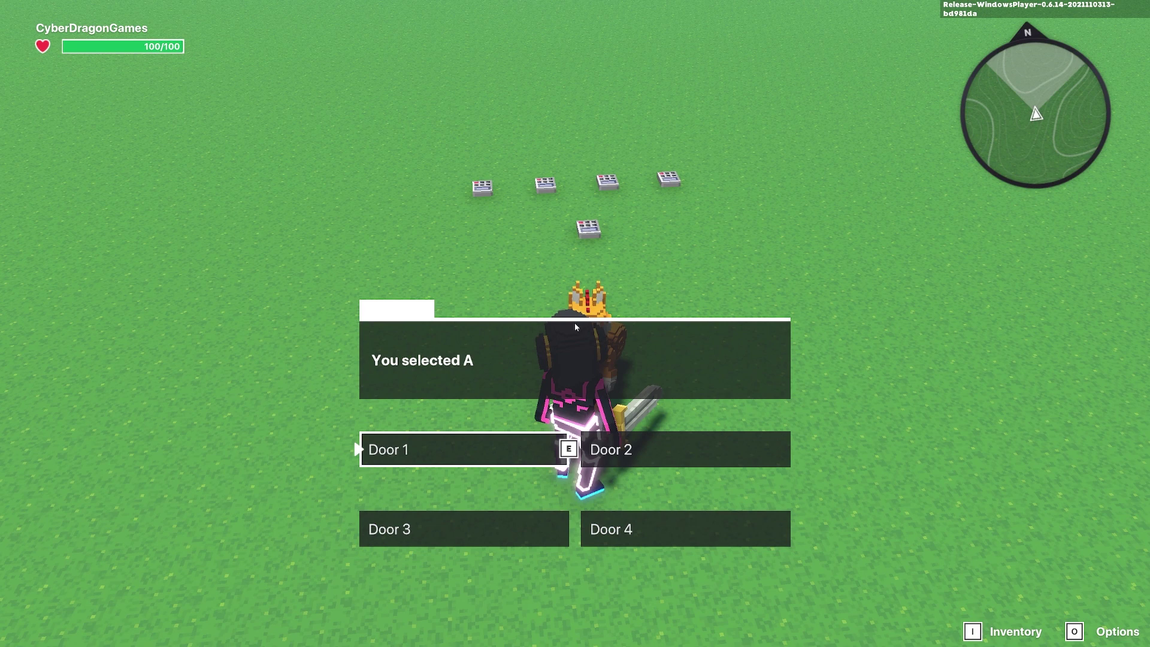
{"action": "left_click", "coordinate": [671, 450]}
{"action": "left_click", "coordinate": [480, 527]}
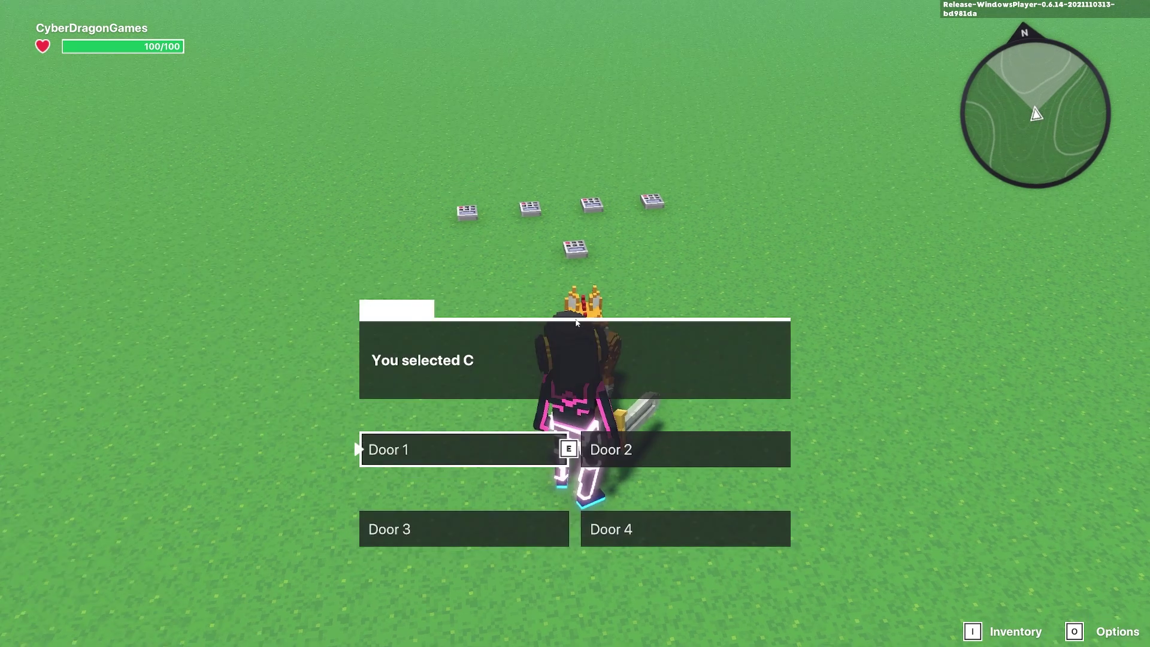
{"action": "left_click", "coordinate": [639, 517]}
{"action": "left_click", "coordinate": [444, 448]}
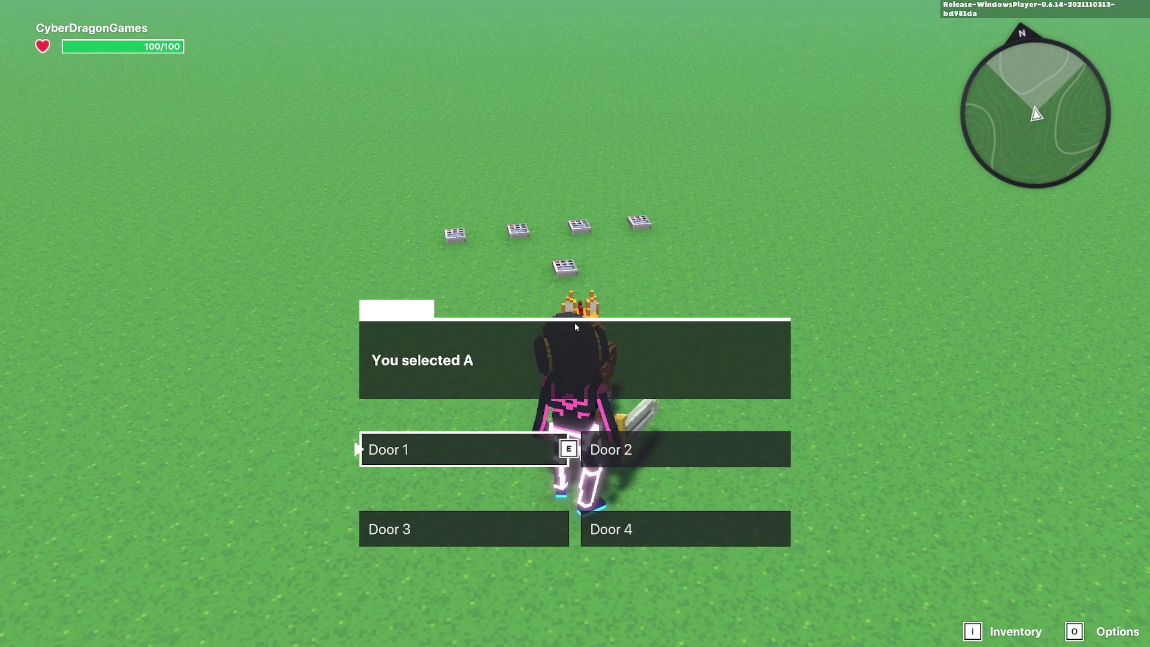
{"action": "left_click", "coordinate": [671, 449]}
{"action": "left_click", "coordinate": [441, 534]}
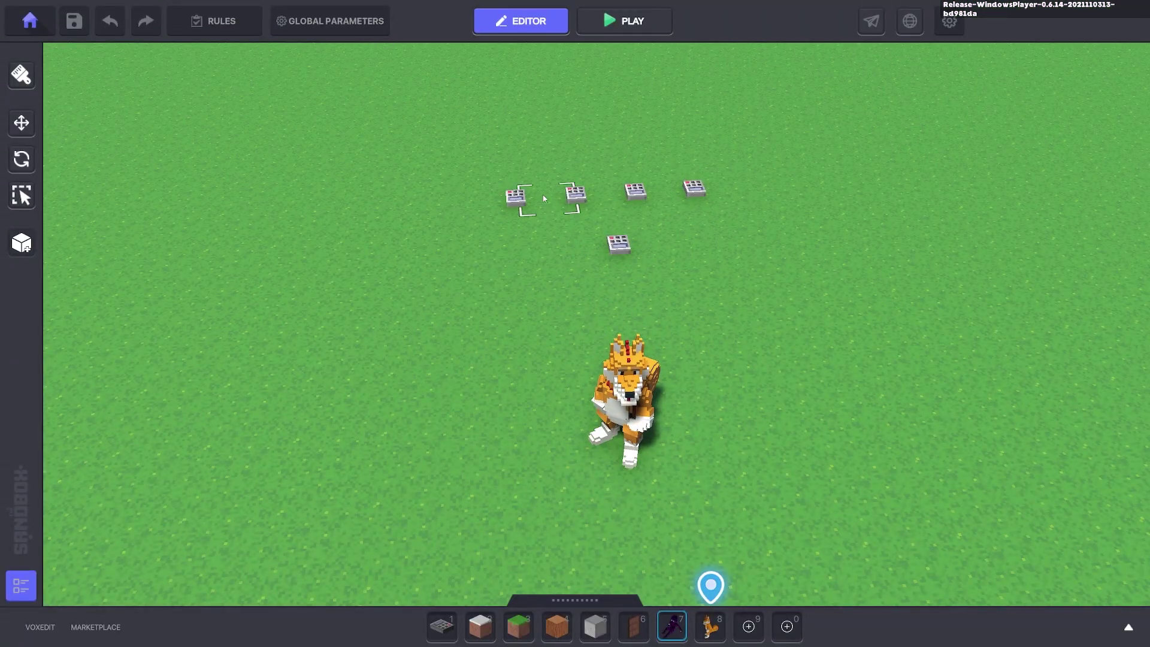
- Change the "You selected A" switch's Answer 1 to OK and clear its Answers 2, 3 and 4
{"action": "left_click", "coordinate": [504, 196]}
{"action": "scroll", "coordinate": [993, 436], "scroll_direction": "down", "scroll_amount": 5}
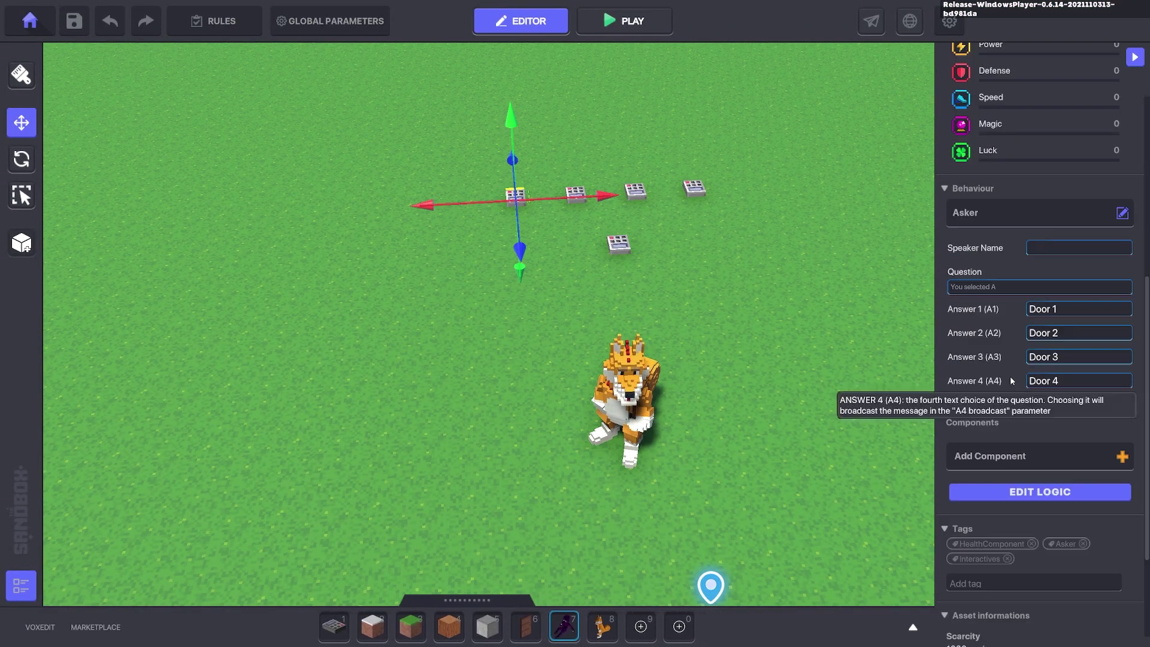
{"action": "left_click", "coordinate": [1067, 308]}
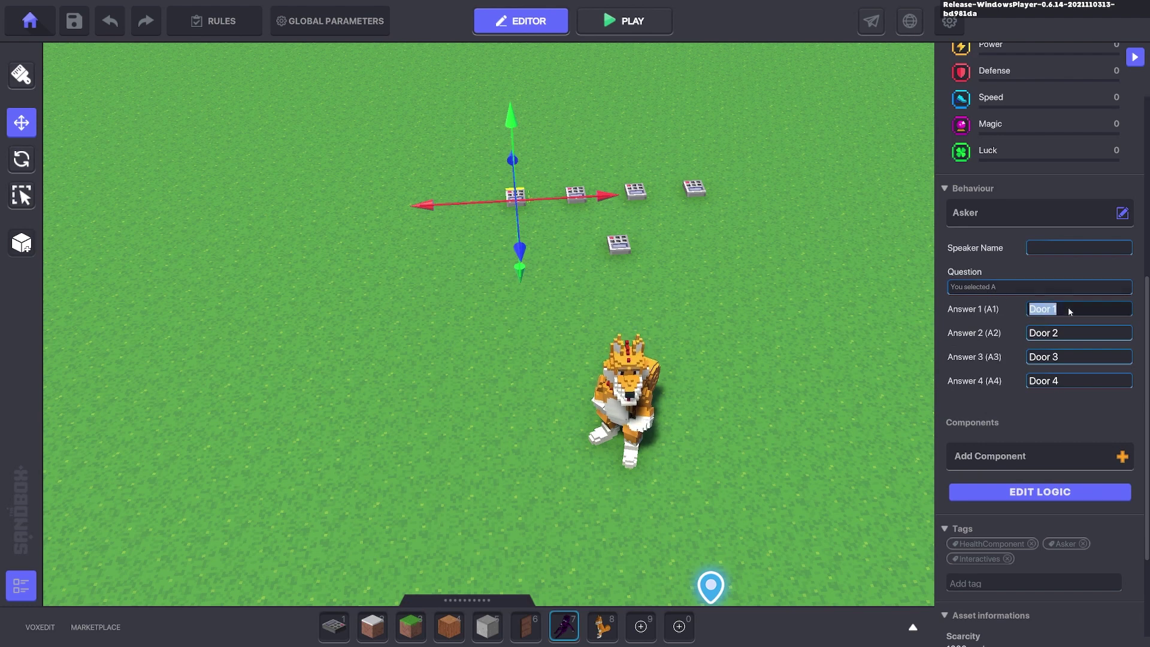
{"action": "type", "text": "OK"}
{"action": "left_click", "coordinate": [1066, 333]}
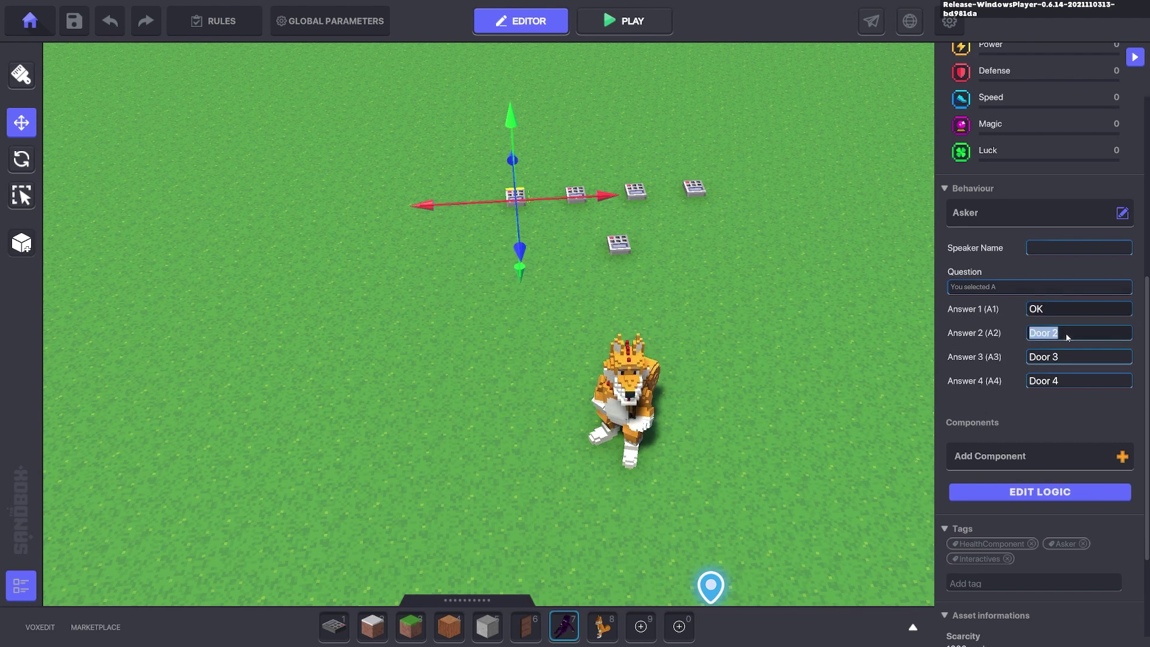
{"action": "key", "text": "BackSpace"}
{"action": "left_click", "coordinate": [1067, 357]}
{"action": "key", "text": "BackSpace"}
{"action": "left_click", "coordinate": [1062, 381]}
{"action": "key", "text": "BackSpace"}
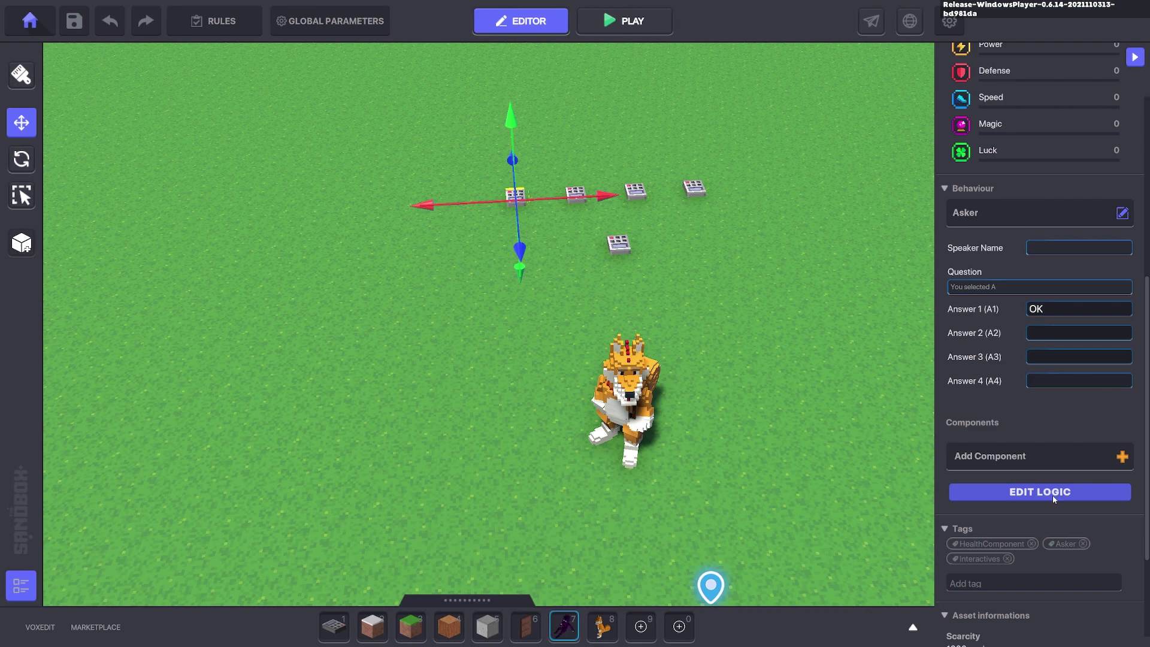
- Set the "You selected A" switch's A1 sent message to a new message, Ok.1
{"action": "left_click", "coordinate": [1052, 493]}
{"action": "scroll", "coordinate": [1024, 472], "scroll_direction": "down", "scroll_amount": 3}
{"action": "left_click", "coordinate": [1053, 387]}
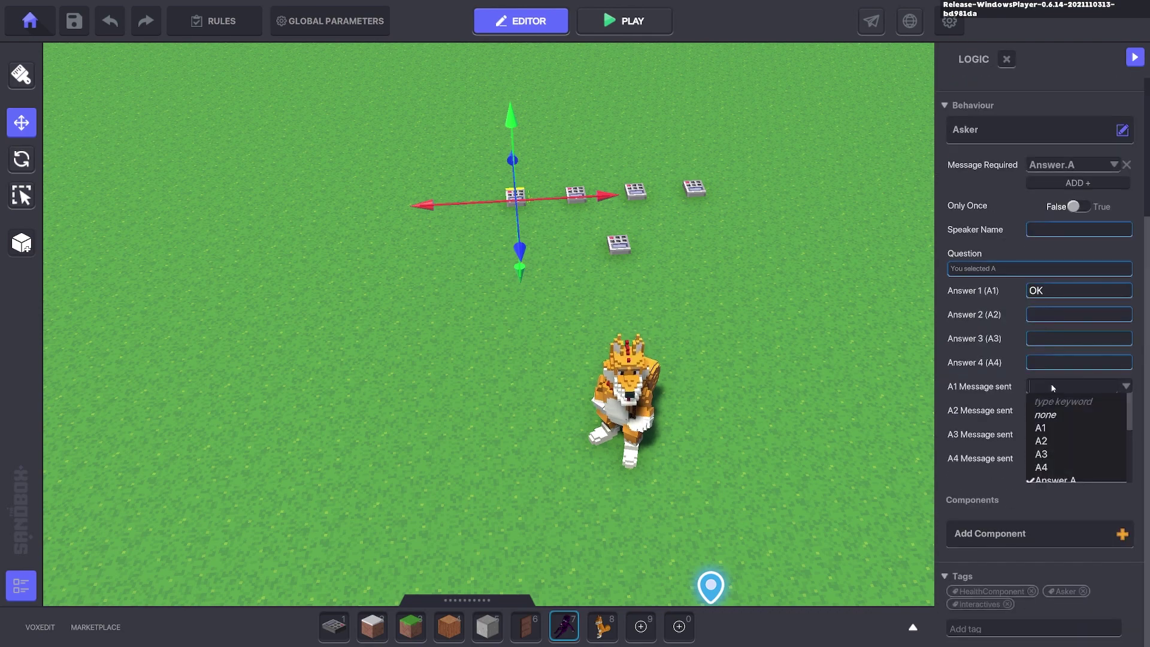
{"action": "type", "text": "Ok.1"}
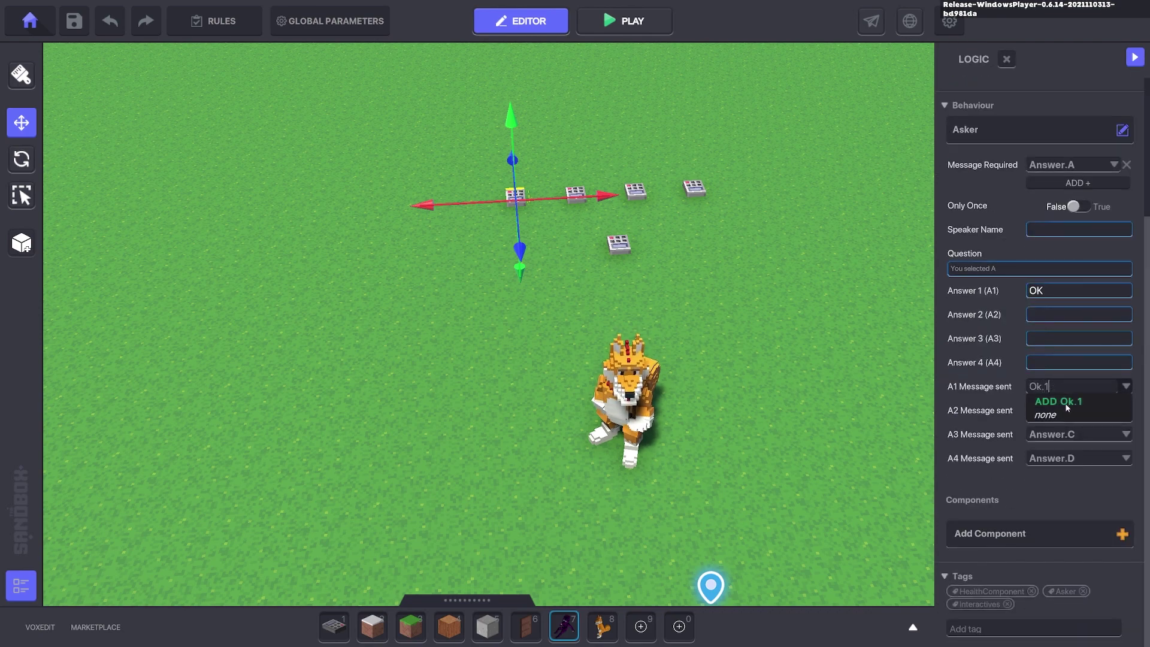
{"action": "left_click", "coordinate": [1058, 401]}
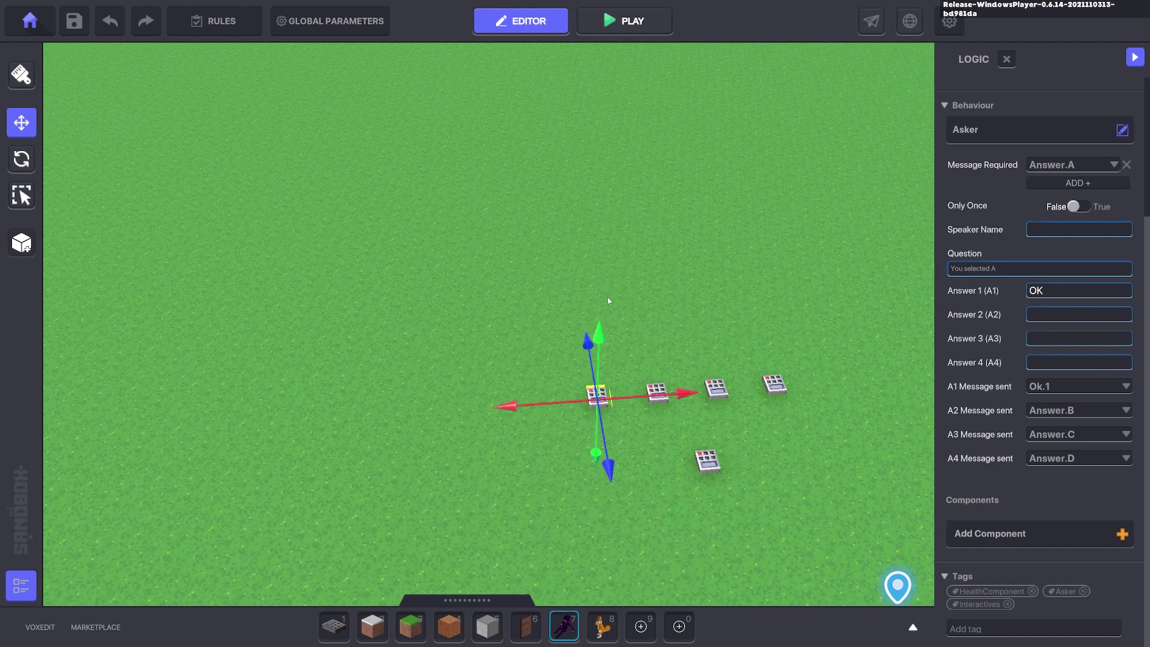
- Duplicate the "You selected A" switch to X 47, Z 25 and set the copy's required message to Ok.1
{"action": "left_click_drag", "start_coordinate": [608, 465], "coordinate": [599, 394], "text": "shift"}
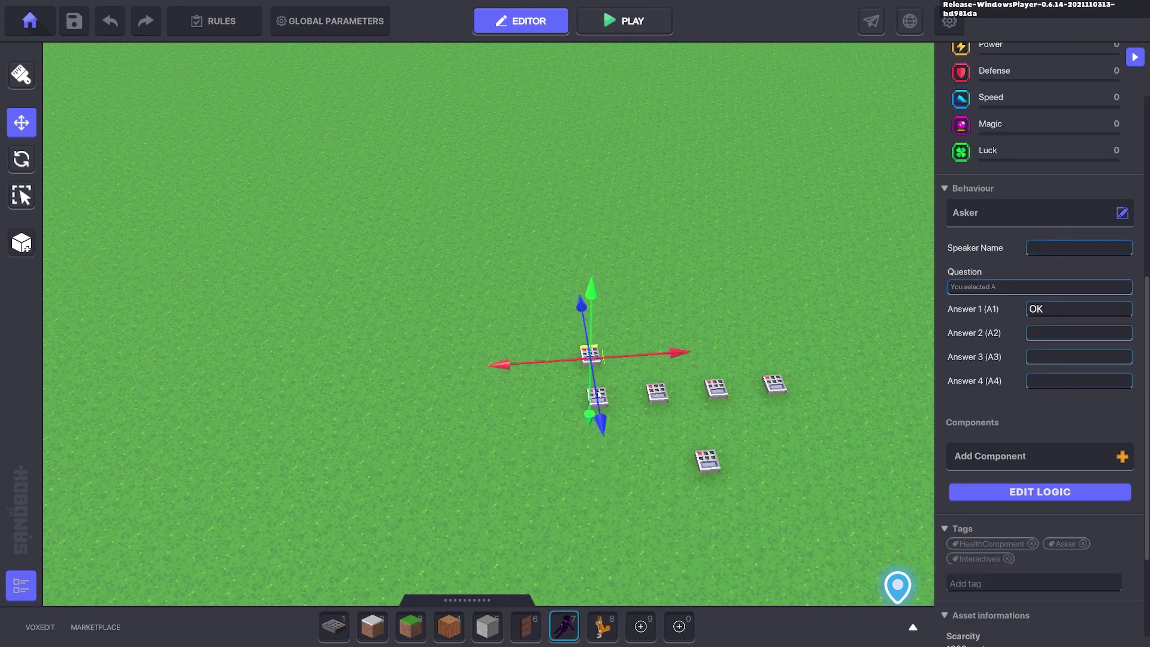
{"action": "left_click", "coordinate": [1022, 496]}
{"action": "left_click", "coordinate": [1065, 355]}
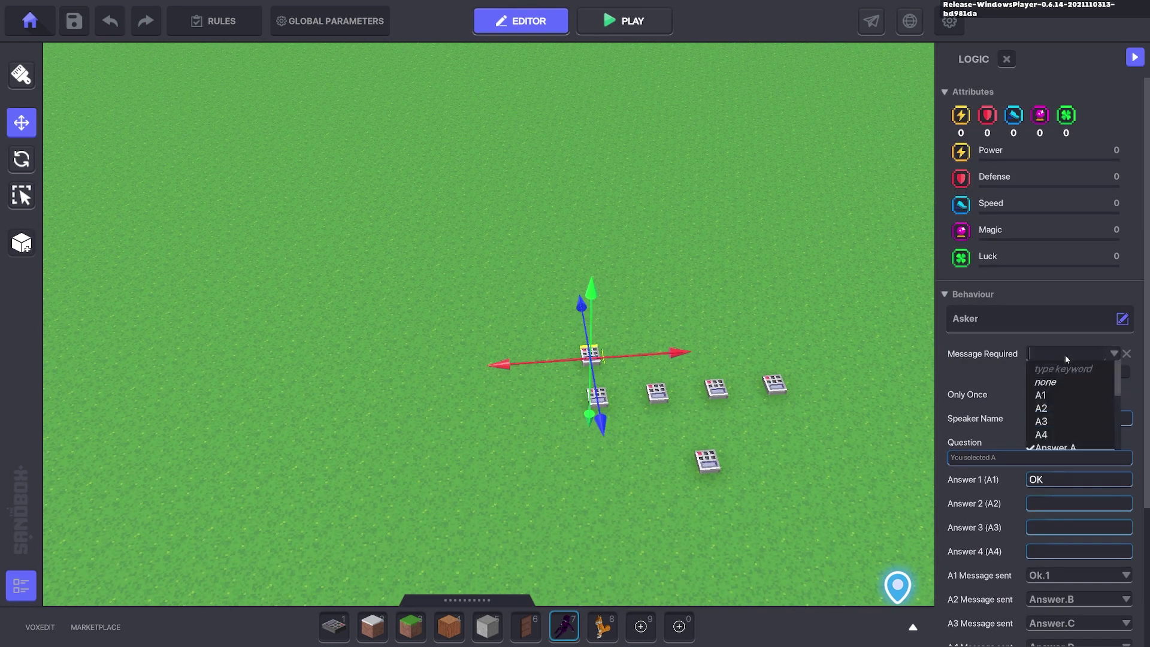
{"action": "type", "text": "O"}
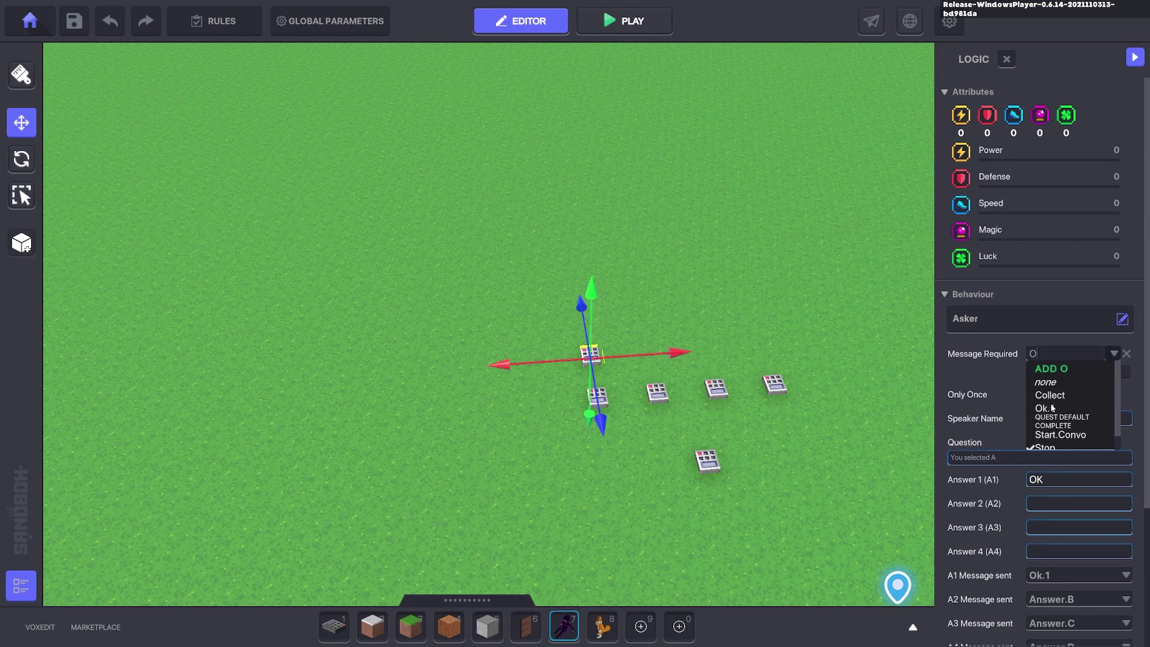
{"action": "left_click", "coordinate": [1051, 406]}
- Set the copied switch's question to "Are you sure?" and its Answer 1 to Yes
{"action": "left_click", "coordinate": [1009, 456]}
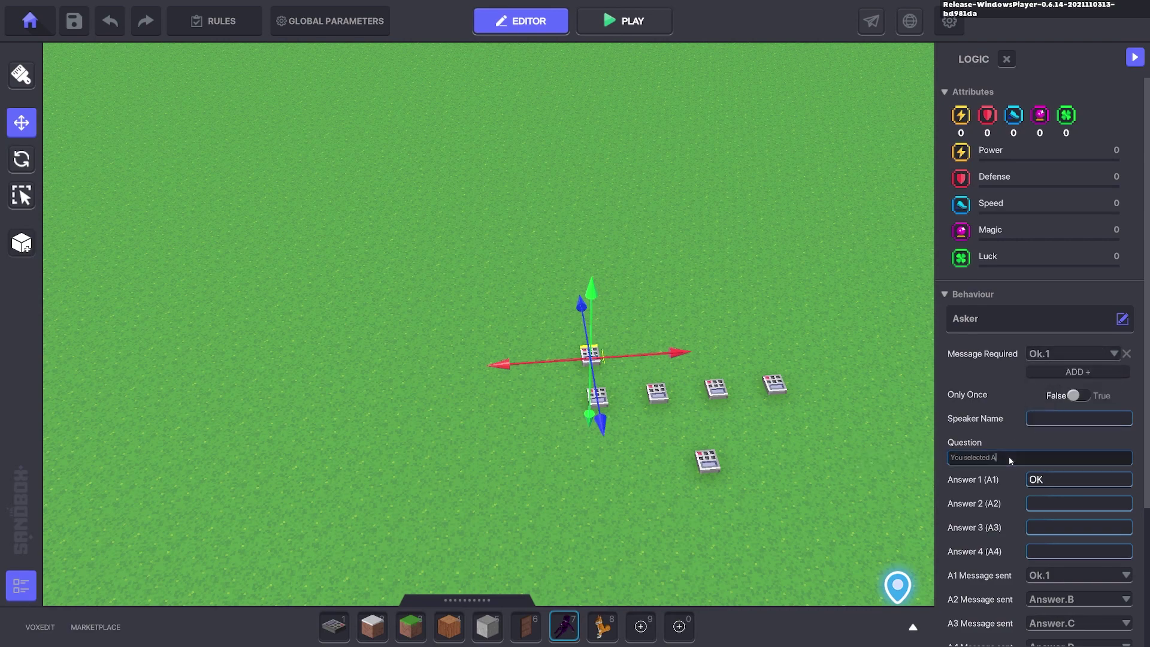
{"action": "key", "text": "ctrl+a"}
{"action": "type", "text": "Are you"}
{"action": "left_click", "coordinate": [1064, 477]}
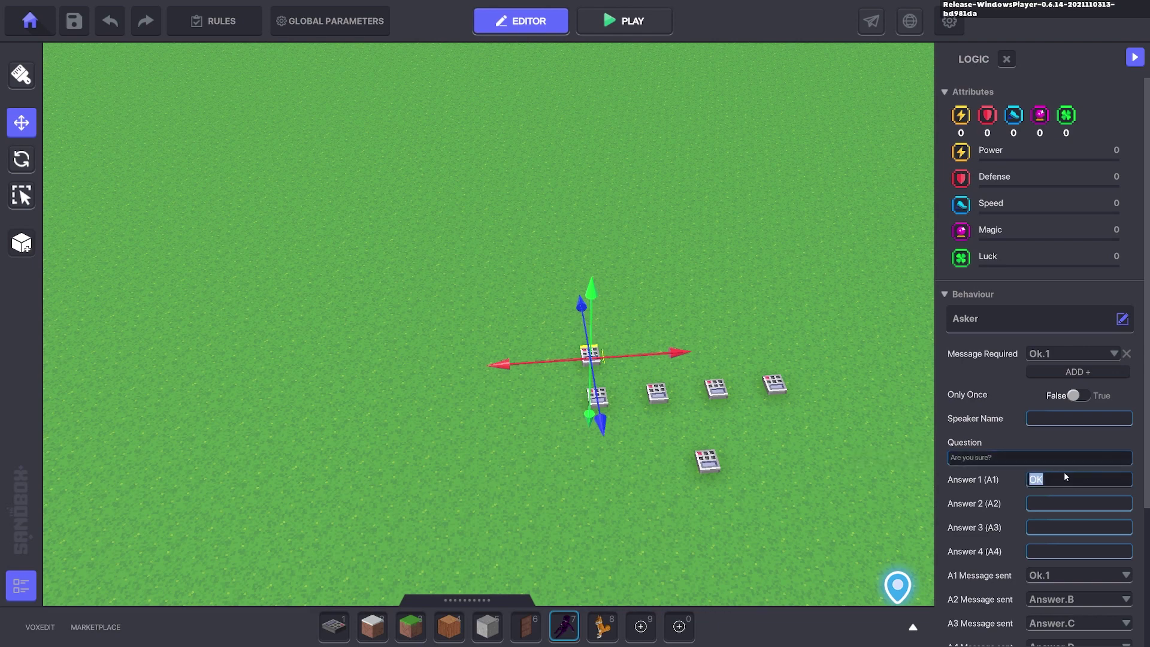
- Set the "Are you sure?" switch's A1 sent message to a new message, Yes.1
{"action": "left_click", "coordinate": [1064, 574]}
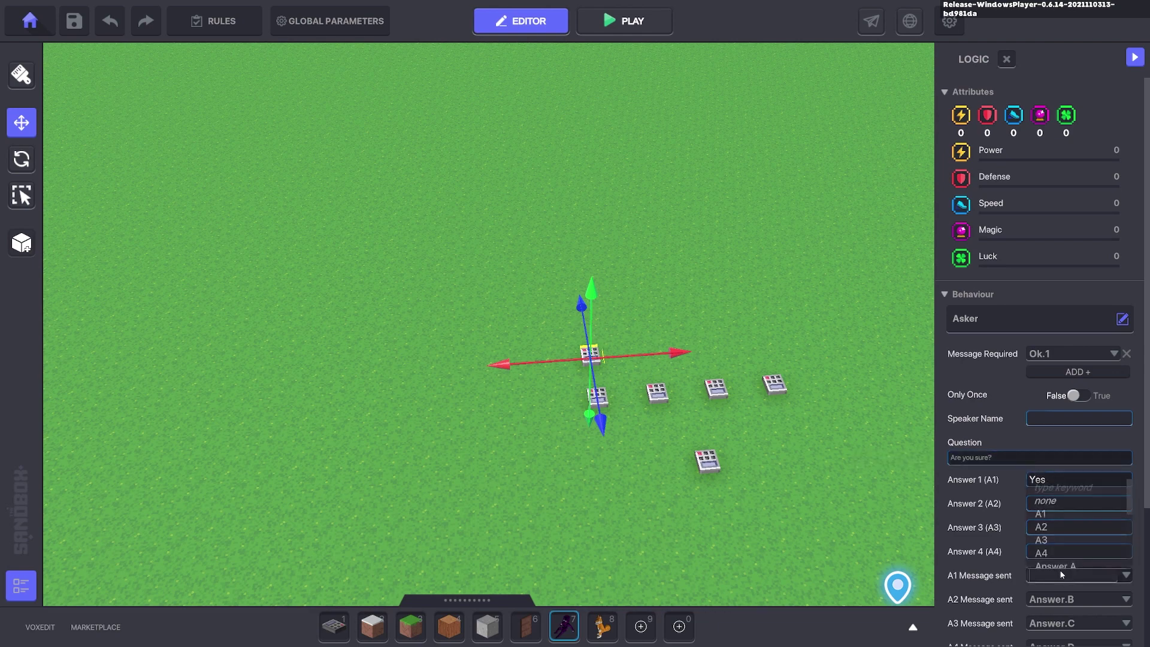
{"action": "type", "text": "Yes.1"}
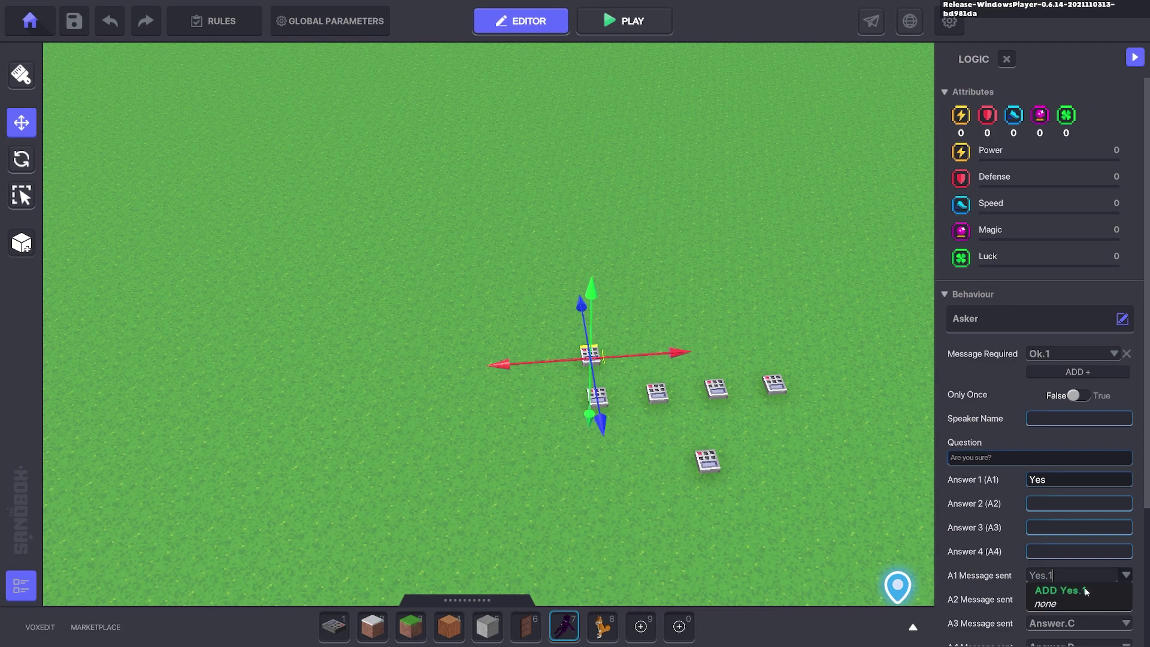
{"action": "left_click", "coordinate": [1085, 589]}
- Place an Old Wooden Door on the grass behind the "Are you sure?" switch and return to the Move tool
{"action": "left_click", "coordinate": [535, 631]}
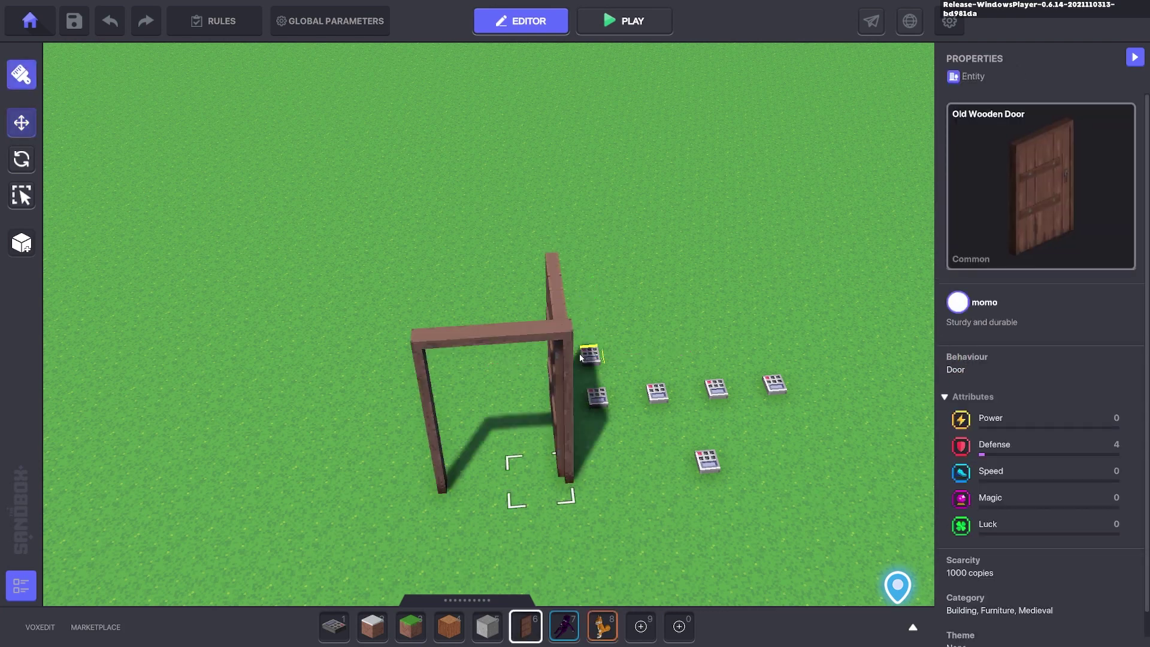
{"action": "left_click", "coordinate": [595, 236]}
{"action": "left_click", "coordinate": [22, 123]}
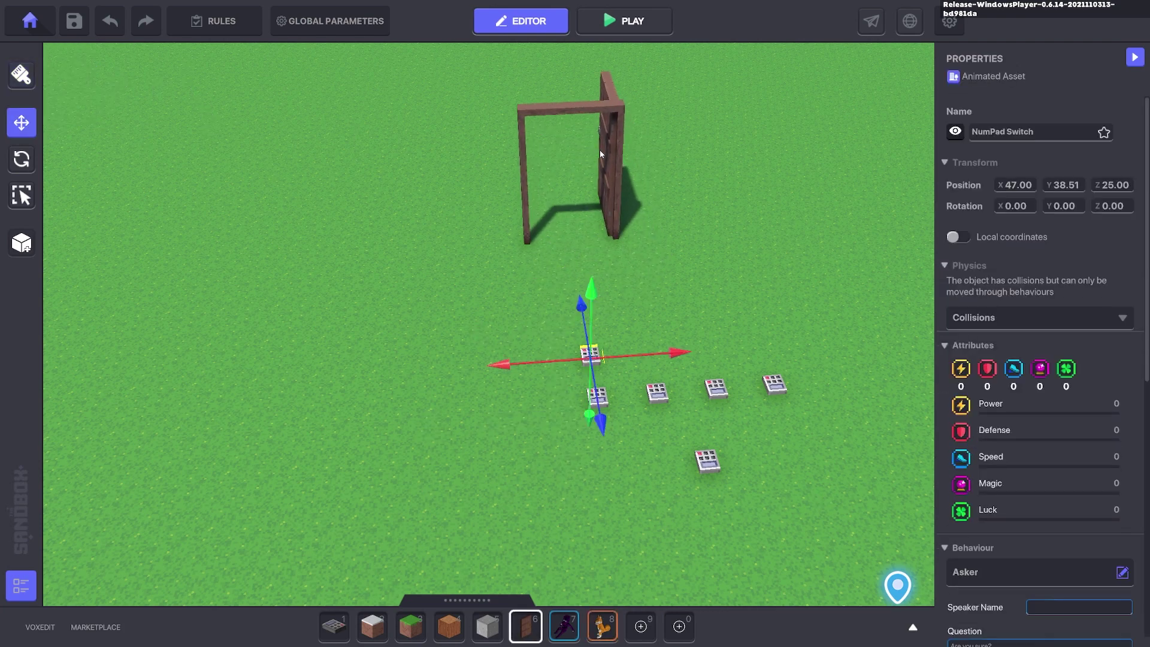
- Remove the door's Trigger message and change its remaining required message to Yes.1
{"action": "left_click", "coordinate": [601, 151]}
{"action": "scroll", "coordinate": [1108, 492], "scroll_direction": "down", "scroll_amount": 5}
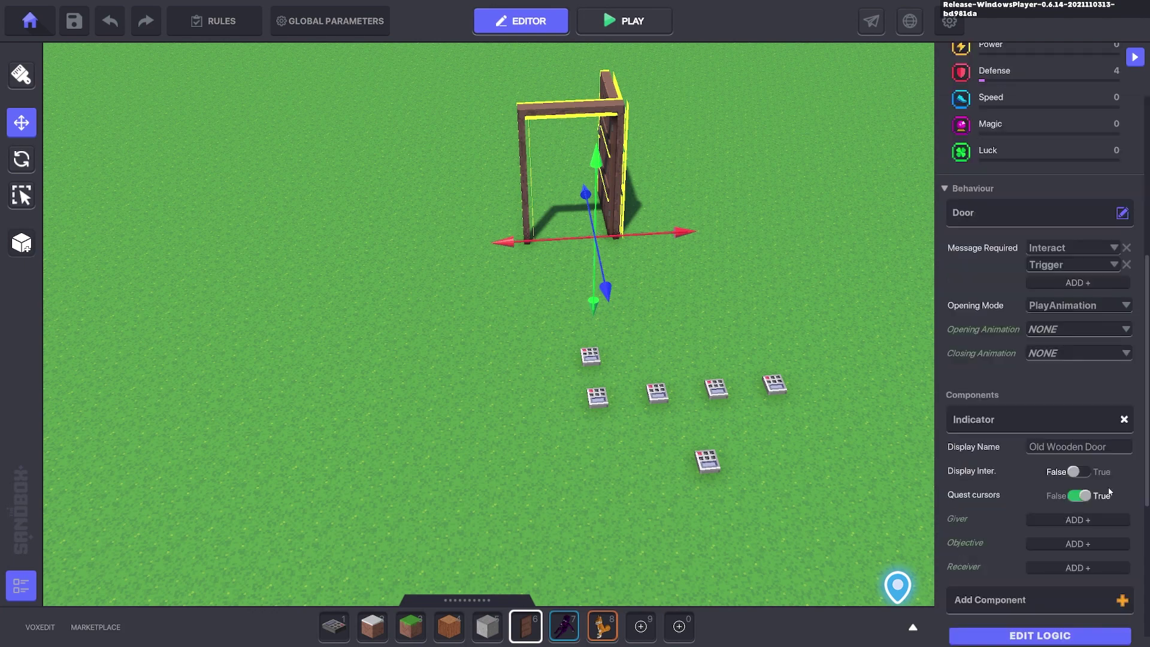
{"action": "left_click", "coordinate": [1126, 266]}
{"action": "left_click", "coordinate": [1066, 246]}
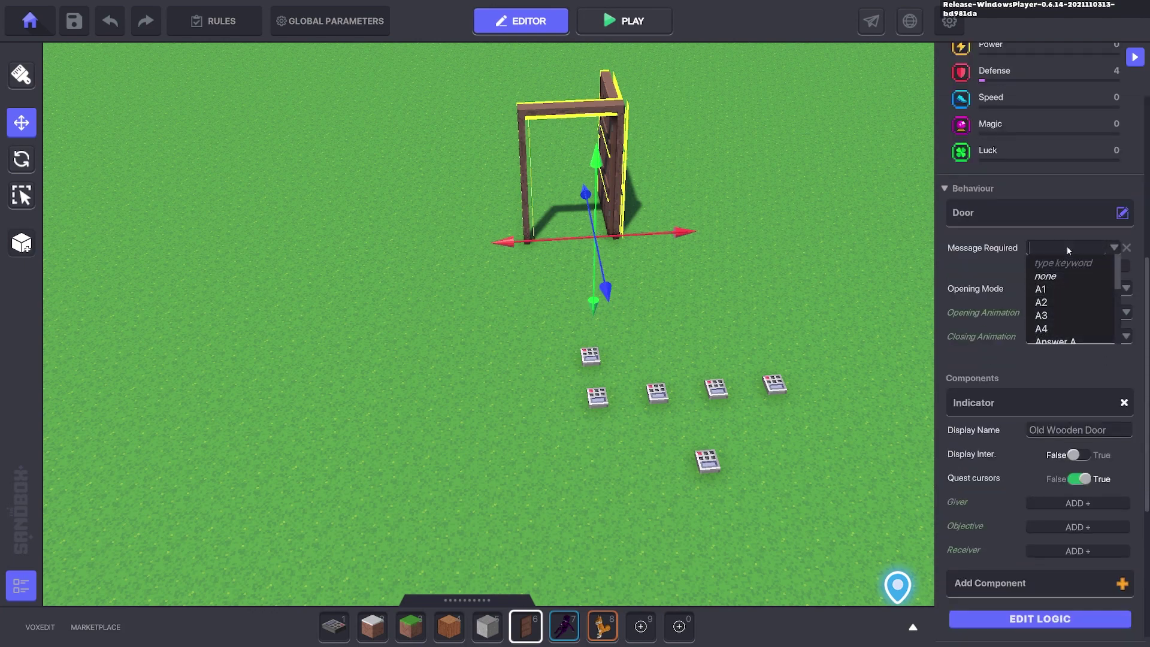
{"action": "type", "text": "Y"}
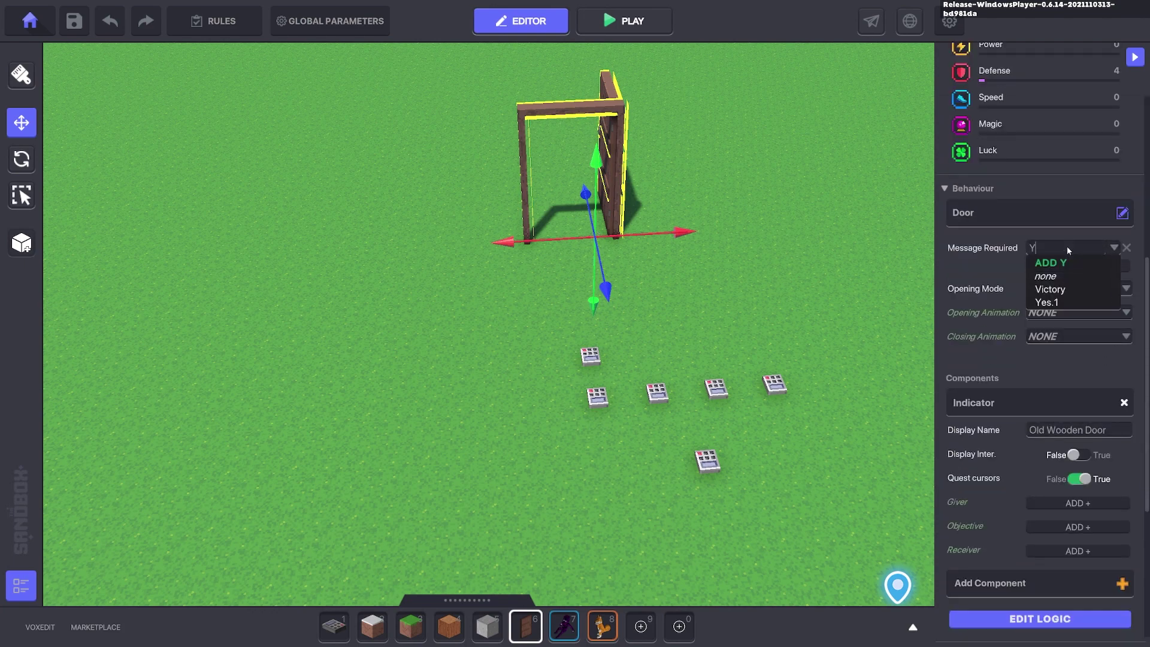
{"action": "left_click", "coordinate": [1042, 306]}
{"action": "left_click", "coordinate": [721, 315]}
- Check which message the "Are you sure?" switch sends for its first answer in its logic settings
{"action": "left_click", "coordinate": [592, 357]}
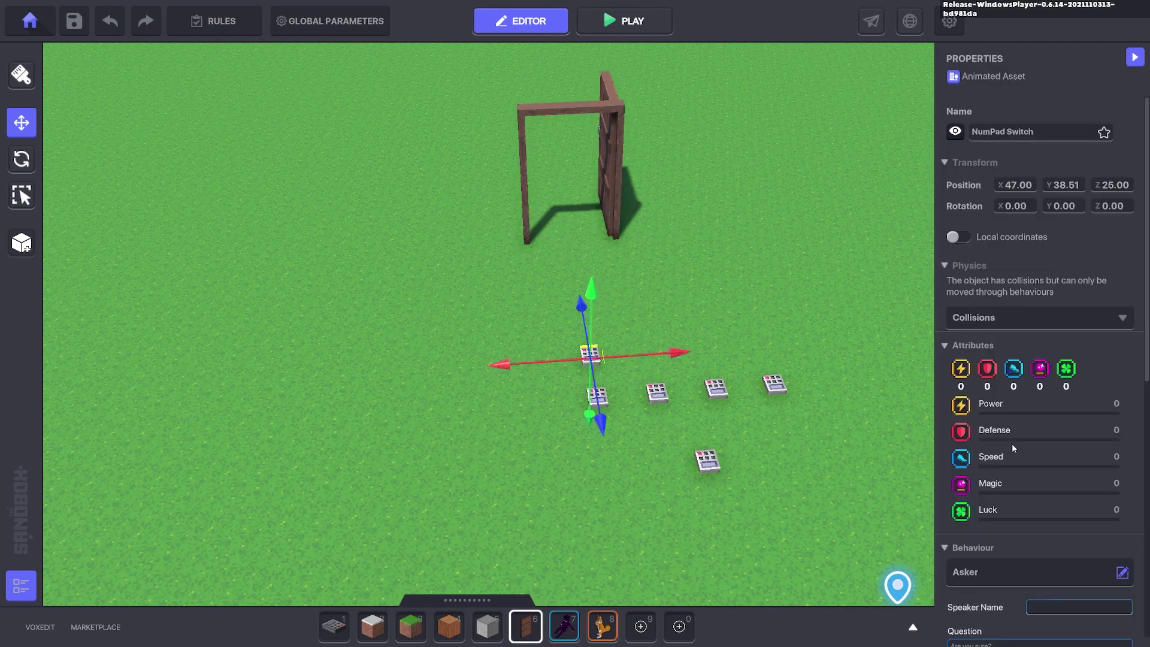
{"action": "scroll", "coordinate": [1013, 445], "scroll_direction": "down", "scroll_amount": 5}
{"action": "left_click", "coordinate": [1028, 495]}
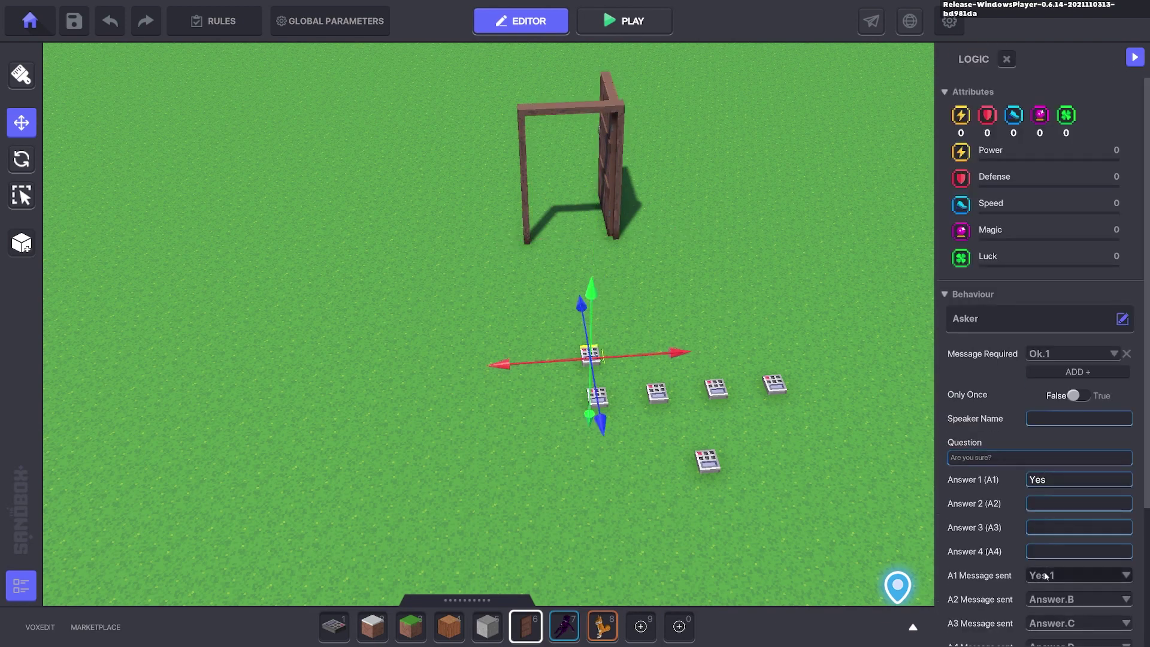
{"action": "left_click", "coordinate": [663, 254]}
- Remove the Indicator component from the Old Wooden Door
{"action": "left_click", "coordinate": [617, 189]}
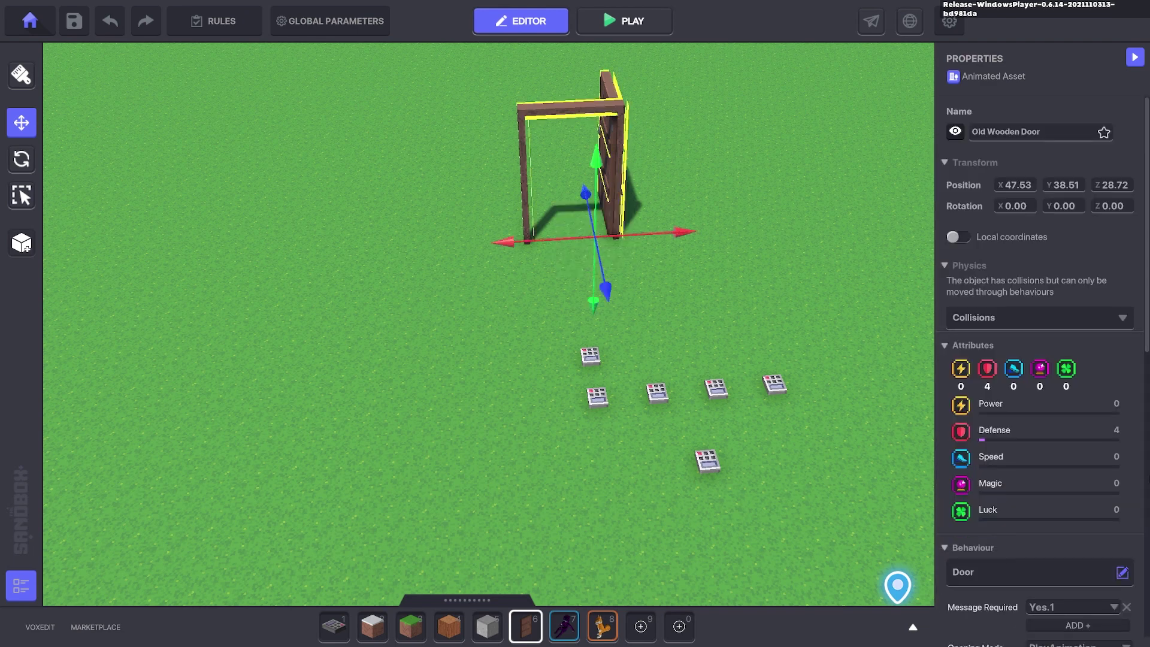
{"action": "scroll", "coordinate": [1138, 390], "scroll_direction": "down", "scroll_amount": 5}
{"action": "left_click", "coordinate": [1125, 496]}
- Briefly run the scene in play mode, then check the door's starting state in its logic settings
{"action": "left_click", "coordinate": [796, 313]}
{"action": "key", "text": "ctrl+p"}
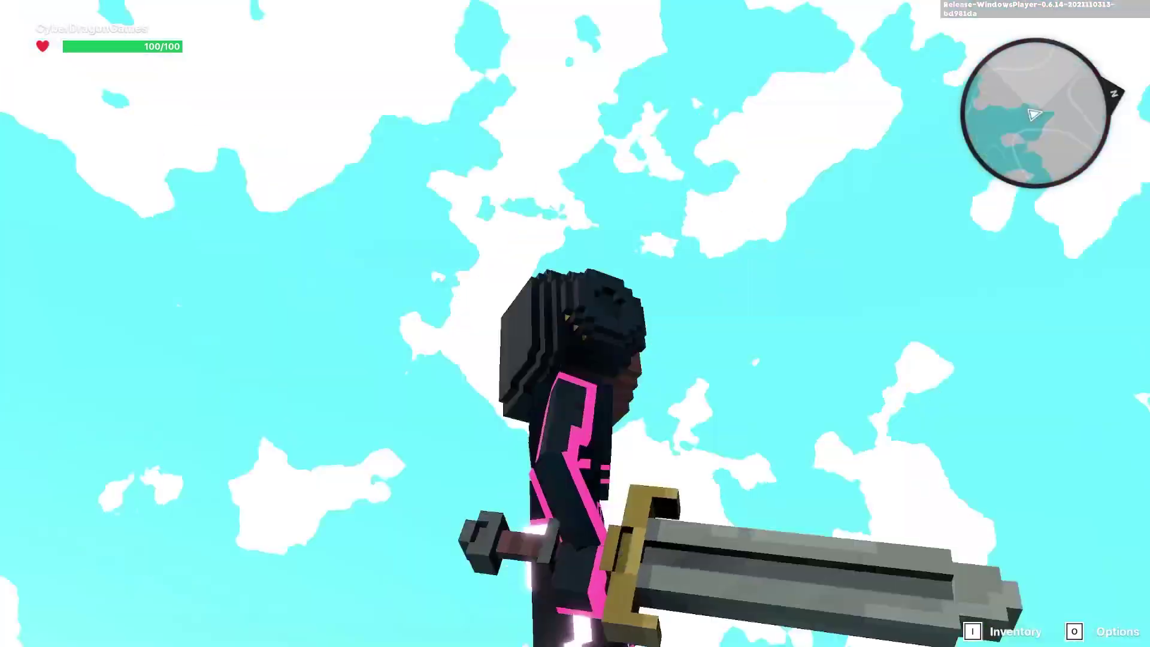
{"action": "key", "text": "F5"}
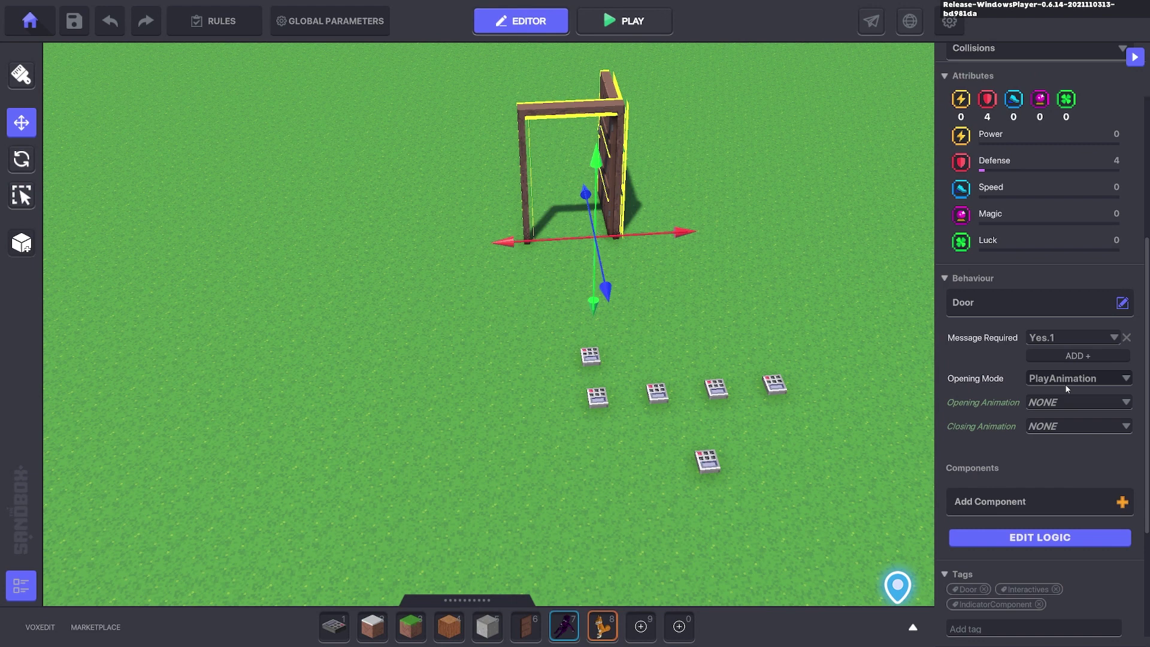
{"action": "left_click", "coordinate": [1058, 532]}
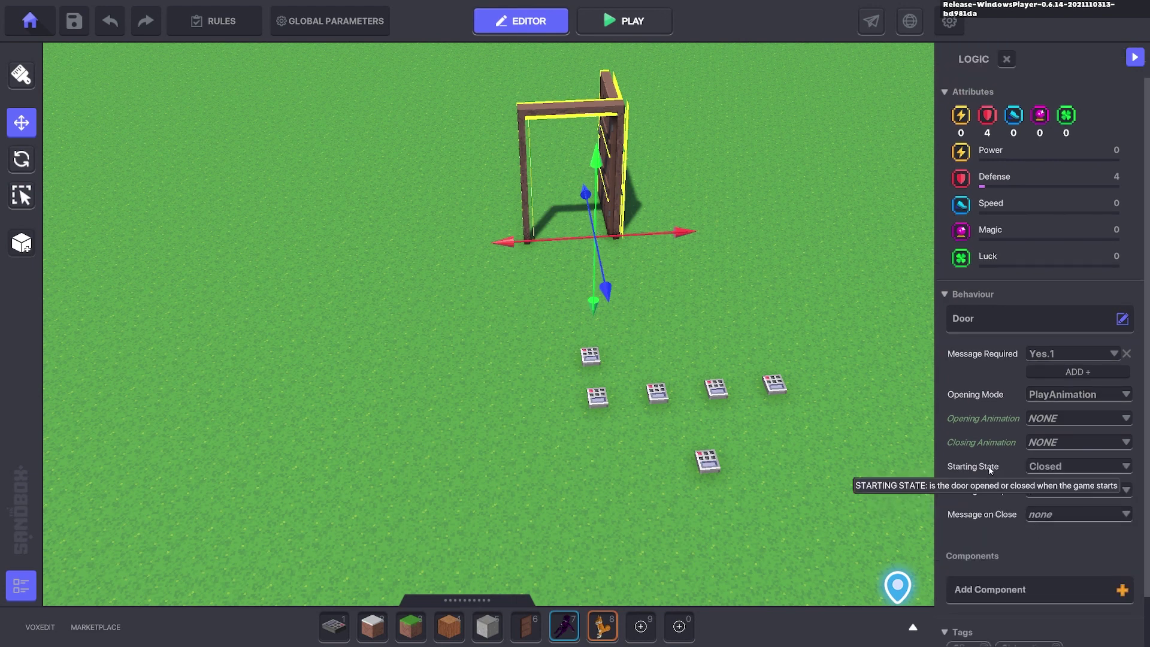
{"action": "left_click", "coordinate": [809, 373]}
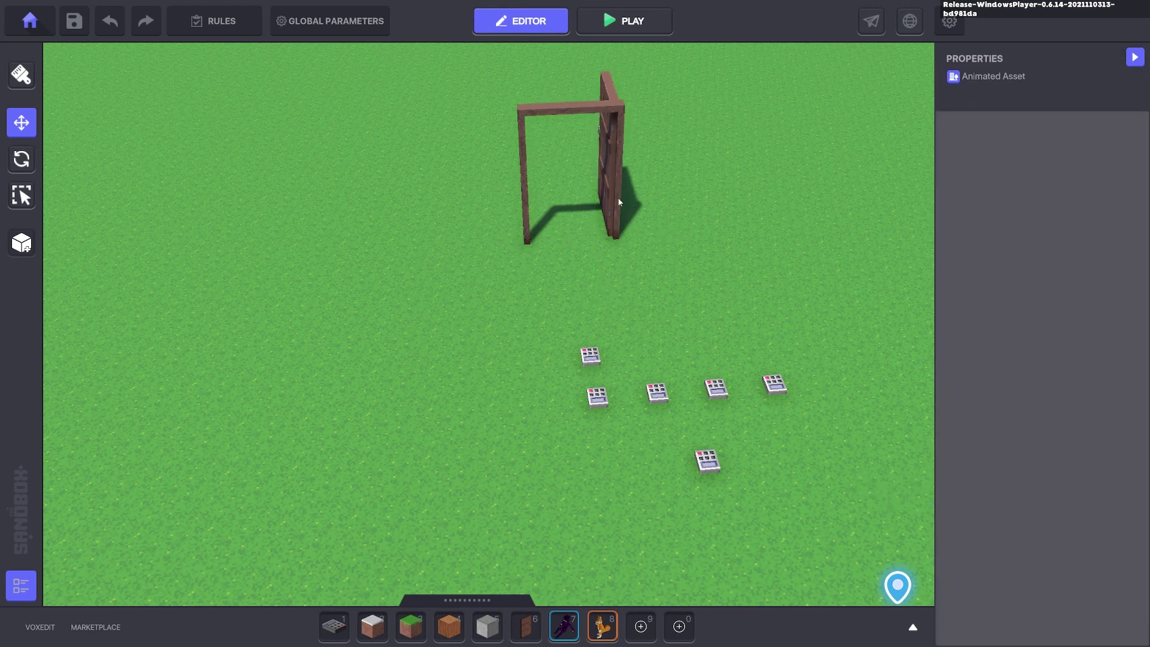
- Delete the Old Wooden Door, search the asset library for "door", and place a Door of Ruins in its spot
{"action": "left_click", "coordinate": [611, 192]}
{"action": "key", "text": "Delete"}
{"action": "key", "text": "Tab"}
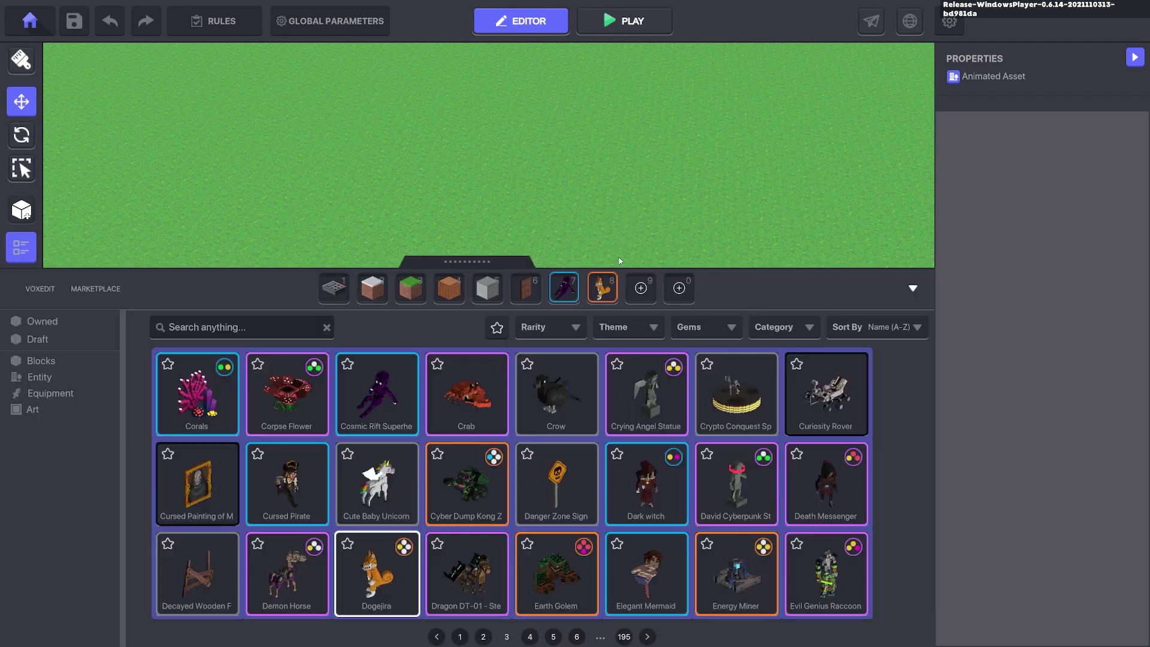
{"action": "left_click", "coordinate": [215, 333]}
{"action": "type", "text": "door"}
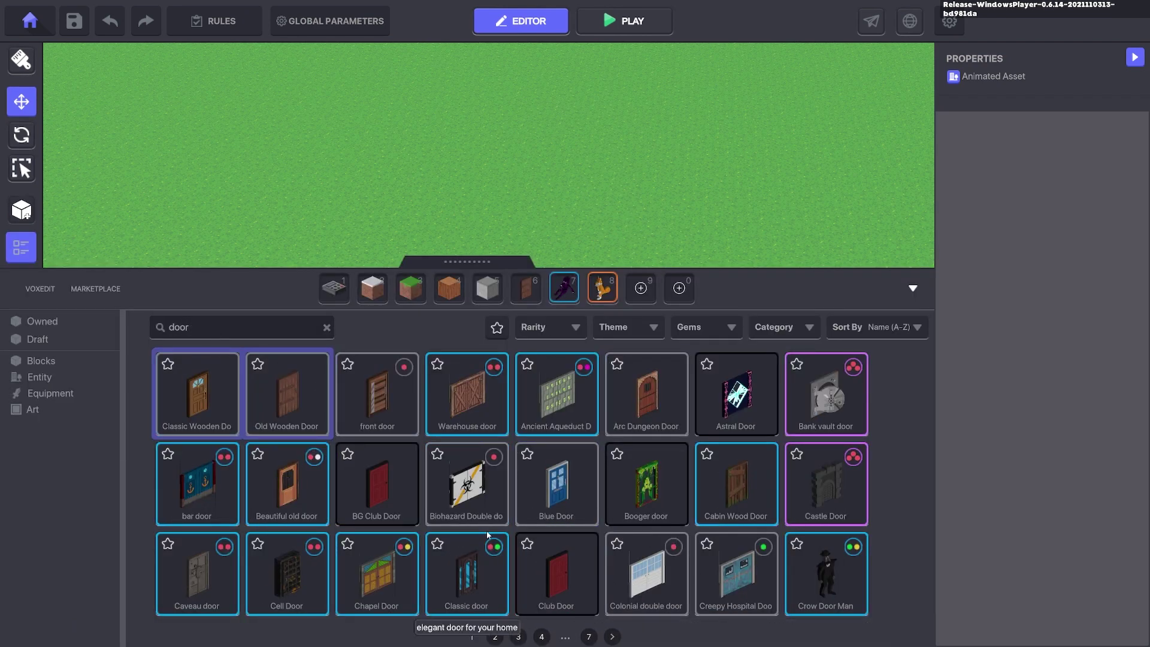
{"action": "left_click", "coordinate": [500, 639]}
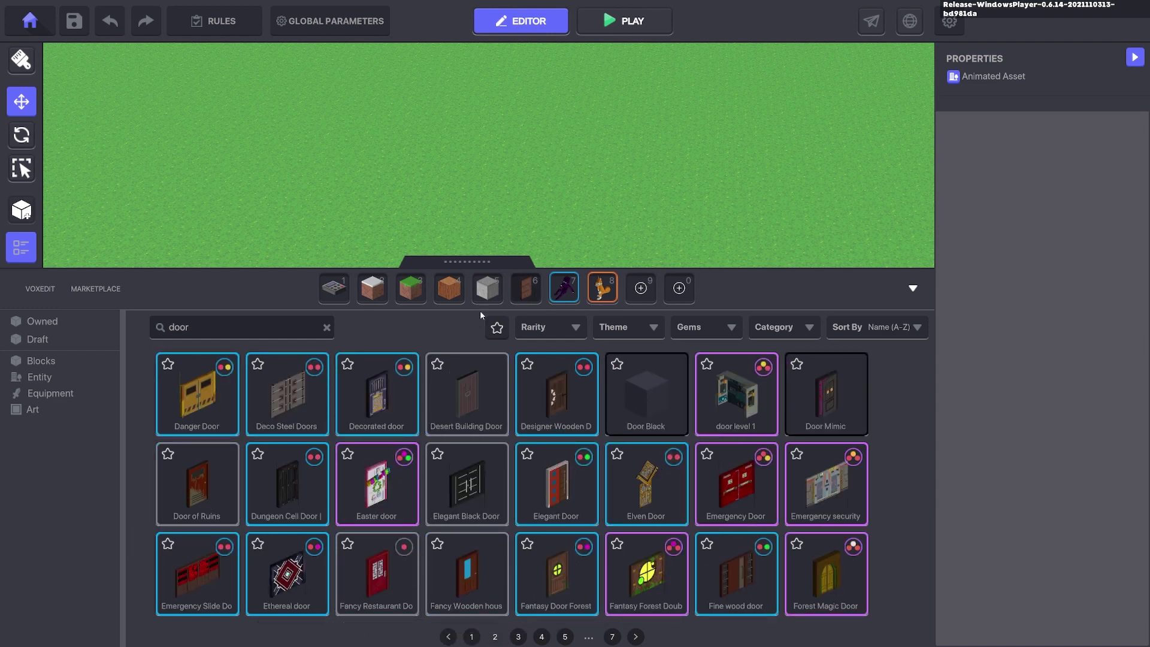
{"action": "left_click_drag", "start_coordinate": [197, 485], "coordinate": [525, 293]}
{"action": "left_click", "coordinate": [524, 295]}
{"action": "left_click", "coordinate": [568, 230]}
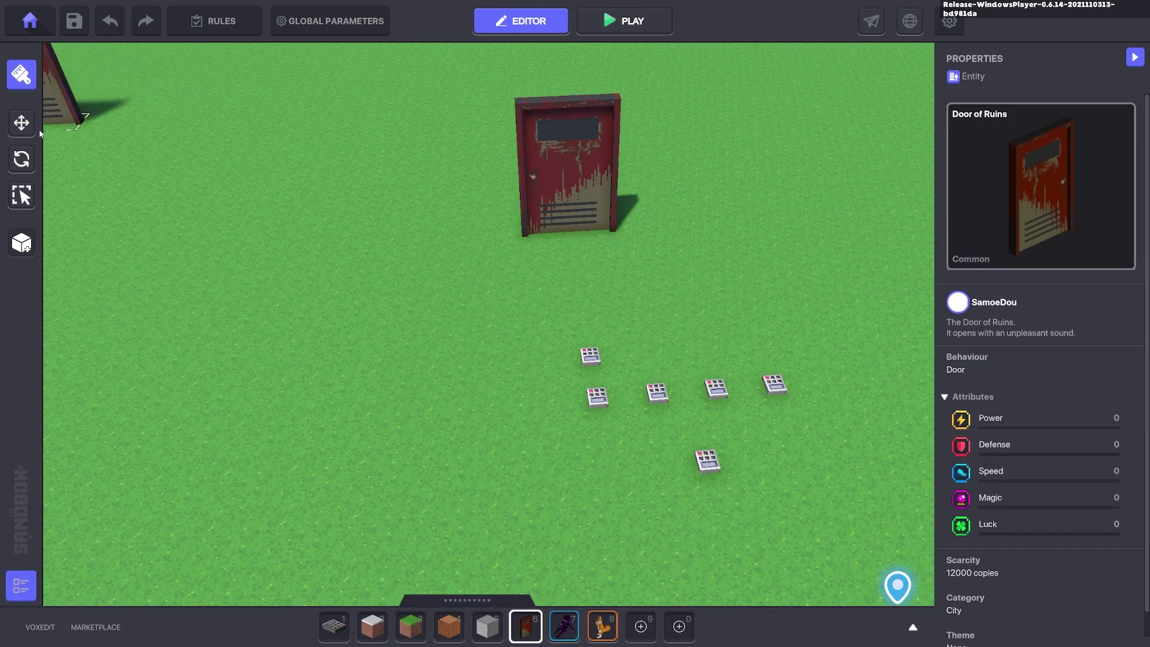
- On the Door of Ruins, remove the Trigger message, change the required Interact message to Yes.1, and remove the Indicator component
{"action": "left_click", "coordinate": [21, 123]}
{"action": "left_click", "coordinate": [566, 173]}
{"action": "scroll", "coordinate": [1063, 433], "scroll_direction": "down", "scroll_amount": 3}
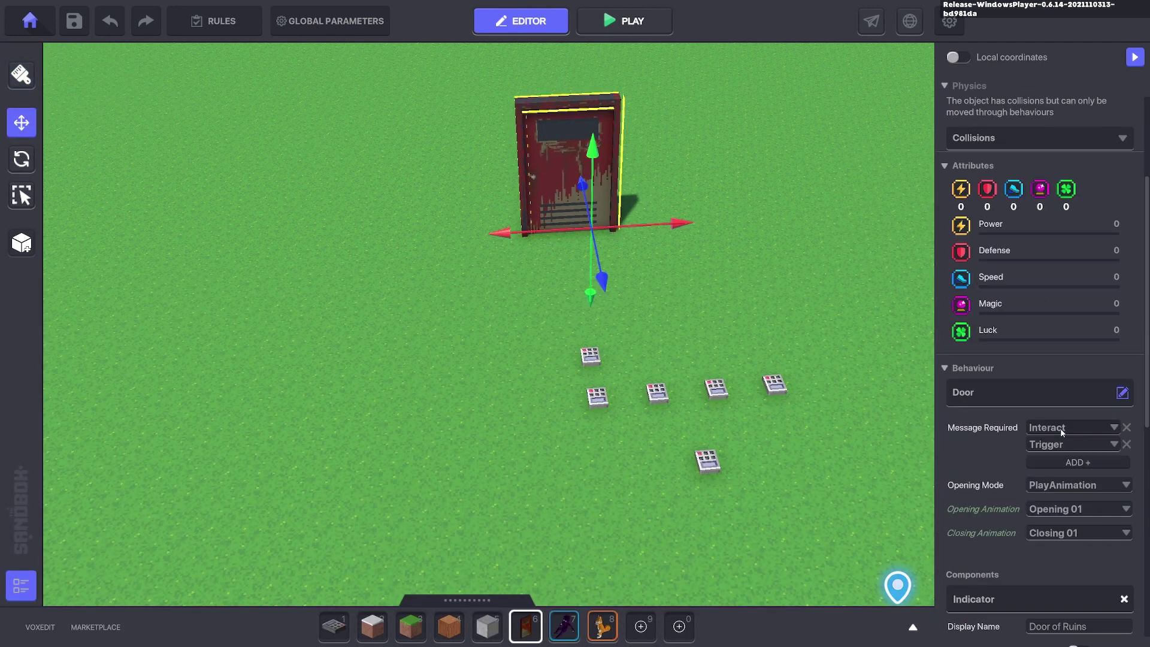
{"action": "left_click", "coordinate": [1070, 427]}
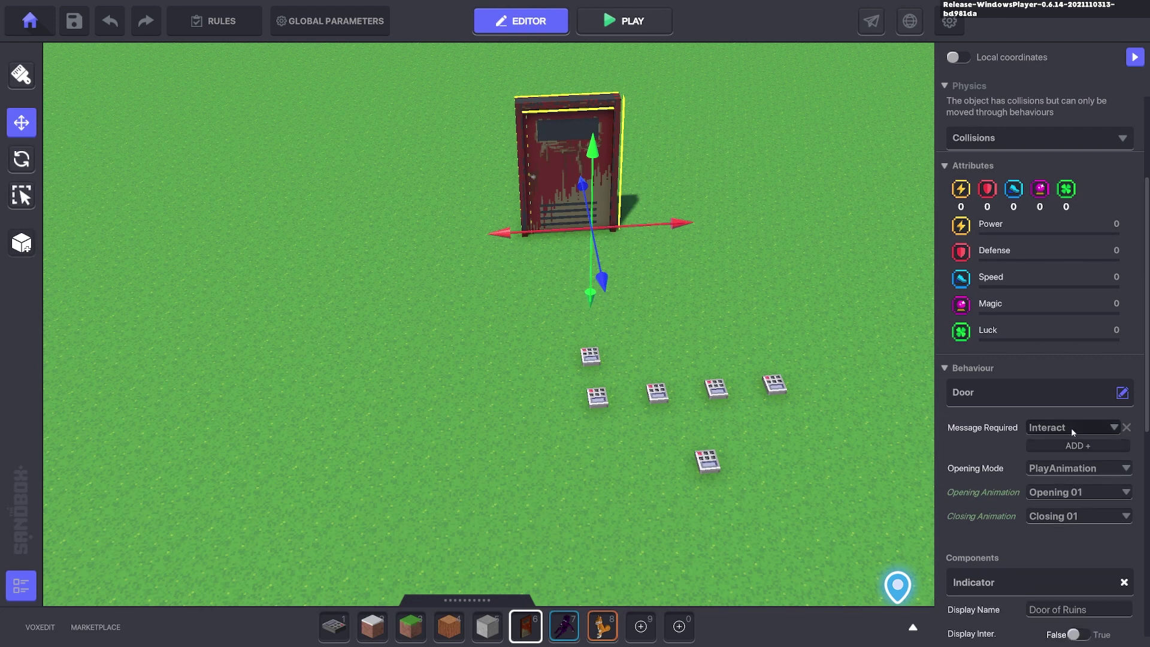
{"action": "type", "text": "Yes"}
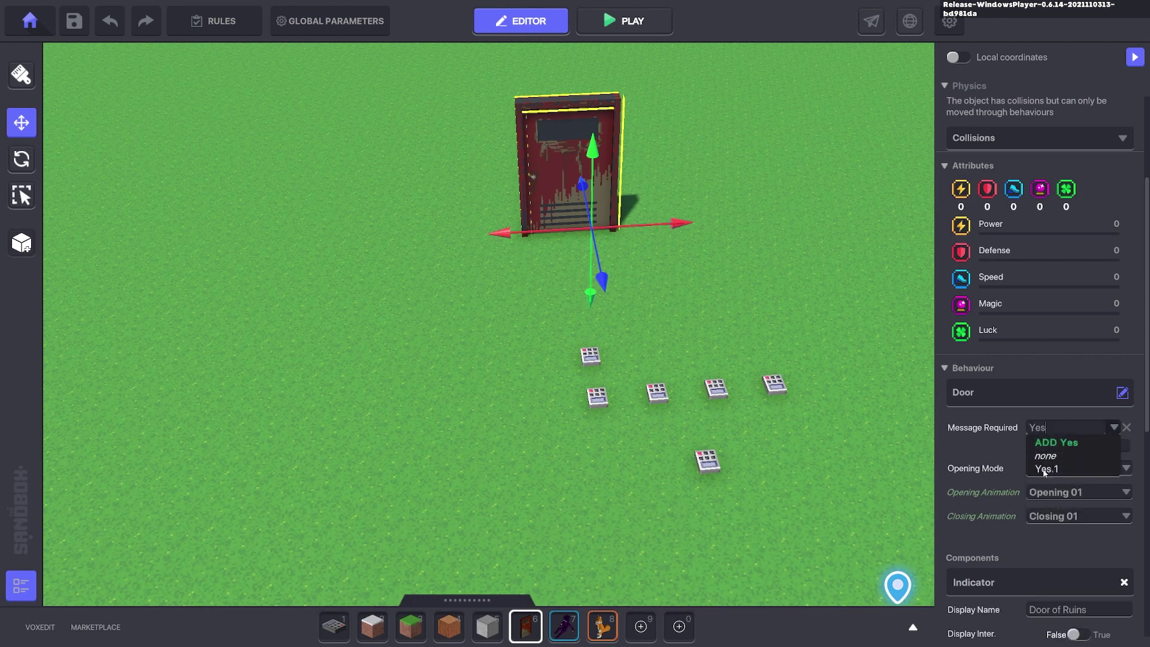
{"action": "left_click", "coordinate": [1048, 481]}
{"action": "left_click", "coordinate": [1124, 582]}
{"action": "left_click", "coordinate": [750, 282]}
- Playtest the Door 1 choice by talking to Dogejira, answering OK and Yes, and walking toward the door
{"action": "key", "text": "ctrl+p"}
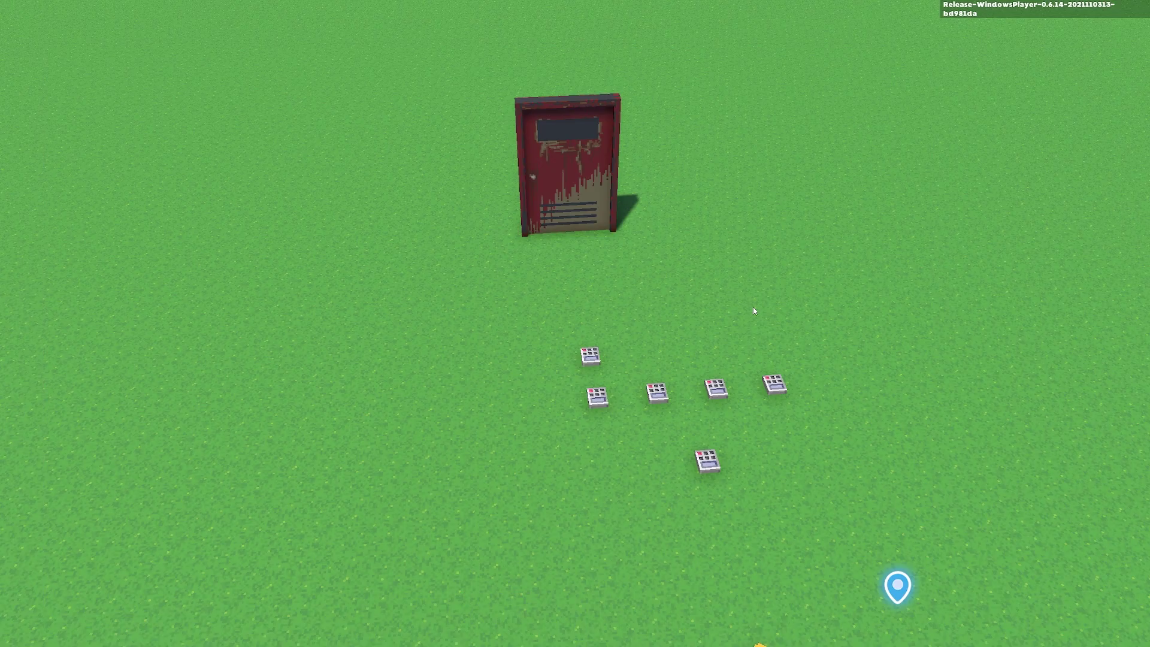
{"action": "key", "text": "w"}
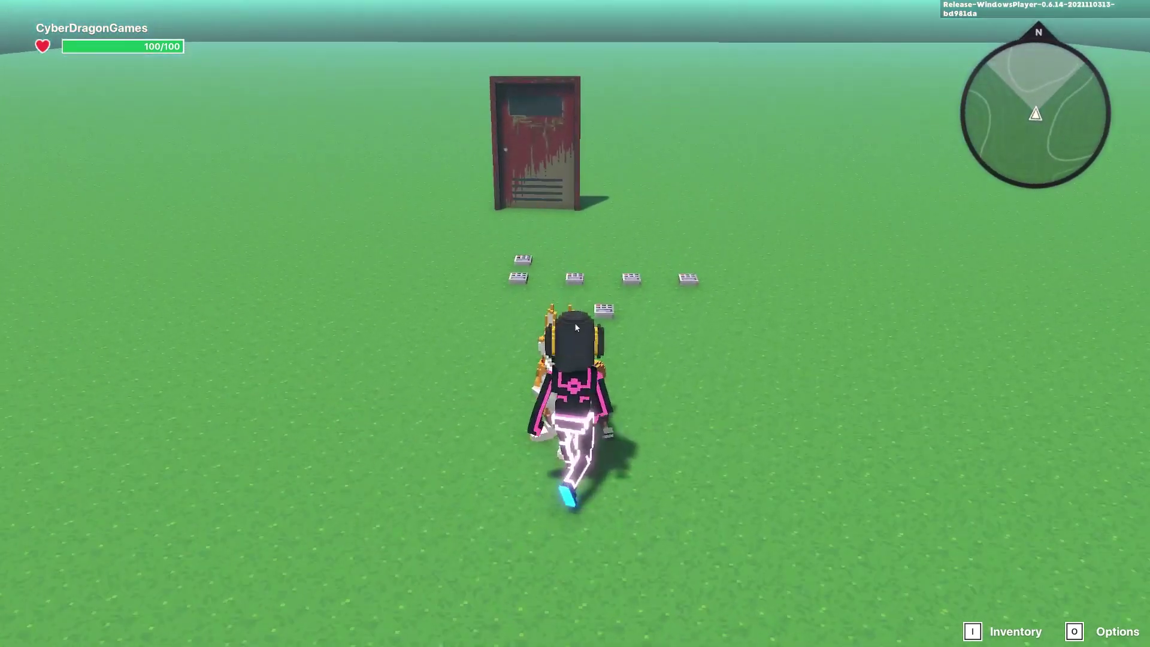
{"action": "key", "text": "e"}
{"action": "left_click", "coordinate": [479, 459]}
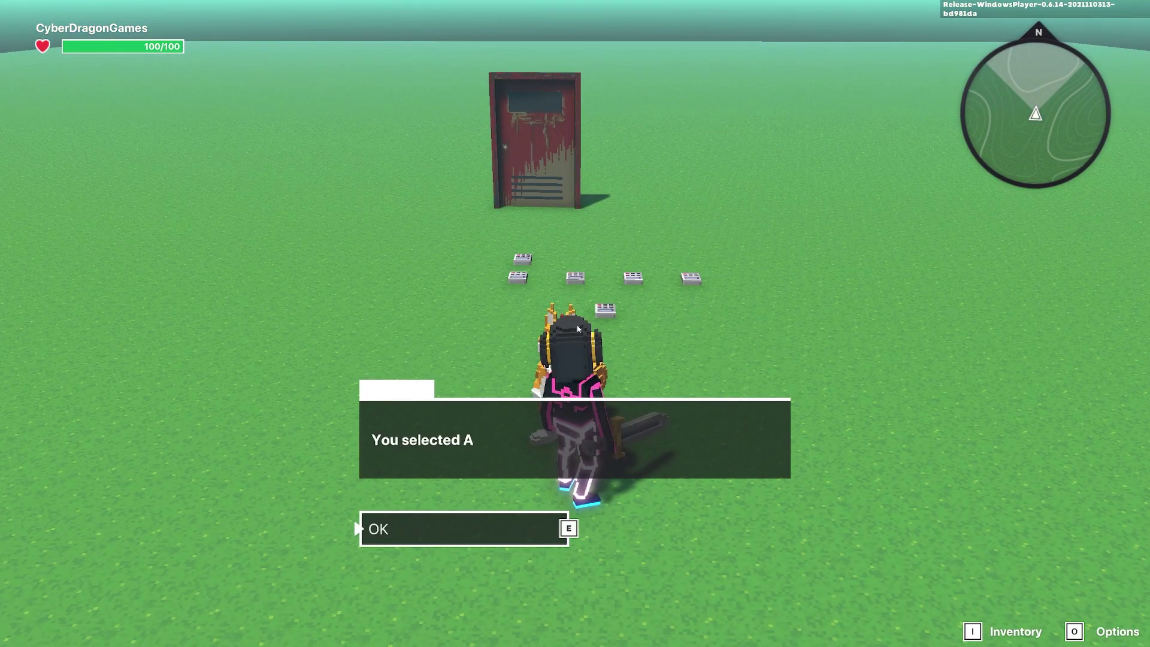
{"action": "left_click", "coordinate": [438, 528]}
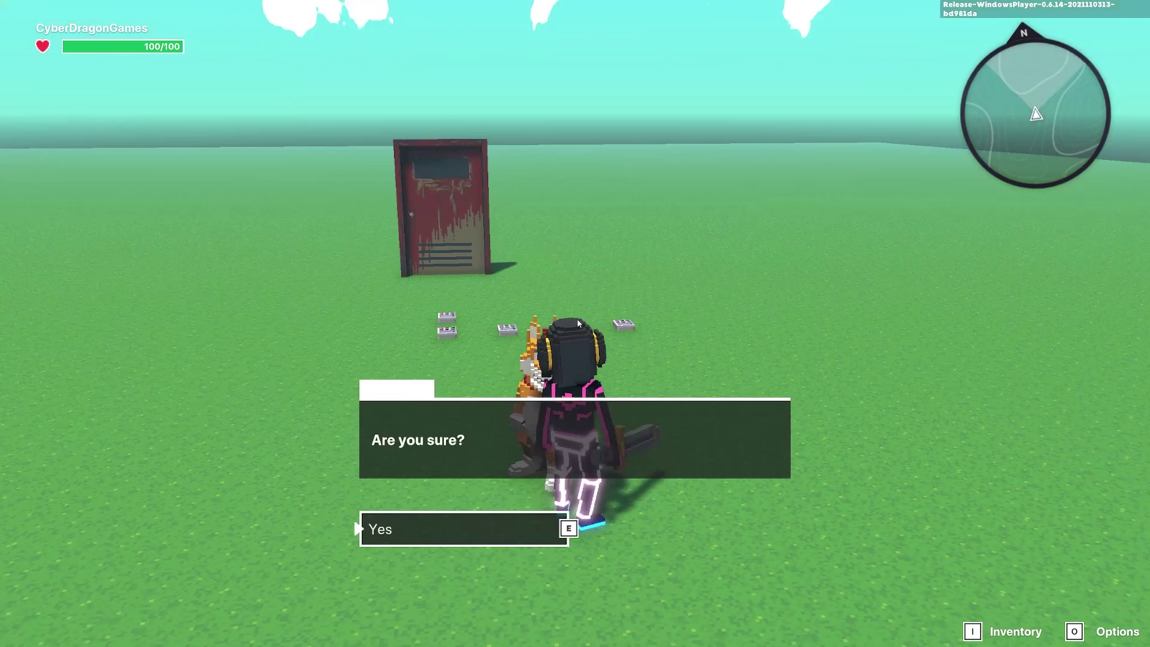
{"action": "left_click", "coordinate": [419, 526]}
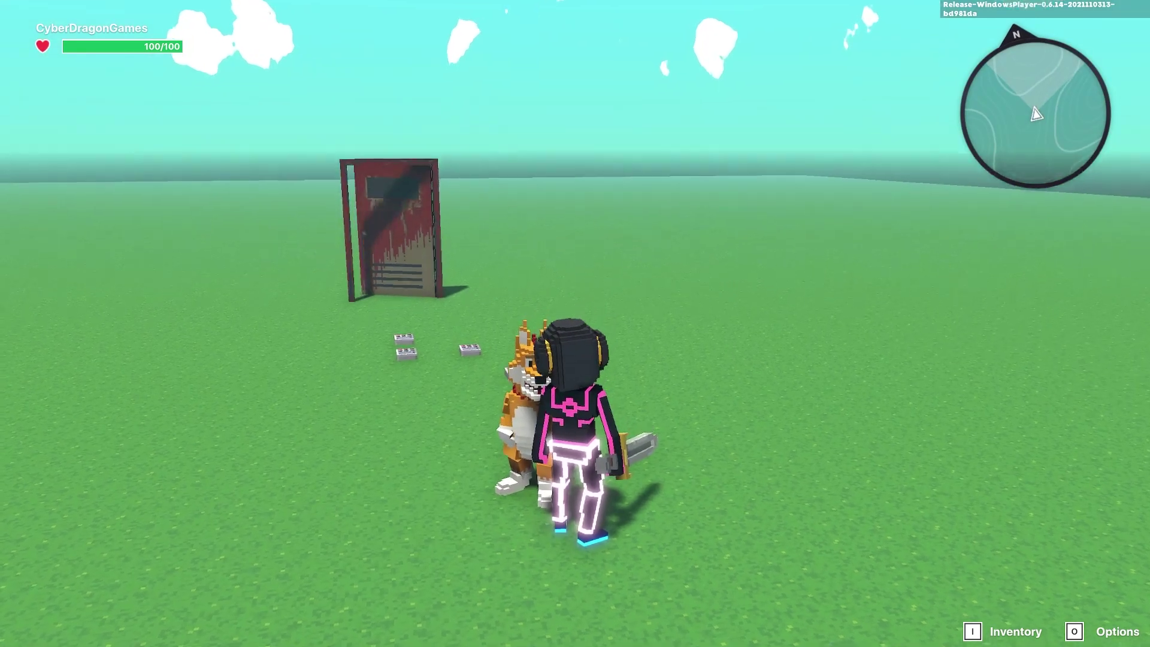
{"action": "key", "text": "a"}
{"action": "key", "text": "w"}
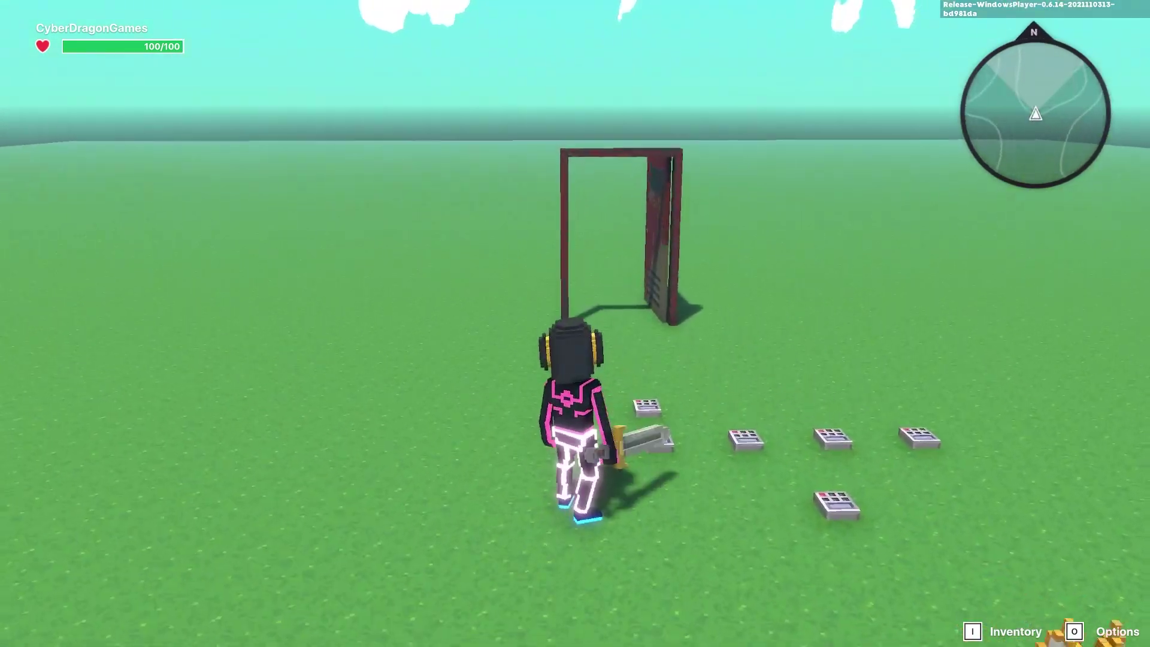
{"action": "key", "text": "Escape"}
- Duplicate the Door of Ruins and place the copy beside the original at X 50.50, Z 29.00
{"action": "left_click", "coordinate": [607, 165]}
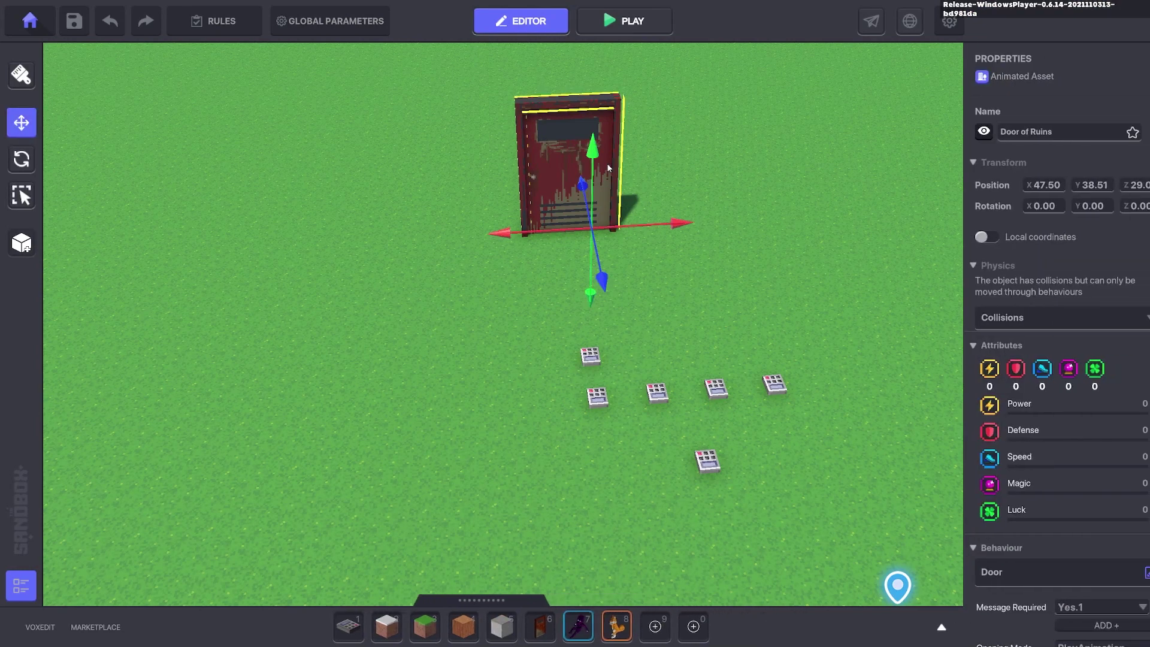
{"action": "key", "text": "ctrl+d"}
{"action": "left_click_drag", "start_coordinate": [688, 252], "coordinate": [789, 254]}
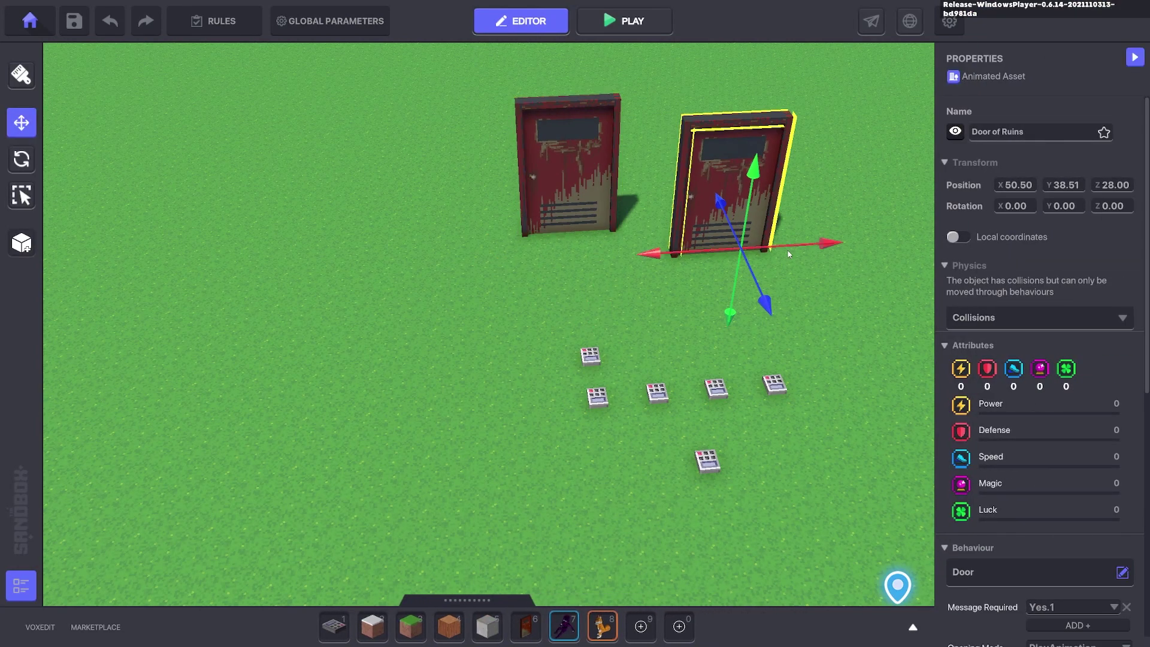
{"action": "left_click_drag", "start_coordinate": [763, 298], "coordinate": [746, 265]}
{"action": "key", "text": "d"}
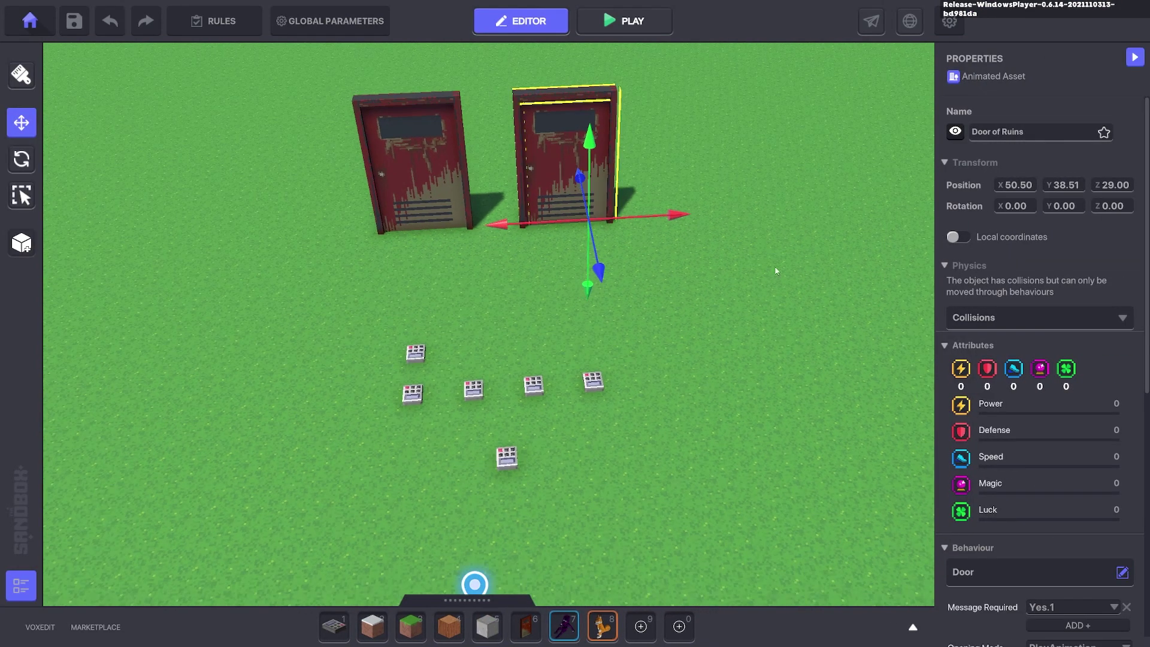
{"action": "left_click", "coordinate": [777, 270]}
- In the "You selected B" Asker's logic, set answer 1 to "Awesome" and answer 2 to "I change my mind", and clear answers 3 and 4
{"action": "left_click", "coordinate": [475, 388]}
{"action": "scroll", "coordinate": [1004, 433], "scroll_direction": "down", "scroll_amount": 8}
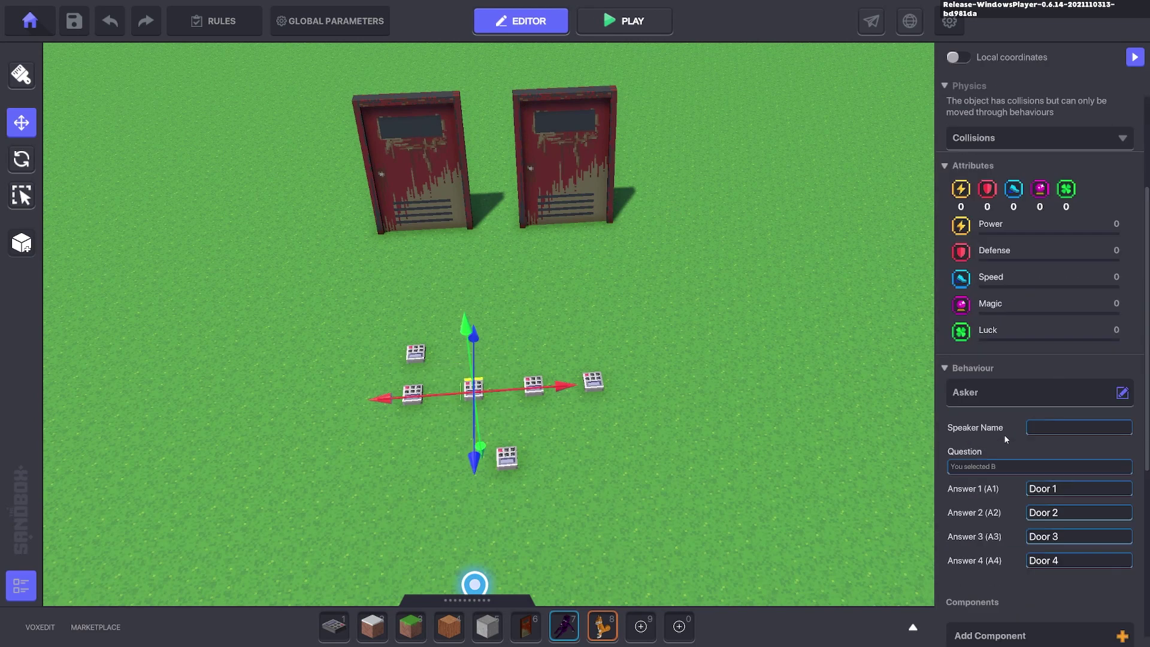
{"action": "left_click", "coordinate": [1004, 489]}
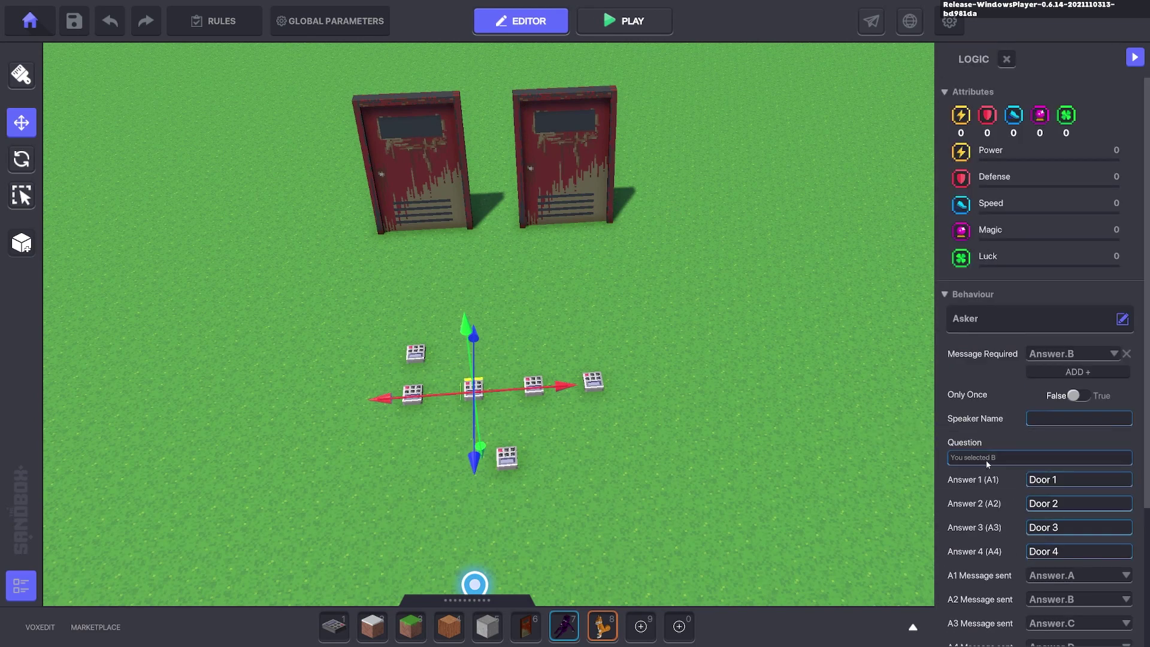
{"action": "scroll", "coordinate": [986, 460], "scroll_direction": "down", "scroll_amount": 3}
{"action": "left_click", "coordinate": [1064, 289]}
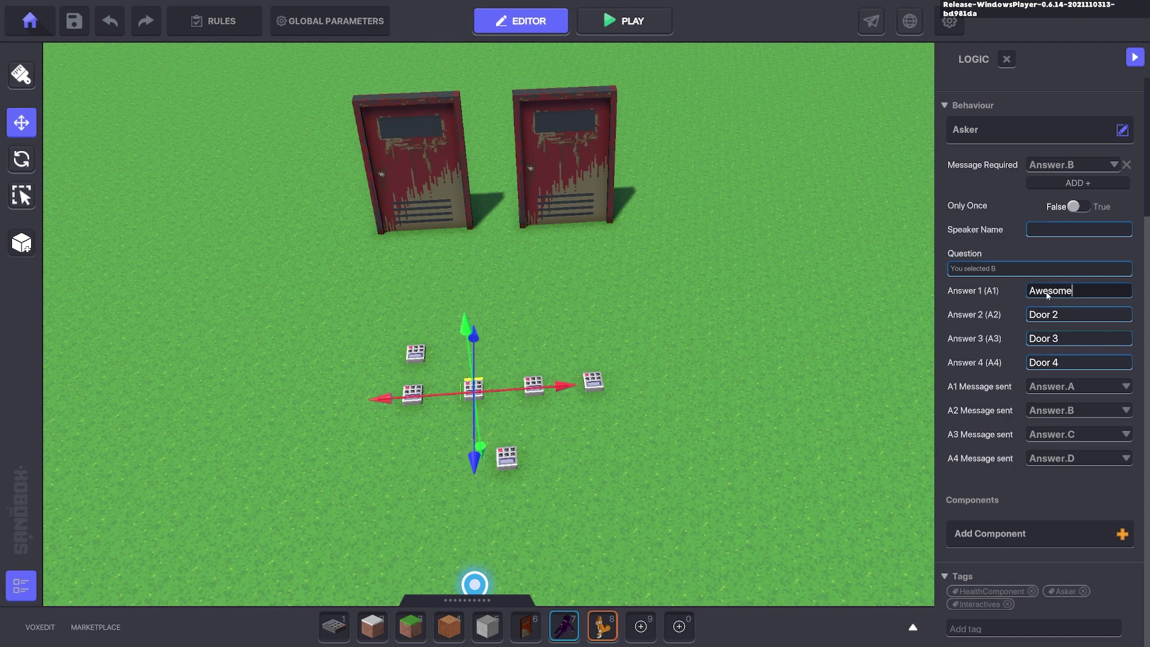
{"action": "type", "text": "Awesome"}
{"action": "left_click", "coordinate": [1072, 316]}
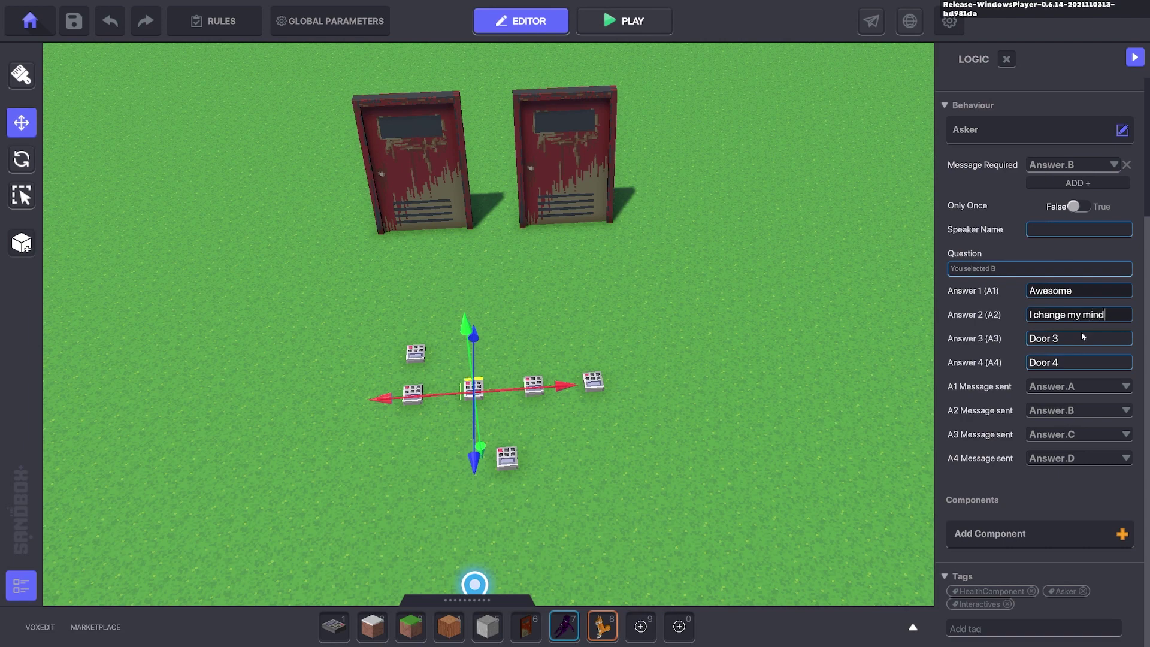
{"action": "left_click", "coordinate": [1080, 332]}
{"action": "key", "text": "BackSpace"}
{"action": "left_click", "coordinate": [1049, 364]}
{"action": "key", "text": "BackSpace"}
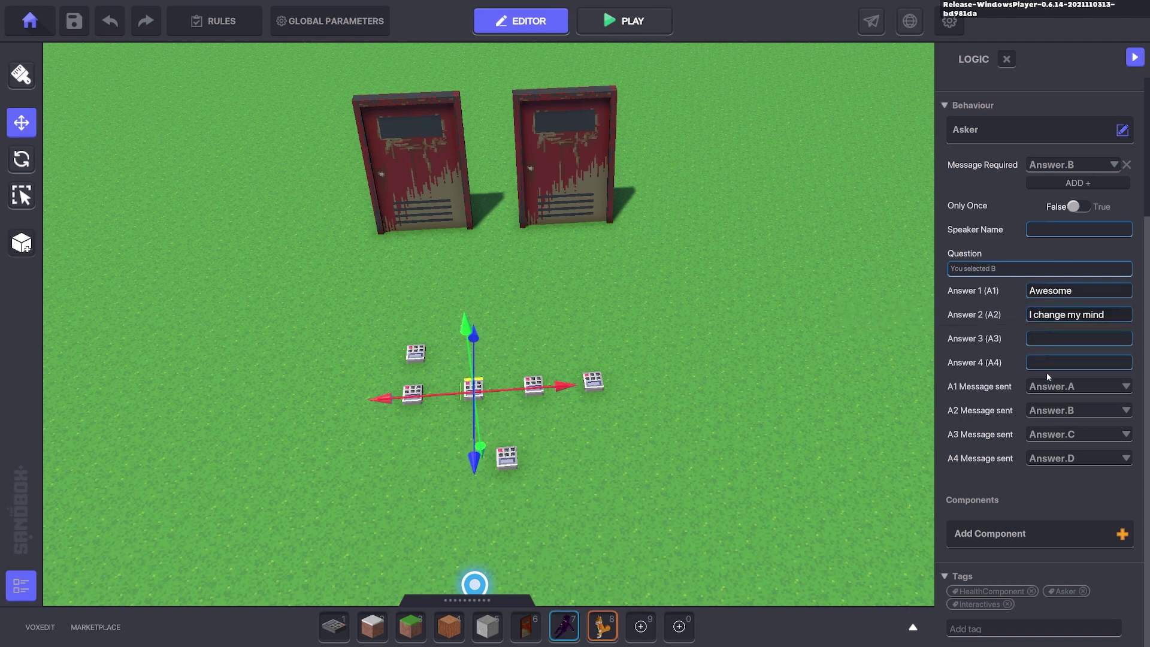
- Make the "You selected B" Asker's first answer send a new message named Door.2.open
{"action": "left_click", "coordinate": [1053, 386]}
{"action": "type", "text": "Door.2"}
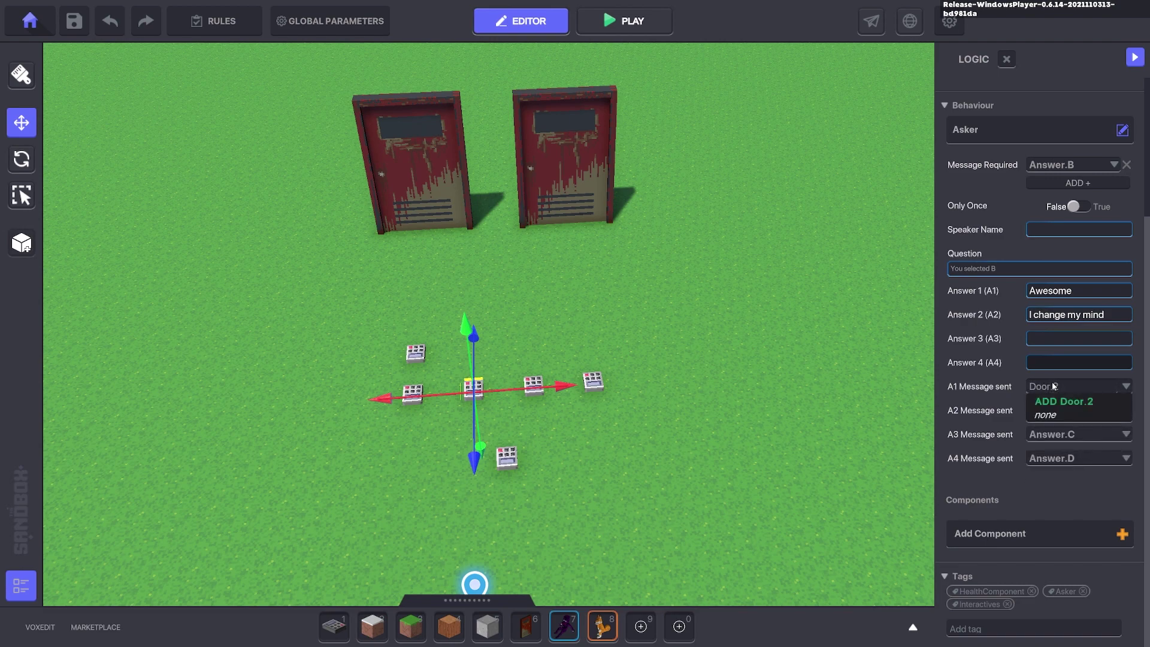
{"action": "type", "text": ".opn"}
{"action": "key", "text": "BackSpace"}
{"action": "key", "text": "BackSpace"}
{"action": "type", "text": "pen"}
{"action": "left_click", "coordinate": [1078, 405]}
- Change the duplicated door's required message to Door.2.open
{"action": "left_click", "coordinate": [582, 182]}
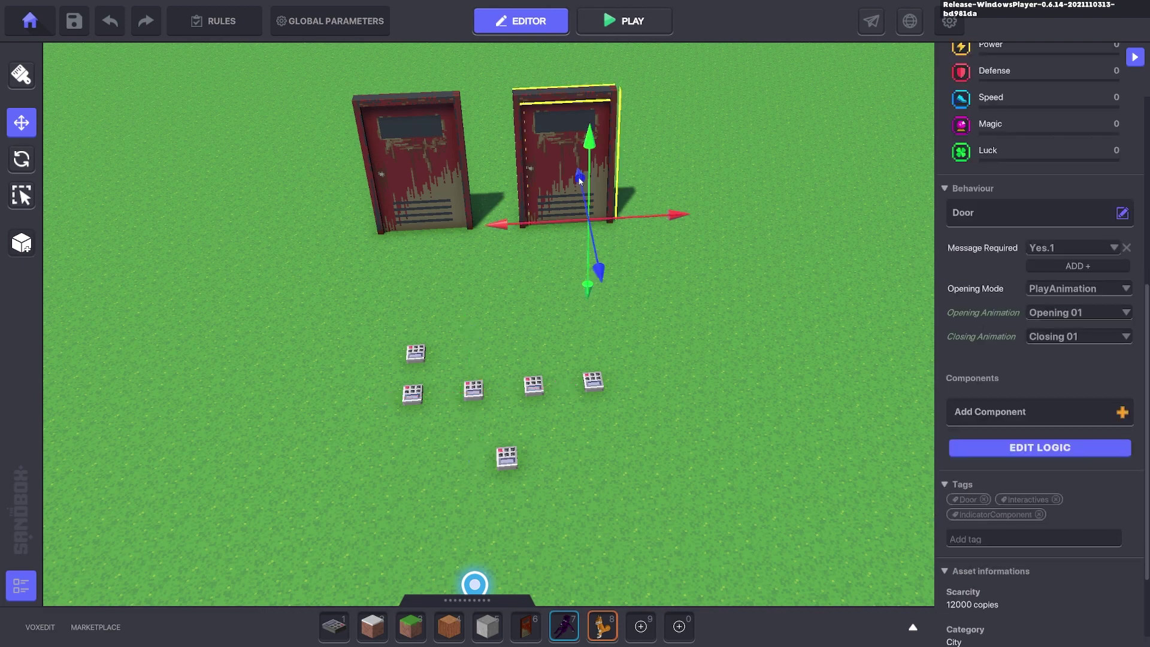
{"action": "left_click", "coordinate": [1054, 250]}
{"action": "type", "text": "Op"}
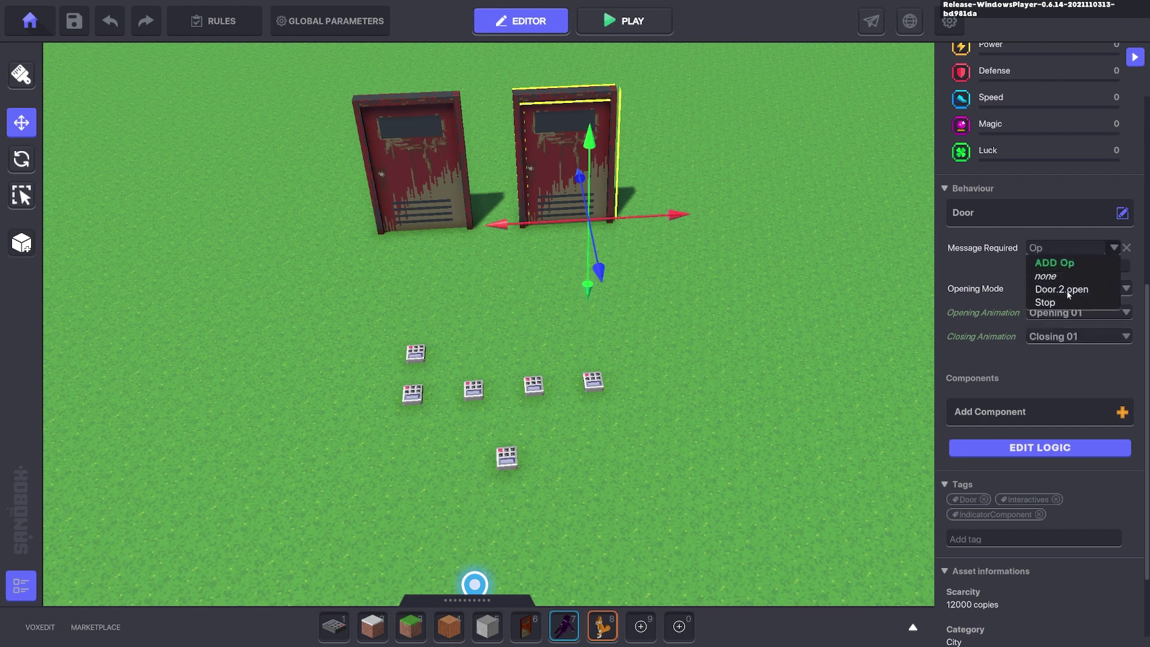
{"action": "left_click", "coordinate": [1054, 289]}
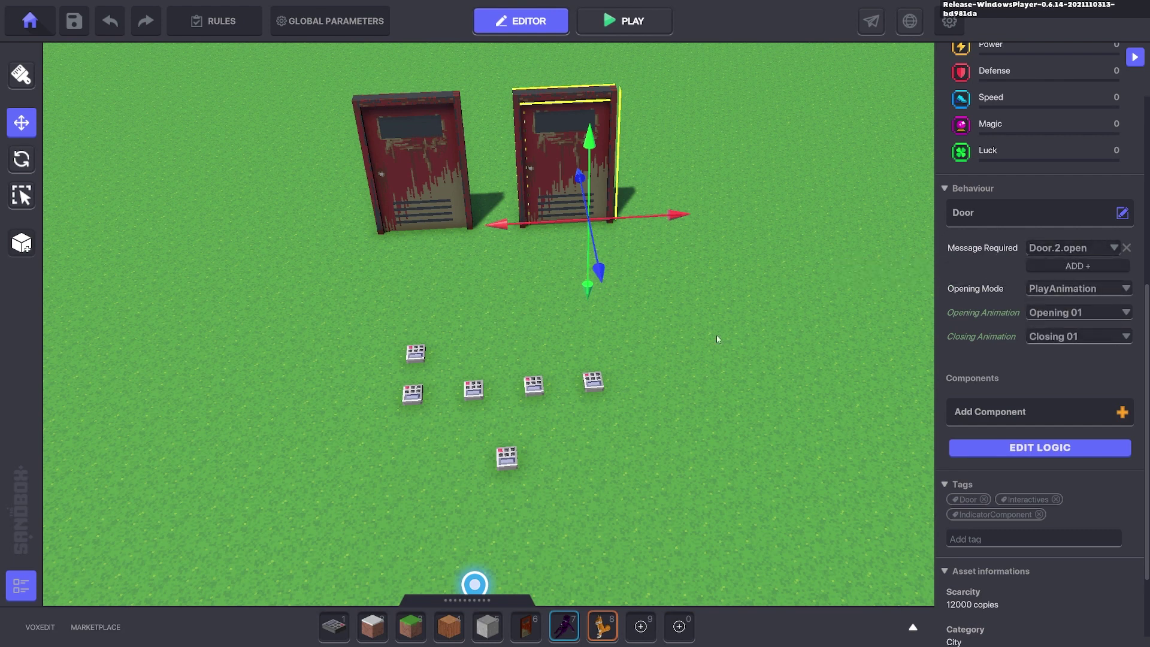
- Playtest the Door 2 choice by talking to Dogejira, answering "Awesome", and walking up to the doors
{"action": "key", "text": "ctrl+p"}
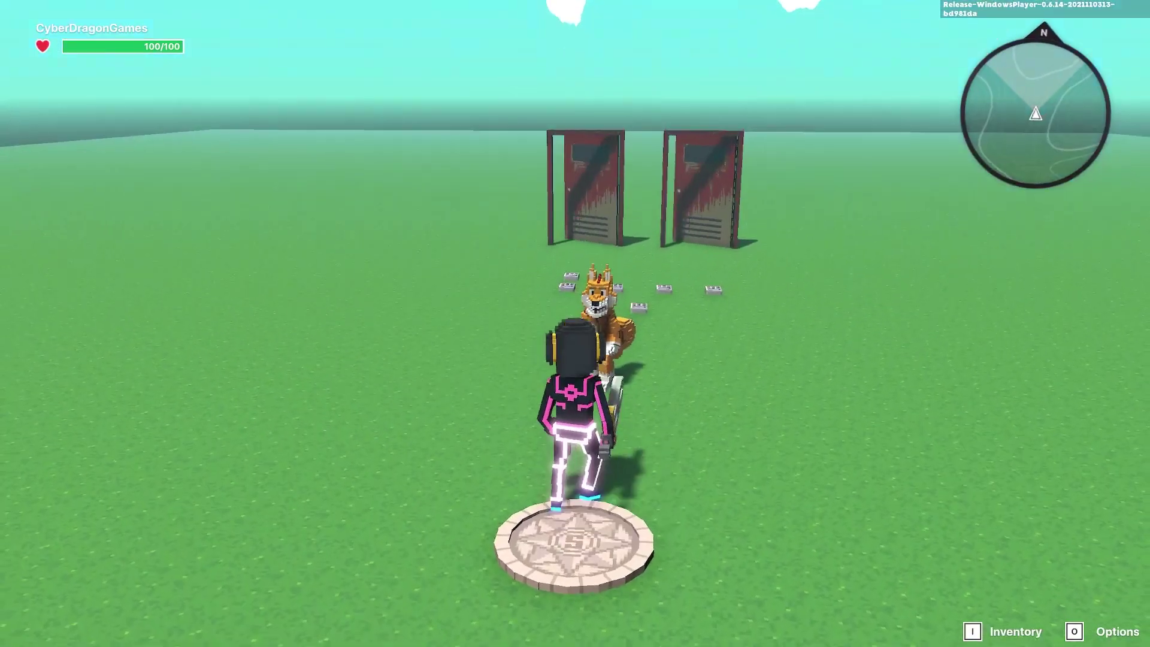
{"action": "key", "text": "w"}
{"action": "key", "text": "e"}
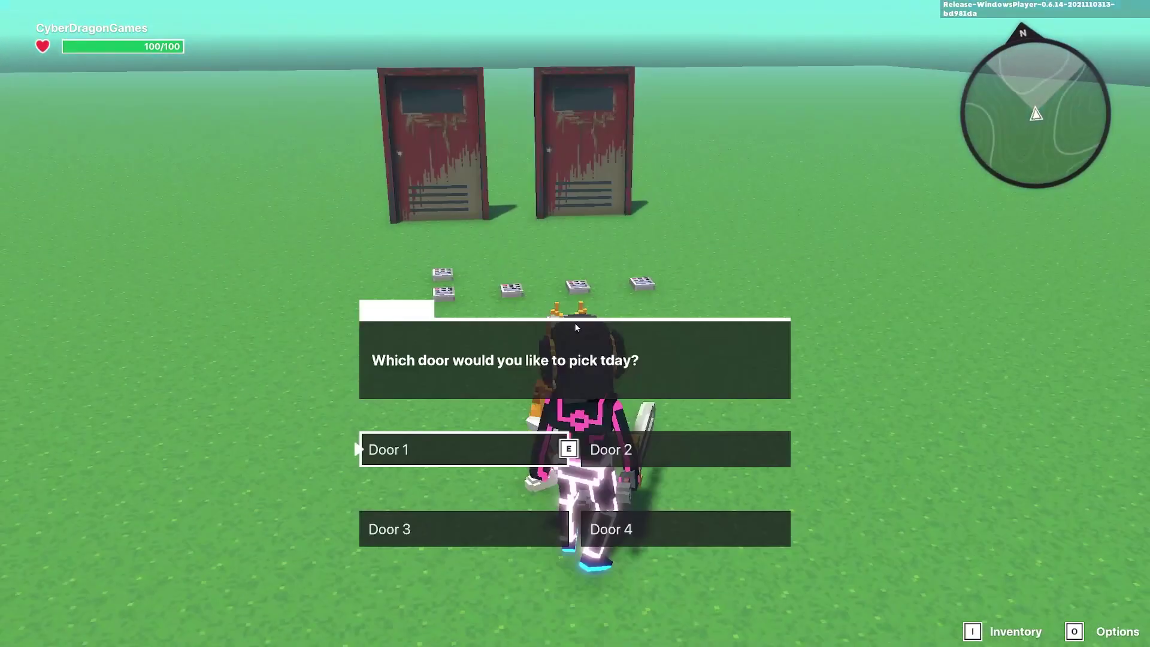
{"action": "left_click", "coordinate": [652, 451]}
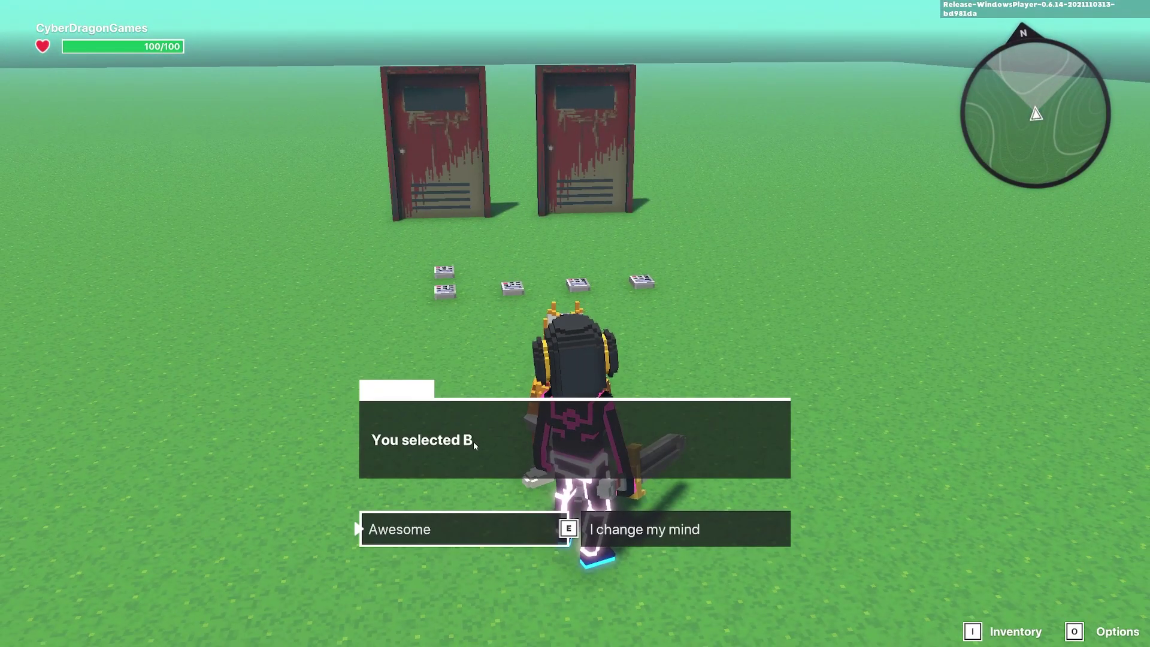
{"action": "left_click", "coordinate": [477, 536]}
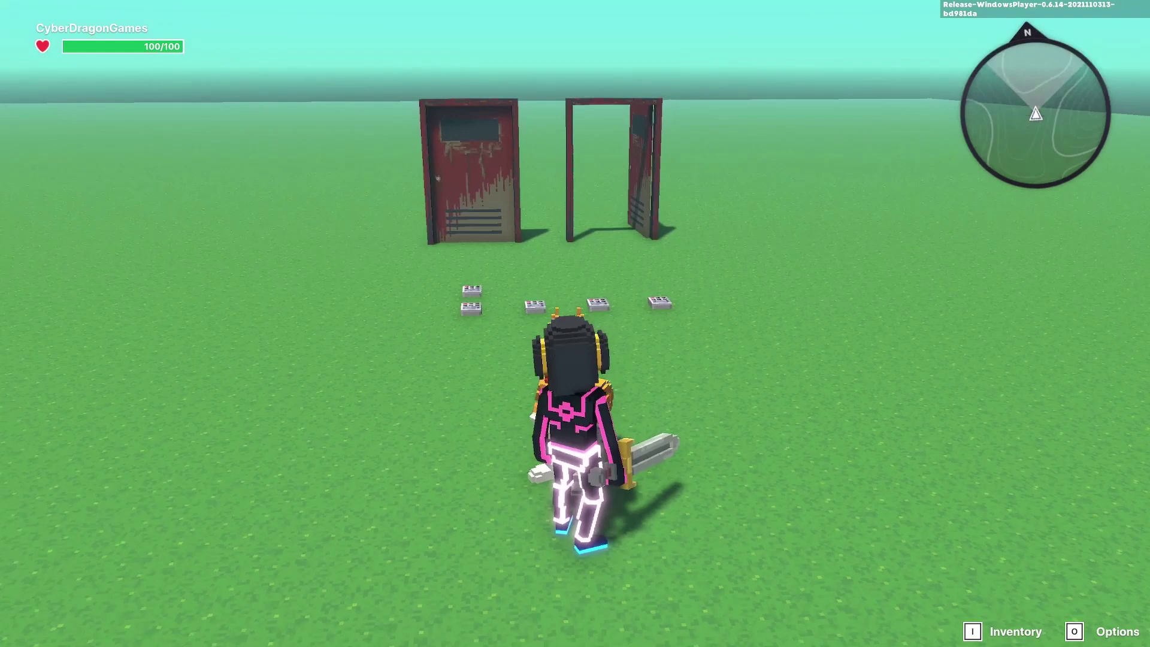
{"action": "key", "text": "a"}
{"action": "key", "text": "w"}
{"action": "key", "text": "s"}
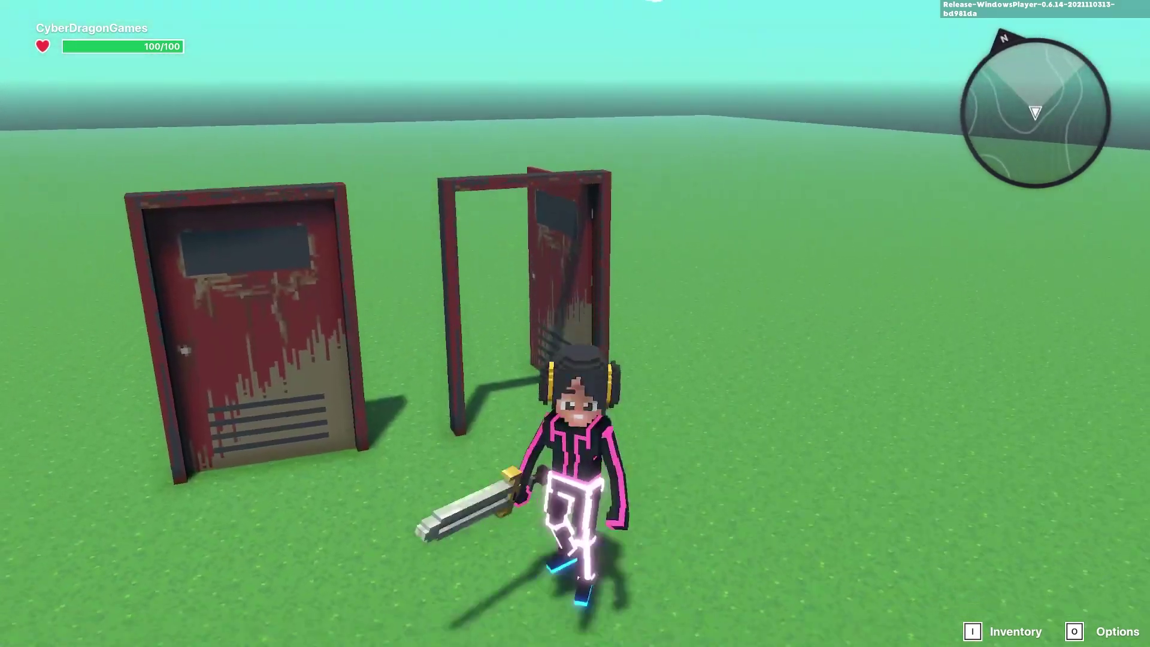
{"action": "key", "text": "Escape"}
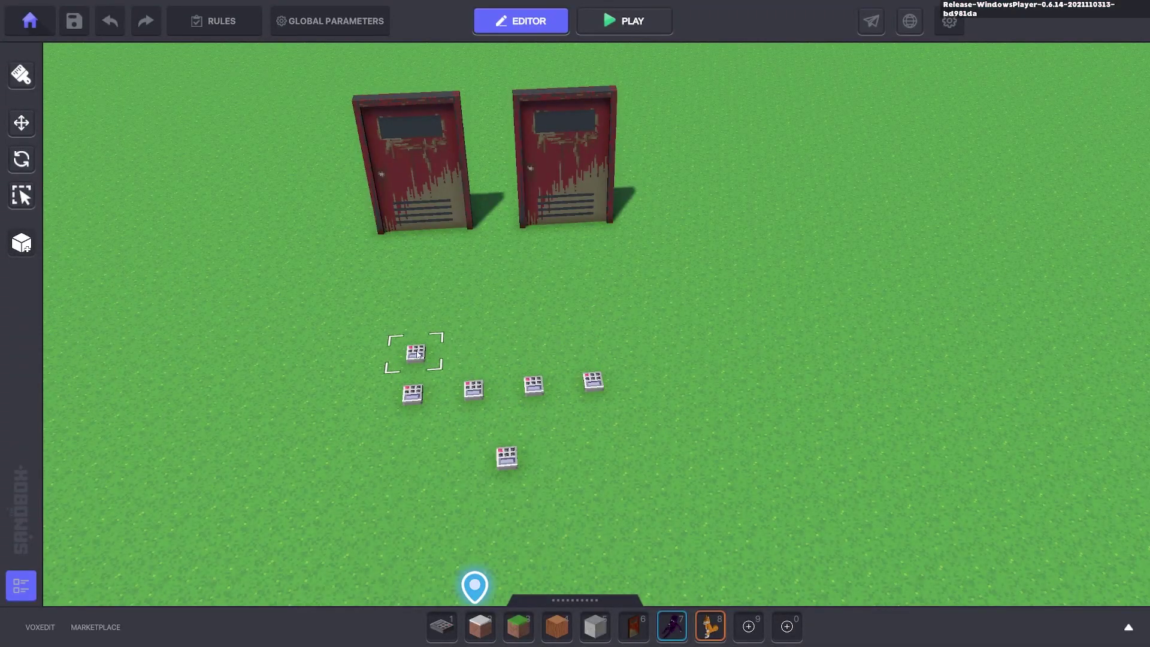
- Review the messages in the "Are you sure?" Asker's logic and look at the "You selected C" switch's properties
{"action": "left_click", "coordinate": [417, 354]}
{"action": "scroll", "coordinate": [1034, 424], "scroll_direction": "down", "scroll_amount": 5}
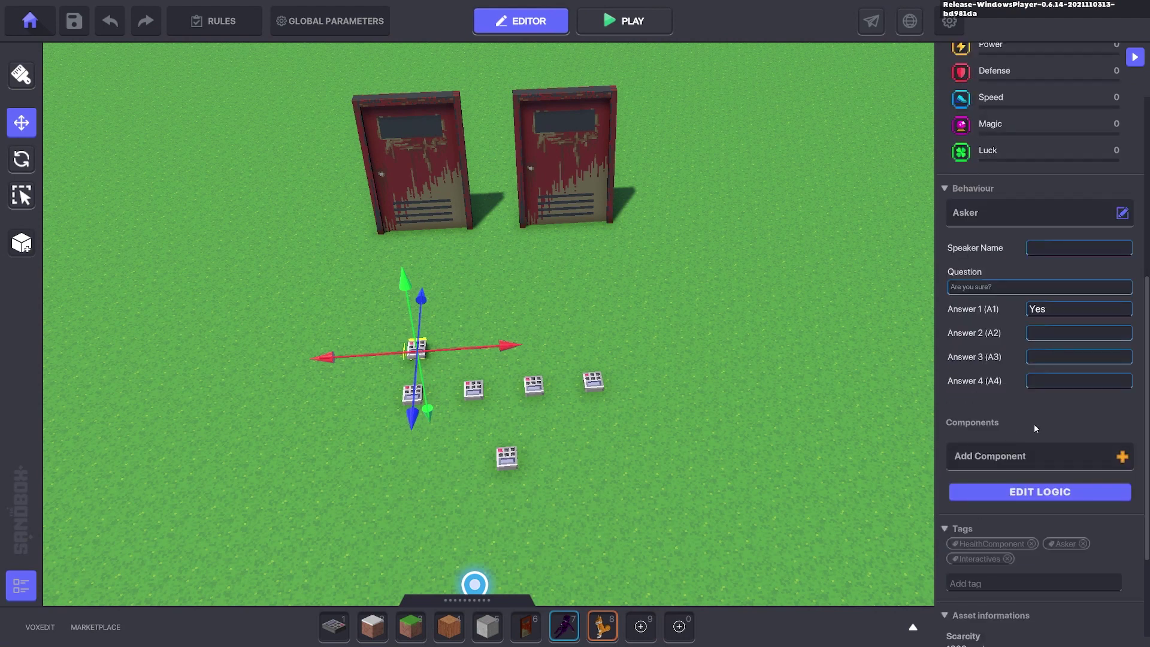
{"action": "left_click", "coordinate": [1028, 496]}
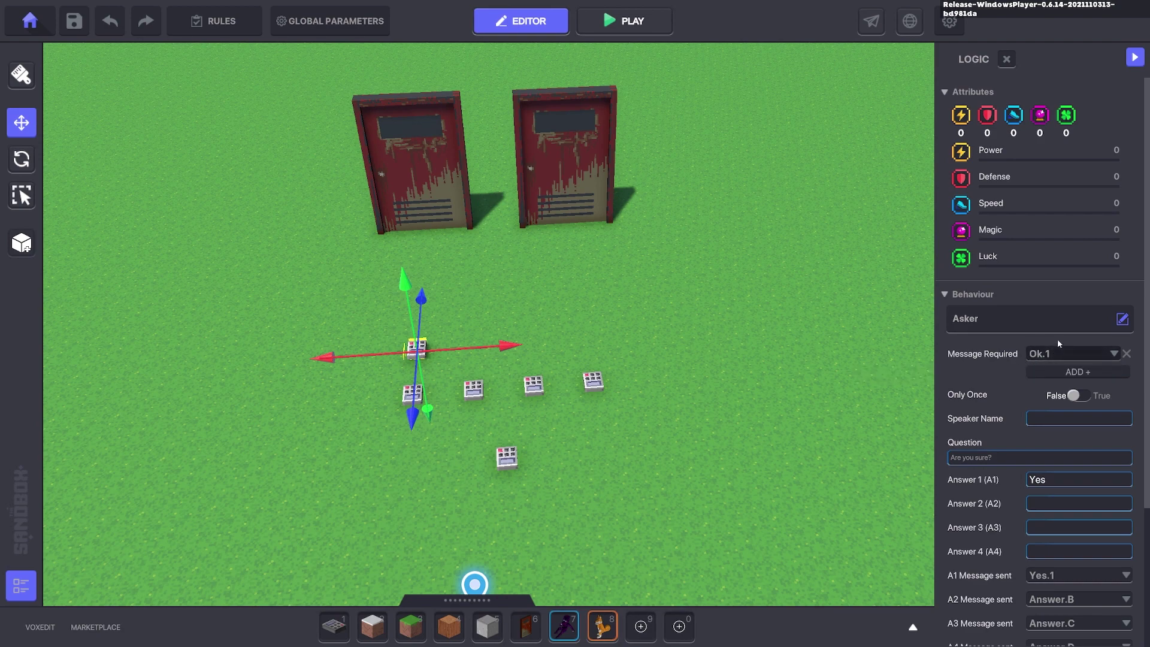
{"action": "left_click", "coordinate": [578, 306]}
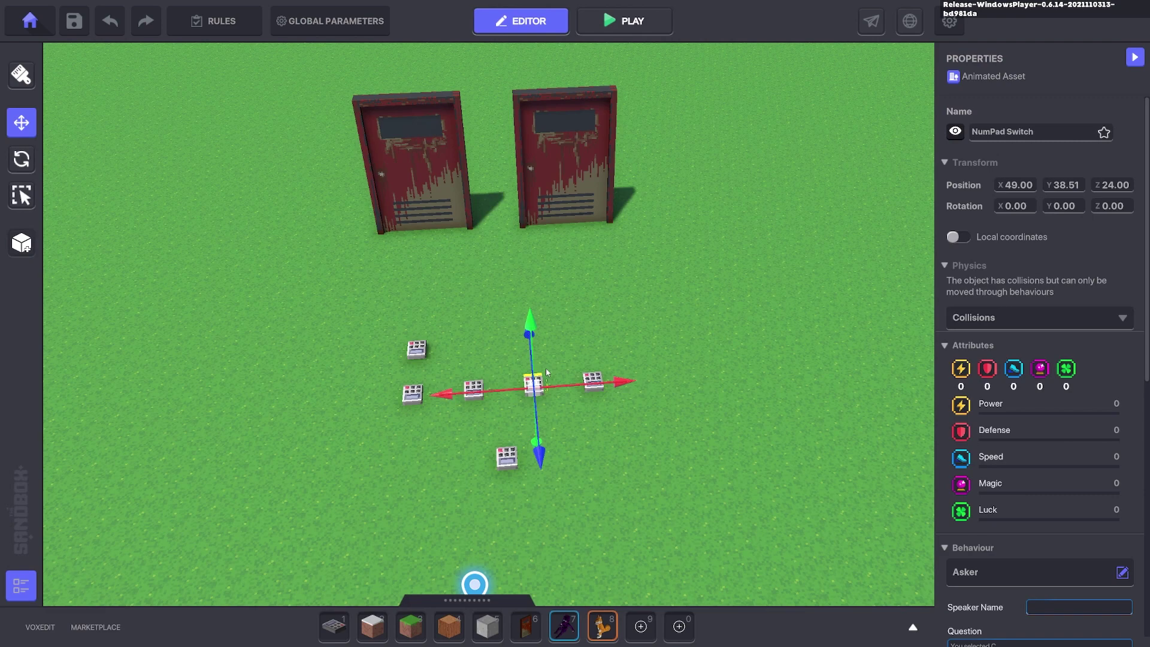
{"action": "scroll", "coordinate": [977, 460], "scroll_direction": "down", "scroll_amount": 6}
{"action": "left_click", "coordinate": [589, 372]}
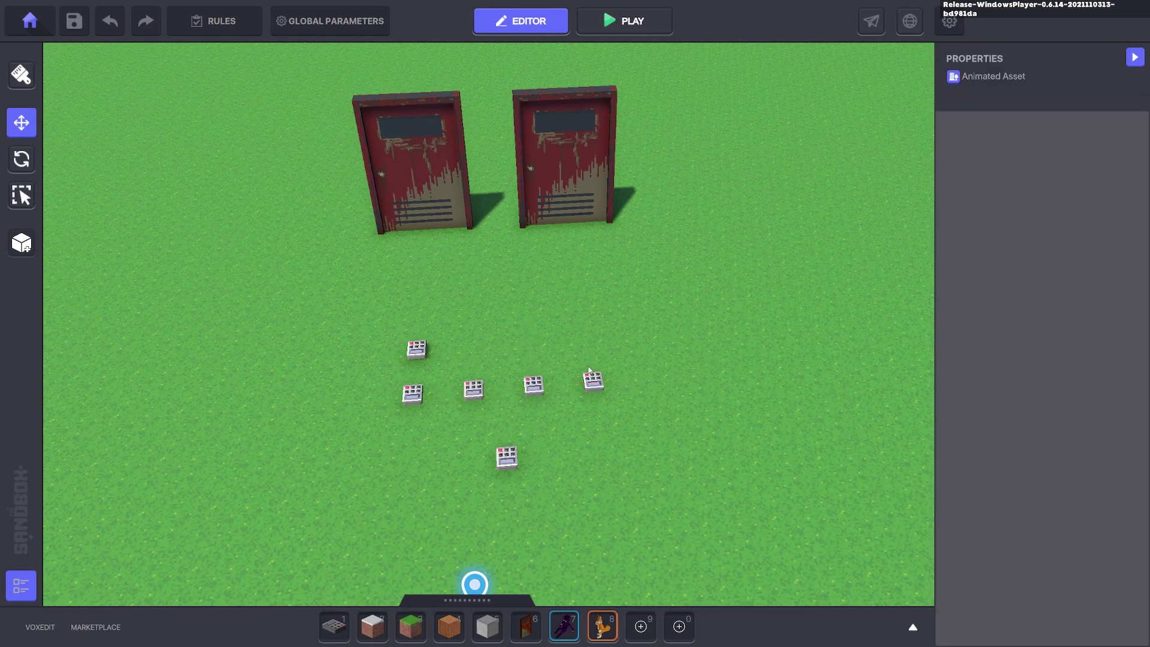
- Review the required and sent messages in the "You selected B" Asker's logic
{"action": "left_click", "coordinate": [473, 391]}
{"action": "scroll", "coordinate": [1065, 440], "scroll_direction": "down", "scroll_amount": 8}
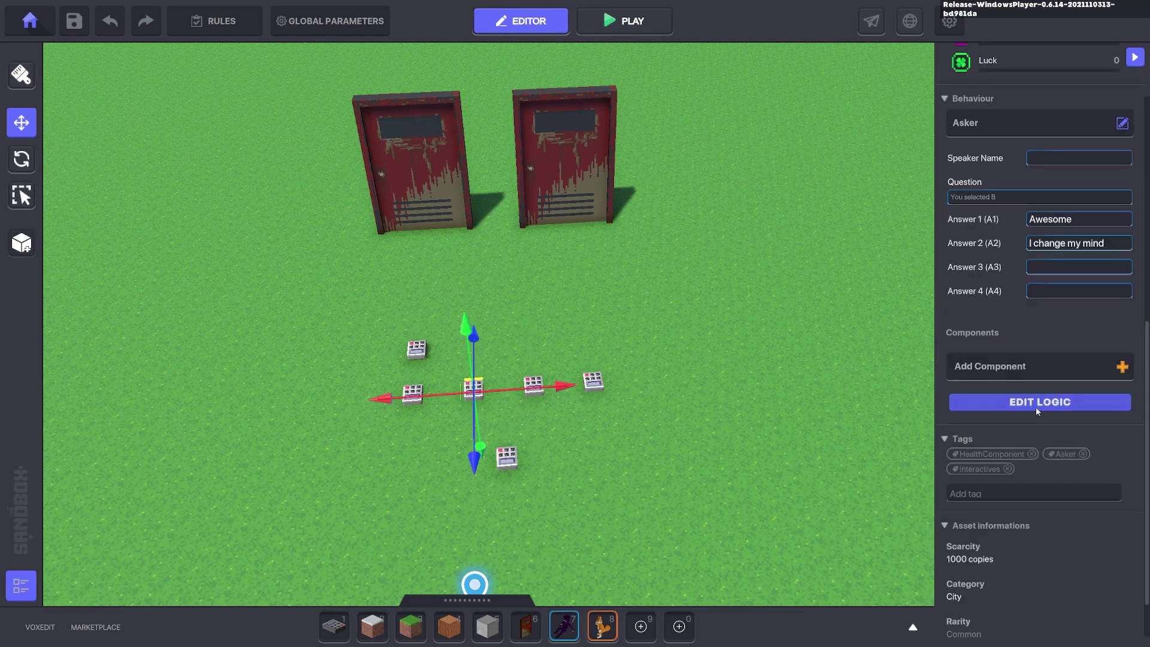
{"action": "scroll", "coordinate": [1058, 480], "scroll_direction": "up", "scroll_amount": 4}
{"action": "scroll", "coordinate": [1036, 540], "scroll_direction": "down", "scroll_amount": 3}
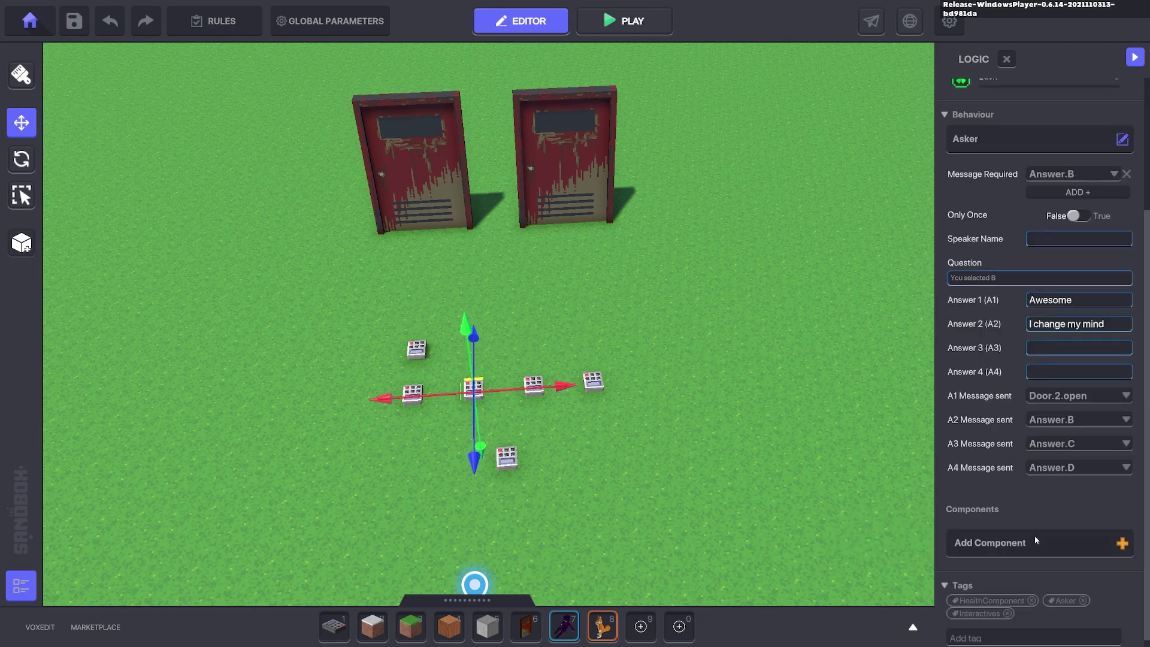
{"action": "left_click", "coordinate": [590, 492]}
- Shift the door-question switch slightly along the X axis and open its logic
{"action": "left_click", "coordinate": [508, 458]}
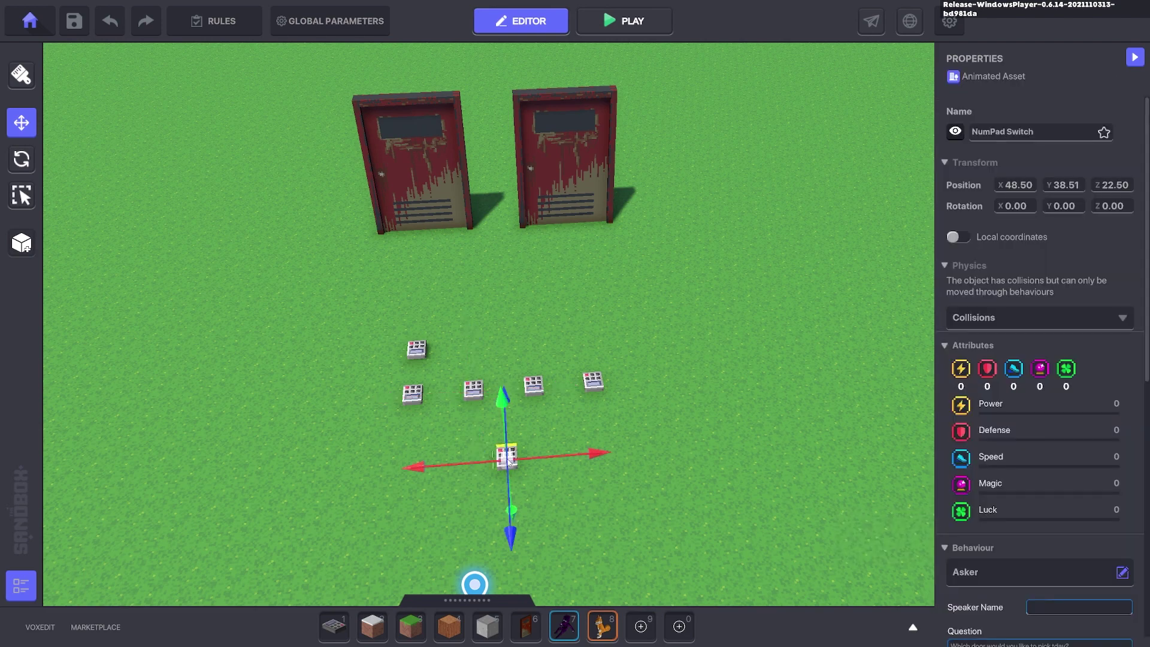
{"action": "mouse_move", "coordinate": [507, 458]}
{"action": "left_mouse_down"}
{"action": "mouse_move", "coordinate": [539, 449]}
{"action": "mouse_move", "coordinate": [490, 458]}
{"action": "left_mouse_up"}
{"action": "scroll", "coordinate": [1035, 492], "scroll_direction": "down", "scroll_amount": 6}
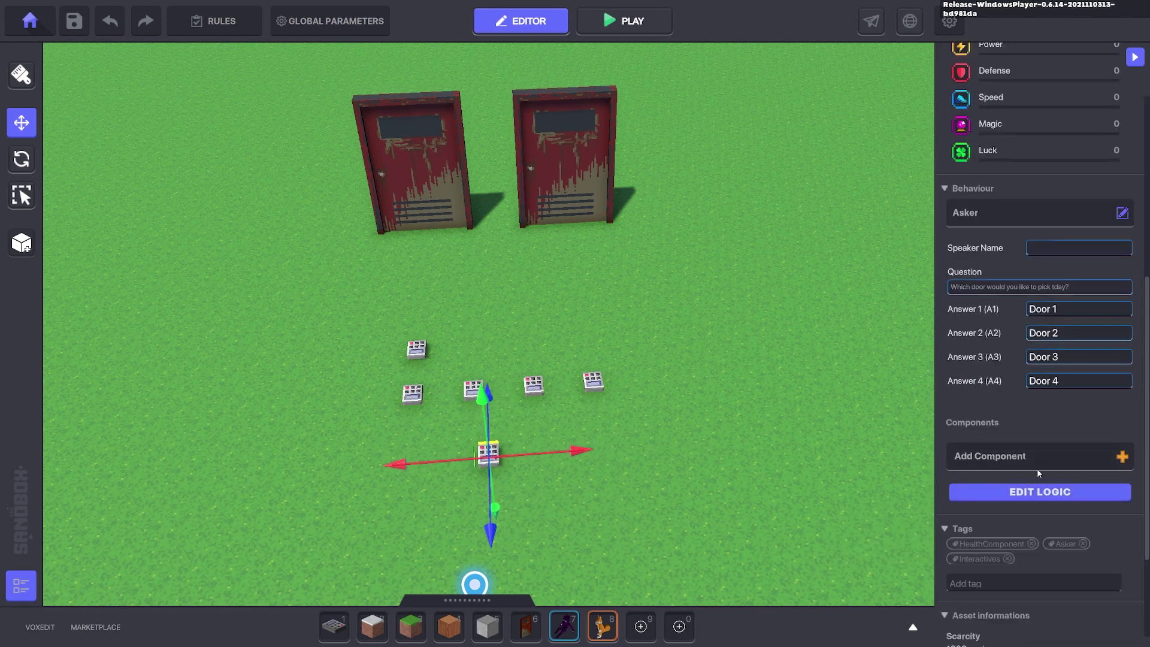
{"action": "left_click", "coordinate": [1039, 493]}
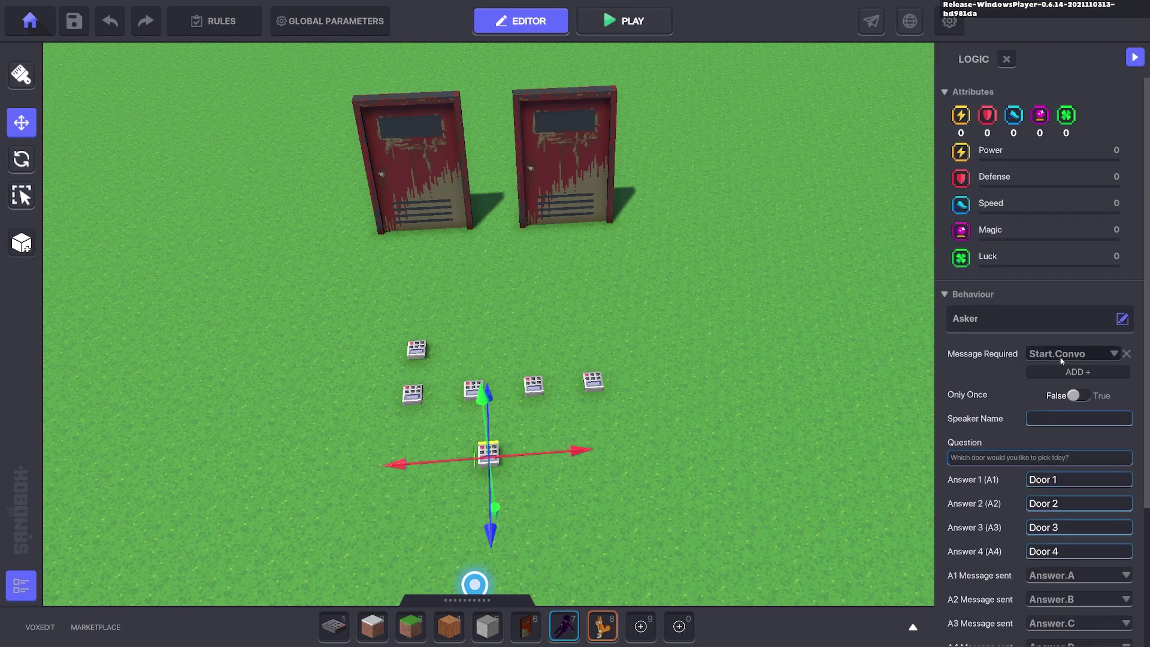
- Make the "You selected B" Asker's second answer, "I change my mind", send the Start.Convo message
{"action": "left_click", "coordinate": [473, 388]}
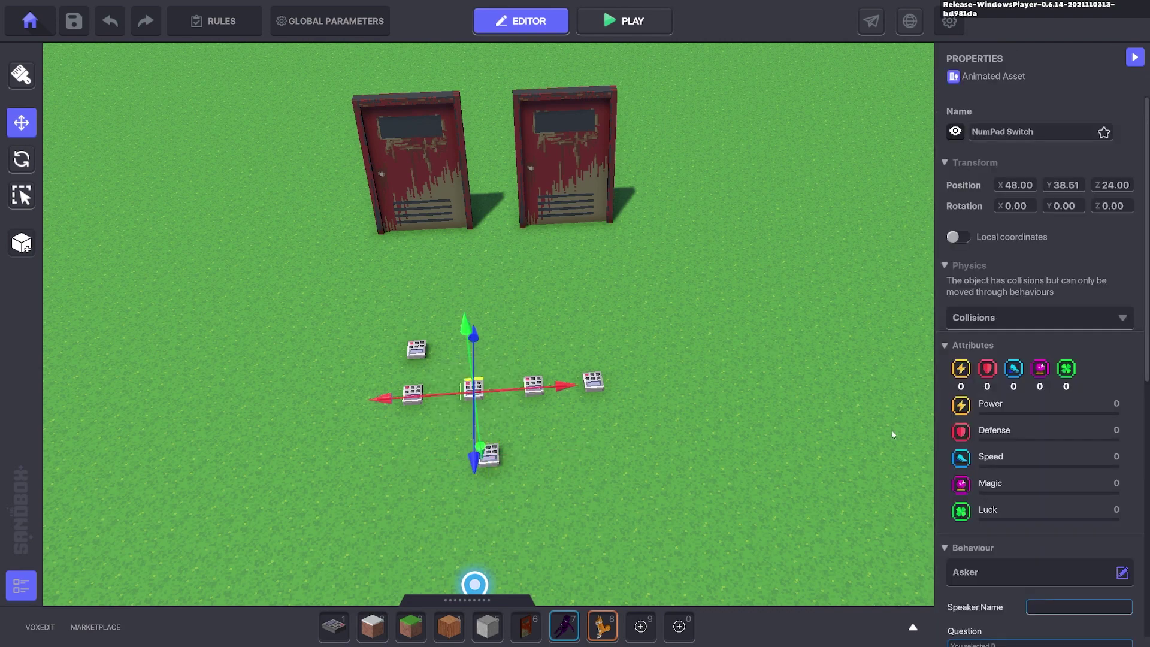
{"action": "scroll", "coordinate": [1055, 428], "scroll_direction": "down", "scroll_amount": 6}
{"action": "left_click", "coordinate": [1033, 493]}
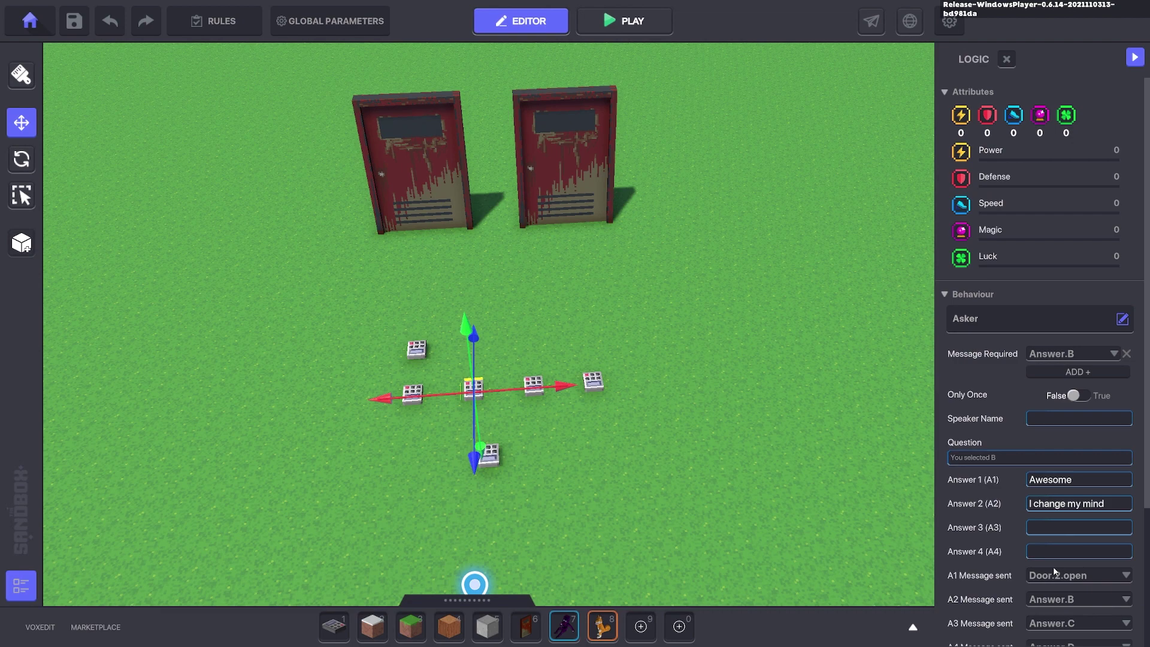
{"action": "type", "text": "St"}
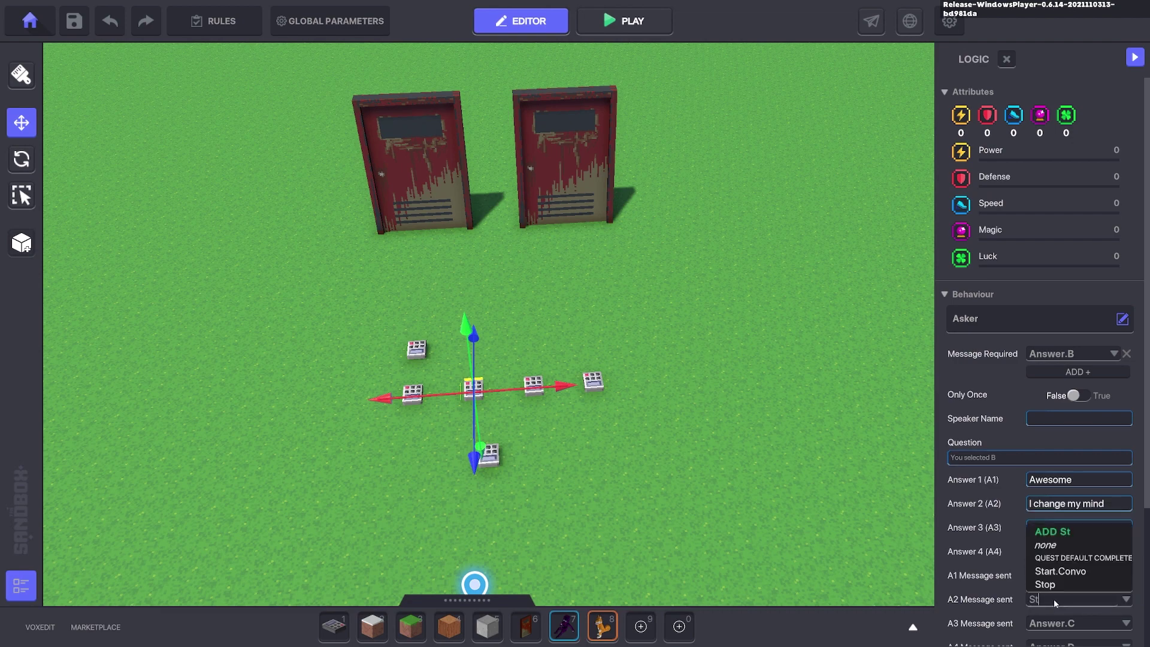
{"action": "left_click", "coordinate": [1061, 571]}
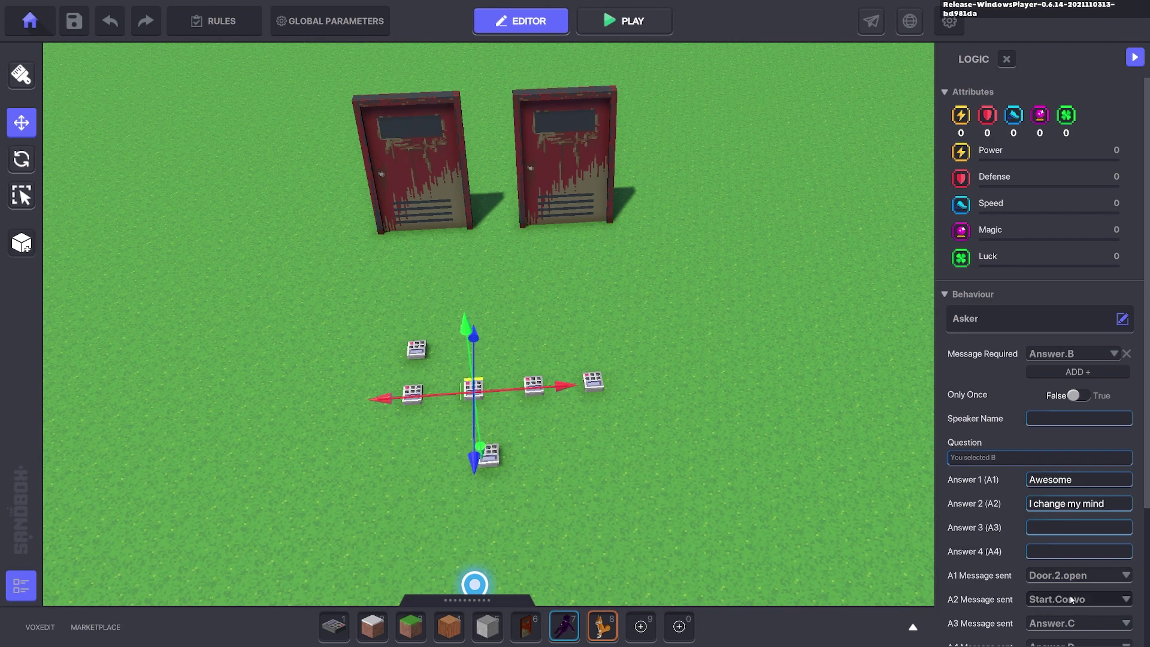
- Check the required message and the answer messages in the door-question Asker's logic
{"action": "left_click", "coordinate": [489, 454]}
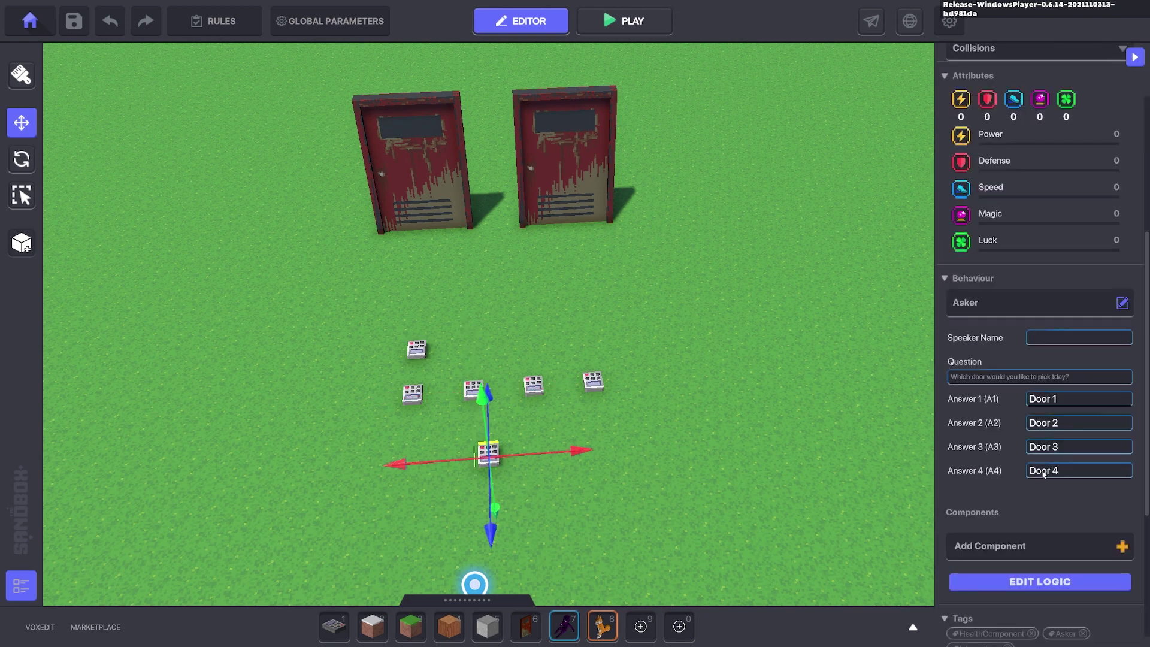
{"action": "left_click", "coordinate": [1041, 581]}
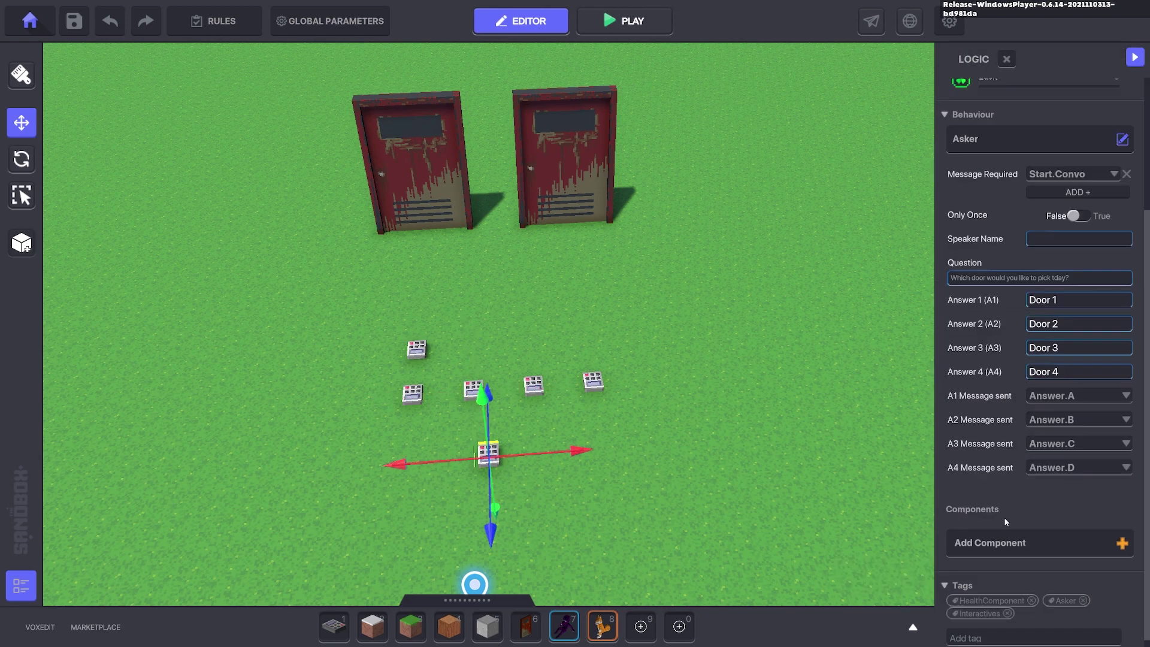
{"action": "scroll", "coordinate": [1017, 488], "scroll_direction": "up", "scroll_amount": 3}
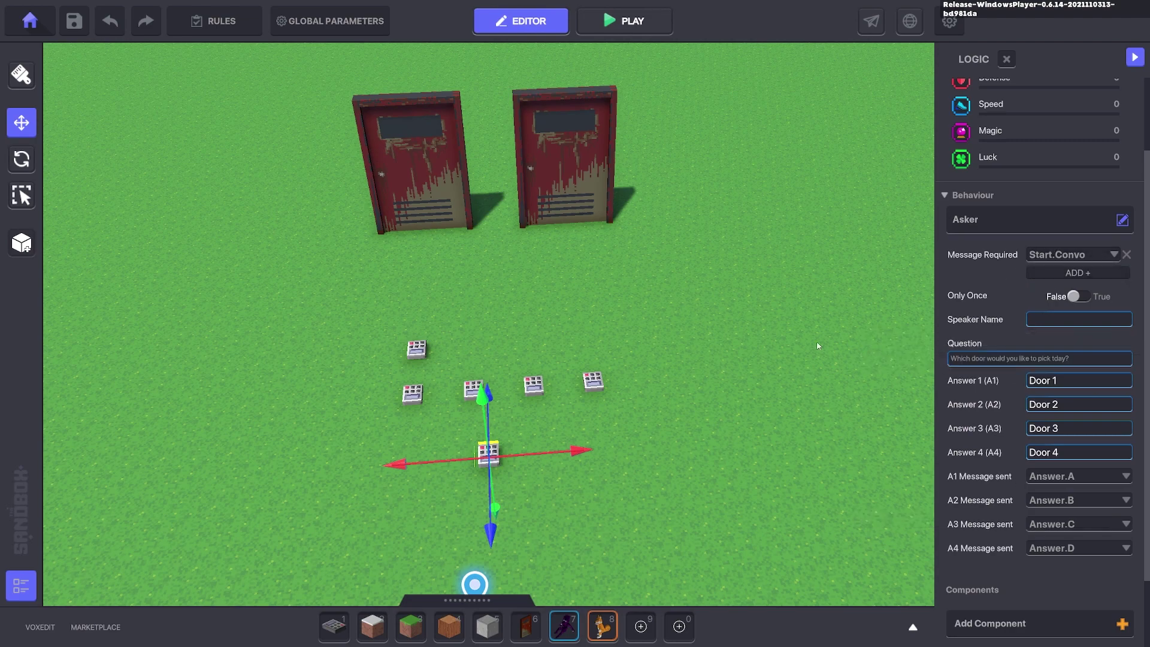
{"action": "left_click", "coordinate": [768, 379]}
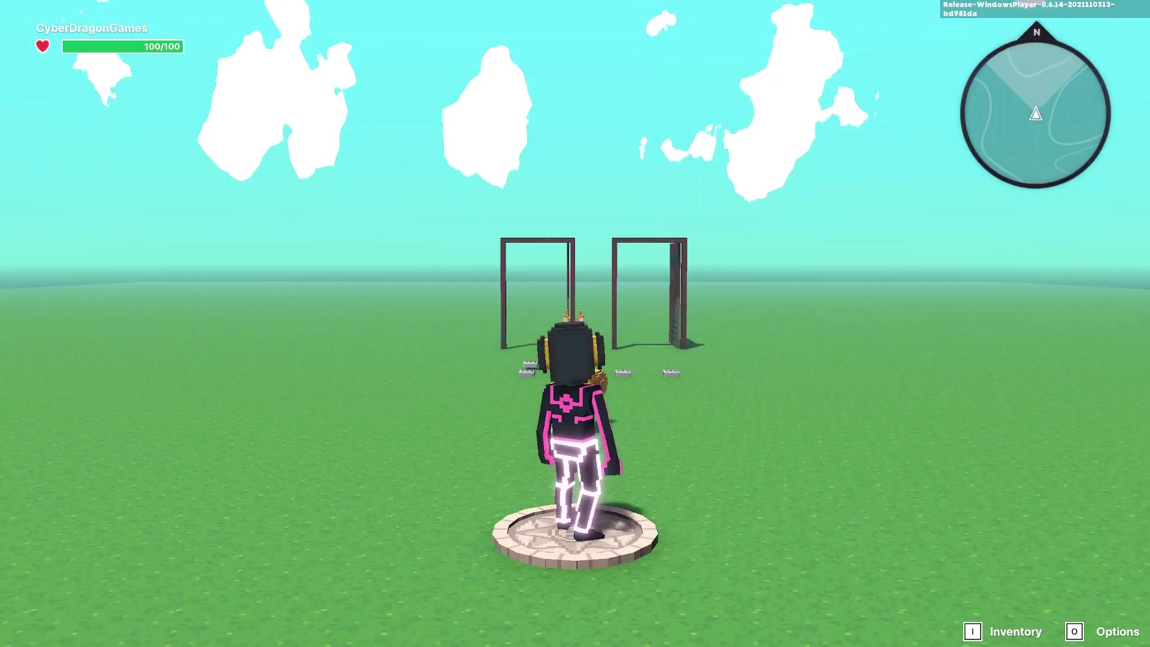
- Playtest picking Door 2, answering "I change my mind", choosing Door 1 and confirming with OK, and return to the editor
{"action": "key", "text": "w"}
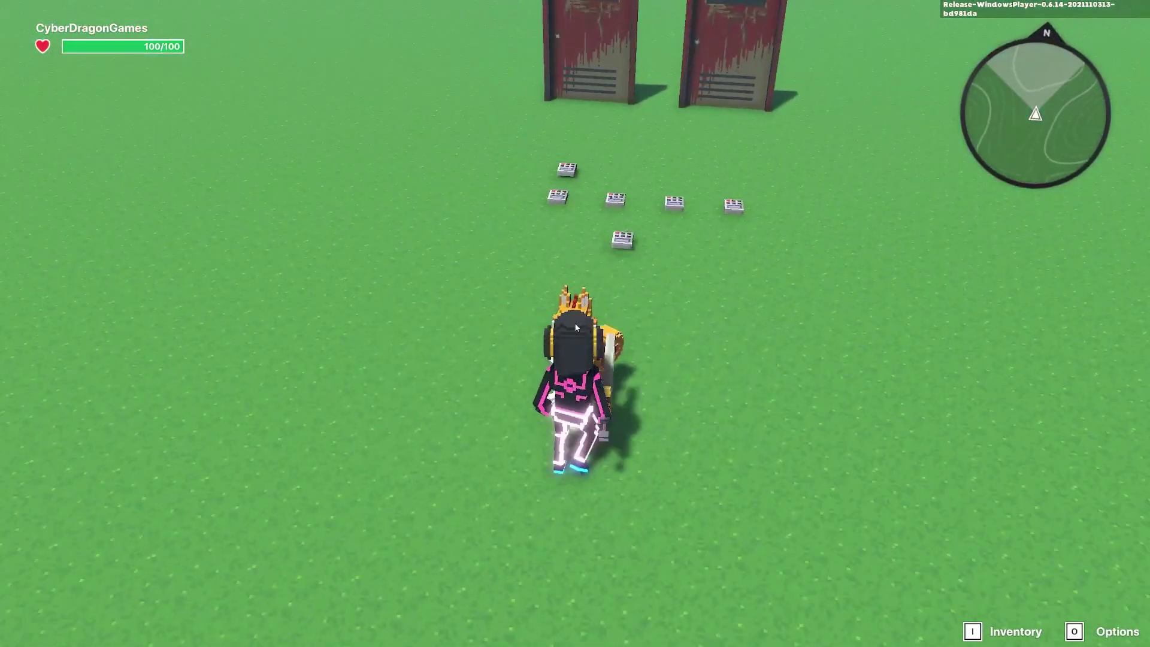
{"action": "key", "text": "d"}
{"action": "key", "text": "e"}
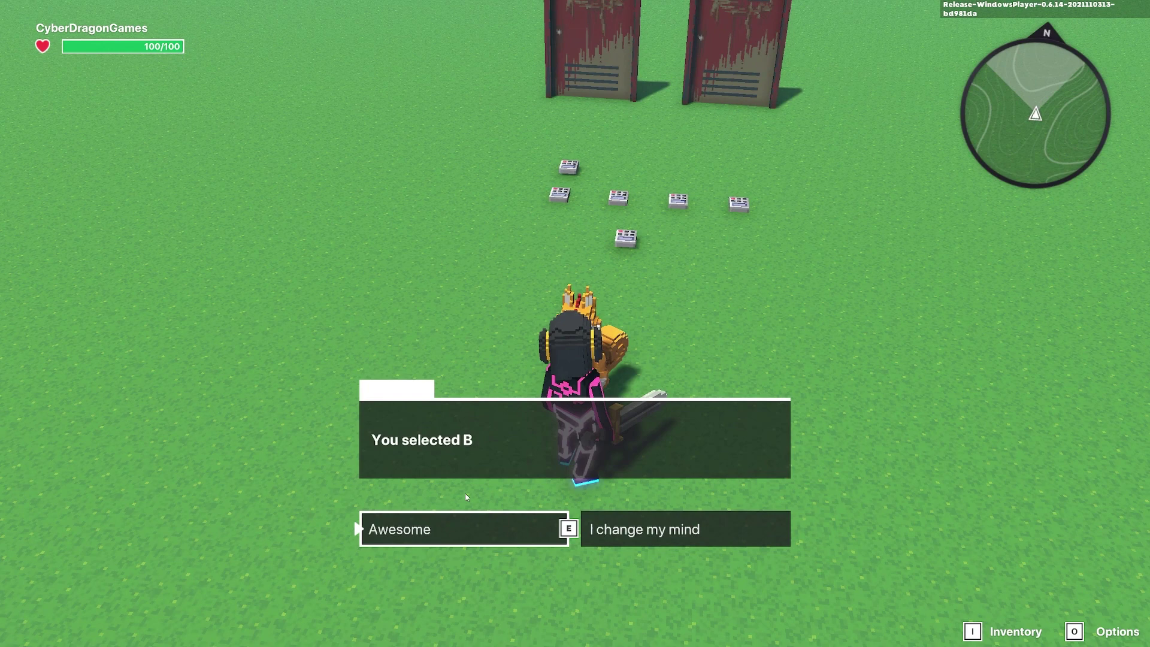
{"action": "key", "text": "d"}
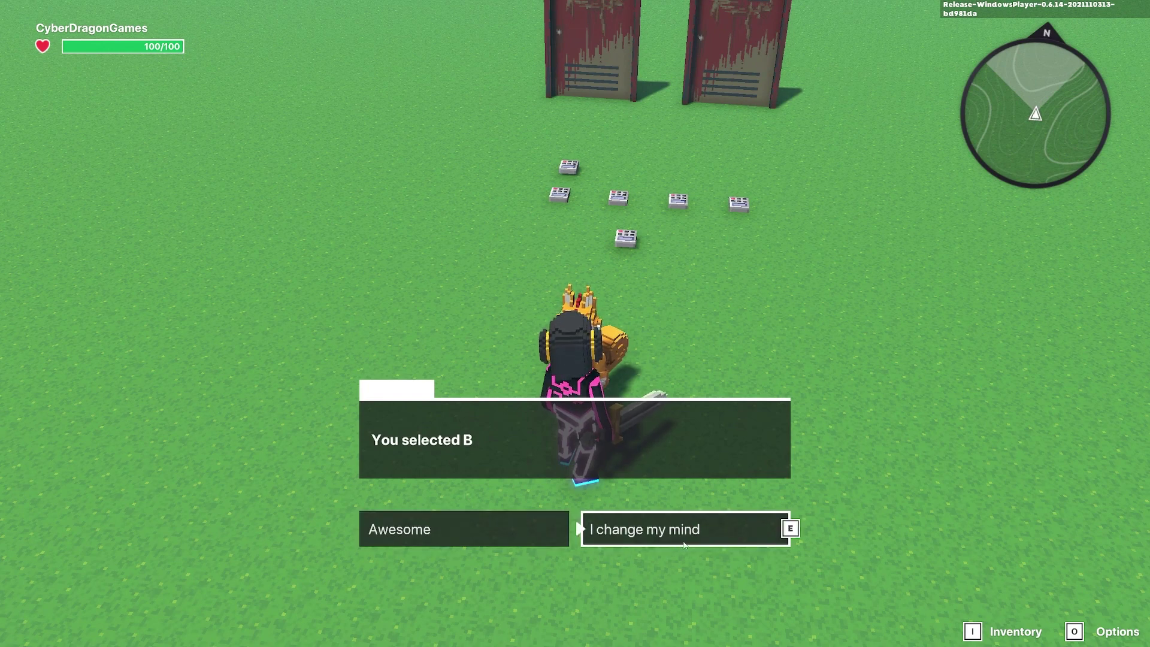
{"action": "key", "text": "e"}
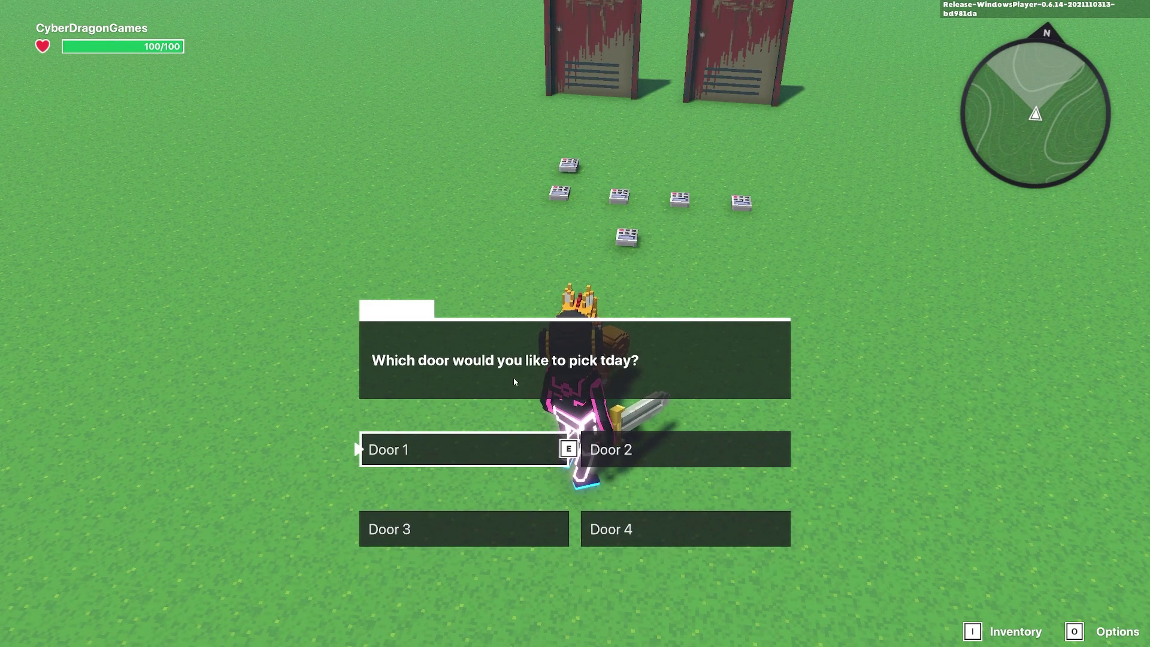
{"action": "left_click", "coordinate": [480, 457]}
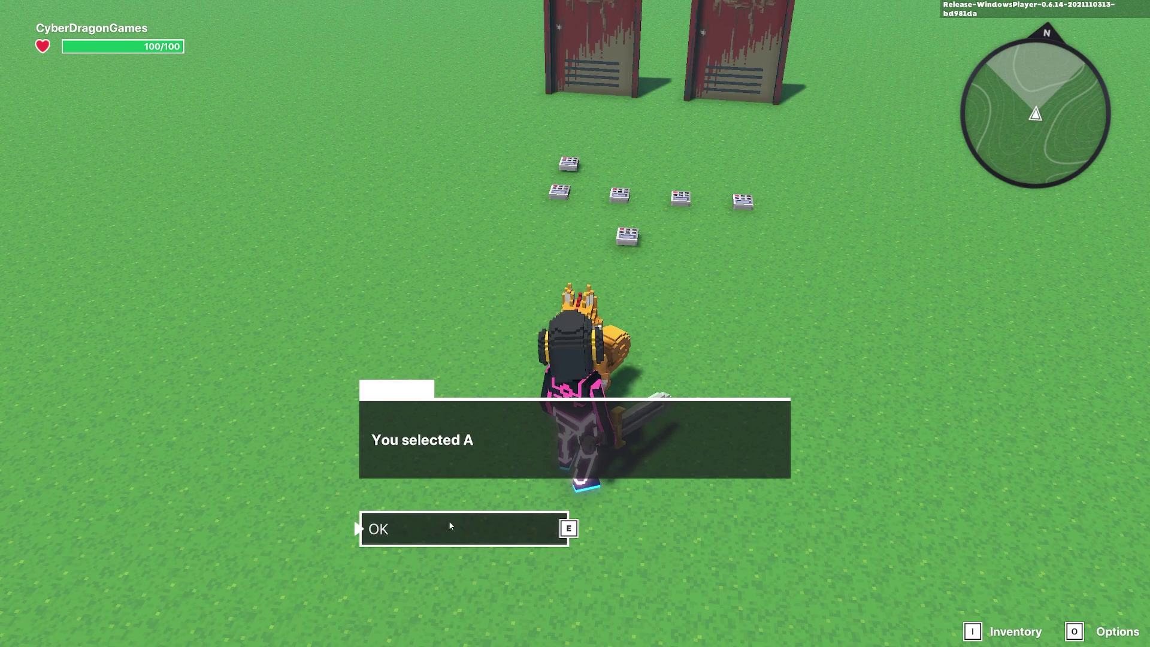
{"action": "left_click", "coordinate": [450, 526]}
{"action": "left_click", "coordinate": [441, 530]}
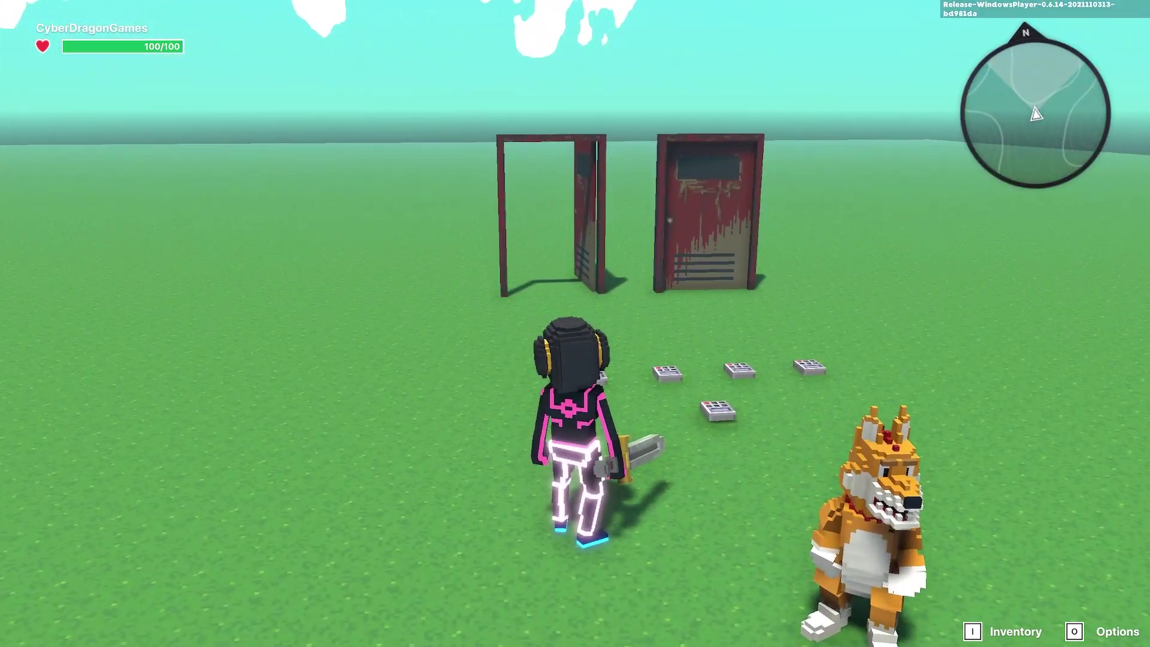
{"action": "key", "text": "Escape"}
- Move Dogejira away from the spawn point to X 55.50 and turn it to a Y rotation of 90
{"action": "scroll", "coordinate": [576, 338], "scroll_direction": "down", "scroll_amount": 5}
{"action": "mouse_move", "coordinate": [583, 430]}
{"action": "right_mouse_down"}
{"action": "mouse_move", "coordinate": [578, 404]}
{"action": "mouse_move", "coordinate": [590, 414]}
{"action": "right_mouse_up"}
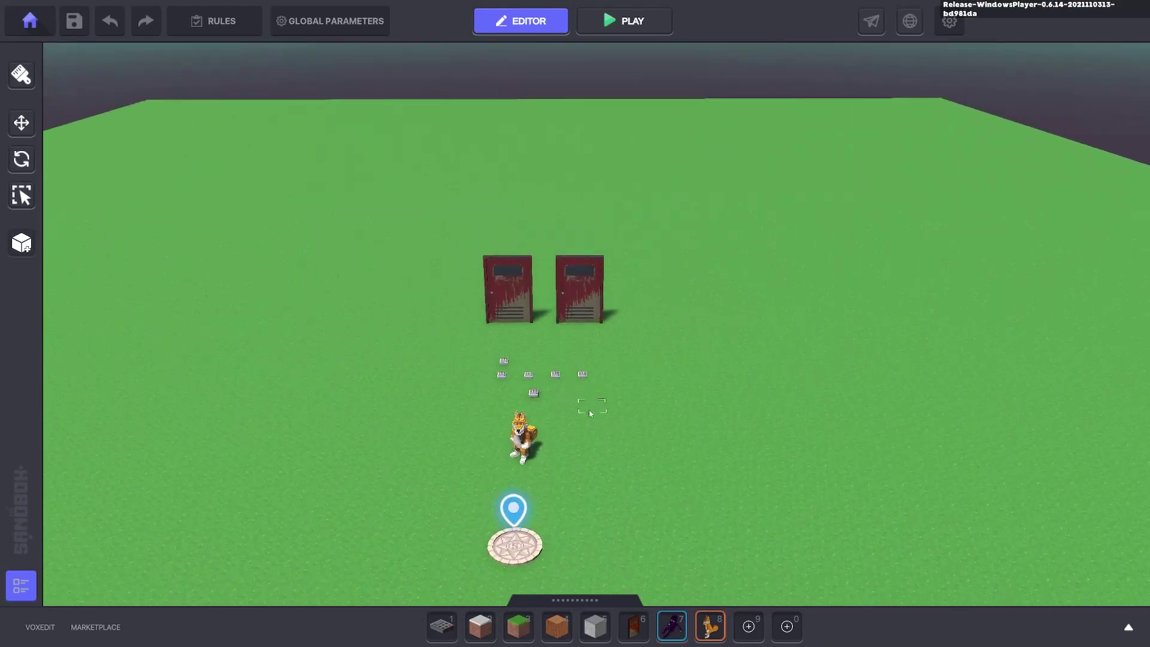
{"action": "left_click", "coordinate": [522, 437]}
{"action": "left_click_drag", "start_coordinate": [550, 458], "coordinate": [785, 449]}
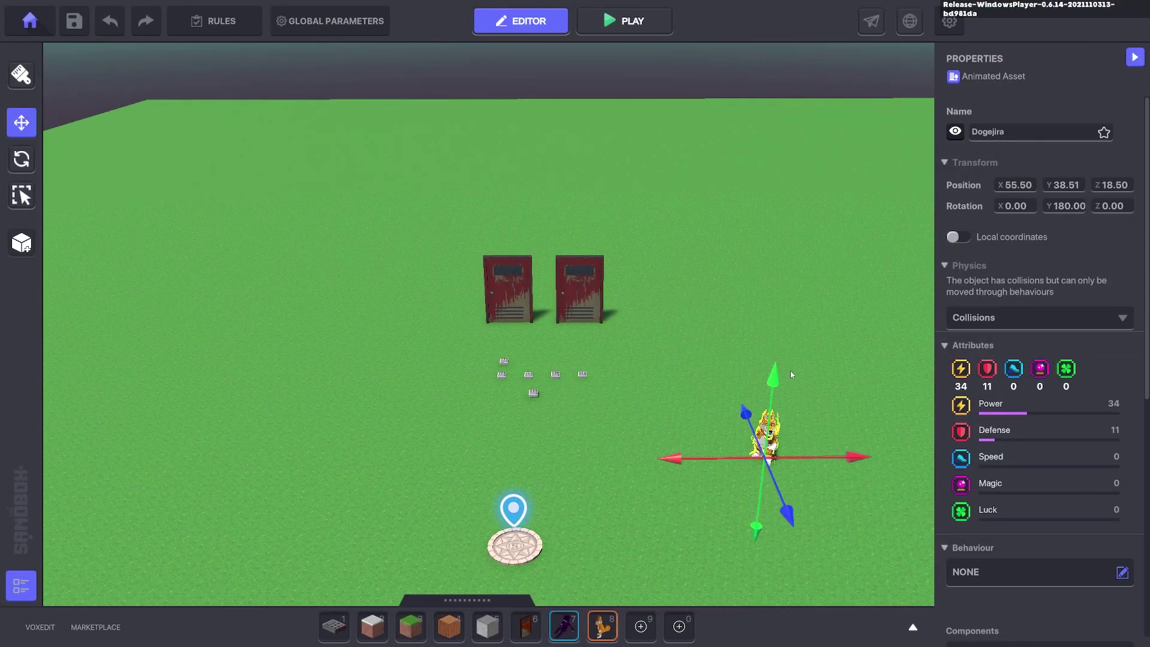
{"action": "middle_click_drag", "start_coordinate": [791, 375], "coordinate": [719, 354]}
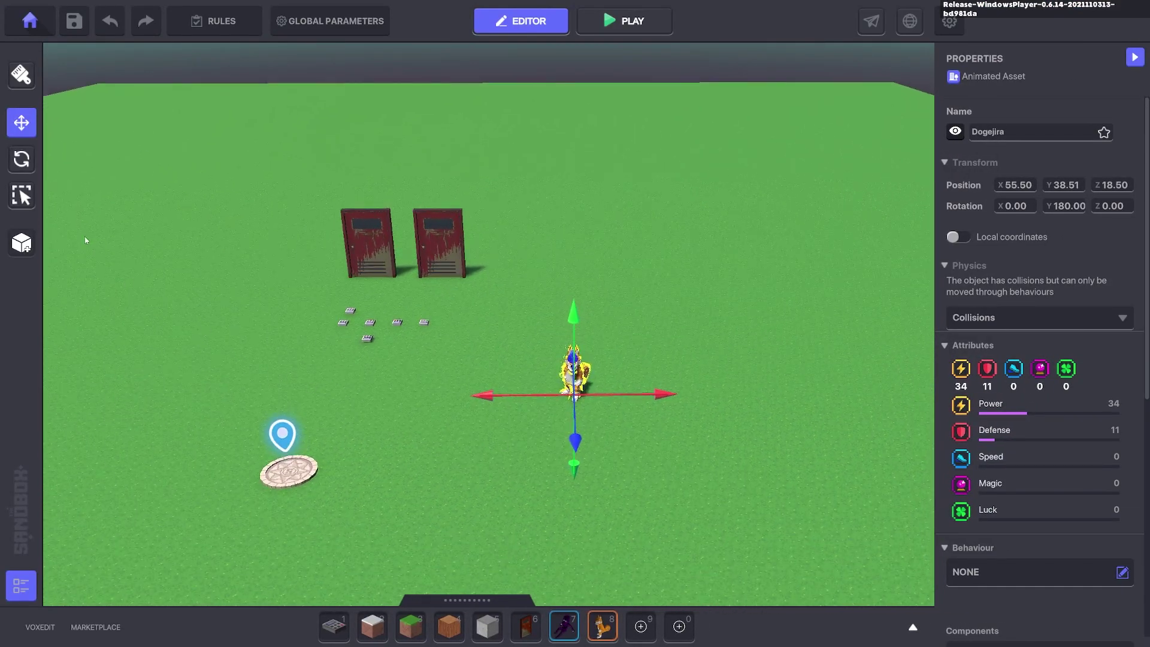
{"action": "key", "text": "e"}
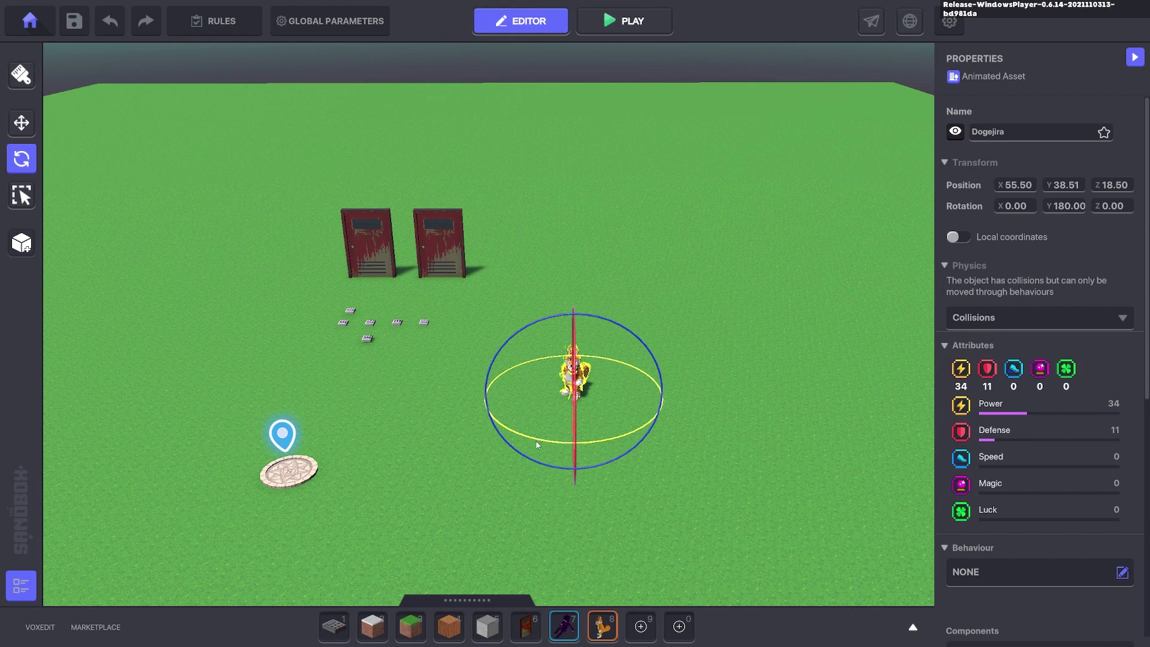
{"action": "left_click_drag", "start_coordinate": [539, 443], "coordinate": [773, 411]}
{"action": "key", "text": "w"}
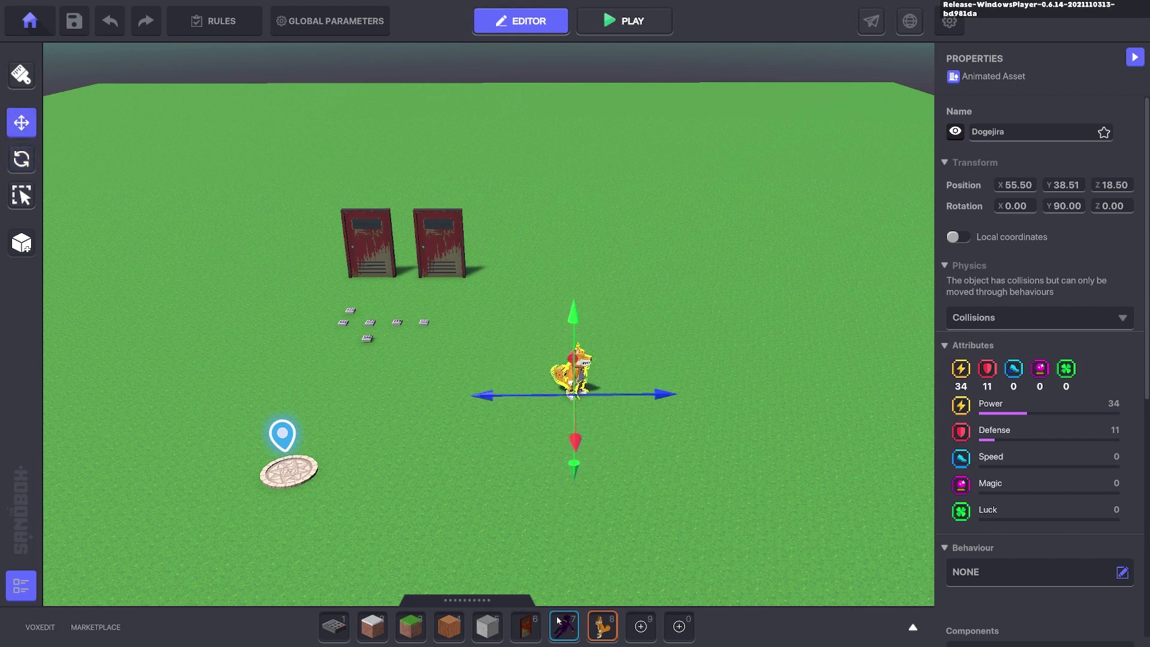
- Place a Cosmic Rift Superhero in front of Dogejira and rotate it to Y 270 so they face each other
{"action": "key", "text": "7"}
{"action": "left_click", "coordinate": [699, 399]}
{"action": "key", "text": "e"}
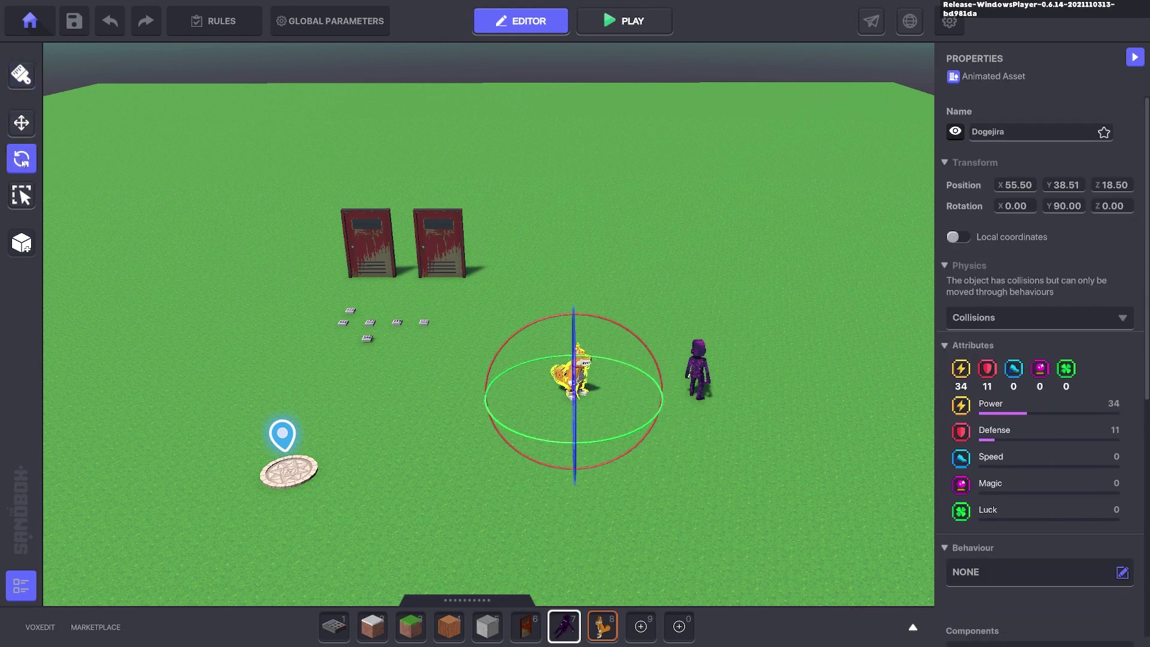
{"action": "left_click", "coordinate": [707, 380]}
{"action": "left_click_drag", "start_coordinate": [652, 437], "coordinate": [852, 439]}
{"action": "left_click", "coordinate": [22, 122]}
{"action": "scroll", "coordinate": [629, 393], "scroll_direction": "up", "scroll_amount": 4}
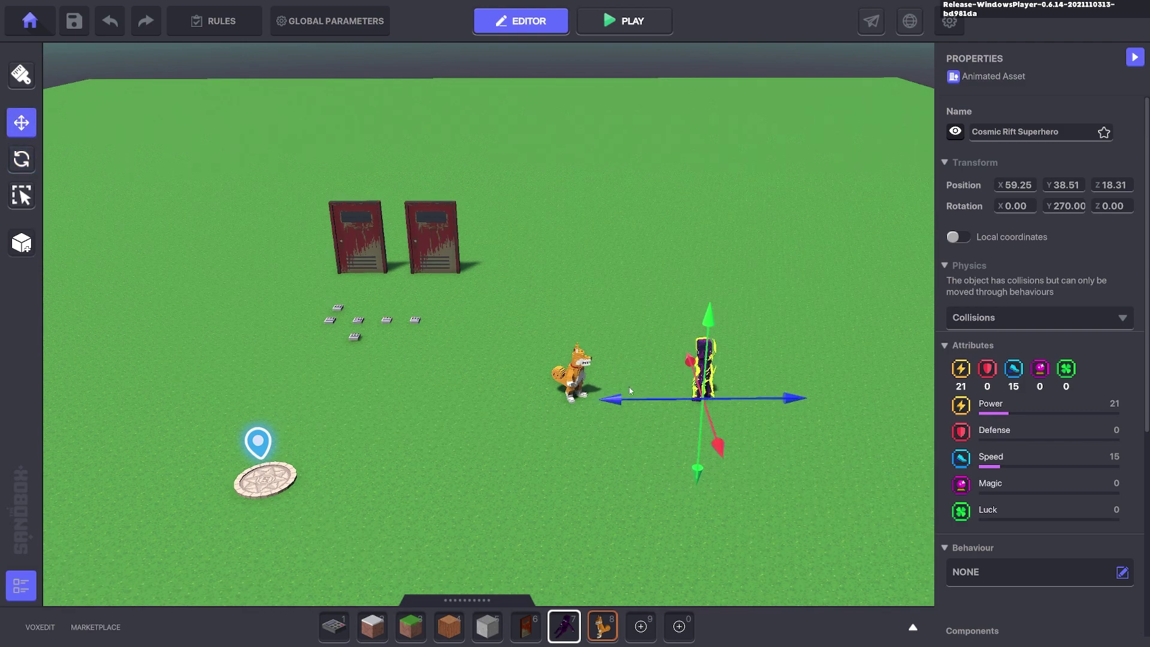
- Place a new NumPad Switch on the grass near Dogejira and the superhero
{"action": "left_click", "coordinate": [624, 449]}
{"action": "middle_click_drag", "start_coordinate": [623, 448], "coordinate": [597, 434]}
{"action": "scroll", "coordinate": [597, 433], "scroll_direction": "up", "scroll_amount": 2}
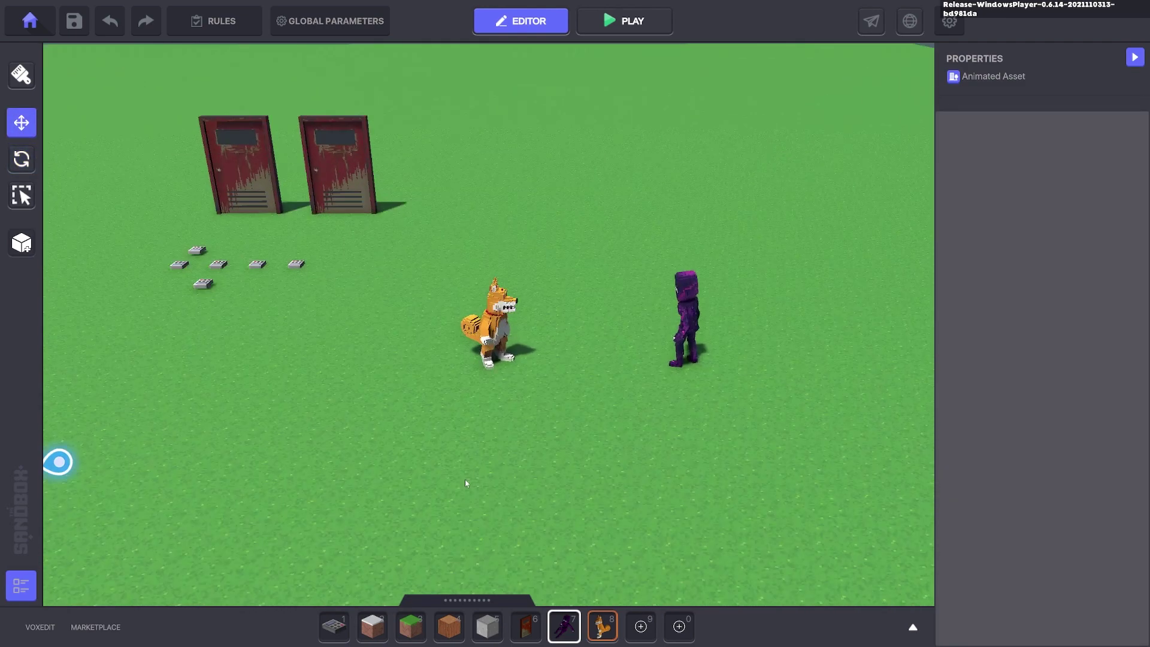
{"action": "left_click", "coordinate": [336, 627]}
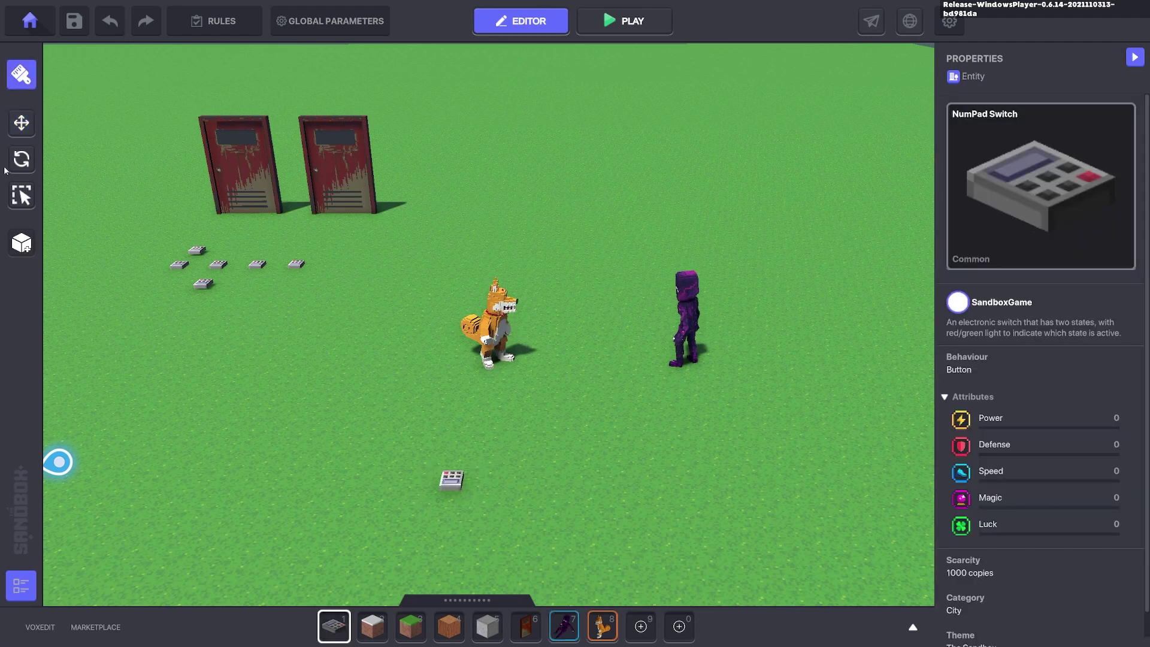
{"action": "left_click", "coordinate": [22, 123]}
- Set the new switch's behaviour to NONE and replace its Indicator component with a Health component
{"action": "left_click", "coordinate": [451, 479]}
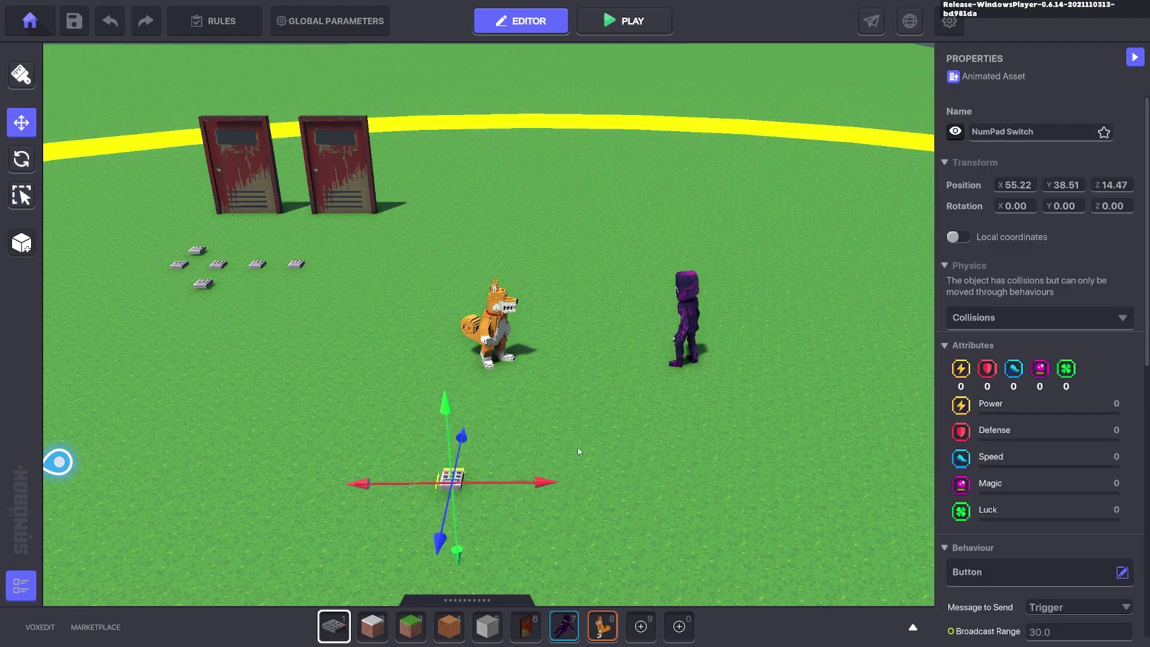
{"action": "scroll", "coordinate": [977, 507], "scroll_direction": "down", "scroll_amount": 5}
{"action": "left_click", "coordinate": [995, 304]}
{"action": "left_click", "coordinate": [622, 329]}
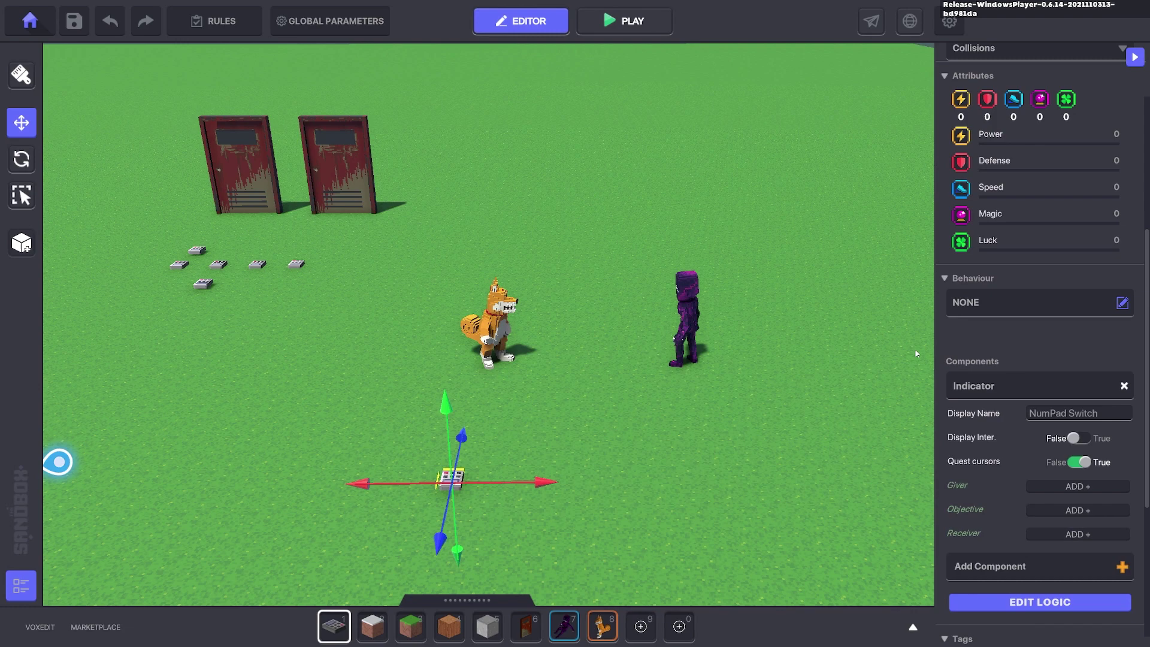
{"action": "left_click", "coordinate": [1125, 386]}
{"action": "left_click", "coordinate": [1122, 391]}
{"action": "left_click", "coordinate": [817, 281]}
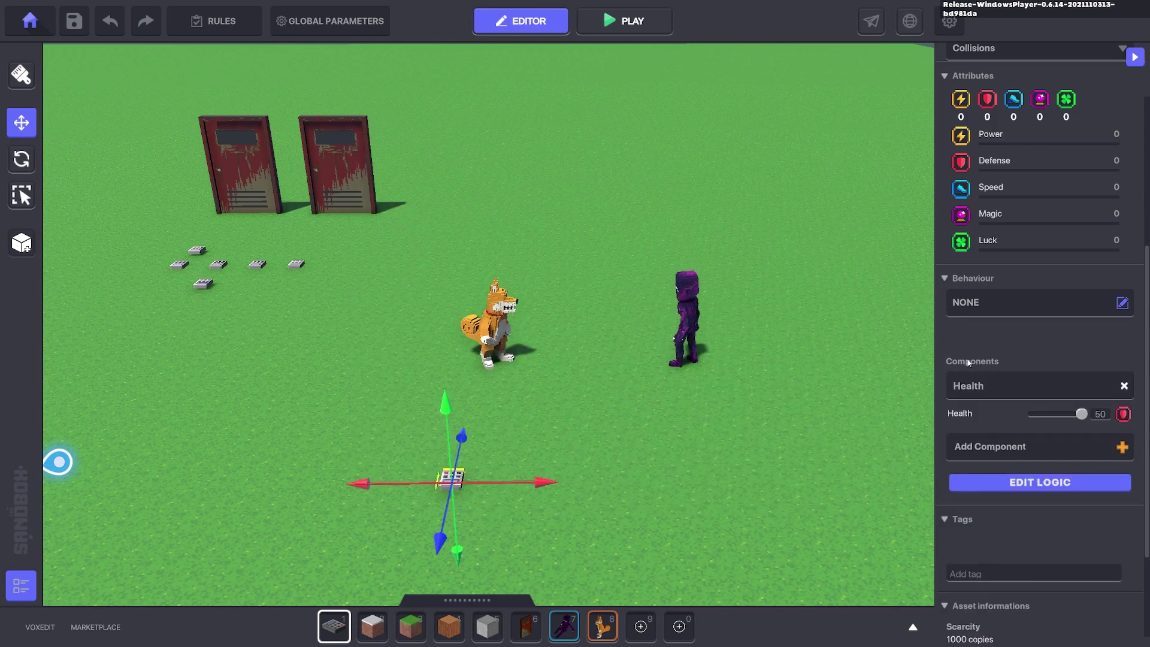
- Set the new switch's Health instant death message to Start.Convo and its life bar display to Hidden
{"action": "left_click", "coordinate": [1057, 484]}
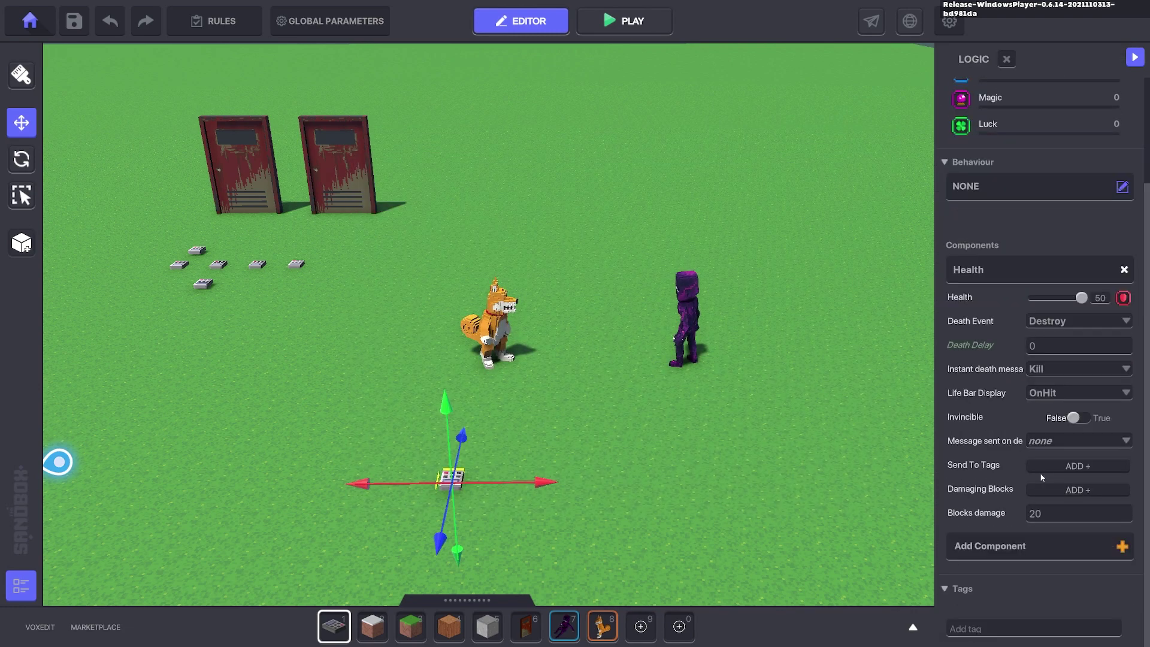
{"action": "left_click", "coordinate": [1050, 369]}
{"action": "type", "text": "Star"}
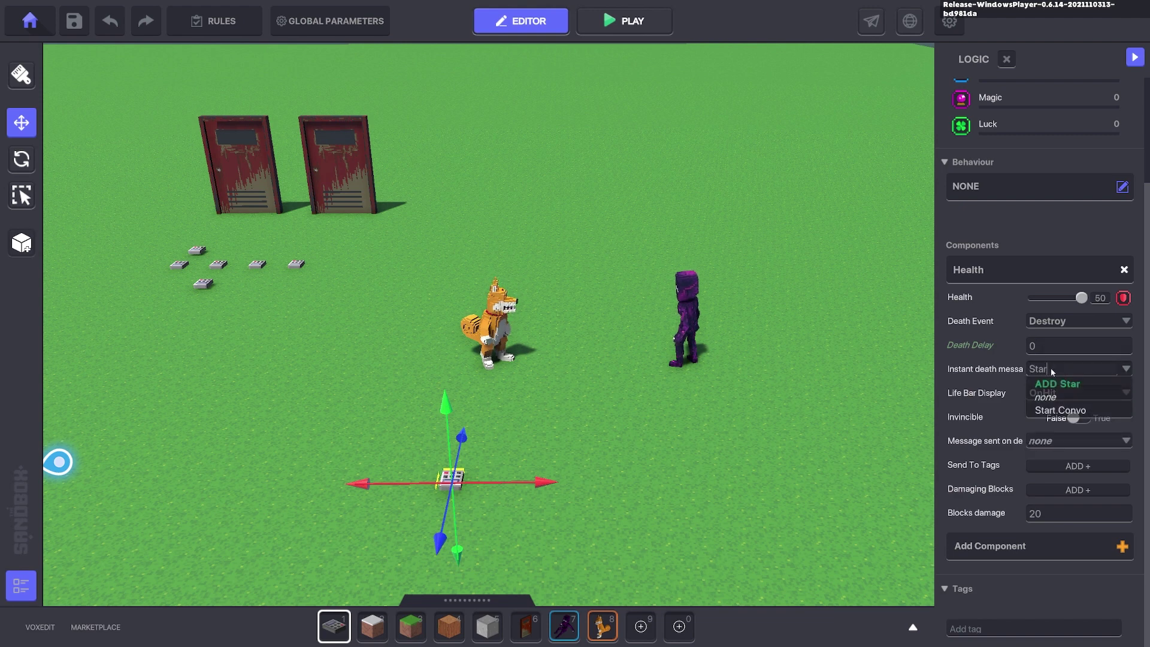
{"action": "left_click", "coordinate": [1067, 410]}
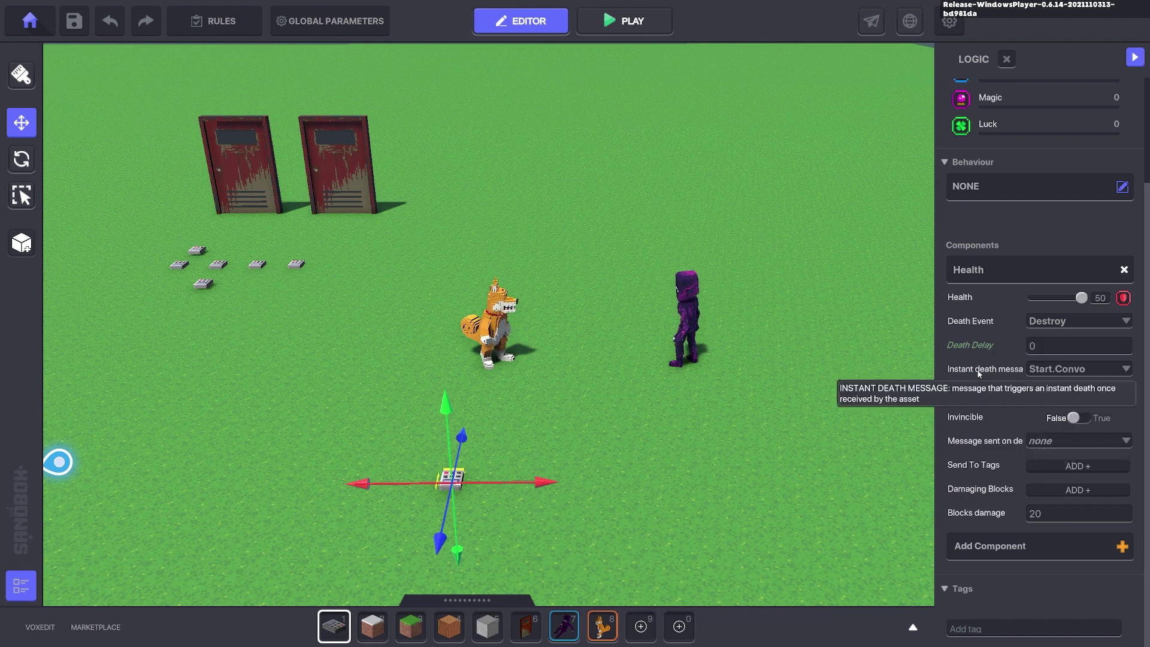
{"action": "left_click", "coordinate": [1064, 395]}
{"action": "left_click", "coordinate": [1047, 436]}
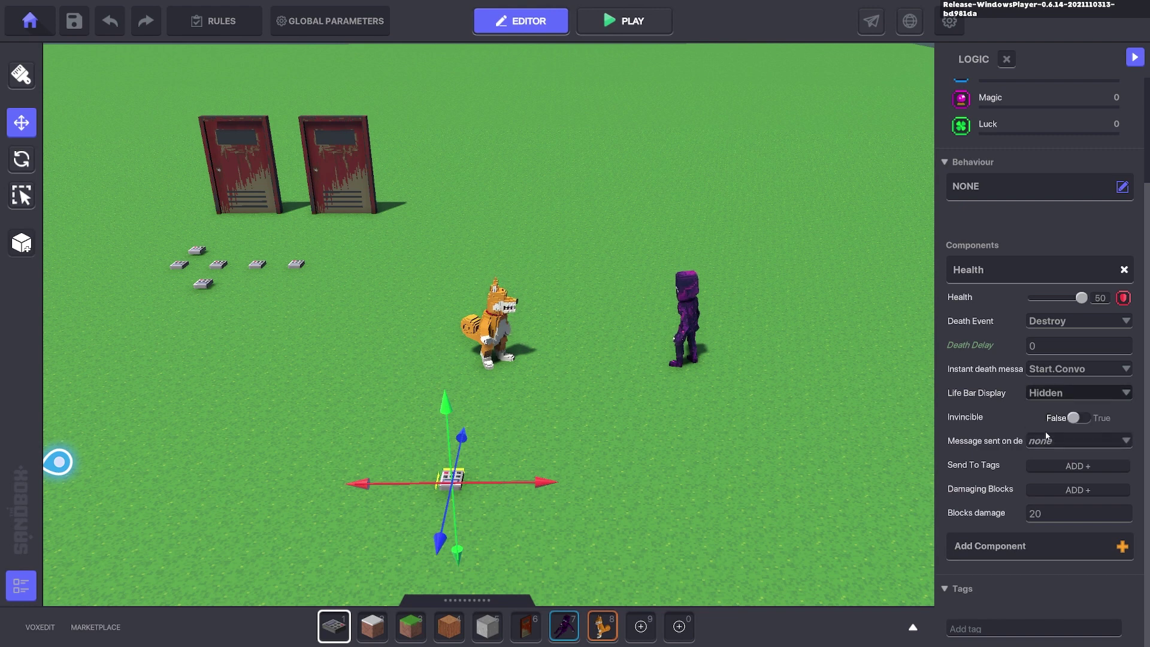
- Add Convo.1 to the first switch's Send To Tags and set its message sent on death to Convo.1
{"action": "left_click", "coordinate": [1049, 465]}
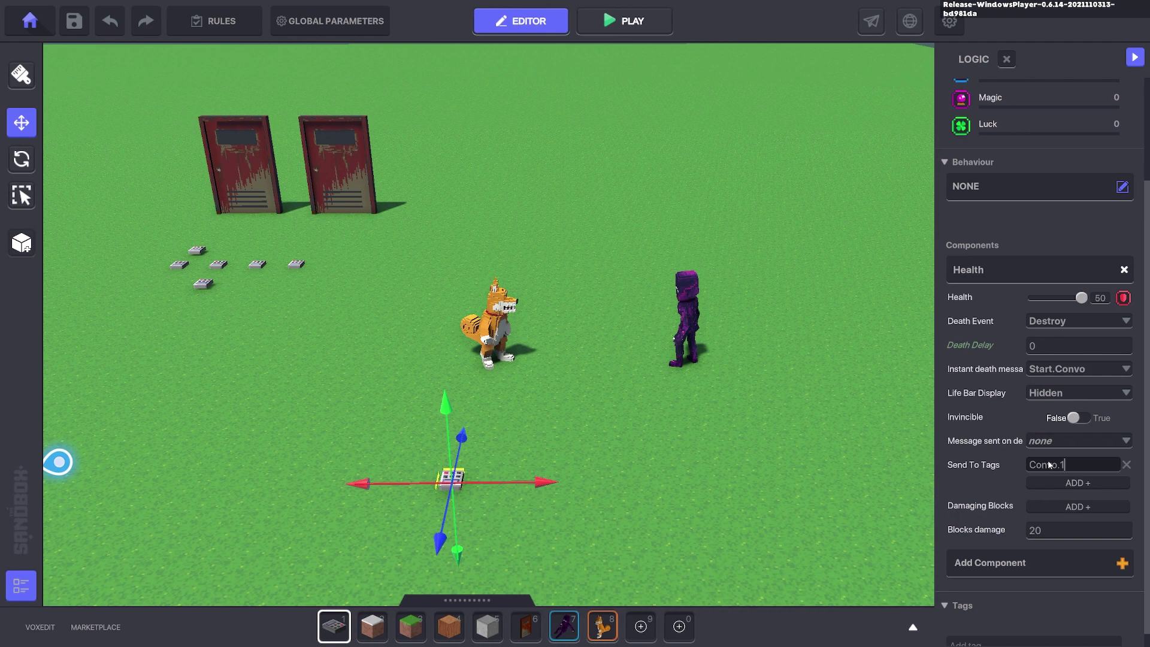
{"action": "key", "text": "ctrl+a"}
{"action": "key", "text": "ctrl+c"}
{"action": "left_click", "coordinate": [1068, 445]}
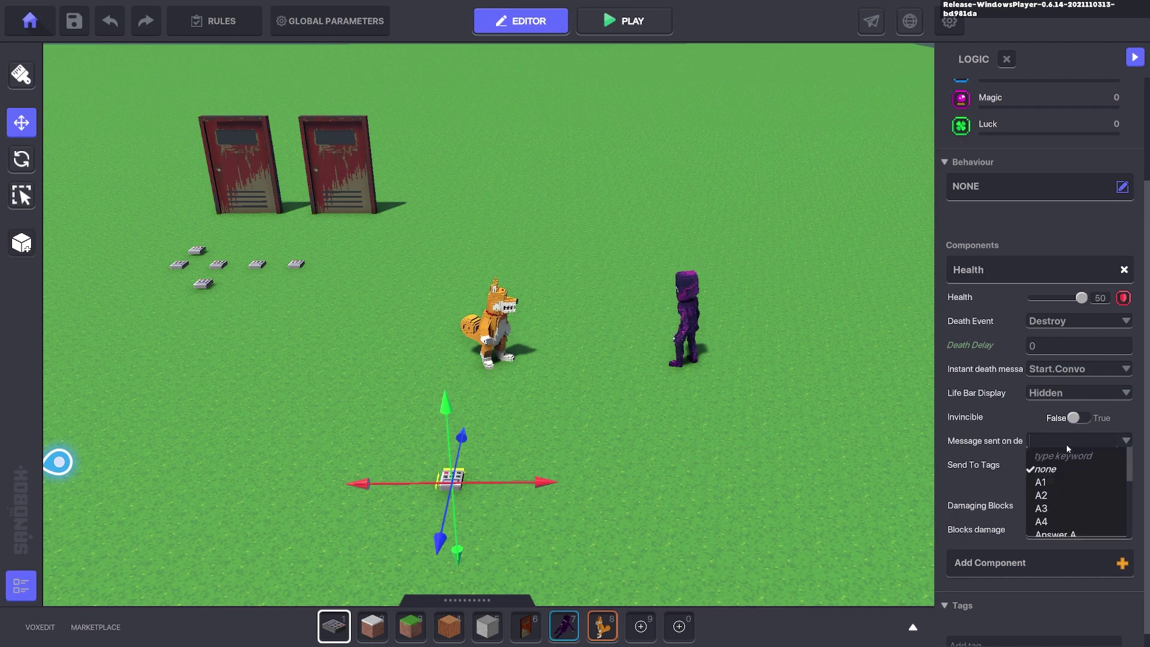
{"action": "key", "text": "ctrl+v"}
{"action": "left_click", "coordinate": [1068, 454]}
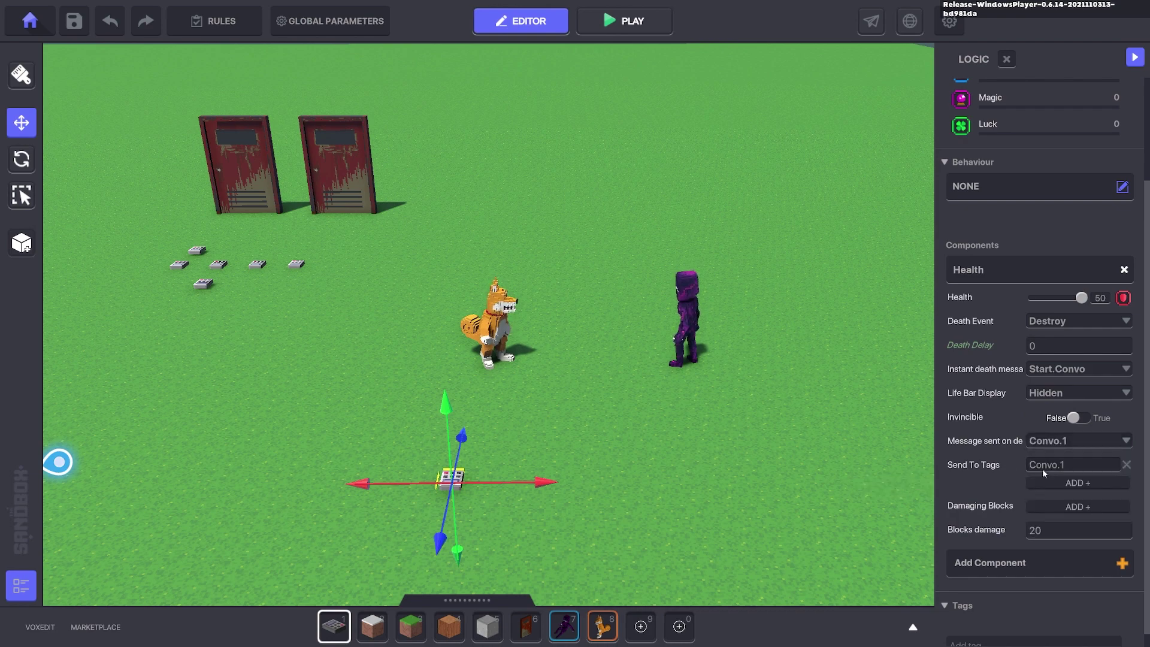
- Duplicate the Start.Convo switch and position the copy on the grass just beside it, on the superhero's side
{"action": "middle_click_drag", "start_coordinate": [597, 453], "coordinate": [630, 437]}
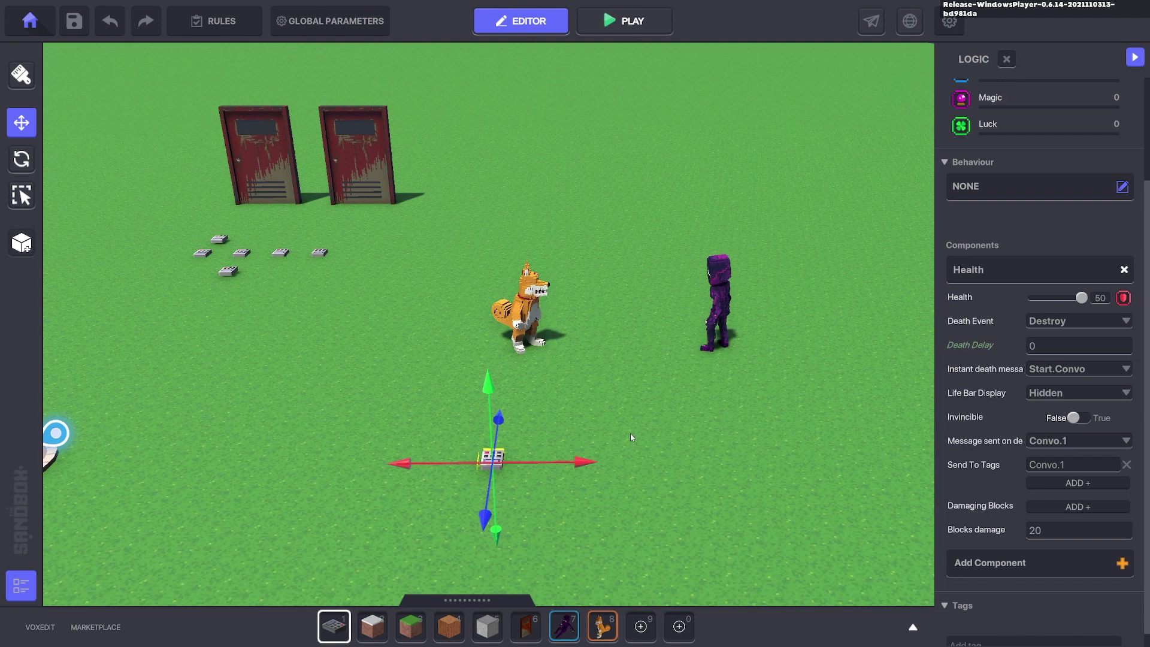
{"action": "left_click", "coordinate": [595, 440]}
{"action": "left_click", "coordinate": [505, 465]}
{"action": "key", "text": "ctrl+d"}
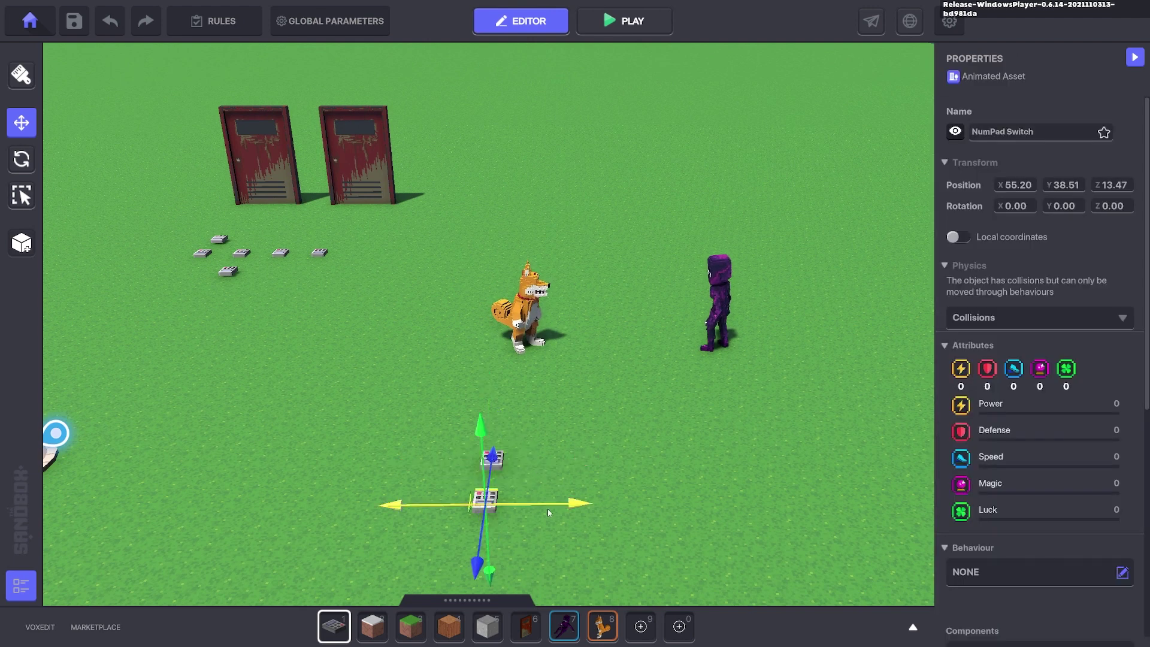
{"action": "left_click_drag", "start_coordinate": [547, 506], "coordinate": [566, 506]}
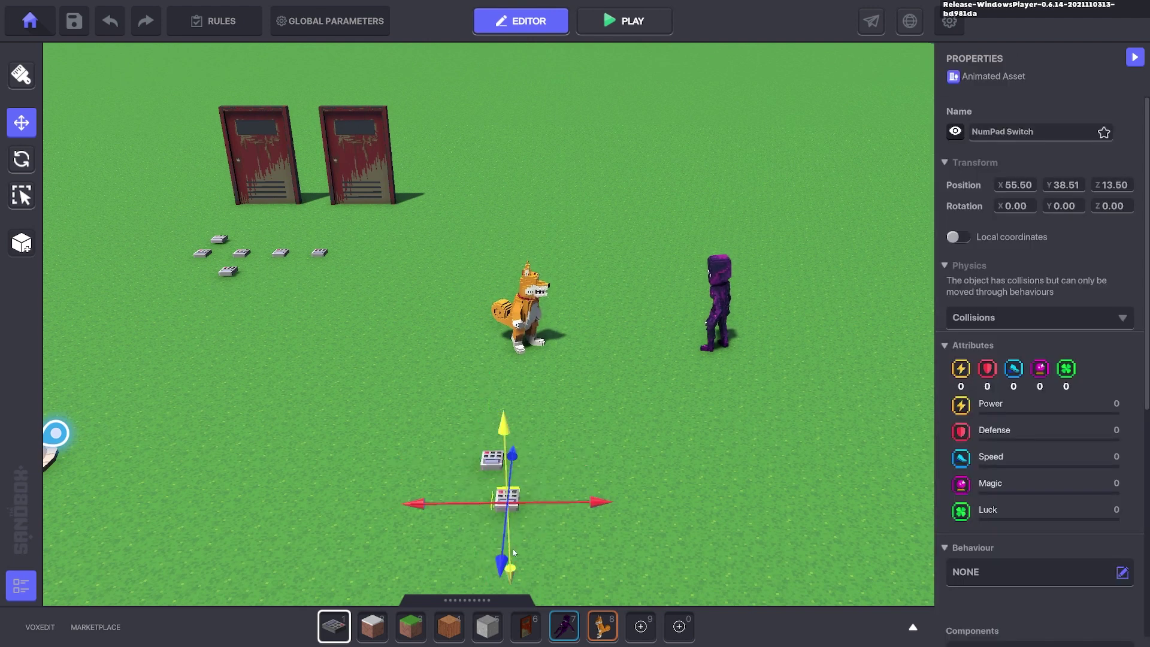
{"action": "key", "text": "Up"}
{"action": "key", "text": "Right"}
- Tag the second switch Convo.1 and set its Health instant death message to Convo.1
{"action": "scroll", "coordinate": [1012, 498], "scroll_direction": "down", "scroll_amount": 7}
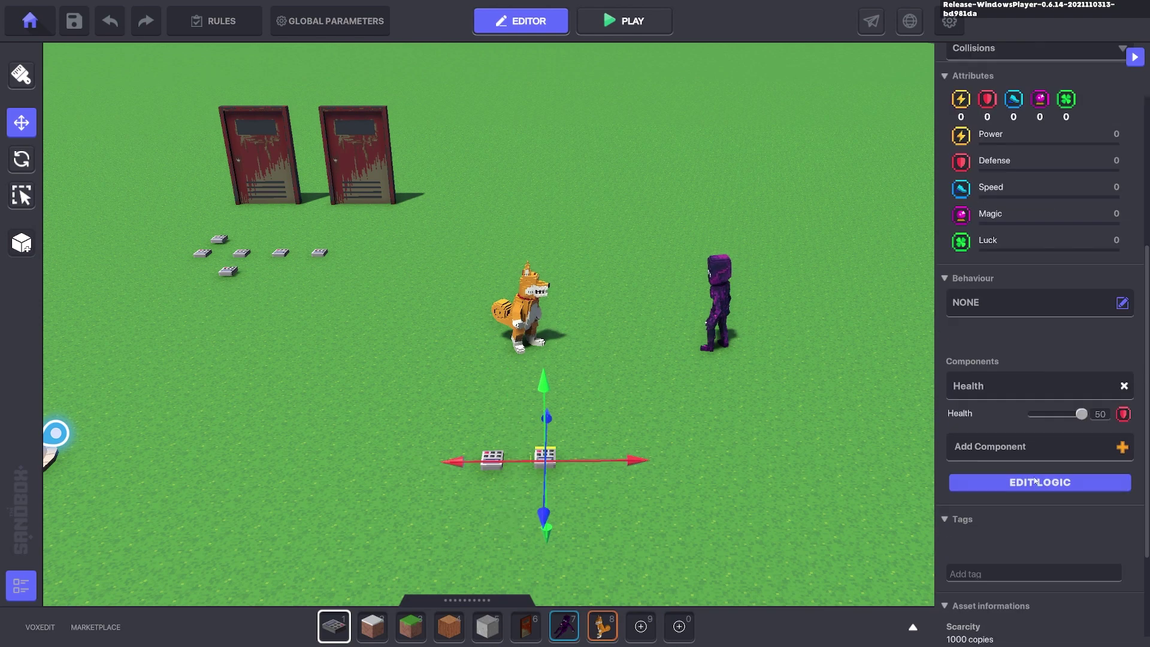
{"action": "left_click", "coordinate": [980, 630]}
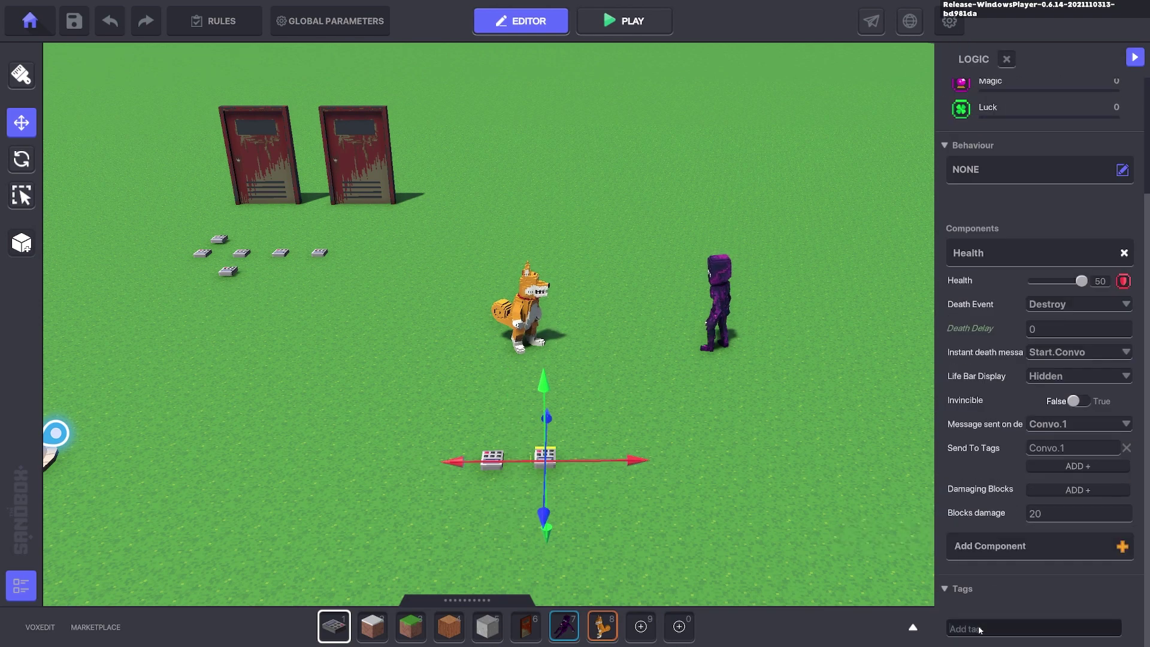
{"action": "type", "text": "Convo.1"}
{"action": "key", "text": "Return"}
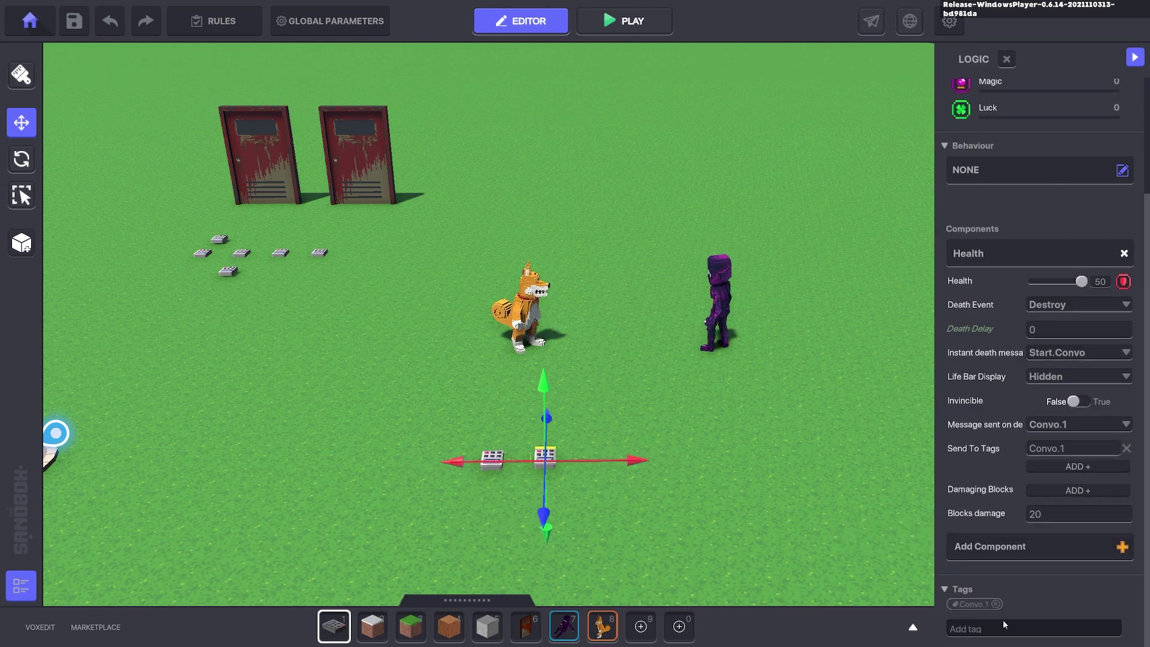
{"action": "left_click", "coordinate": [1048, 359]}
{"action": "key", "text": "ctrl+v"}
{"action": "left_click", "coordinate": [1061, 368]}
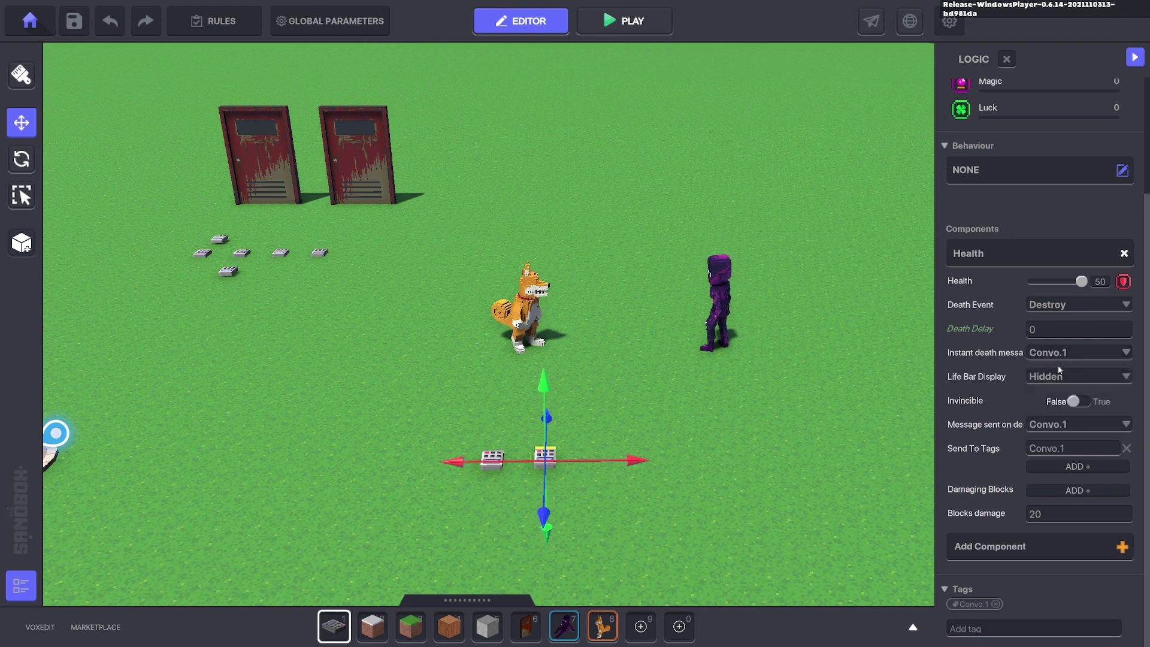
- Give the second switch a death delay of 5 and set its Send To Tags and message sent on death to Convo.2
{"action": "mouse_move", "coordinate": [988, 331]}
{"action": "left_click", "coordinate": [1043, 331]}
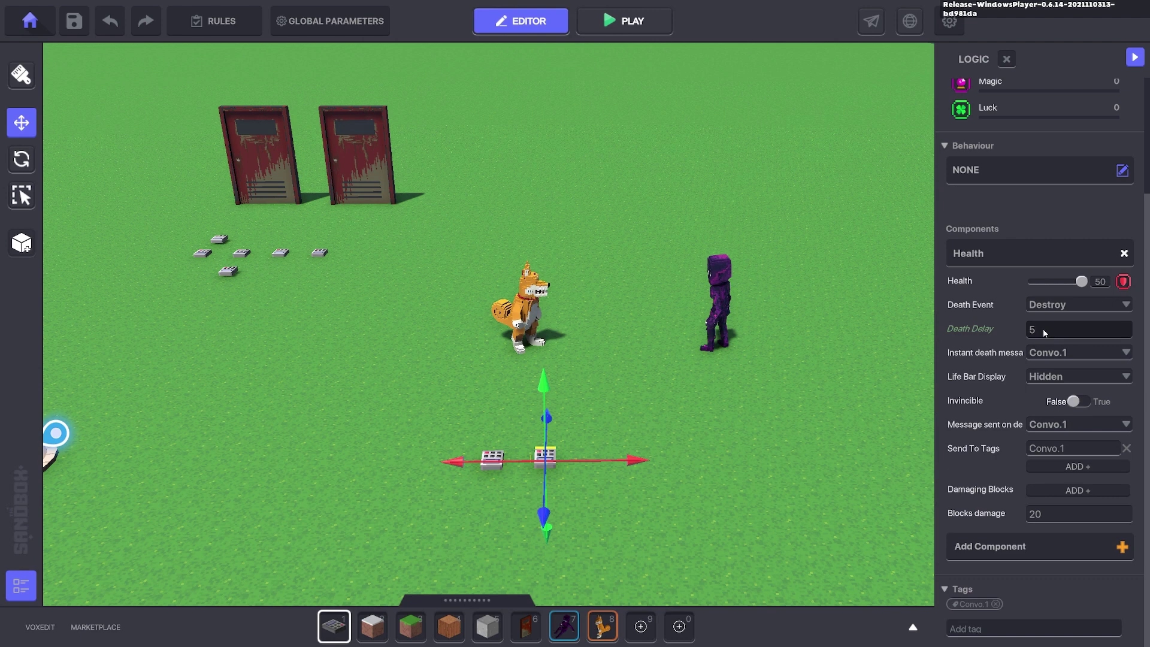
{"action": "double_click", "coordinate": [1080, 445]}
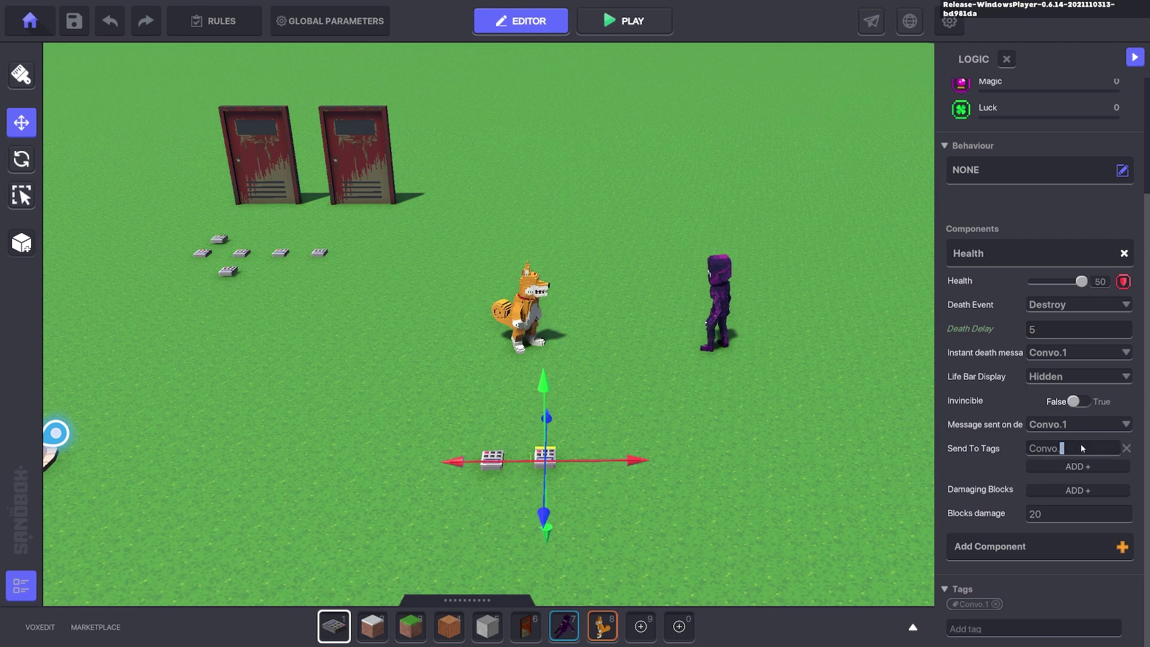
{"action": "key", "text": "ctrl+a"}
{"action": "key", "text": "ctrl+c"}
{"action": "left_click", "coordinate": [1073, 427]}
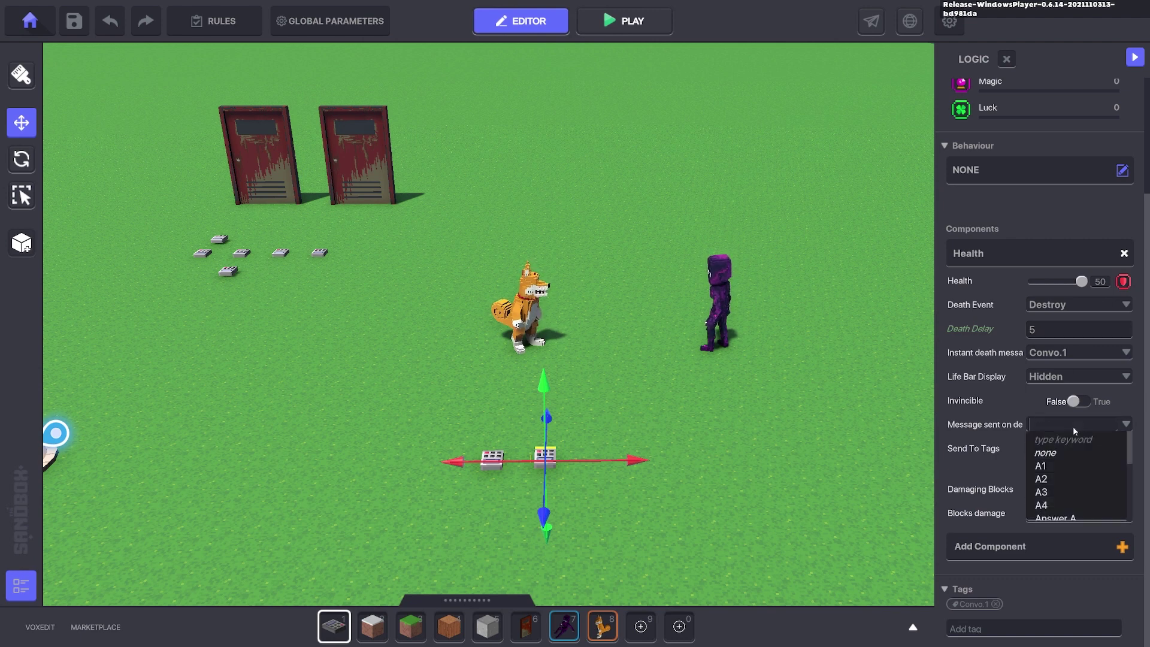
{"action": "key", "text": "ctrl+v"}
{"action": "left_click", "coordinate": [1076, 441]}
- Duplicate the second switch and place the copy next in the row, at about X 56.50
{"action": "key", "text": "ctrl+d"}
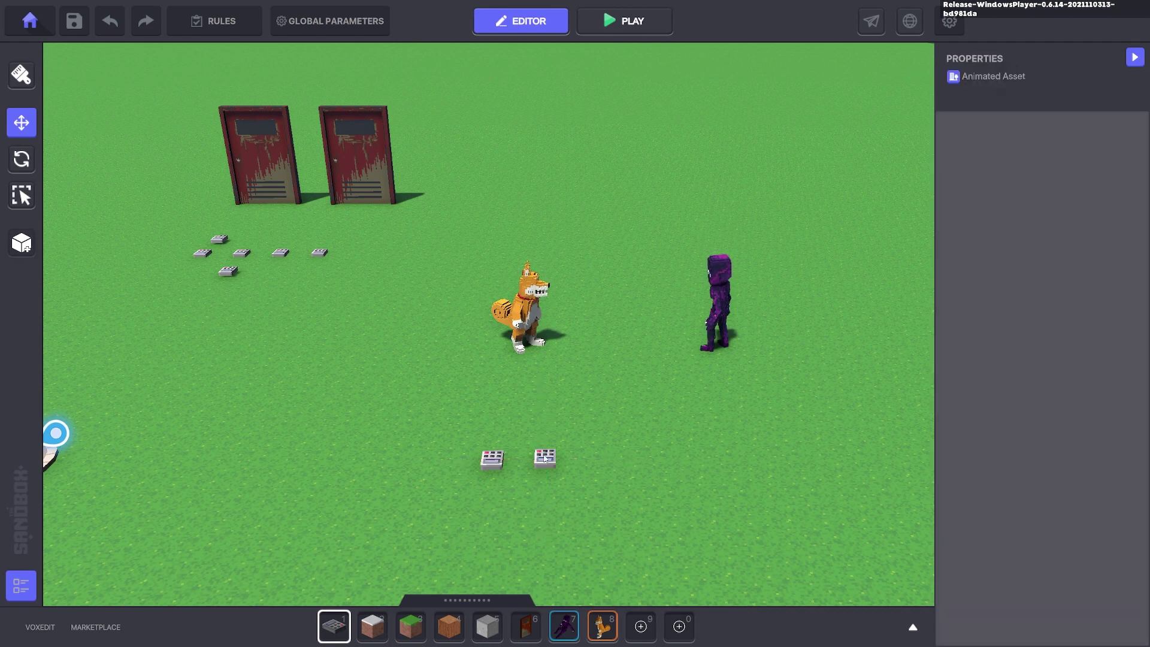
{"action": "left_click_drag", "start_coordinate": [598, 461], "coordinate": [643, 496]}
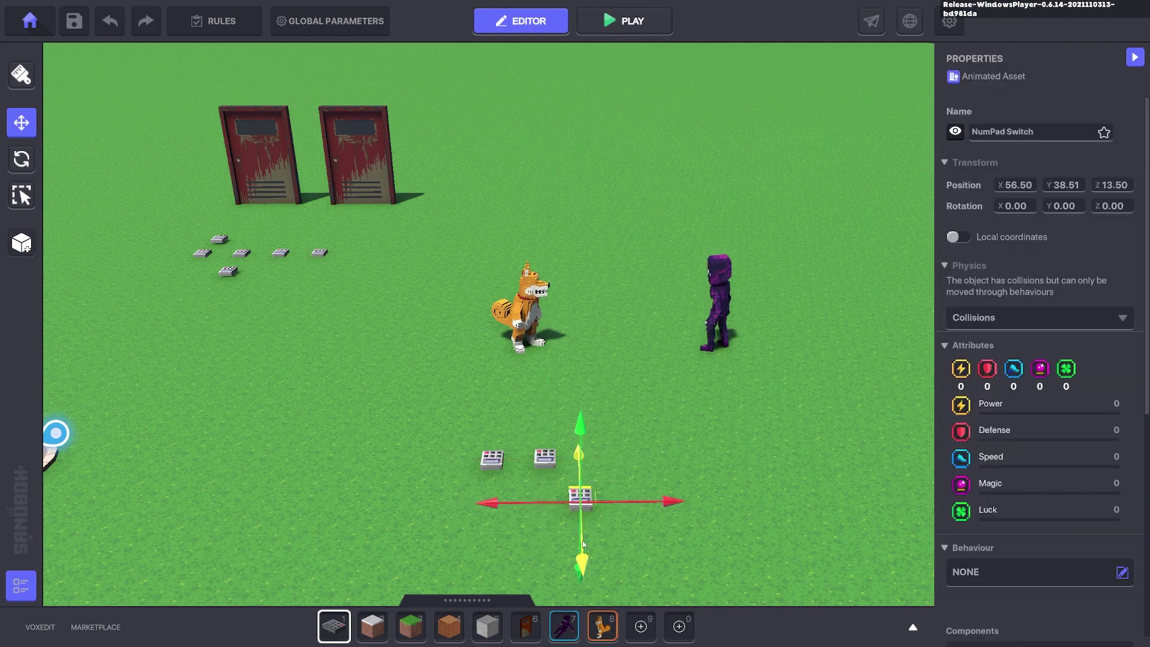
{"action": "left_click_drag", "start_coordinate": [581, 548], "coordinate": [588, 499]}
- Replace the third switch's tag with Convo.2 and set its instant death message to Convo.2
{"action": "scroll", "coordinate": [989, 493], "scroll_direction": "down", "scroll_amount": 5}
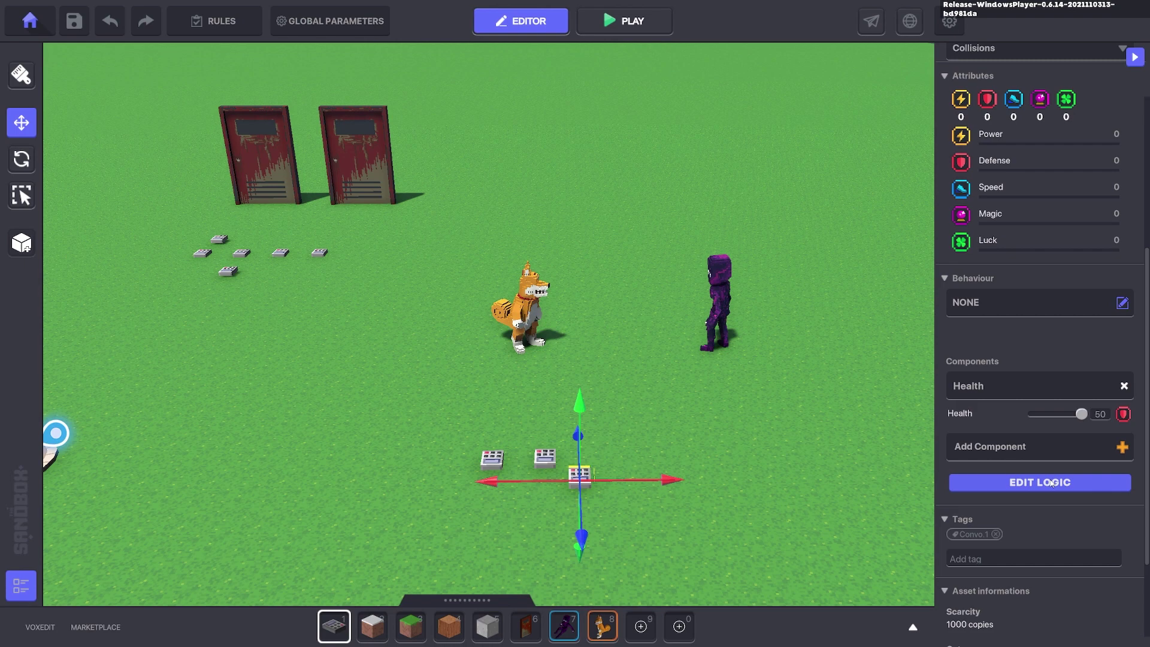
{"action": "left_click", "coordinate": [983, 561]}
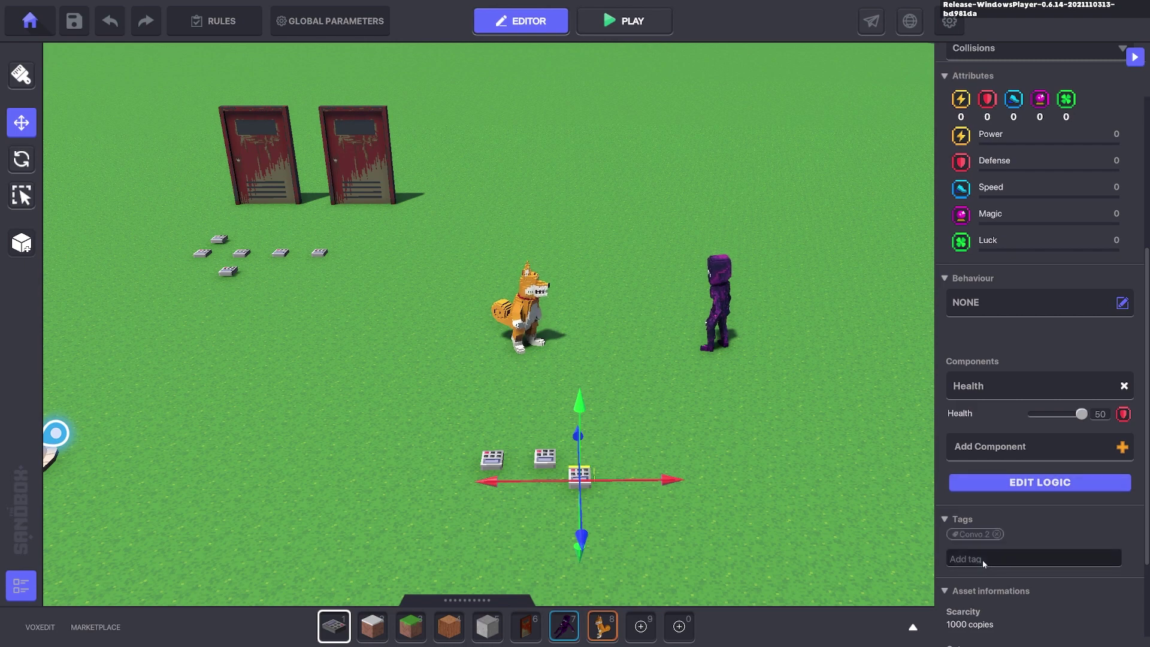
{"action": "left_click", "coordinate": [1009, 484]}
{"action": "scroll", "coordinate": [1019, 455], "scroll_direction": "down", "scroll_amount": 3}
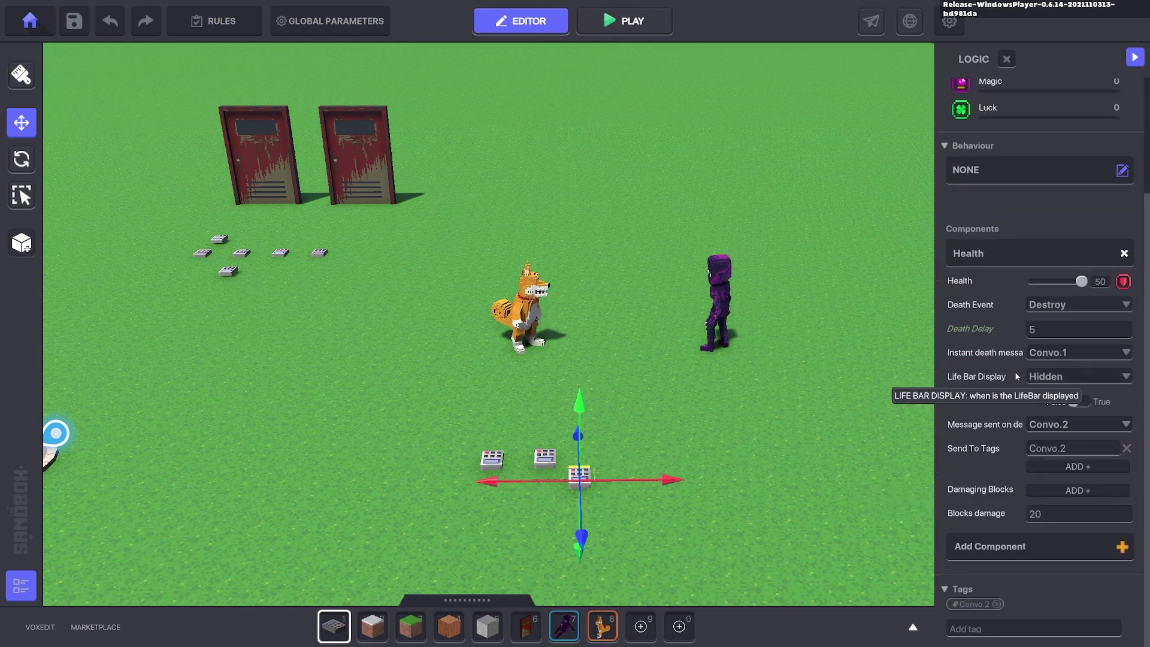
{"action": "left_click", "coordinate": [1056, 357]}
{"action": "key", "text": "ctrl+v"}
{"action": "left_click", "coordinate": [1062, 367]}
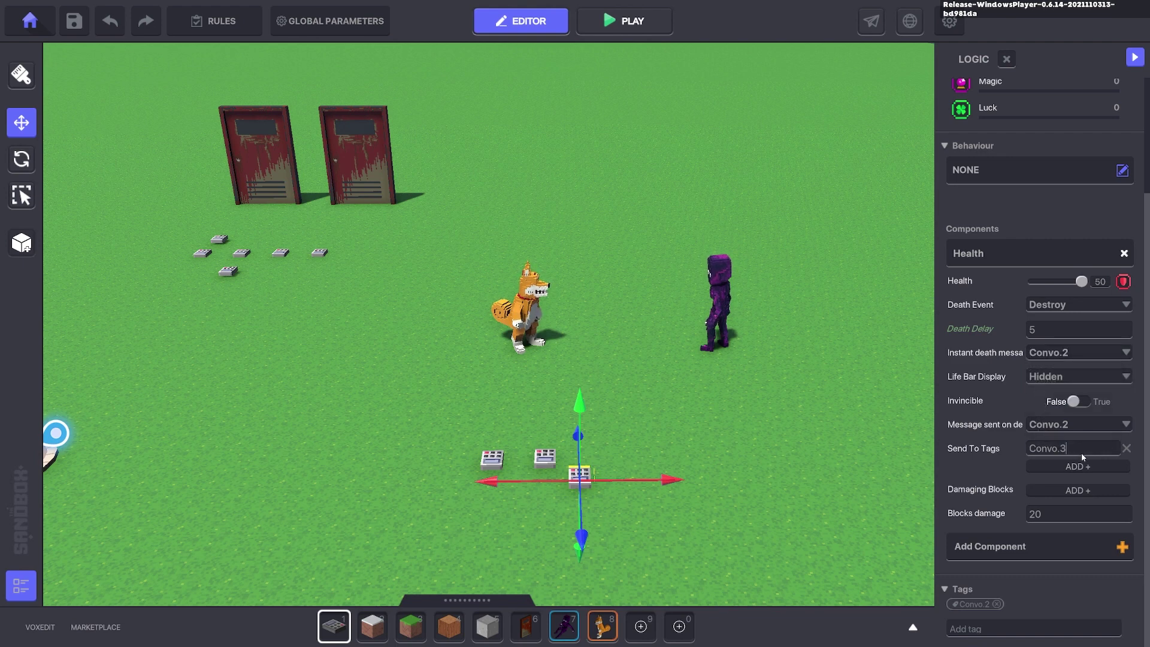
- Set the third switch's Send To Tags to Convo.3 and add Convo.3 as its message sent on death
{"action": "key", "text": "ctrl+a"}
{"action": "key", "text": "ctrl+c"}
{"action": "left_click", "coordinate": [1055, 423]}
{"action": "key", "text": "ctrl+v"}
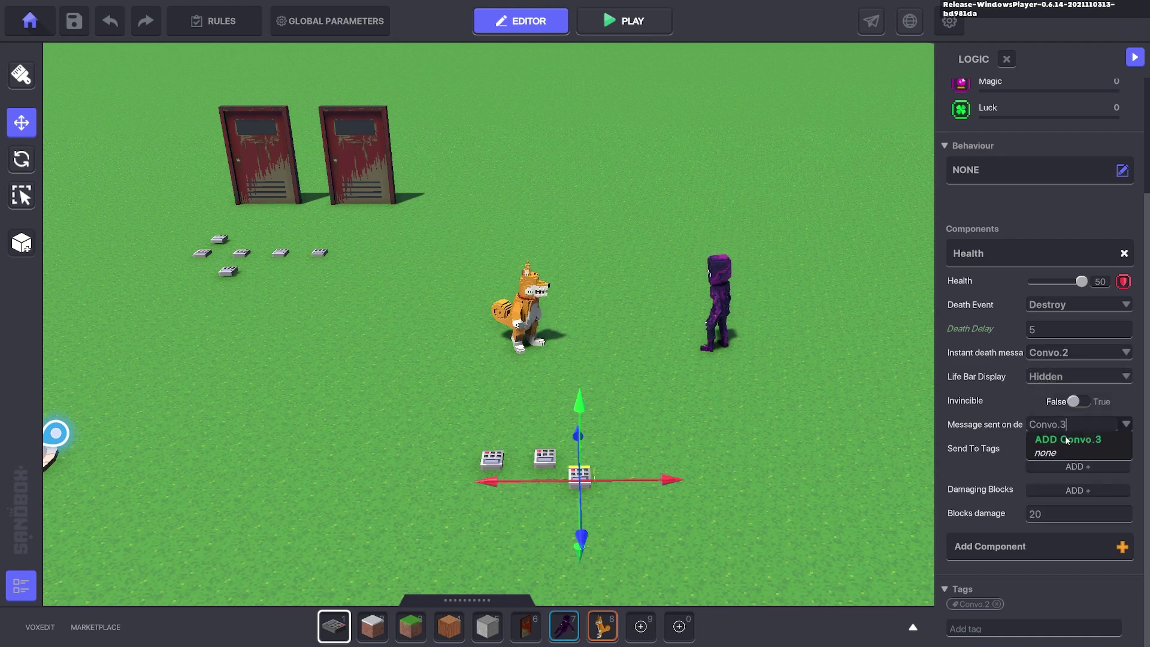
{"action": "left_click", "coordinate": [1067, 441]}
- Duplicate the third switch and place the copy at the end of the row, nearest the superhero
{"action": "key", "text": "ctrl+d"}
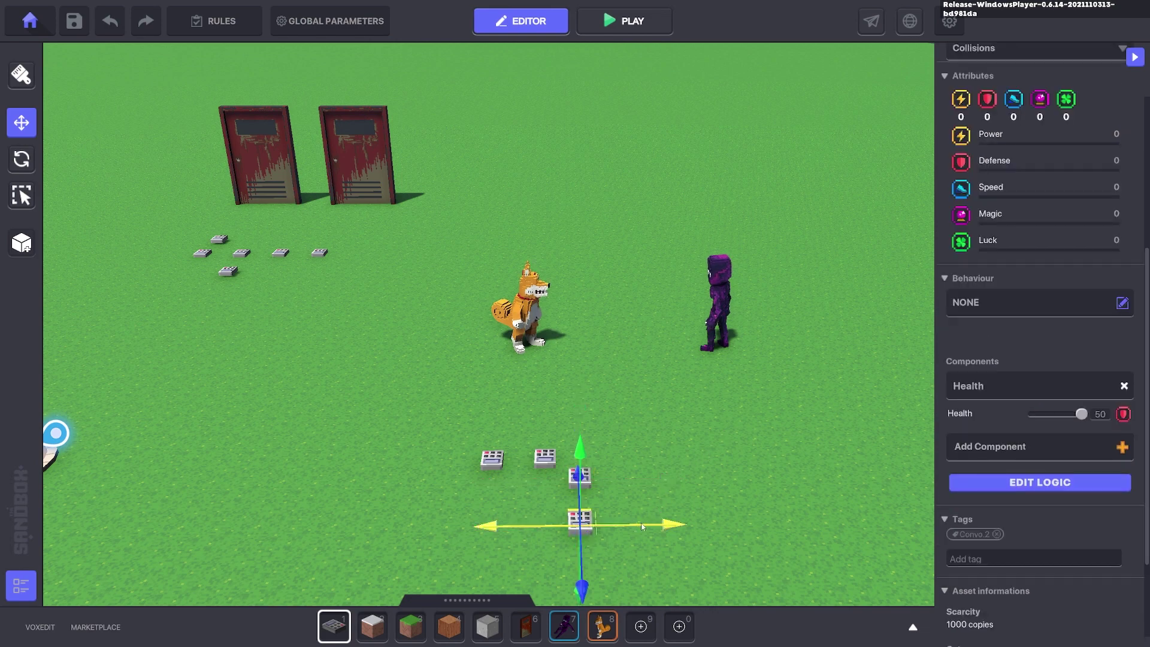
{"action": "left_click_drag", "start_coordinate": [643, 526], "coordinate": [719, 526]}
{"action": "left_click_drag", "start_coordinate": [668, 558], "coordinate": [661, 513]}
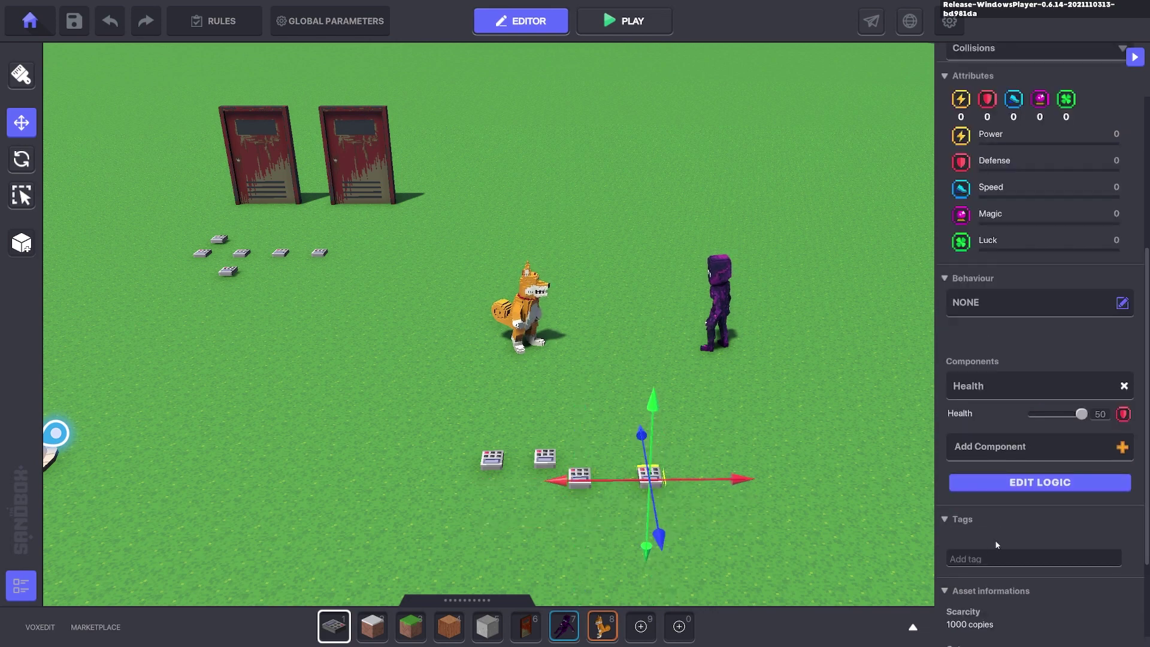
- Replace the fourth switch's tag with Convo.3 and set its instant death message to Convo.3
{"action": "left_click", "coordinate": [1048, 483]}
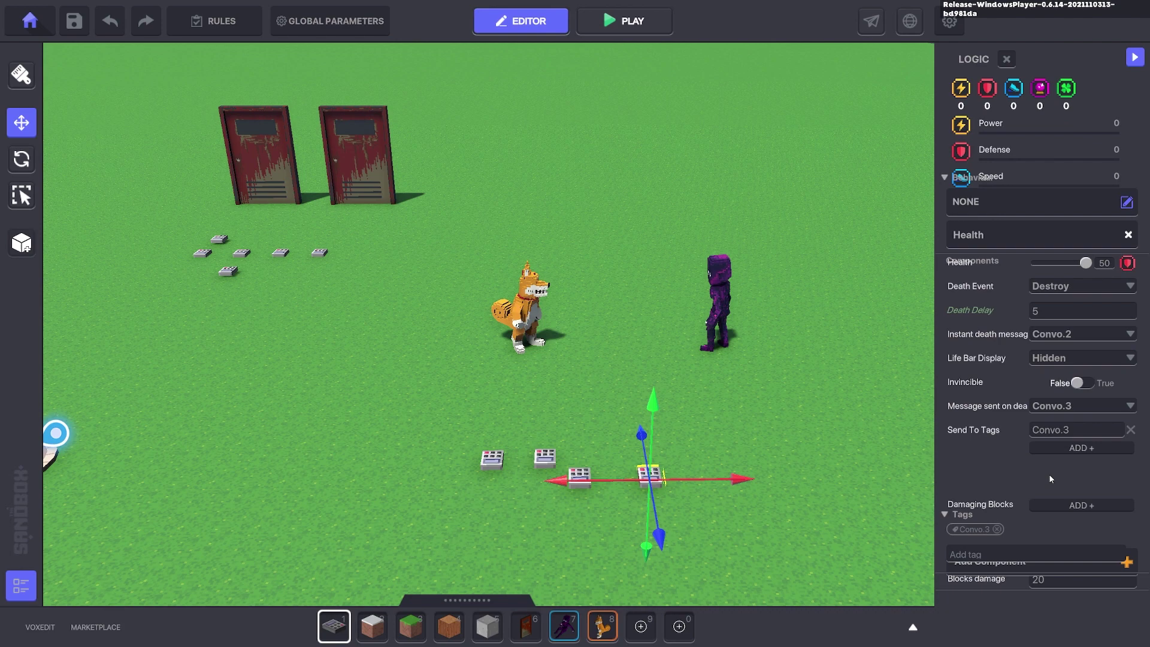
{"action": "left_click", "coordinate": [1054, 501]}
{"action": "scroll", "coordinate": [1054, 527], "scroll_direction": "down", "scroll_amount": 5}
{"action": "left_click", "coordinate": [1055, 515]}
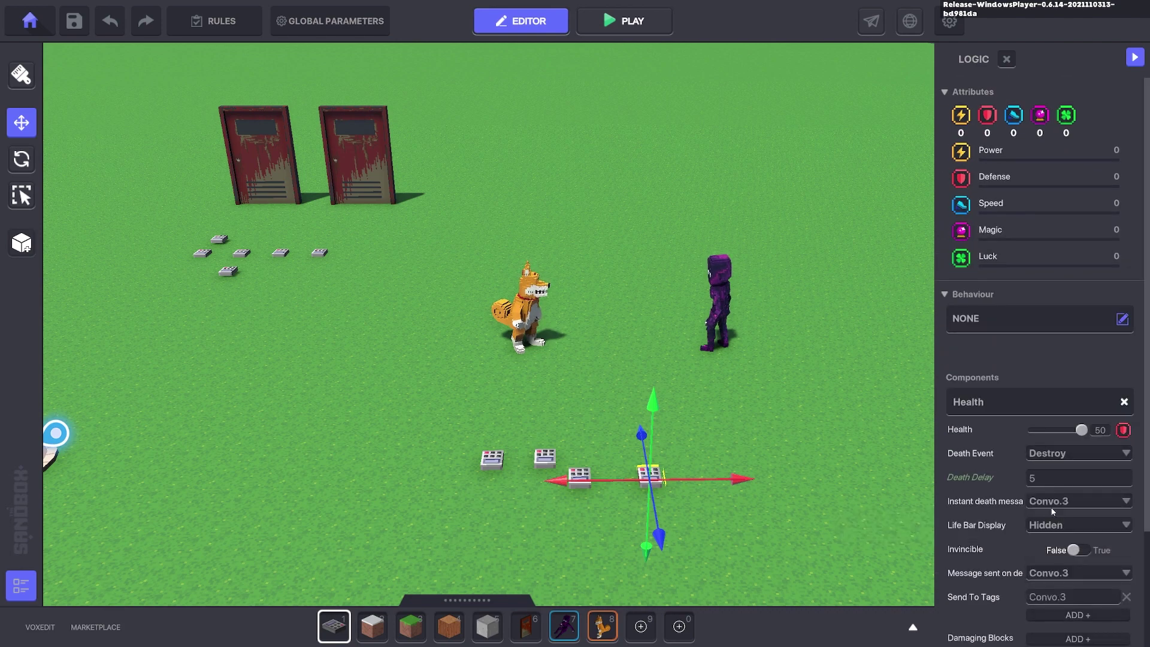
- Change the fourth switch's Send To Tags entry and use the same name as its message sent on death
{"action": "scroll", "coordinate": [1031, 497], "scroll_direction": "down", "scroll_amount": 2}
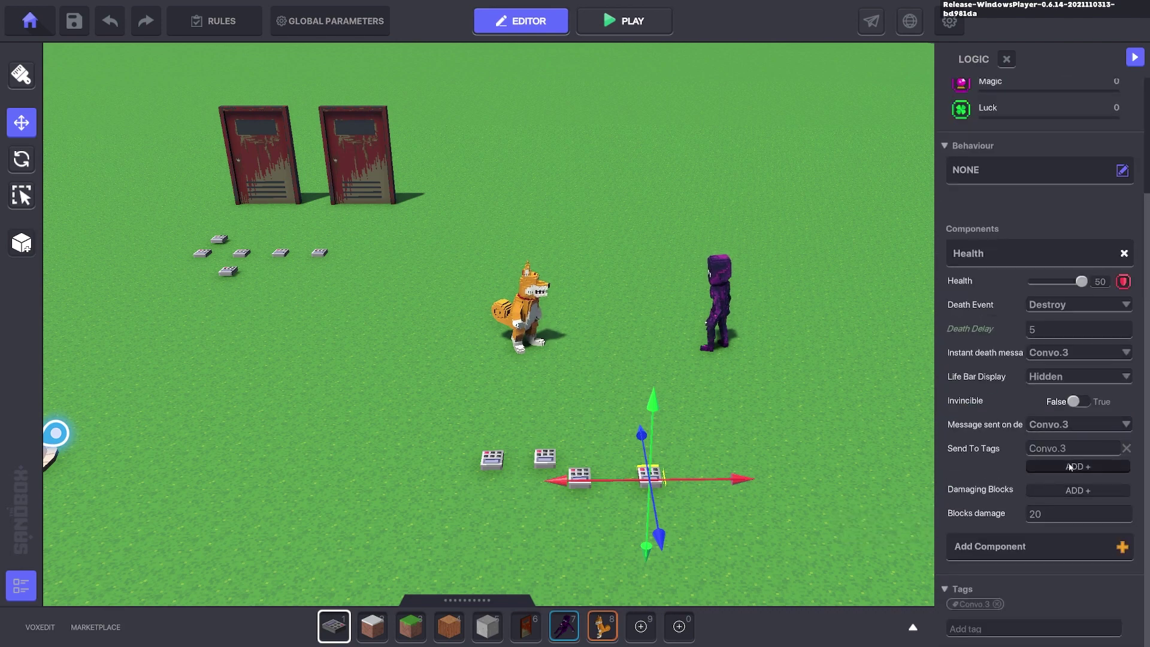
{"action": "key", "text": "ctrl+a"}
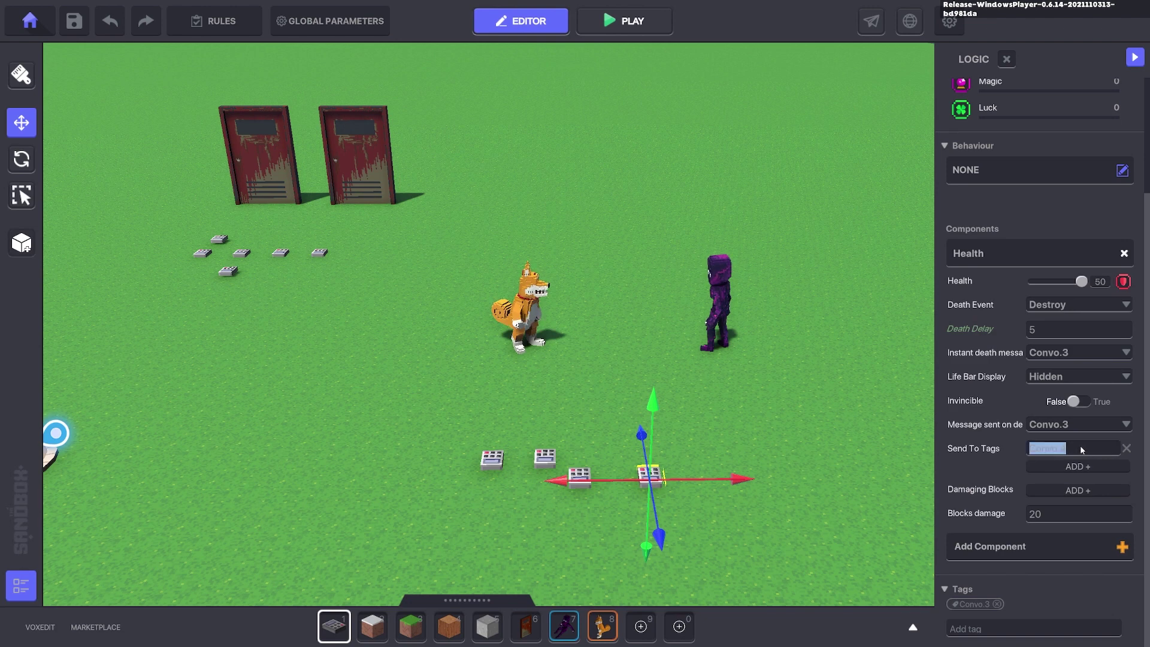
{"action": "key", "text": "ctrl+c"}
{"action": "left_click", "coordinate": [1076, 426]}
{"action": "key", "text": "ctrl+v"}
{"action": "left_click", "coordinate": [1065, 441]}
{"action": "left_click", "coordinate": [564, 374]}
- Place a new NumPad Switch on the grass right in front of Dogejira's feet
{"action": "left_click", "coordinate": [325, 635]}
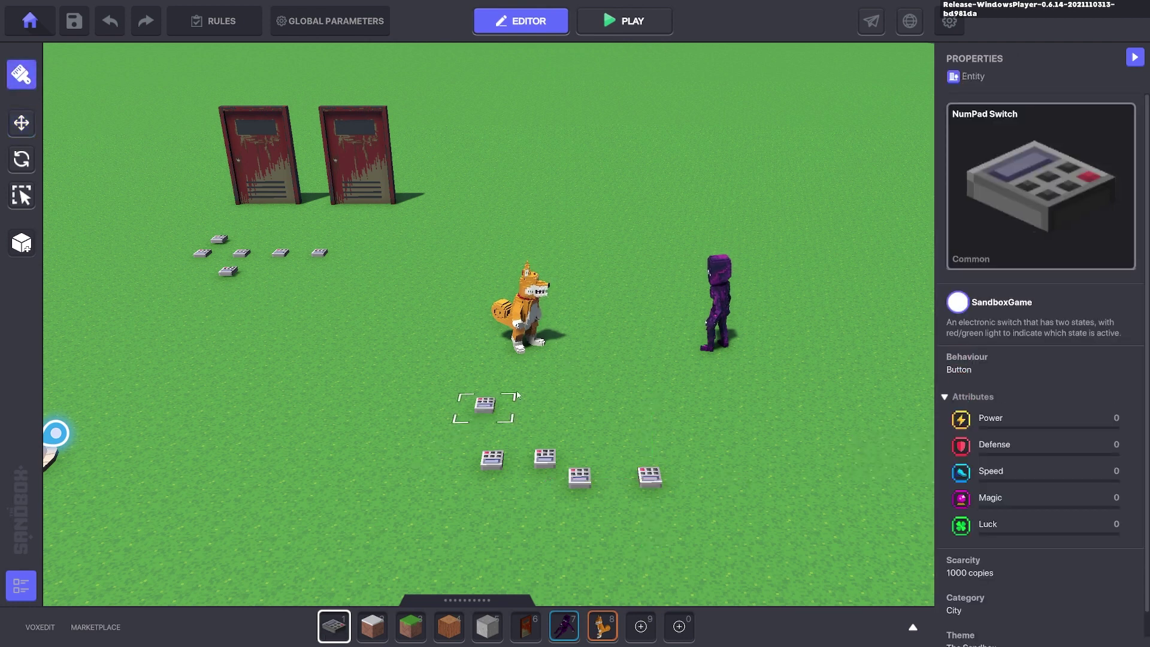
{"action": "left_click", "coordinate": [523, 385]}
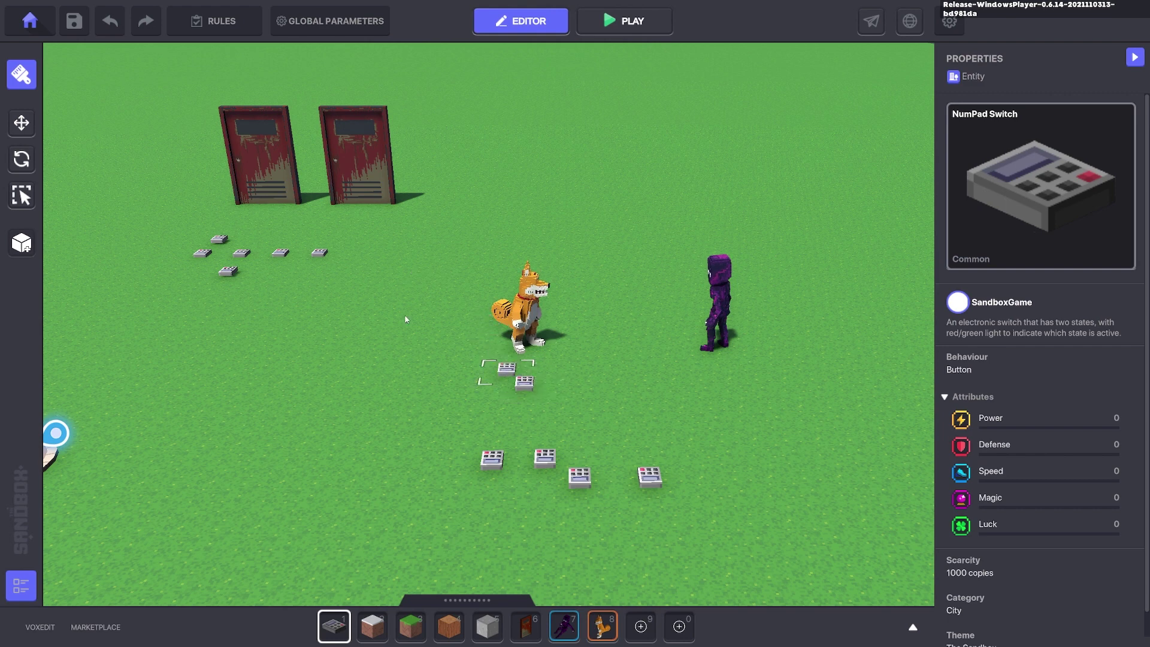
{"action": "left_click", "coordinate": [23, 124]}
- Make the new switch beside Dogejira invisible and set its physics to No Collisions
{"action": "left_click", "coordinate": [524, 382]}
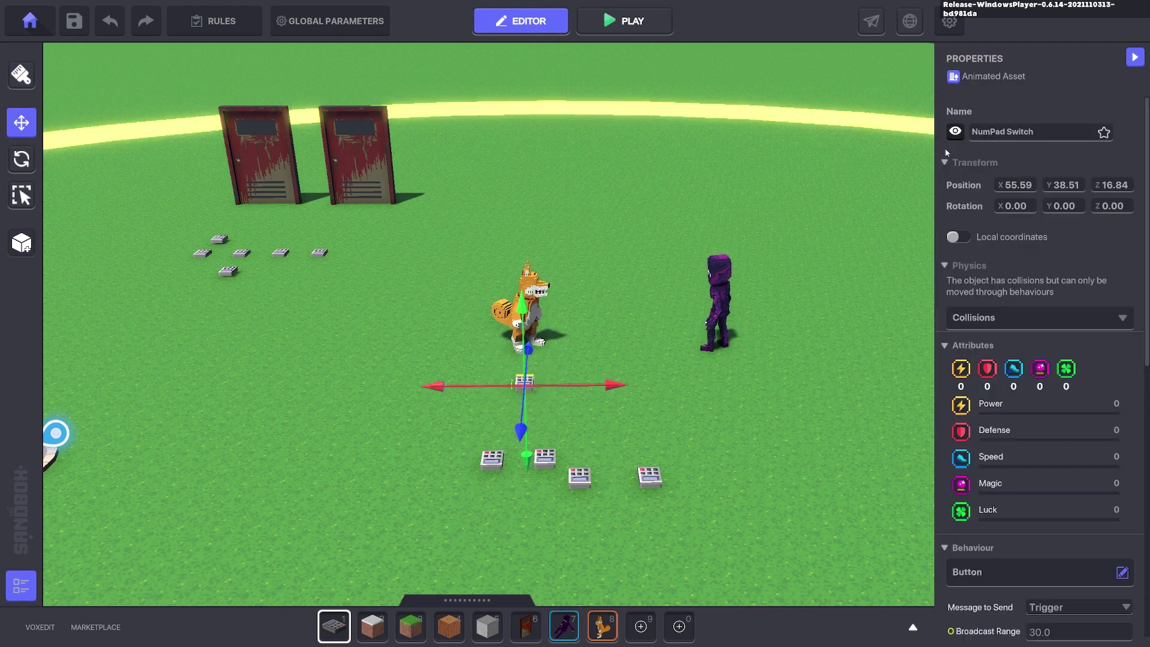
{"action": "left_click", "coordinate": [1028, 318]}
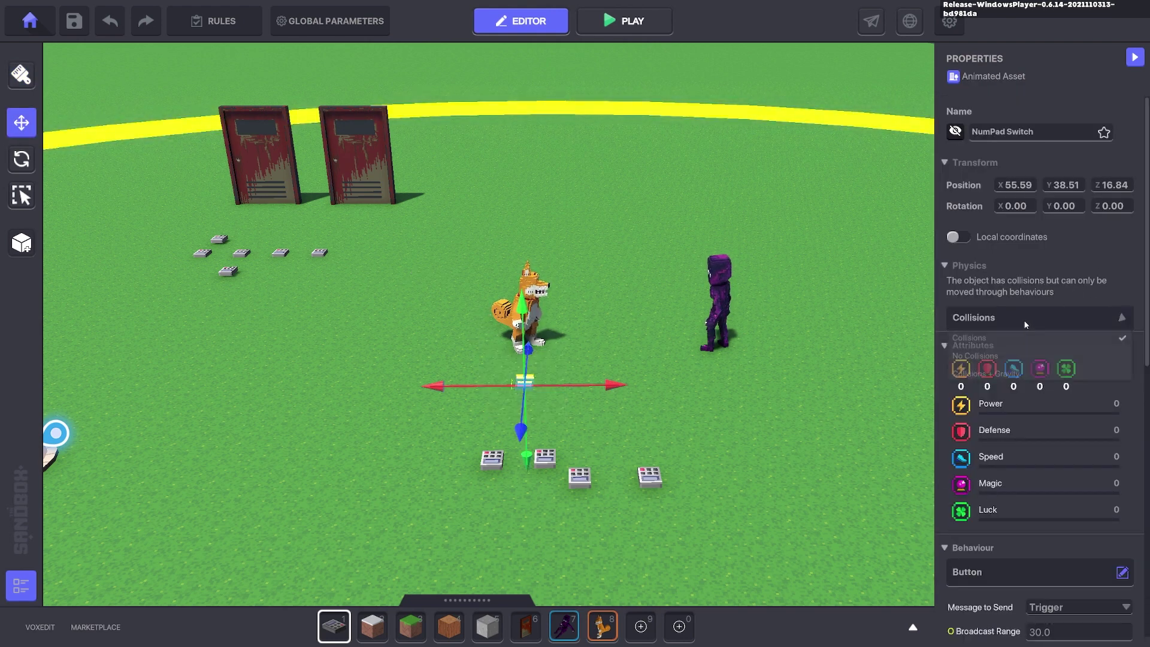
{"action": "left_click", "coordinate": [982, 355]}
- Move the hidden switch above Dogejira's head, to about X 55.69, Y 40.51, Z 18.50
{"action": "right_click_drag", "start_coordinate": [683, 375], "coordinate": [631, 390]}
{"action": "left_click", "coordinate": [595, 393]}
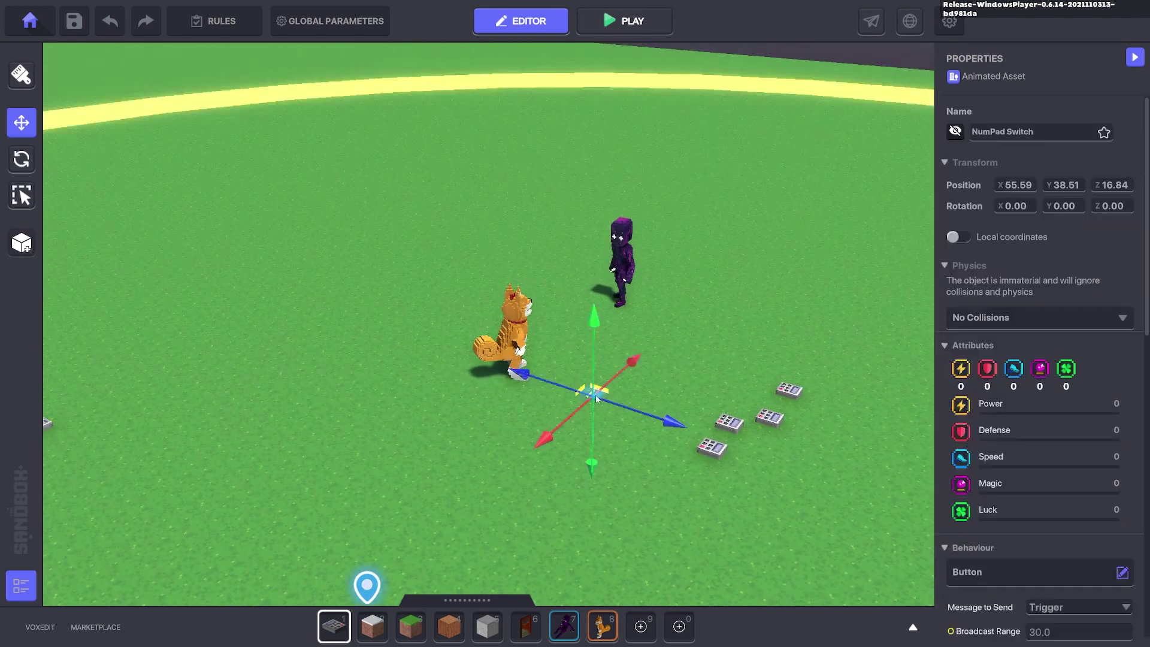
{"action": "left_click_drag", "start_coordinate": [629, 391], "coordinate": [550, 386]}
{"action": "left_click_drag", "start_coordinate": [517, 351], "coordinate": [511, 245]}
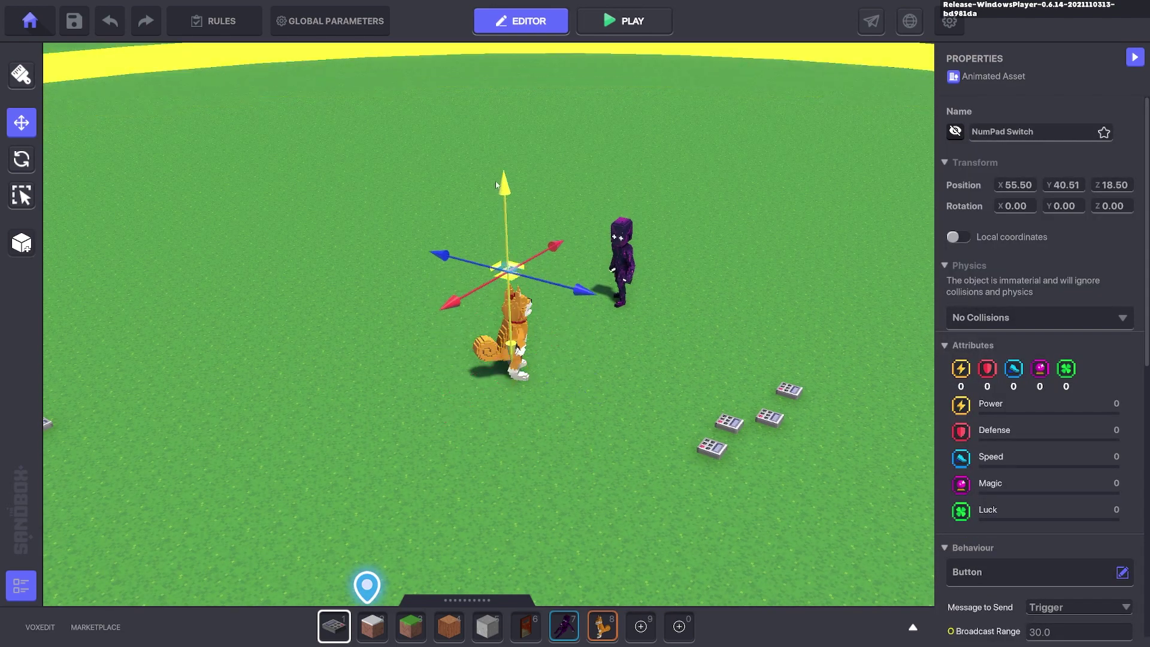
{"action": "right_click_drag", "start_coordinate": [693, 347], "coordinate": [602, 314]}
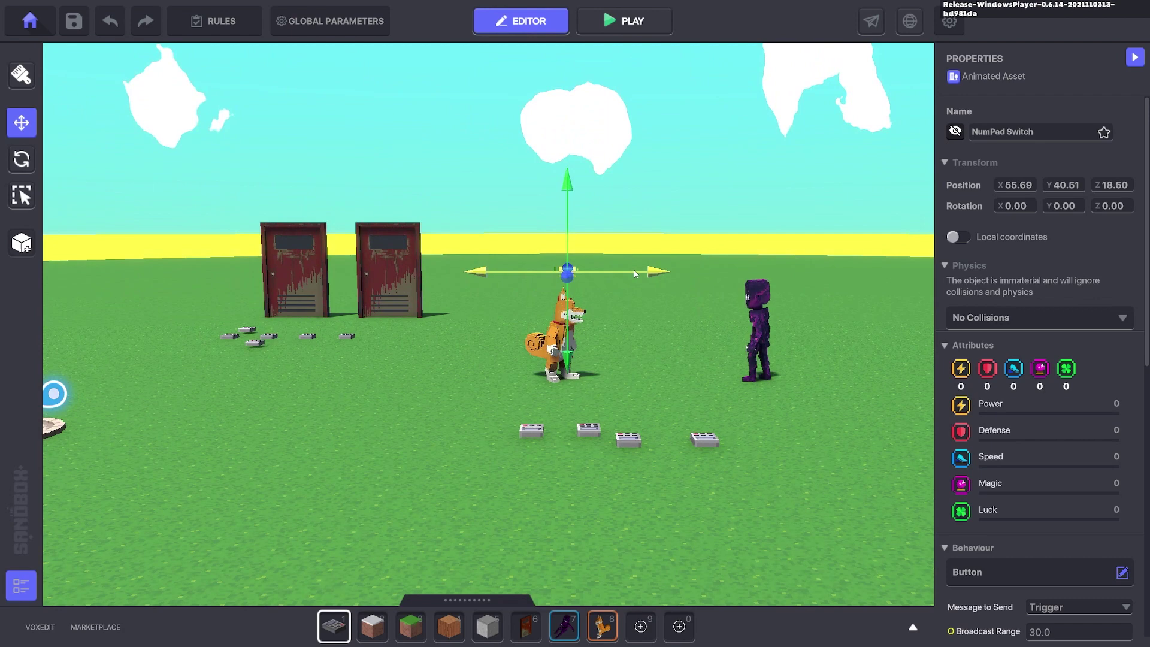
- Clear the hidden switch's Button behaviour, remove its Indicator component and add a Speaker component
{"action": "scroll", "coordinate": [1030, 301], "scroll_direction": "down", "scroll_amount": 5}
{"action": "left_click", "coordinate": [1030, 305]}
{"action": "left_click", "coordinate": [421, 230]}
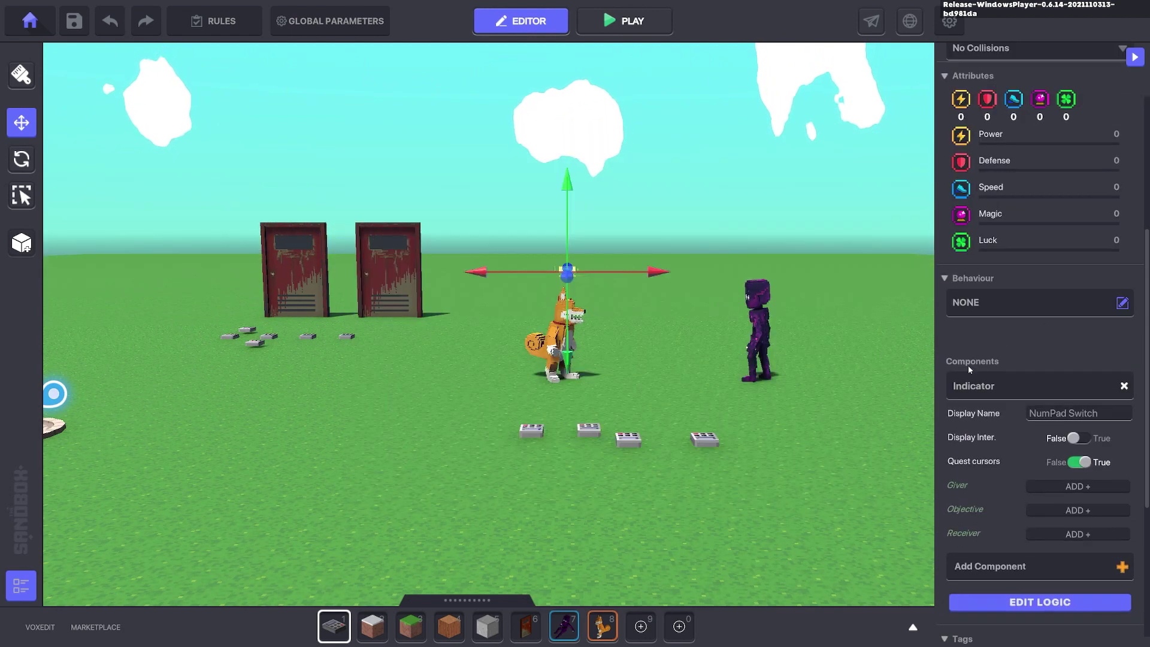
{"action": "left_click", "coordinate": [1124, 387]}
{"action": "left_click", "coordinate": [1070, 396]}
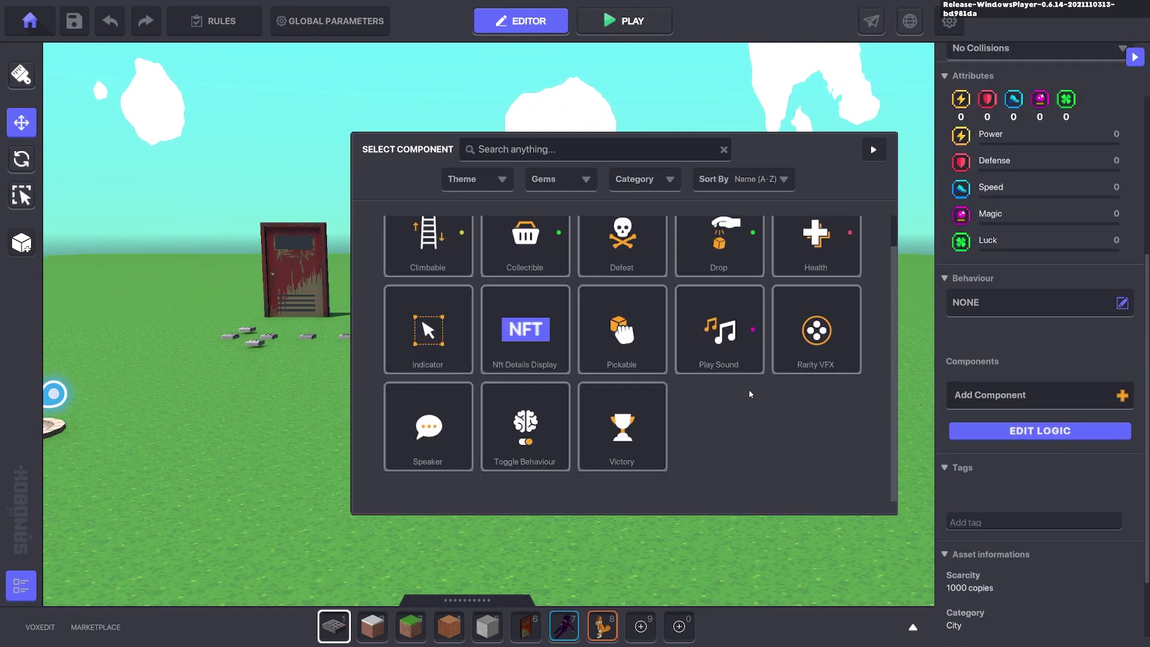
{"action": "left_click", "coordinate": [434, 436]}
- Set the Speaker's text to "Hello how are you?" and its required message to Start.Convo
{"action": "left_click", "coordinate": [991, 430]}
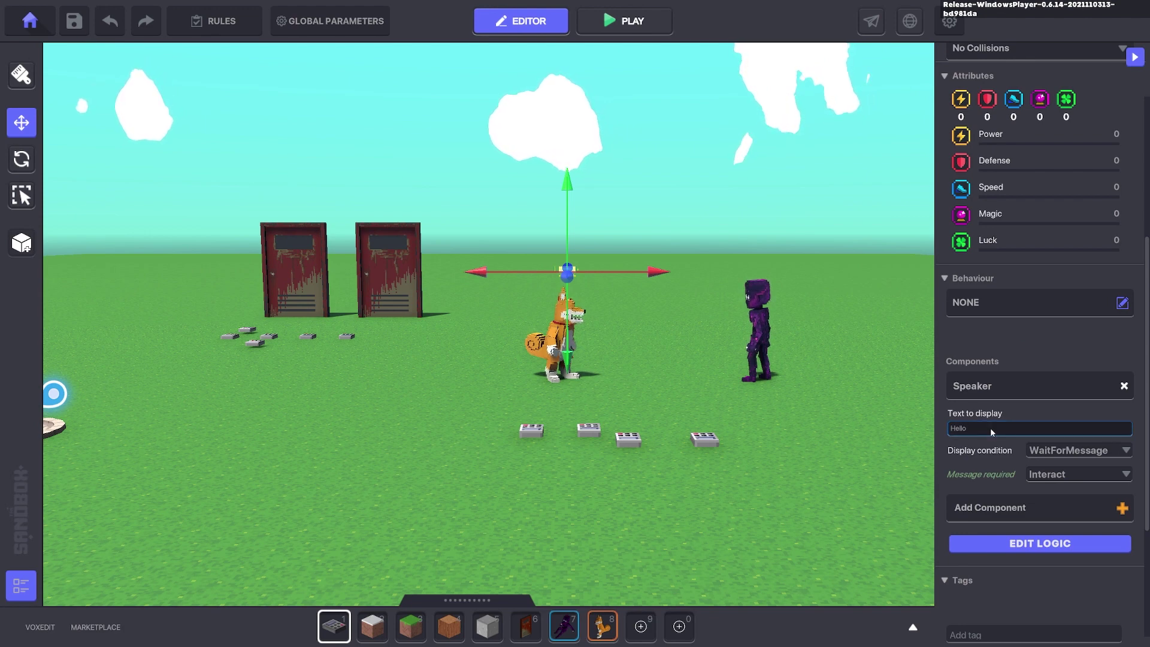
{"action": "type", "text": "w "}
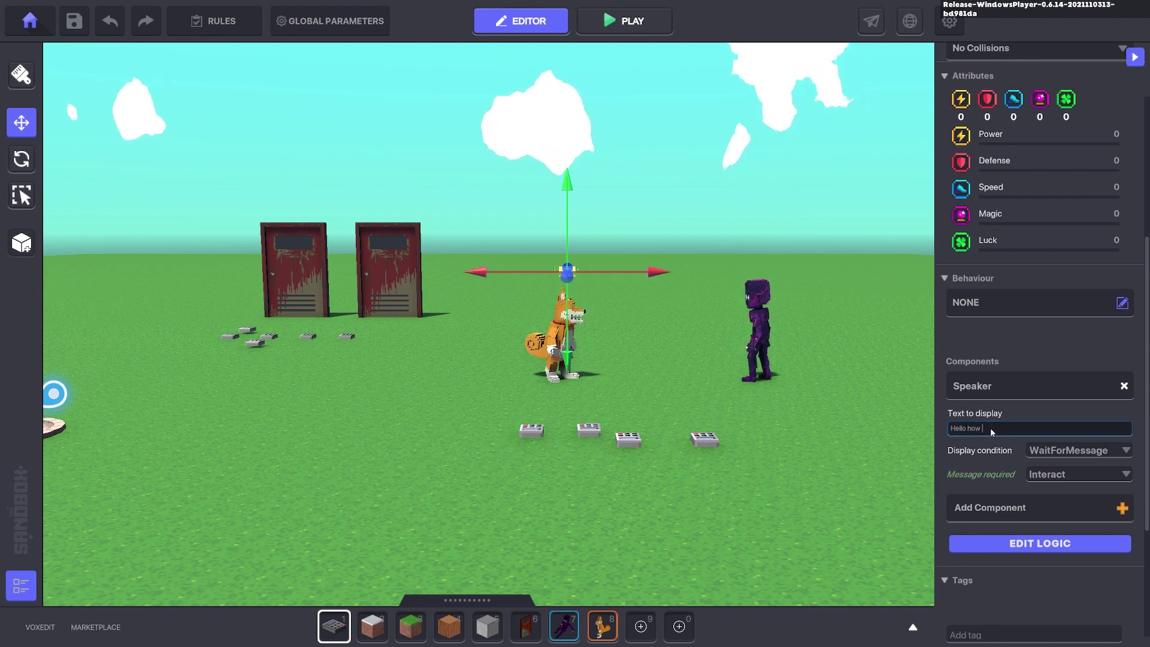
{"action": "type", "text": "are you?"}
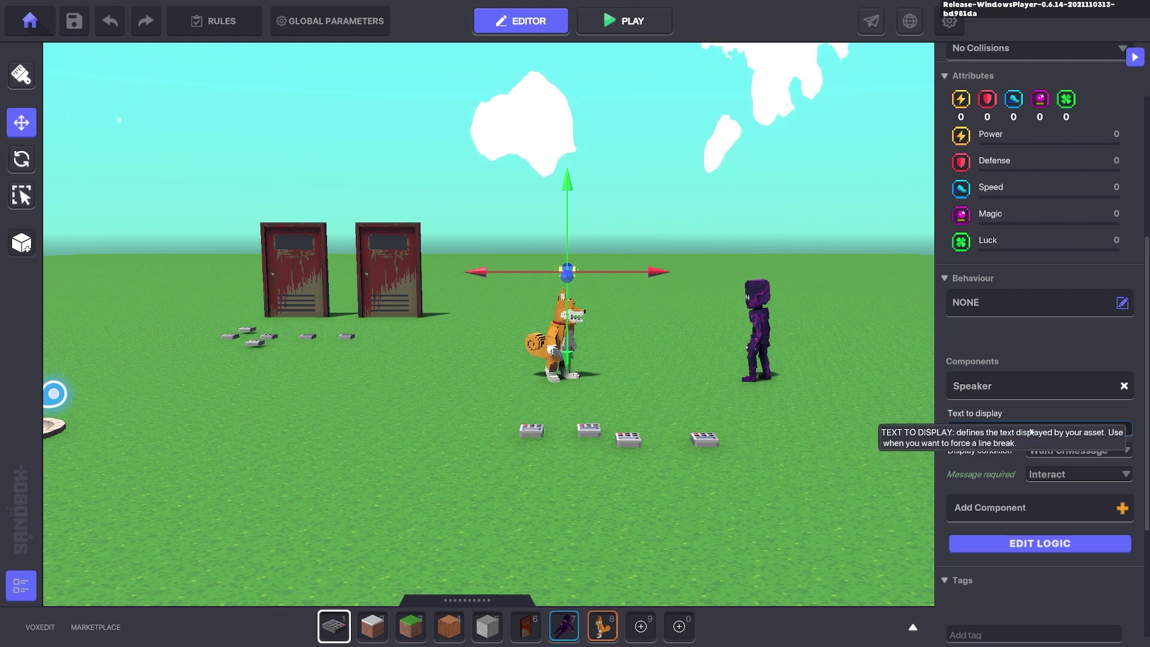
{"action": "left_click", "coordinate": [1053, 477]}
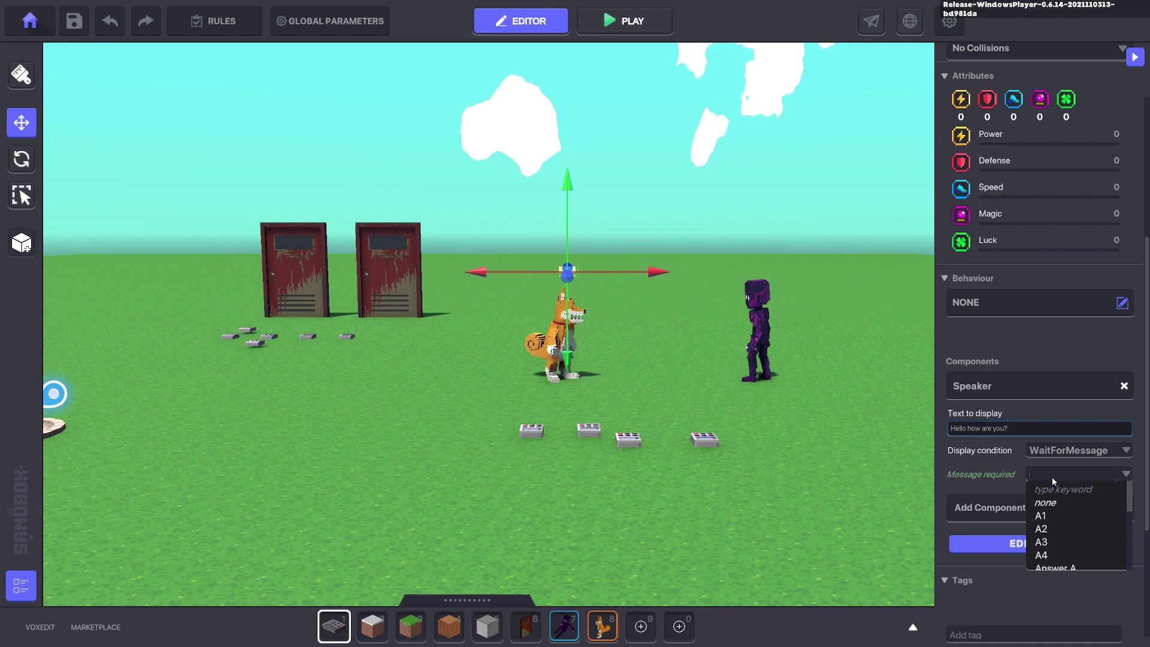
{"action": "type", "text": "Star"}
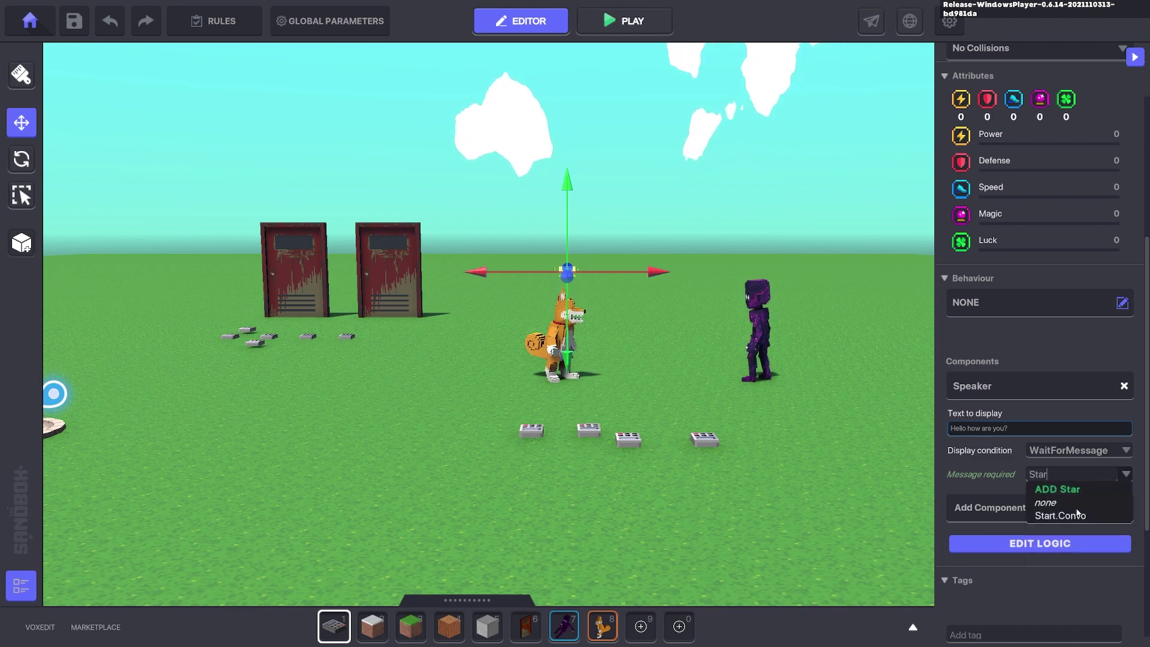
{"action": "left_click", "coordinate": [1071, 517]}
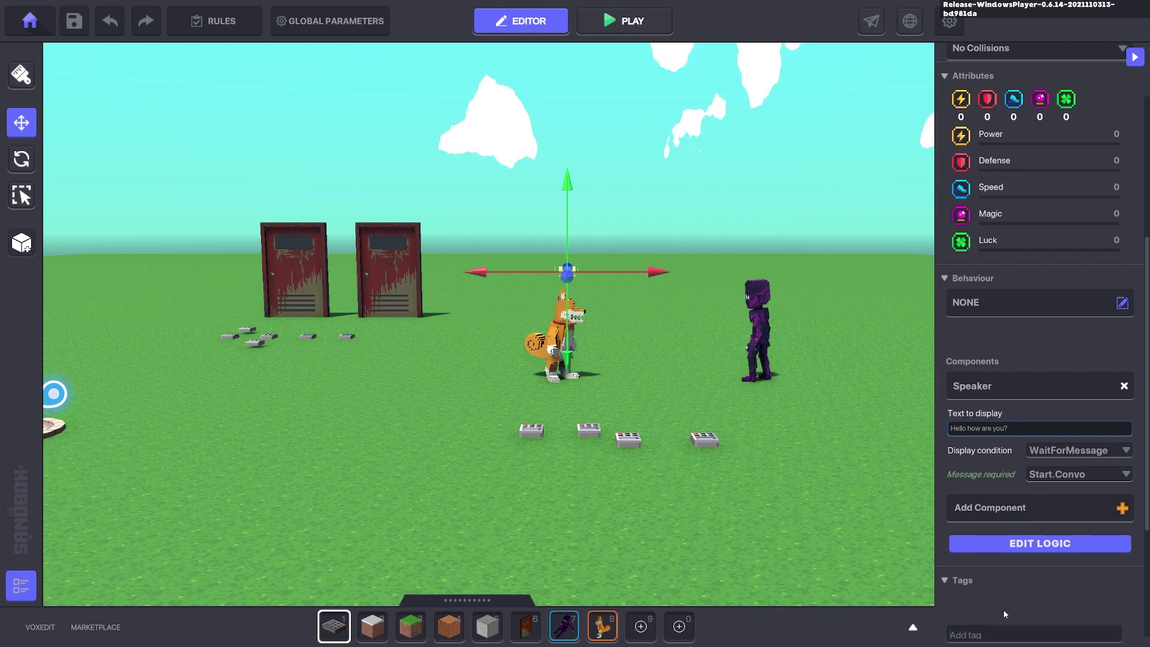
- Check the message Dogejira's Speaker sends and the Health message settings of the first switch in the front row
{"action": "left_click_drag", "start_coordinate": [657, 347], "coordinate": [662, 373], "text": "alt"}
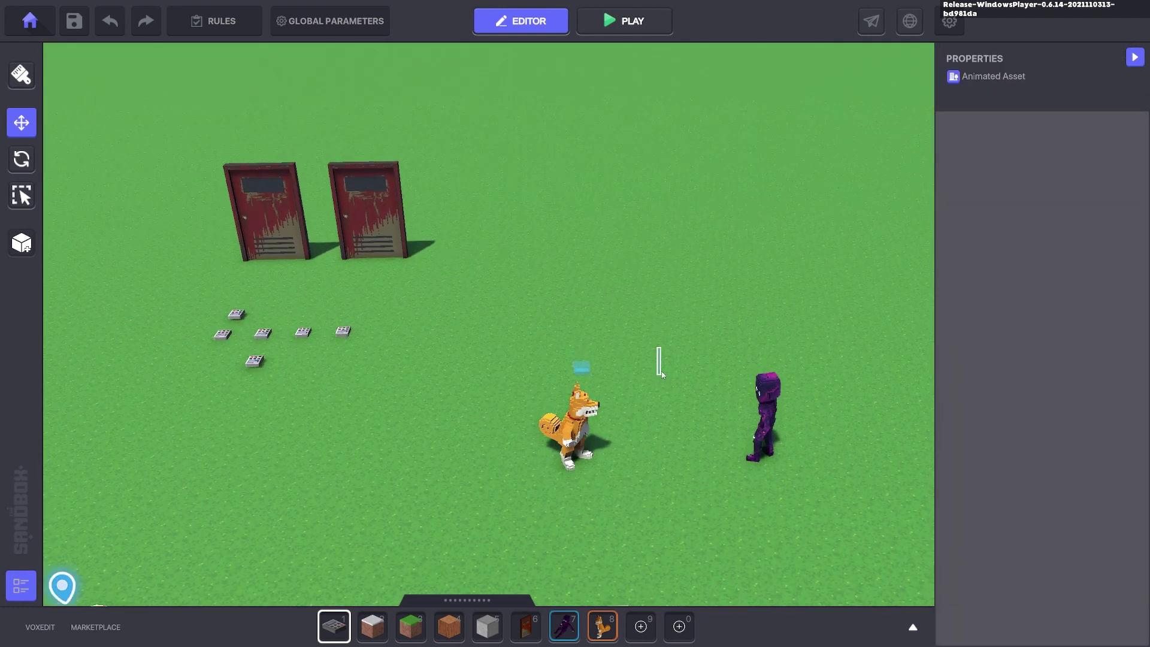
{"action": "left_click", "coordinate": [579, 430]}
{"action": "scroll", "coordinate": [1029, 454], "scroll_direction": "down", "scroll_amount": 5}
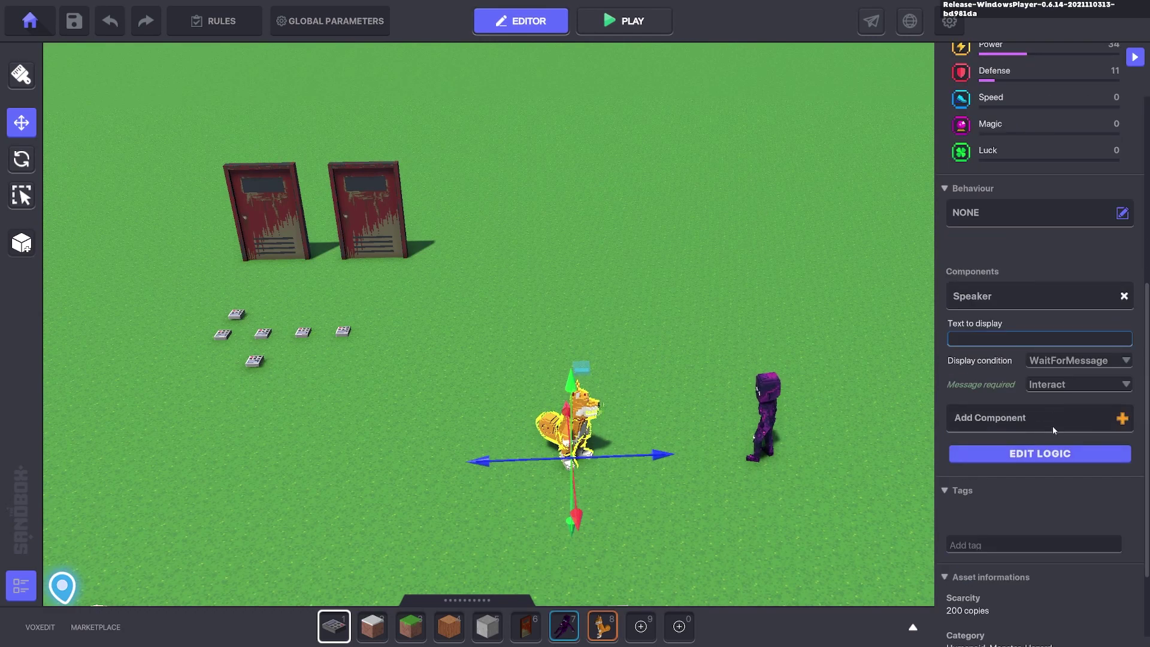
{"action": "left_click", "coordinate": [1039, 455]}
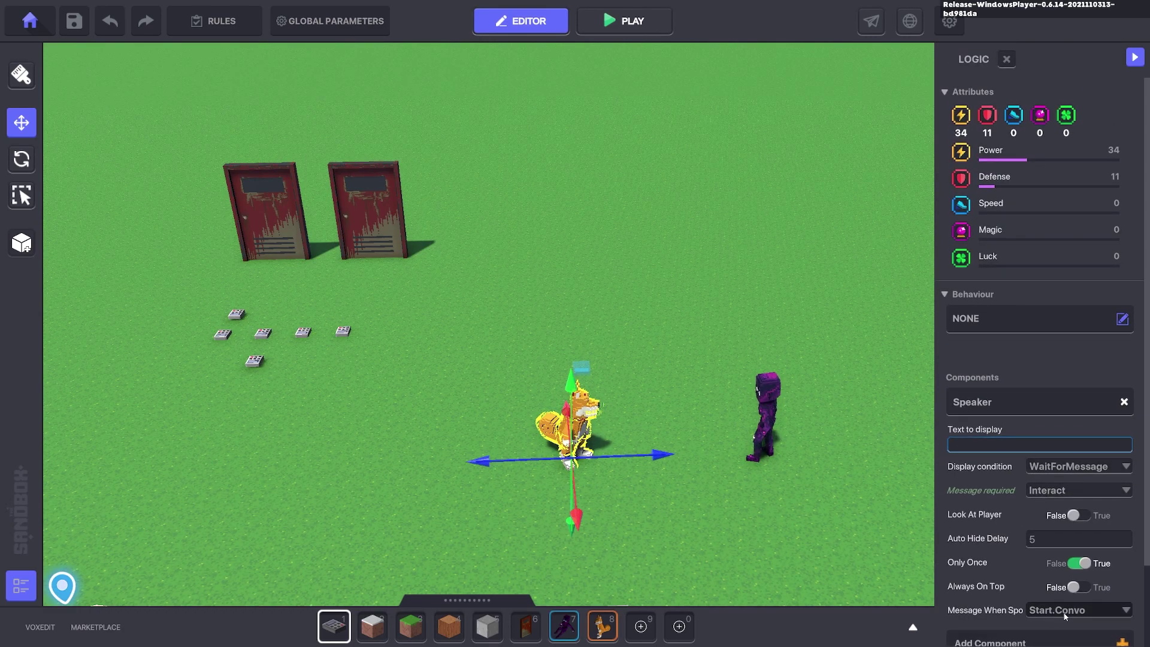
{"action": "right_click_drag", "start_coordinate": [641, 356], "coordinate": [647, 379]}
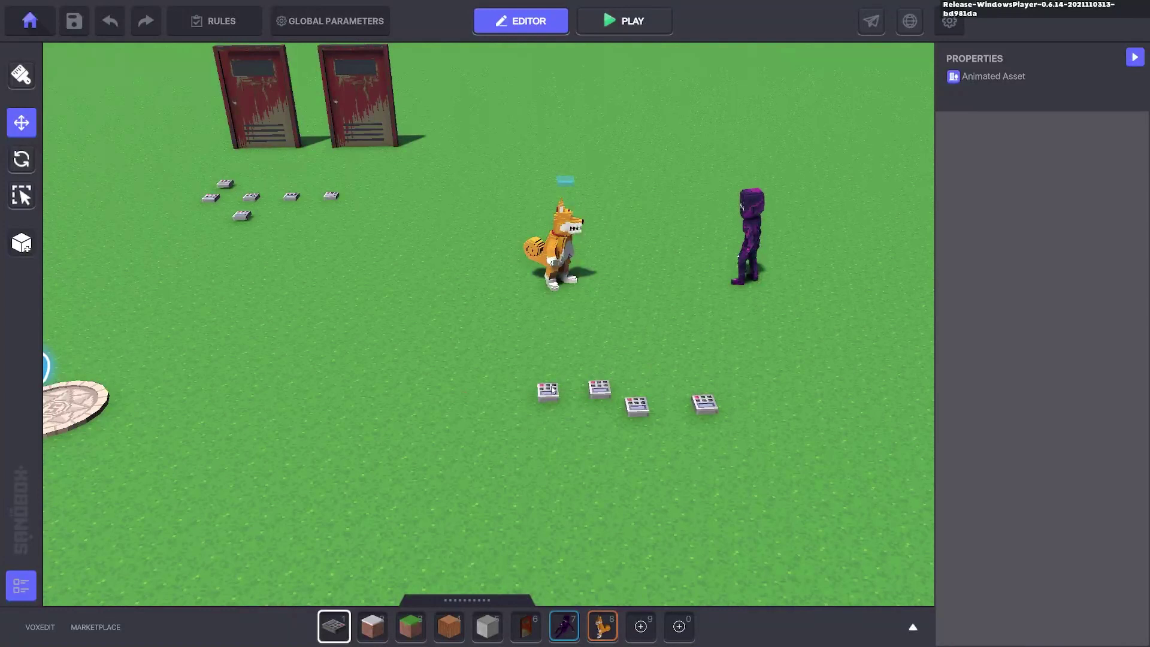
{"action": "left_click", "coordinate": [548, 389]}
{"action": "scroll", "coordinate": [1051, 429], "scroll_direction": "down", "scroll_amount": 5}
{"action": "left_click", "coordinate": [1026, 395]}
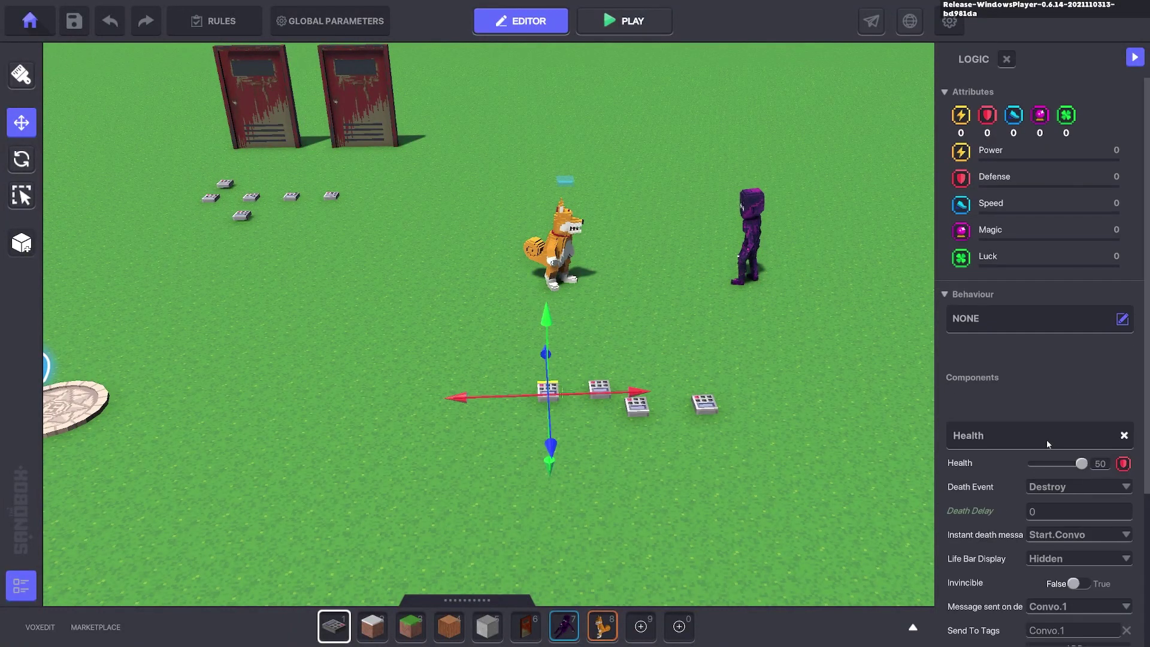
{"action": "scroll", "coordinate": [1050, 443], "scroll_direction": "down", "scroll_amount": 2}
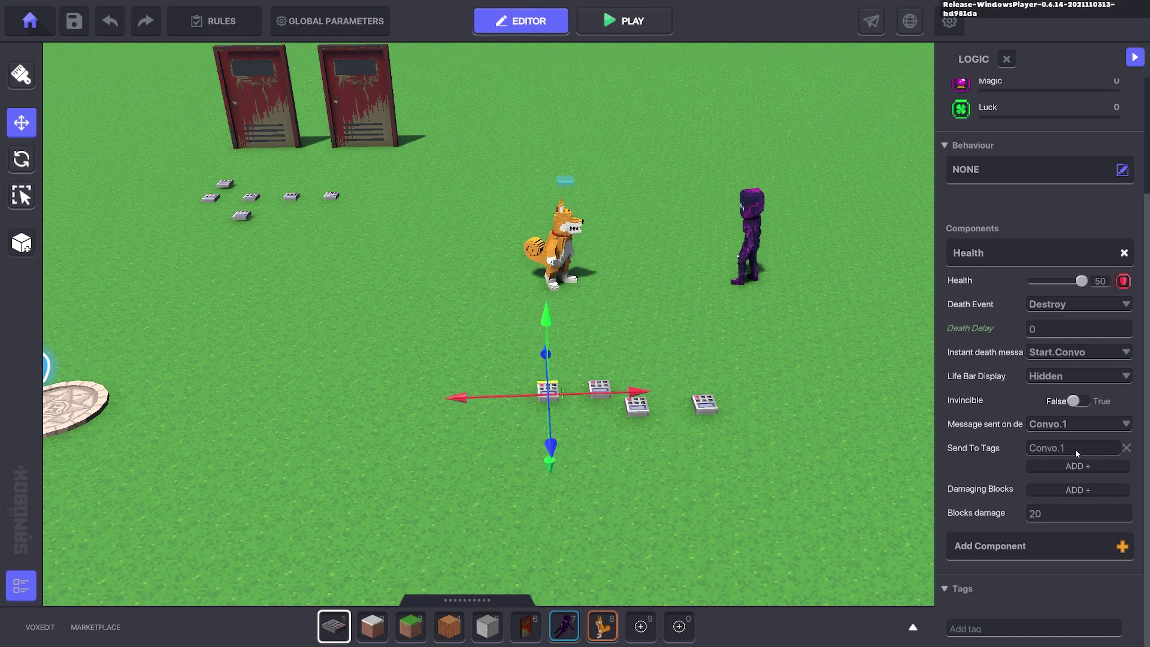
- Copy the first switch's Send To Tags entry and use Convo.1 as tag and required message for the hidden switch above Dogejira
{"action": "left_click", "coordinate": [1076, 450]}
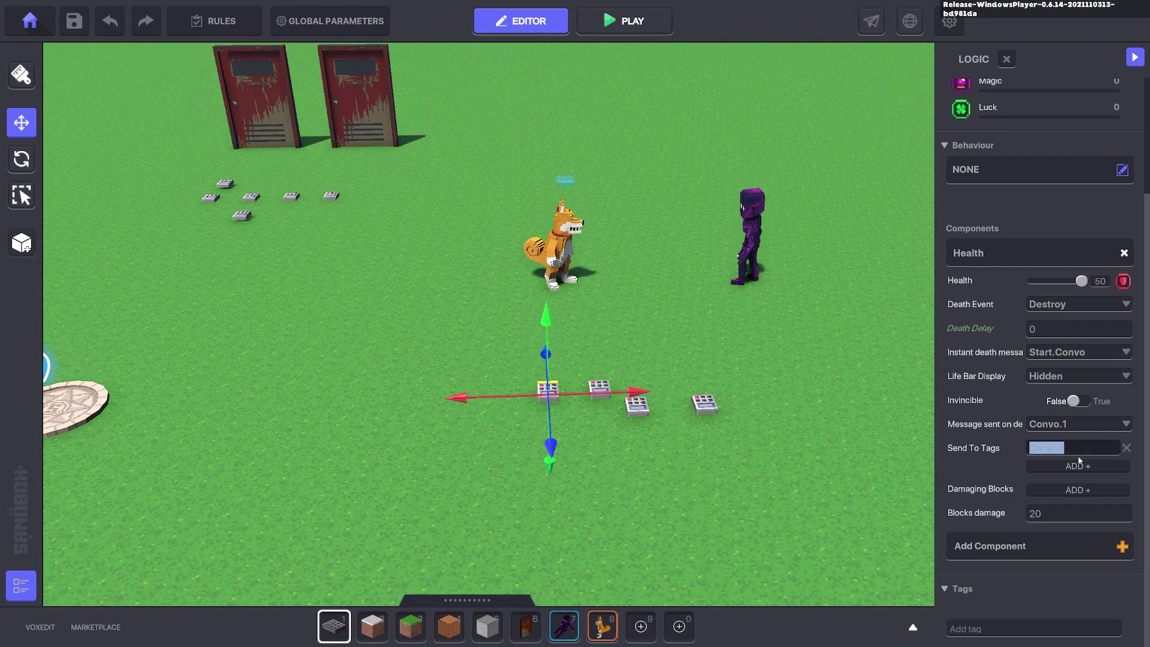
{"action": "left_click", "coordinate": [566, 180]}
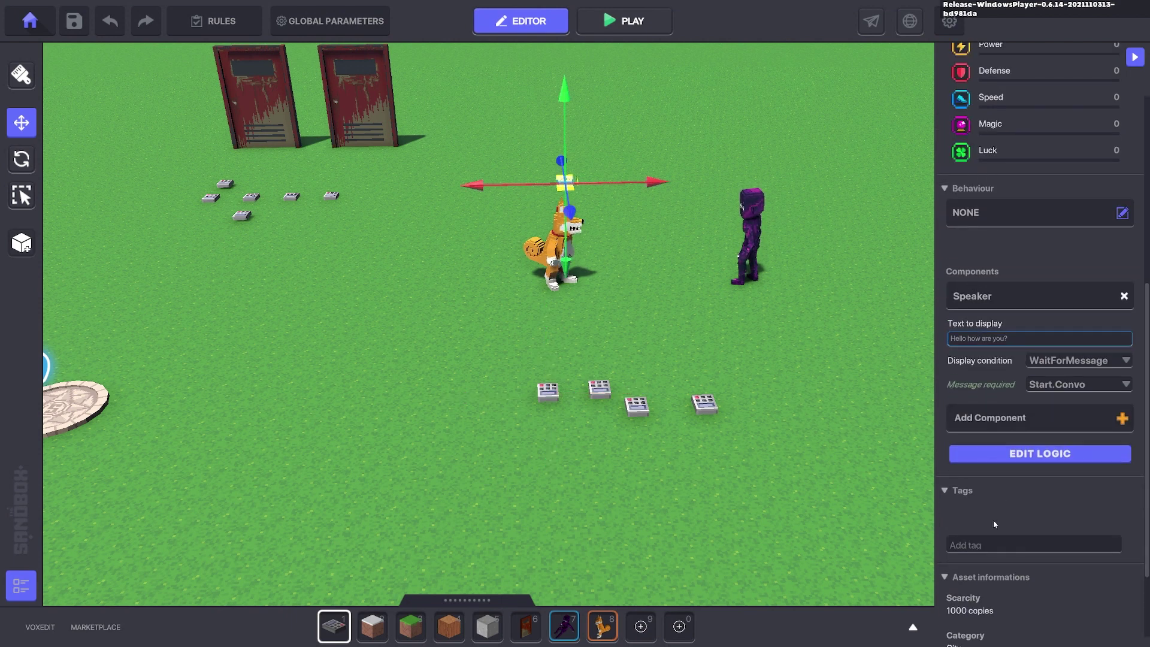
{"action": "type", "text": "Convo.1"}
{"action": "key", "text": "Return"}
{"action": "left_click", "coordinate": [1057, 384]}
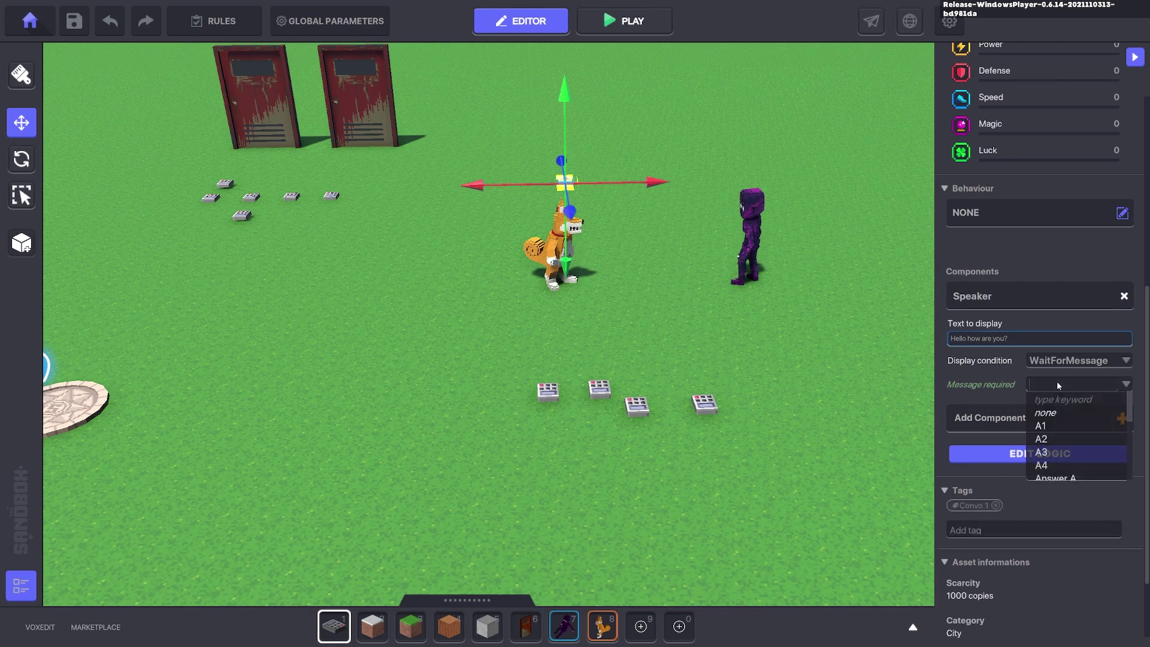
{"action": "type", "text": "Convo.1"}
{"action": "left_click", "coordinate": [1068, 399]}
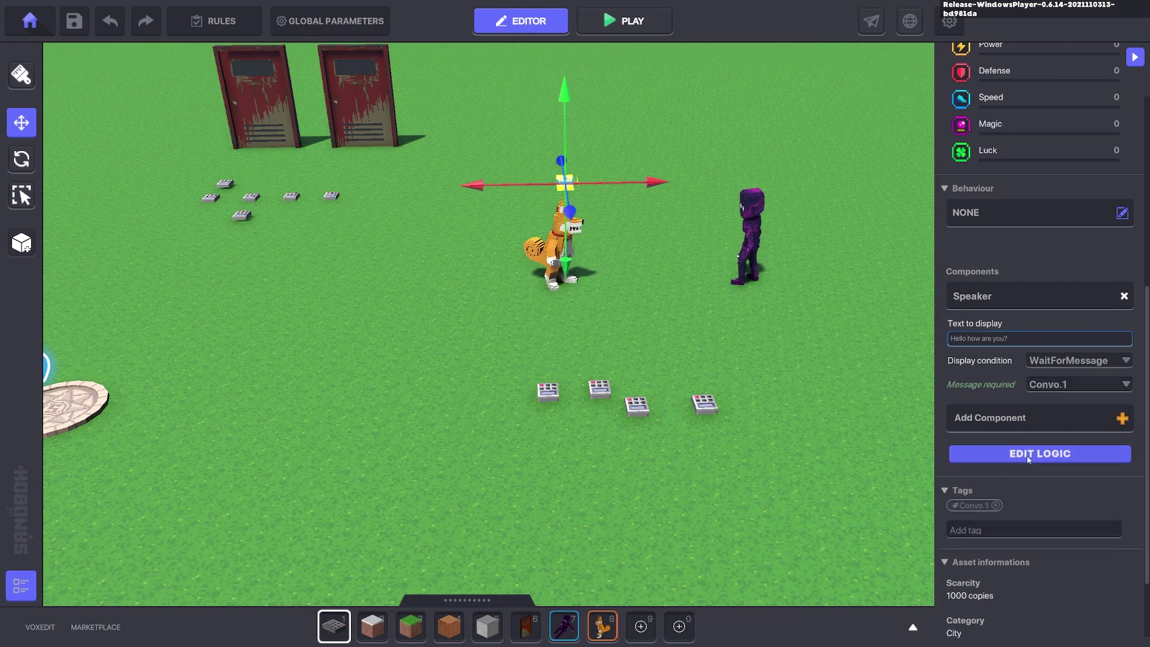
- Duplicate the hidden speaker switch and place the copy above the Cosmic Rift Superhero's head
{"action": "middle_click_drag", "start_coordinate": [660, 263], "coordinate": [648, 284]}
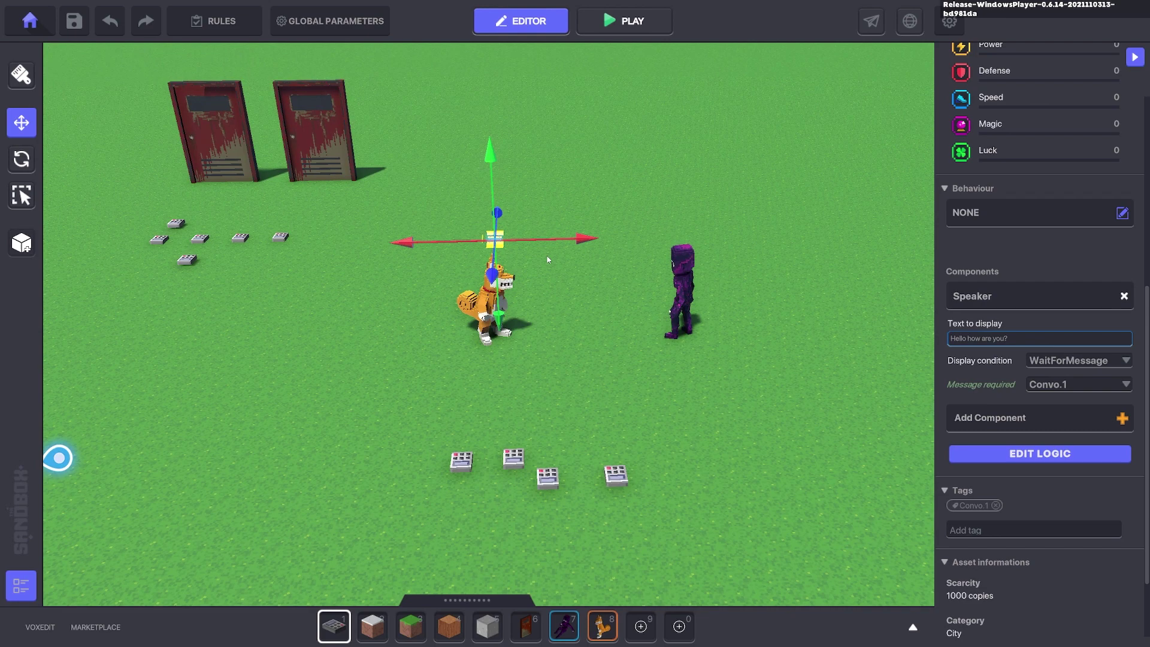
{"action": "left_click", "coordinate": [681, 282]}
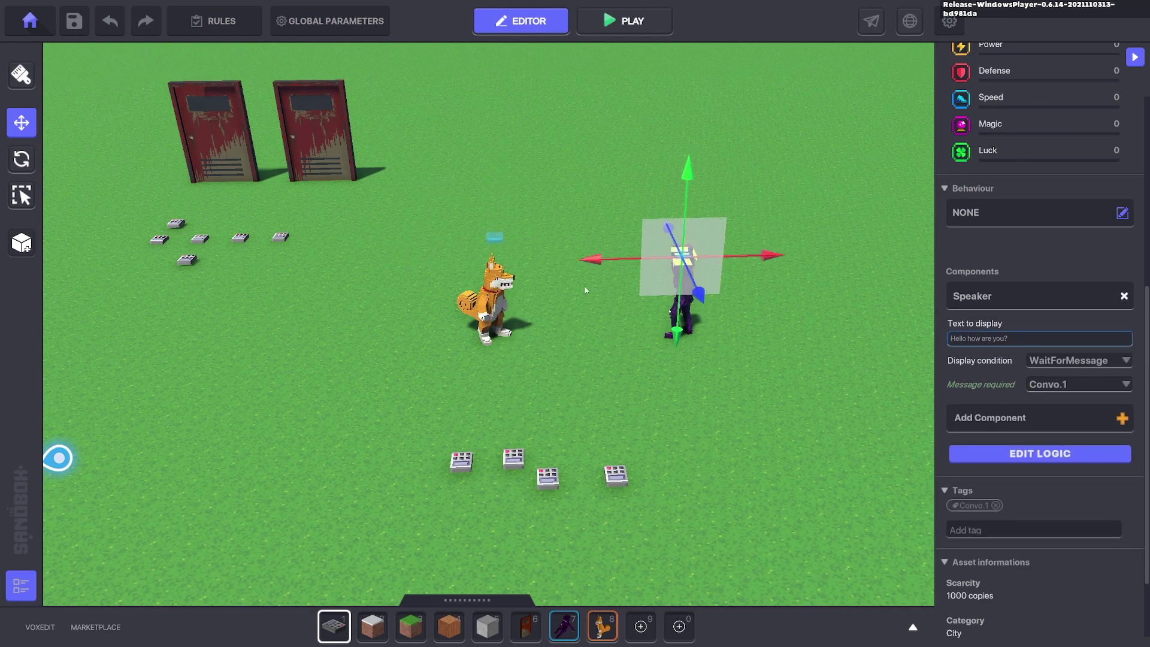
{"action": "key", "text": "w"}
{"action": "key", "text": "d"}
{"action": "left_click_drag", "start_coordinate": [707, 286], "coordinate": [699, 277]}
{"action": "right_click_drag", "start_coordinate": [753, 330], "coordinate": [761, 251]}
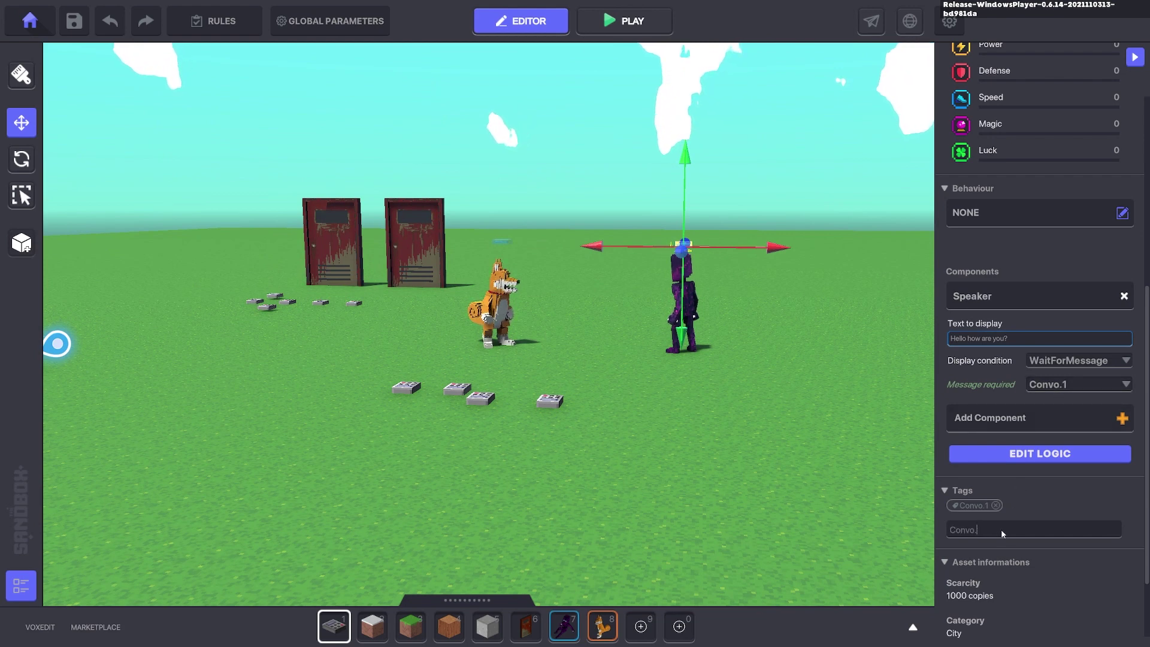
- Replace the copied switch's Convo.1 tag with Convo.2 and set its Speaker's required message to Convo.2
{"action": "type", "text": "2"}
{"action": "key", "text": "Return"}
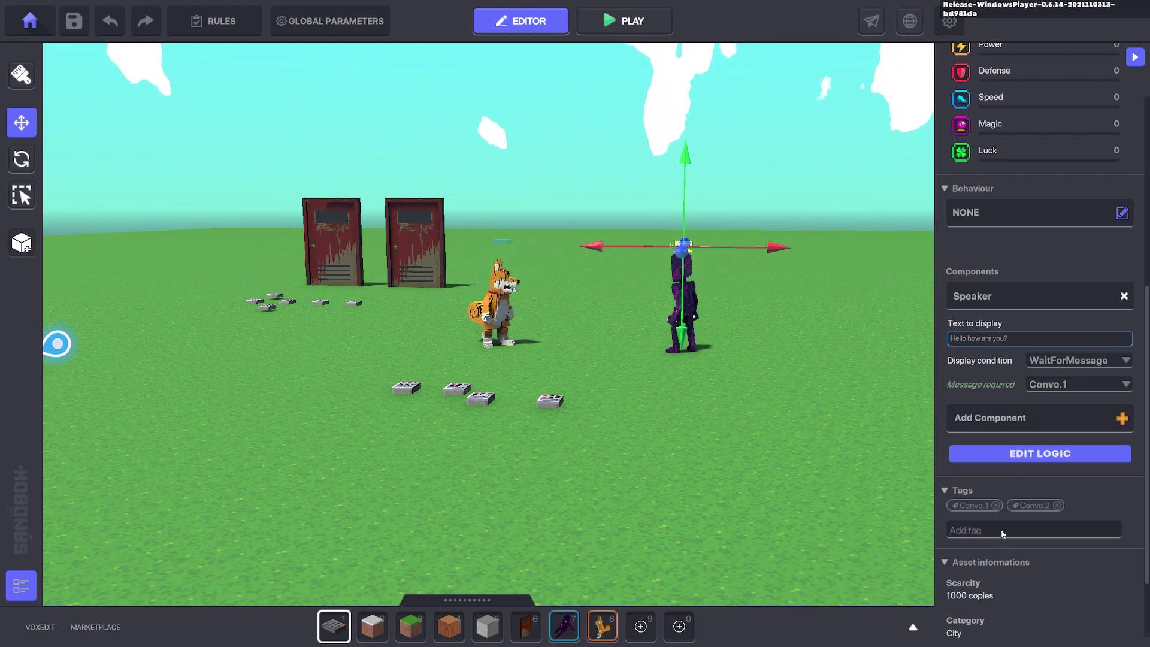
{"action": "left_click", "coordinate": [995, 505]}
{"action": "left_click", "coordinate": [1073, 384]}
{"action": "type", "text": "Convo.2"}
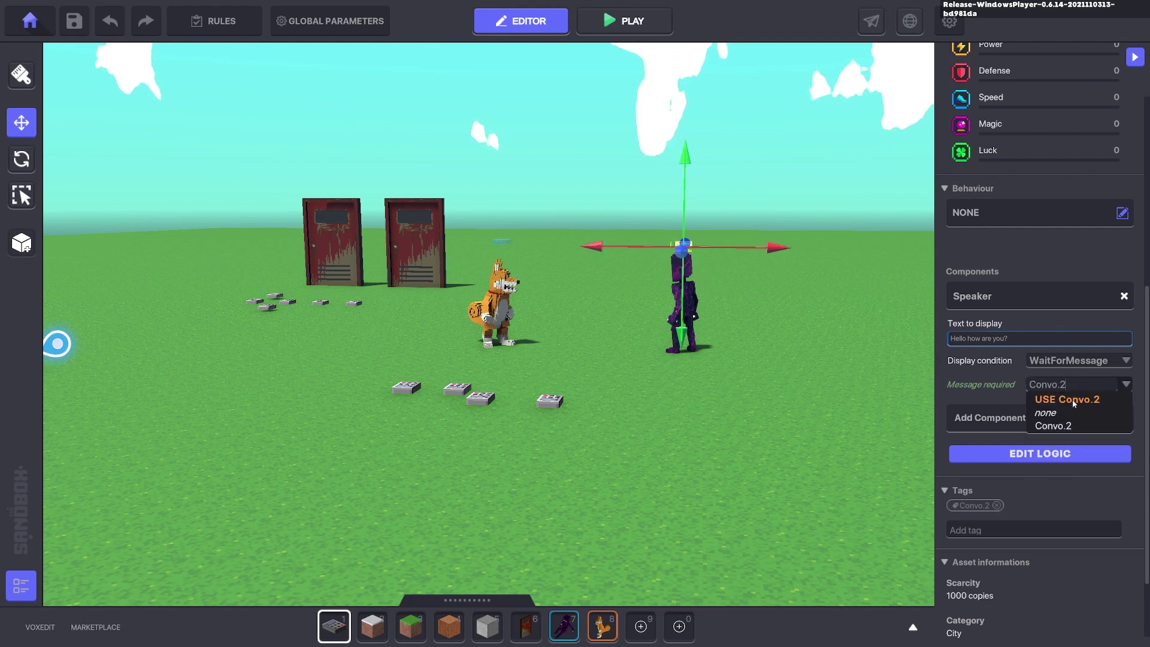
{"action": "left_click", "coordinate": [1074, 403]}
- Change the superhero switch's Speaker text to "Not bad how are you?" and open its full logic settings
{"action": "left_click", "coordinate": [1019, 339]}
{"action": "type", "text": "Not "}
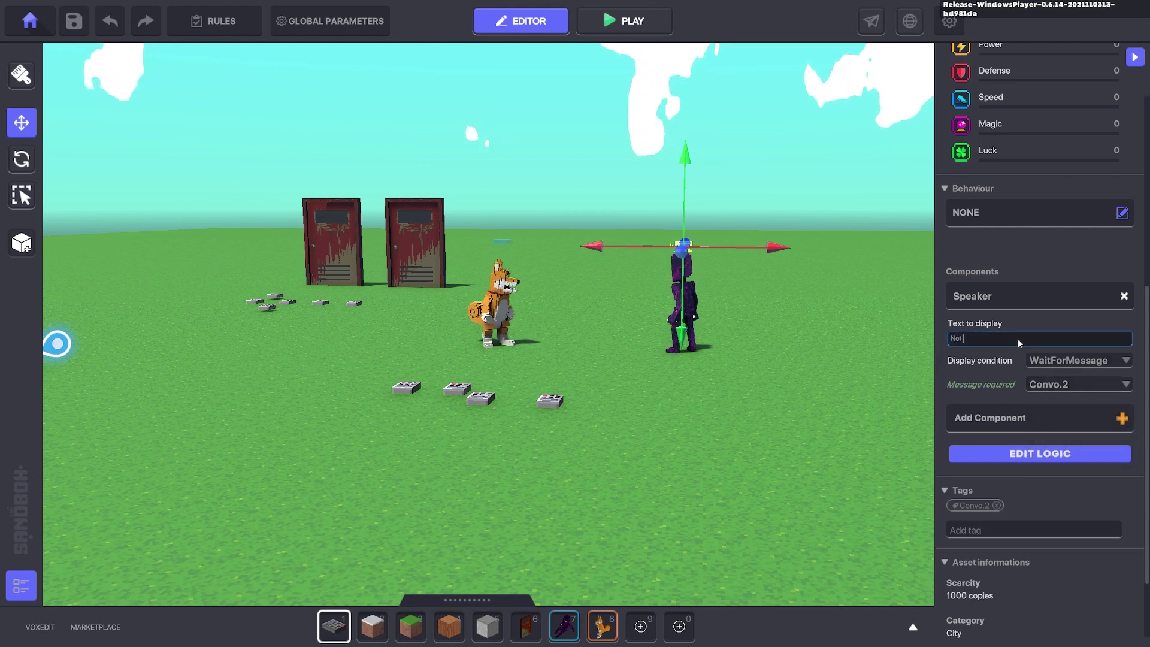
{"action": "type", "text": "bad how are you"}
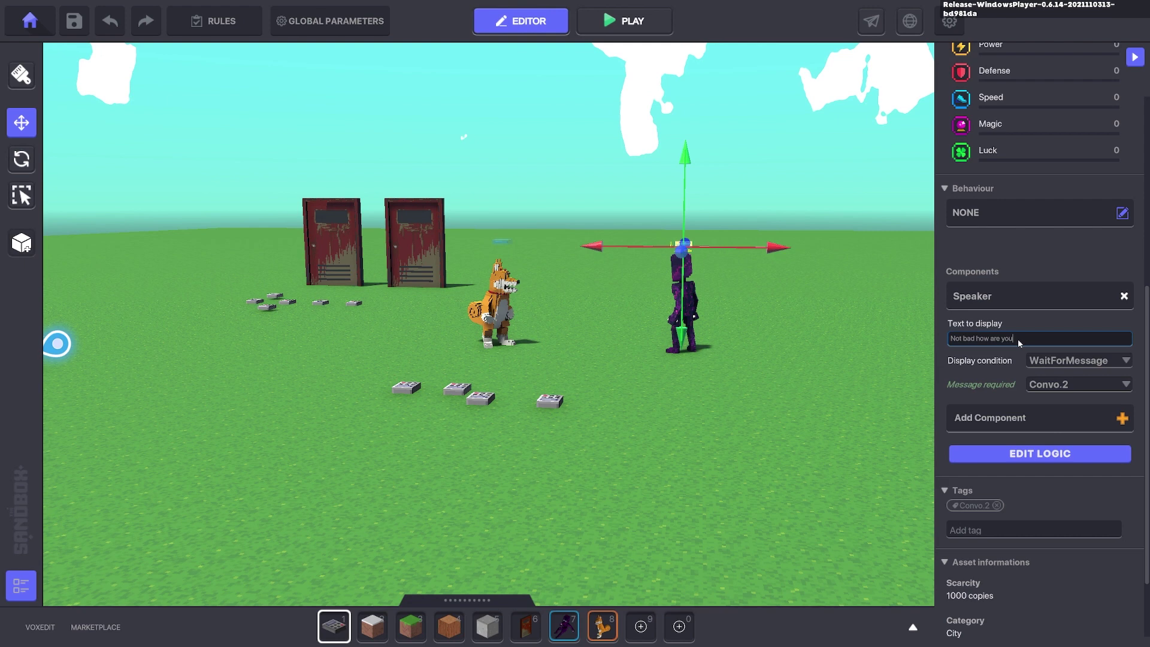
{"action": "type", "text": "?"}
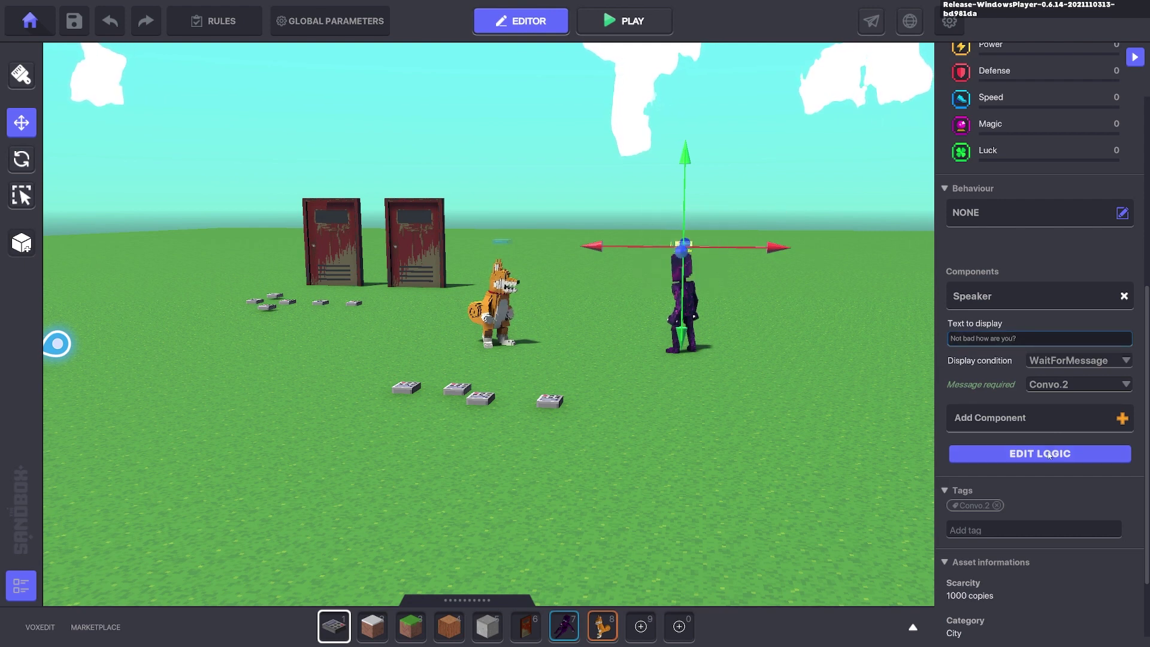
{"action": "left_click", "coordinate": [1027, 456]}
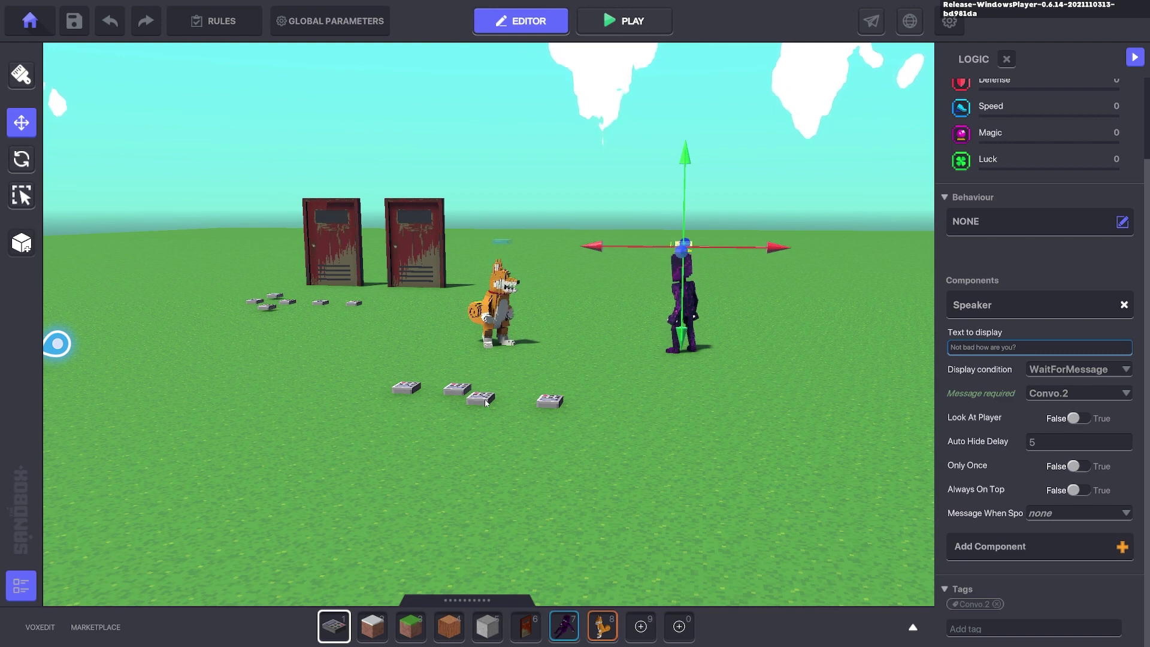
{"action": "mouse_move", "coordinate": [981, 447]}
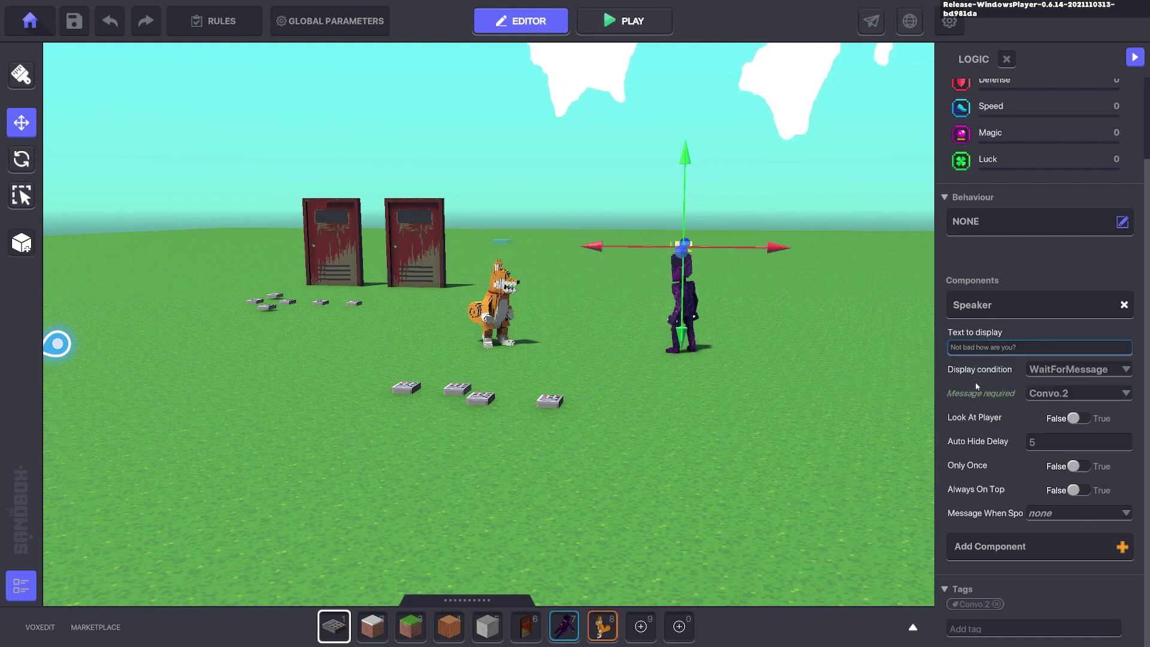
- Duplicate the superhero's hidden speaker switch and move the copy above Dogejira's head
{"action": "right_click_drag", "start_coordinate": [789, 363], "coordinate": [798, 375]}
{"action": "right_click_drag", "start_coordinate": [708, 376], "coordinate": [753, 325]}
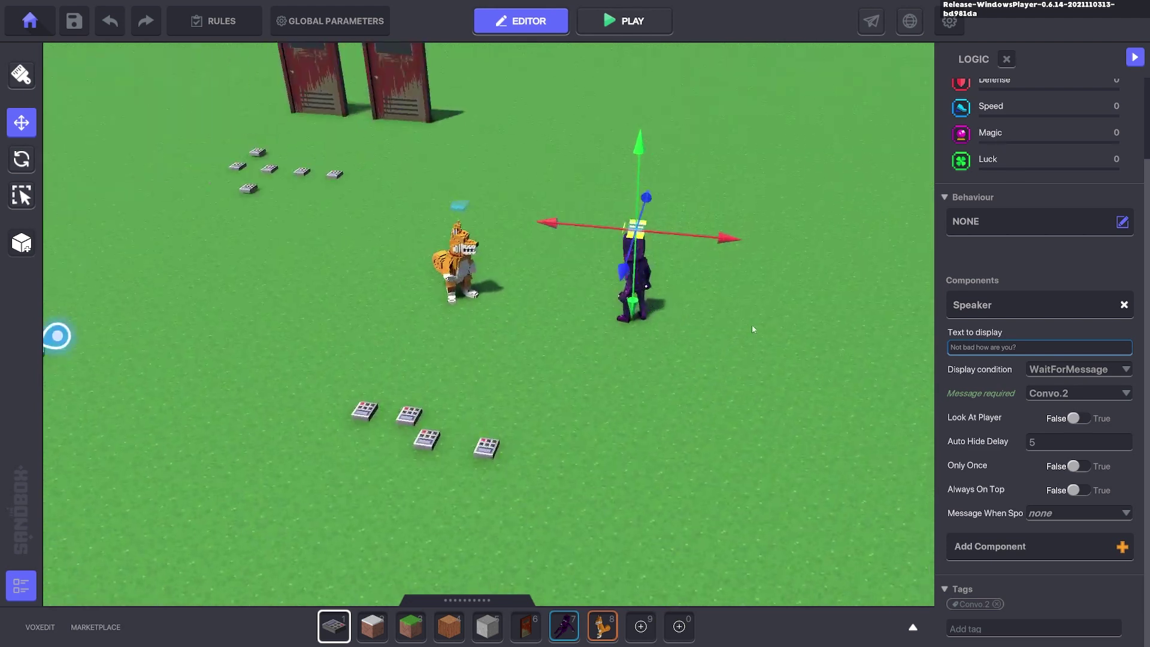
{"action": "left_click", "coordinate": [641, 223]}
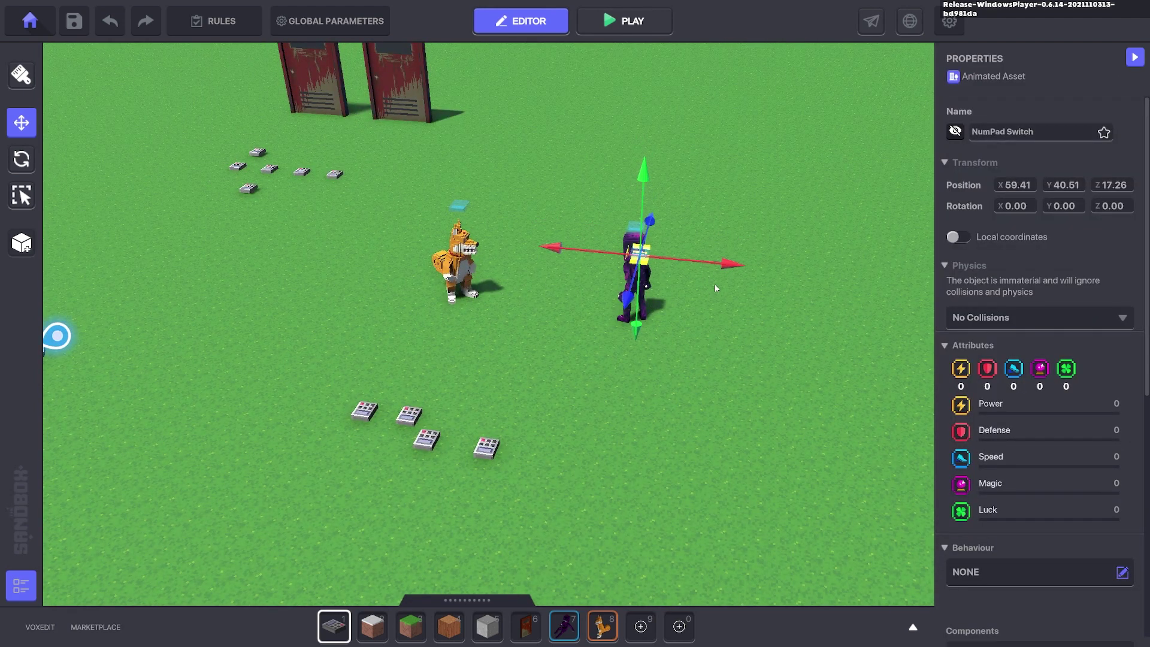
{"action": "left_click", "coordinate": [456, 264]}
{"action": "left_click_drag", "start_coordinate": [419, 288], "coordinate": [421, 248]}
{"action": "right_click_drag", "start_coordinate": [552, 215], "coordinate": [641, 270]}
{"action": "mouse_move", "coordinate": [677, 256]}
{"action": "left_mouse_down"}
{"action": "mouse_move", "coordinate": [686, 249]}
{"action": "mouse_move", "coordinate": [671, 253]}
{"action": "left_mouse_up"}
{"action": "scroll", "coordinate": [1037, 327], "scroll_direction": "down", "scroll_amount": 5}
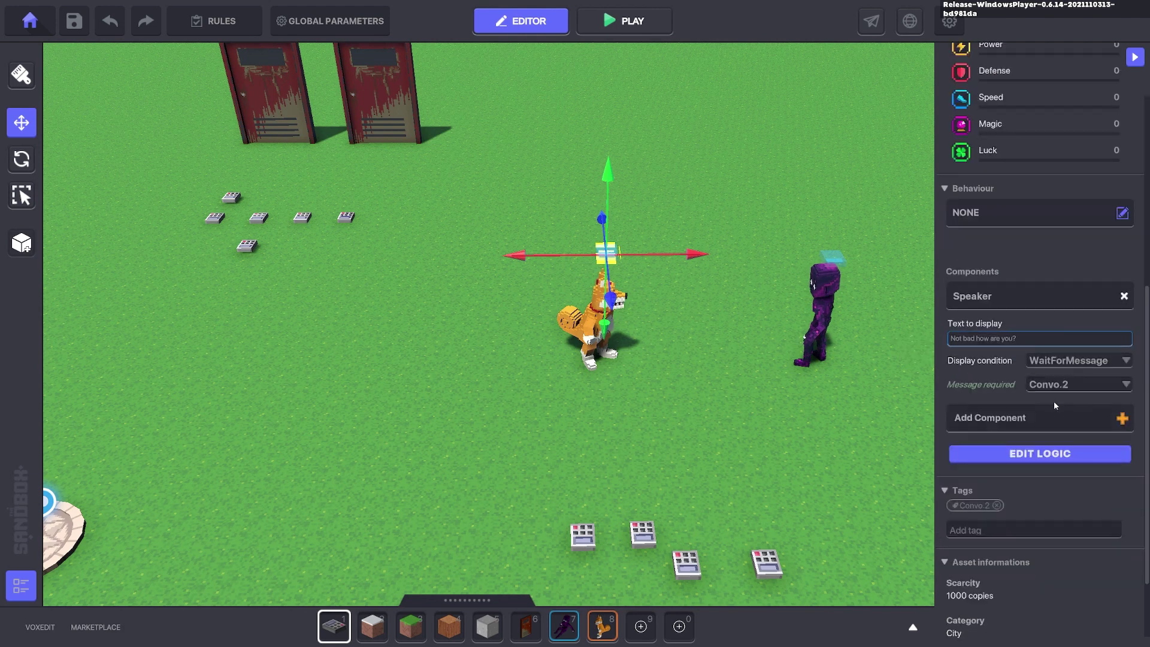
- Replace the new Dogejira switch's Convo.2 tag with Convo.3 and set its required message to Convo.3
{"action": "left_click", "coordinate": [999, 534]}
{"action": "type", "text": "Convo.2"}
{"action": "key", "text": "Return"}
{"action": "left_click", "coordinate": [995, 505]}
{"action": "left_click", "coordinate": [1053, 384]}
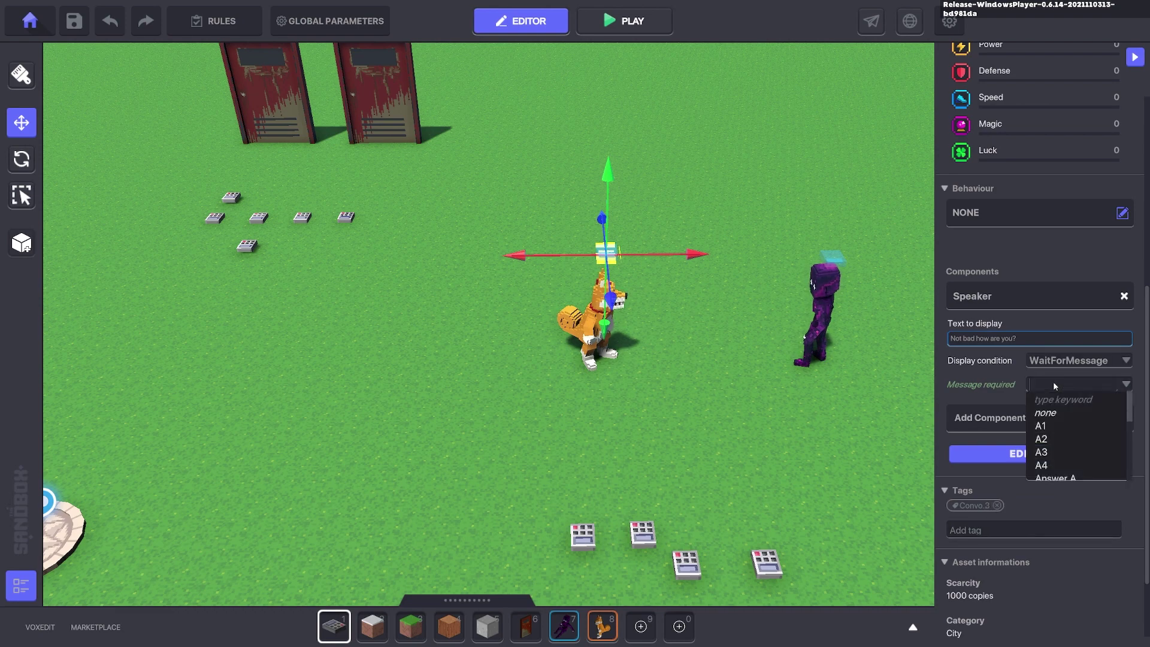
{"action": "type", "text": "Convo.3"}
{"action": "left_click", "coordinate": [1064, 399]}
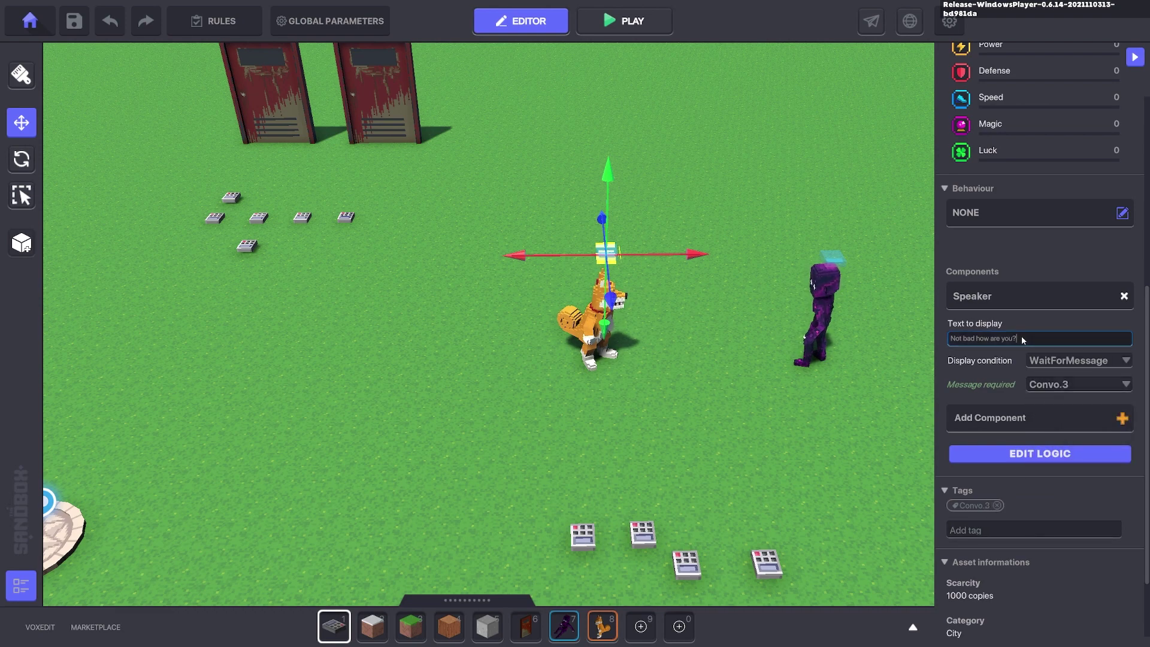
- Change the new Dogejira switch's Speaker text to "I seen better days."
{"action": "key", "text": "ctrl+a"}
{"action": "type", "text": "I seen bette"}
{"action": "left_click_drag", "start_coordinate": [1022, 340], "coordinate": [745, 219]}
- Duplicate the Convo.3 speaker switch and position the copy above the superhero's head
{"action": "key", "text": "ctrl+d"}
{"action": "left_click_drag", "start_coordinate": [705, 291], "coordinate": [964, 289]}
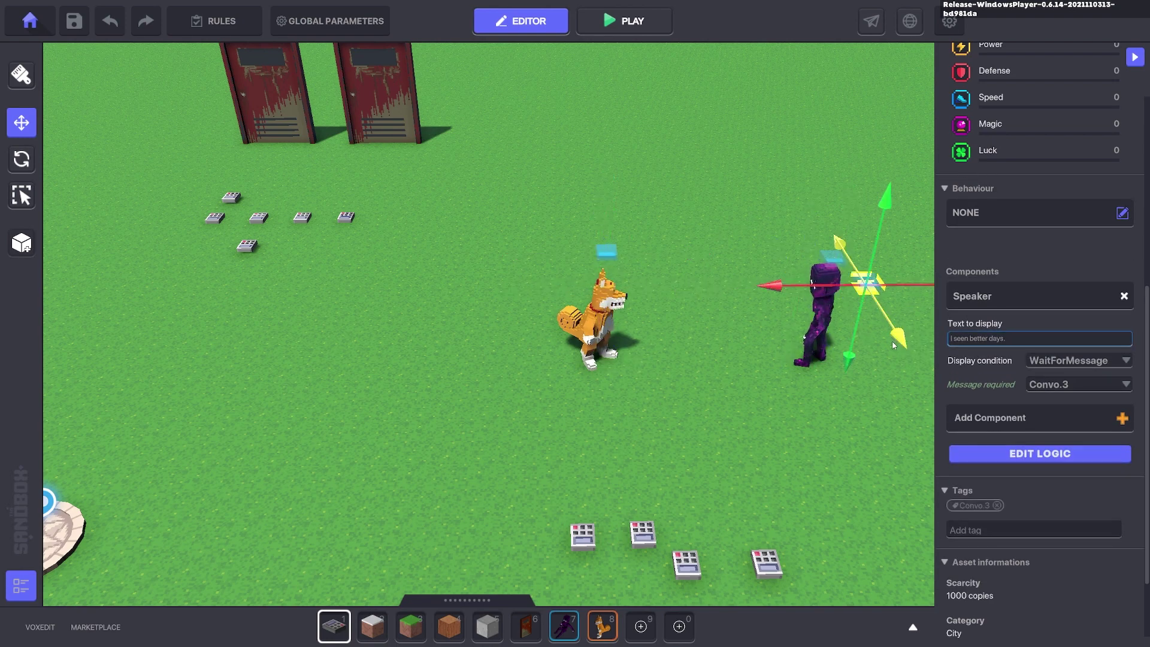
{"action": "left_click_drag", "start_coordinate": [893, 345], "coordinate": [875, 318]}
{"action": "left_click_drag", "start_coordinate": [912, 262], "coordinate": [899, 262]}
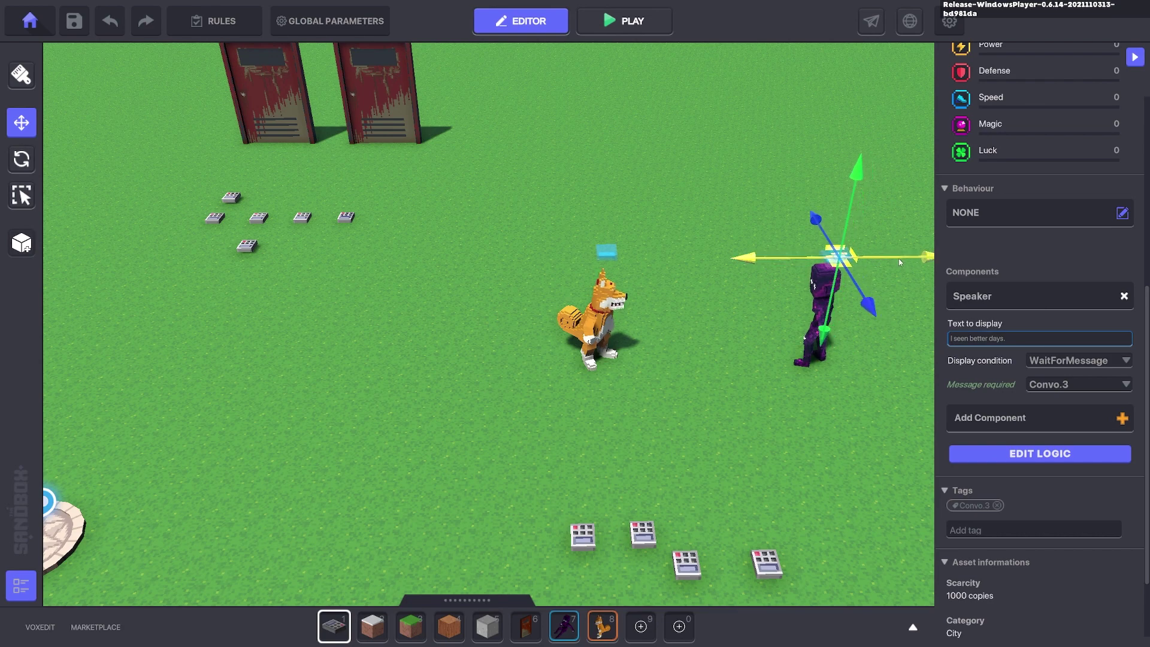
- On the superhero's new switch, remove the Convo.3 tag, require message Convo.4 and set the Speaker text to "That not good to hear."
{"action": "left_click", "coordinate": [994, 531]}
{"action": "type", "text": "Convo.3"}
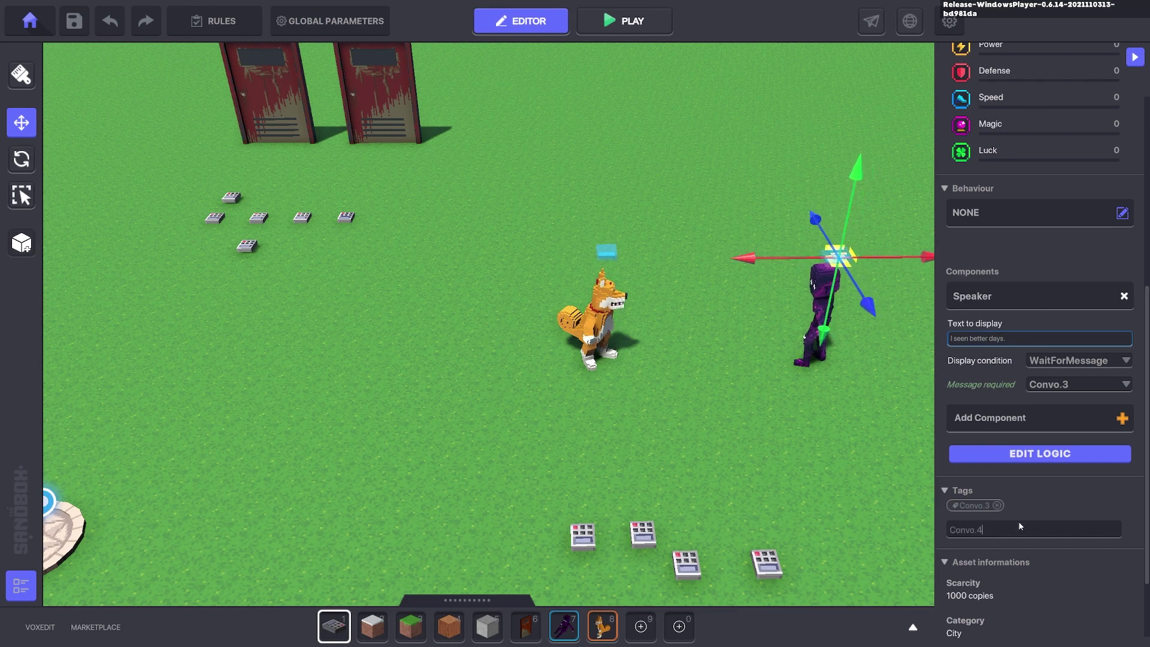
{"action": "left_click", "coordinate": [1051, 385]}
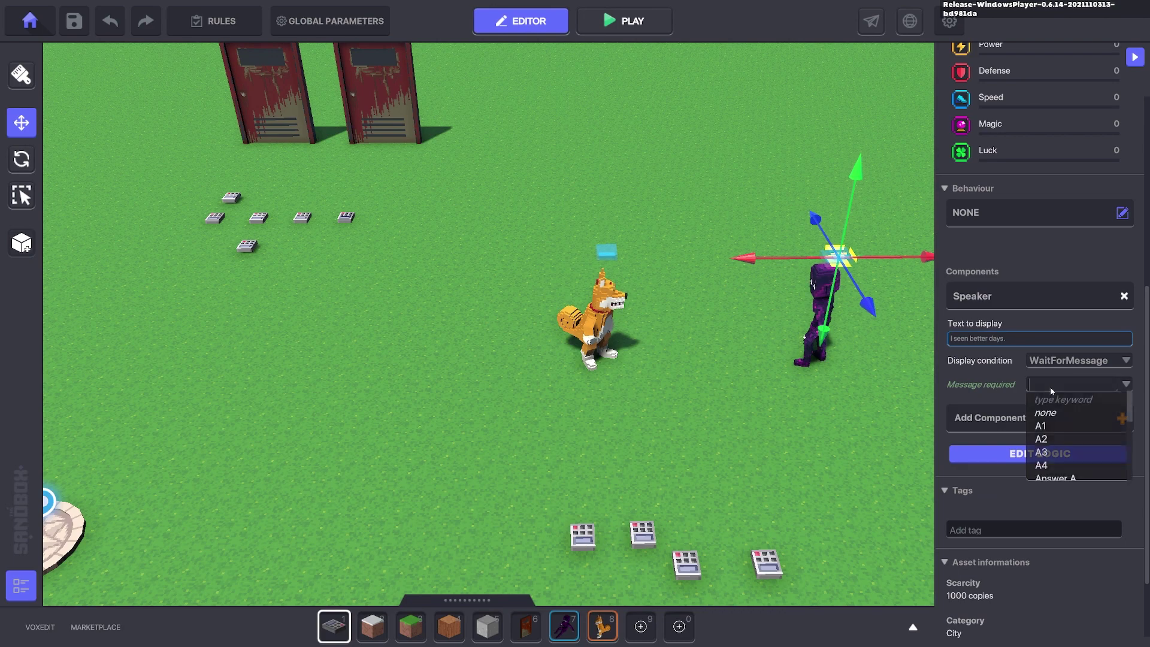
{"action": "left_click", "coordinate": [1042, 397]}
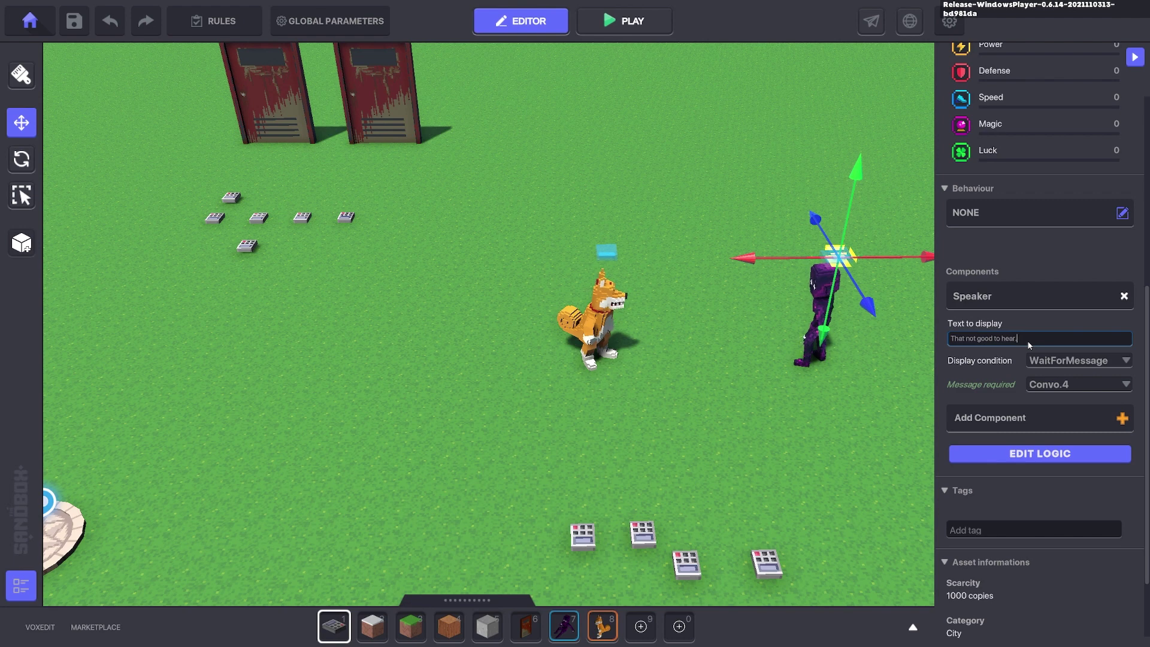
{"action": "left_click", "coordinate": [704, 403]}
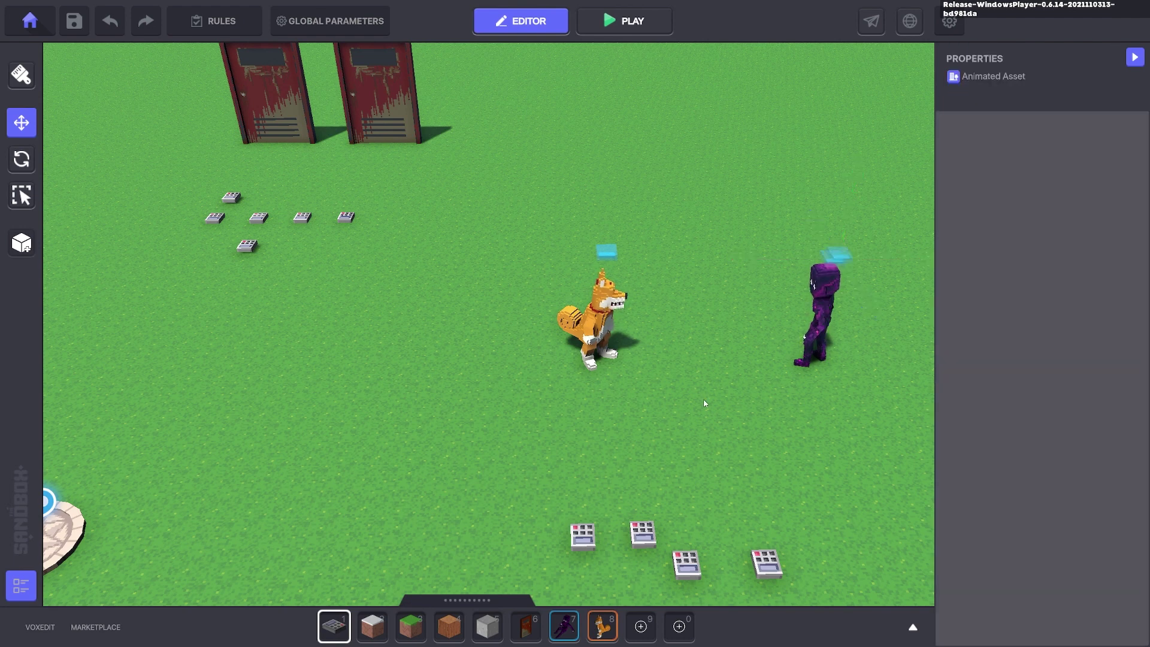
- Playtest the conversation near Dogejira, answering the door question with Door 1 before returning to the editor
{"action": "left_click", "coordinate": [625, 21]}
{"action": "key", "text": "w"}
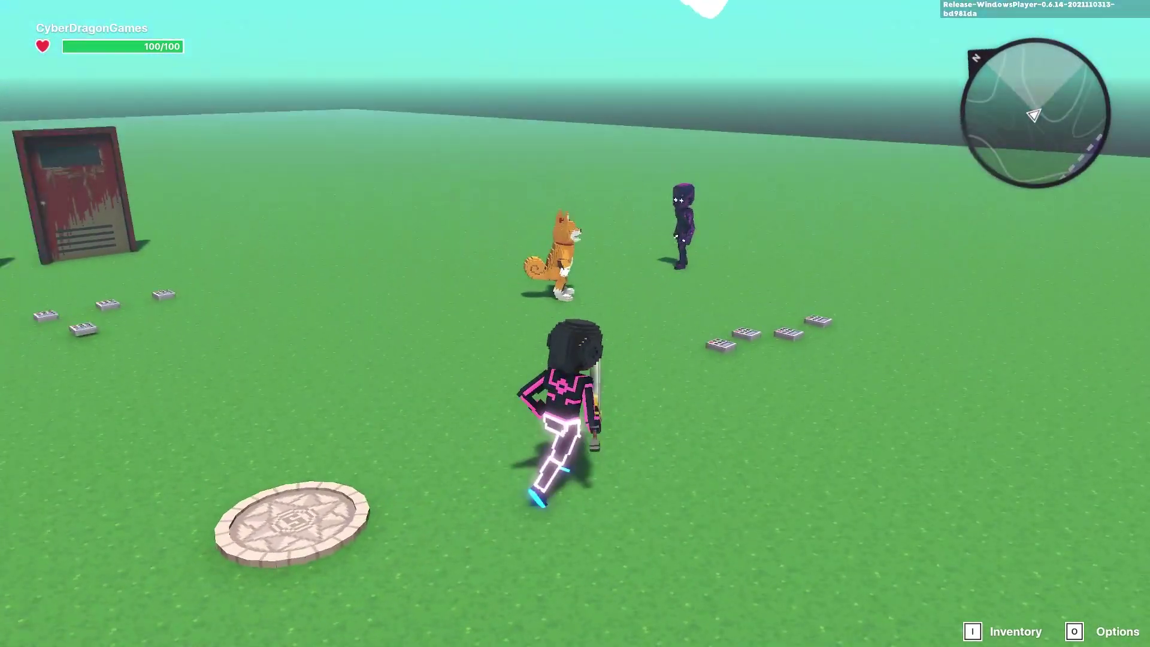
{"action": "key", "text": "s"}
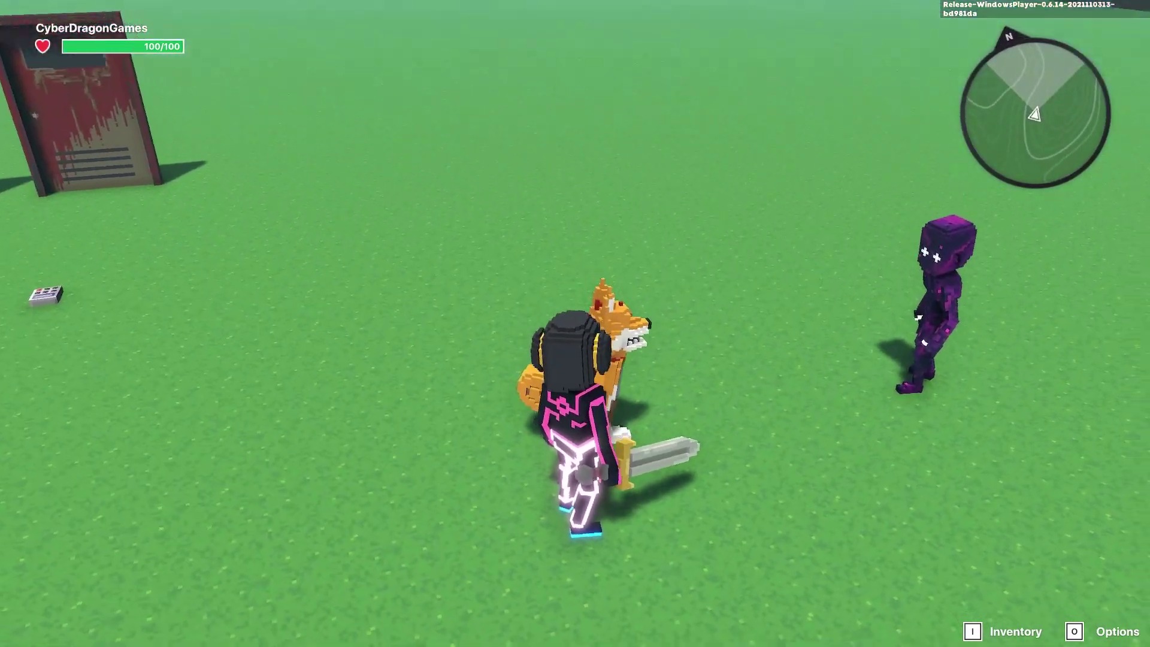
{"action": "key", "text": "f"}
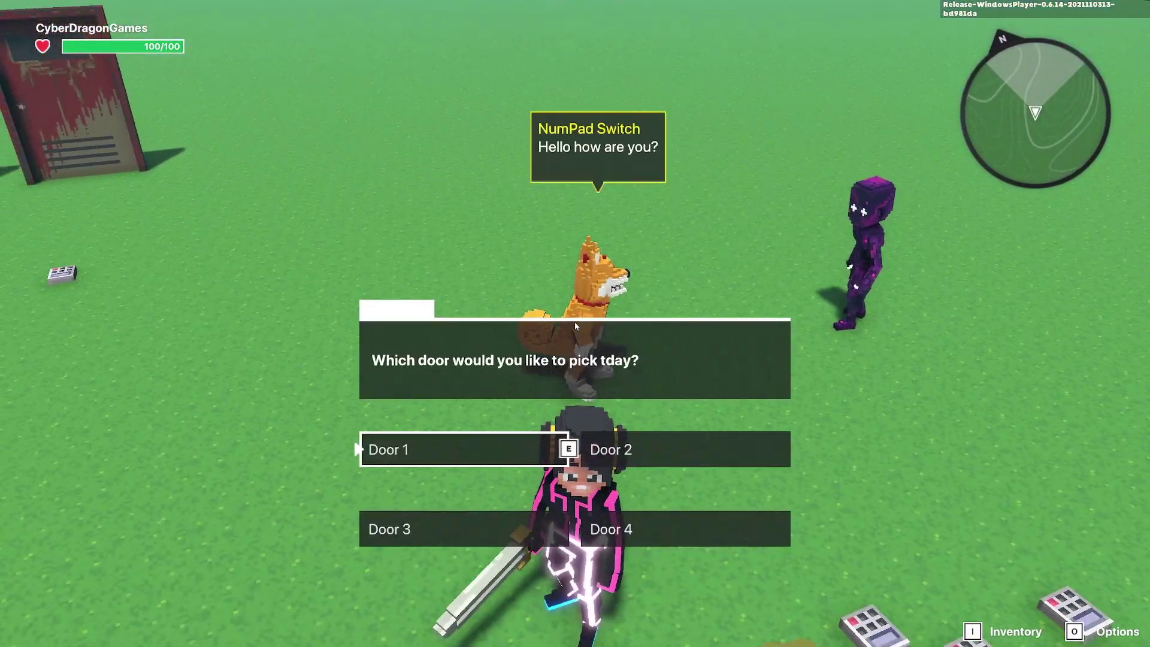
{"action": "left_click", "coordinate": [539, 447]}
{"action": "key", "text": "Escape"}
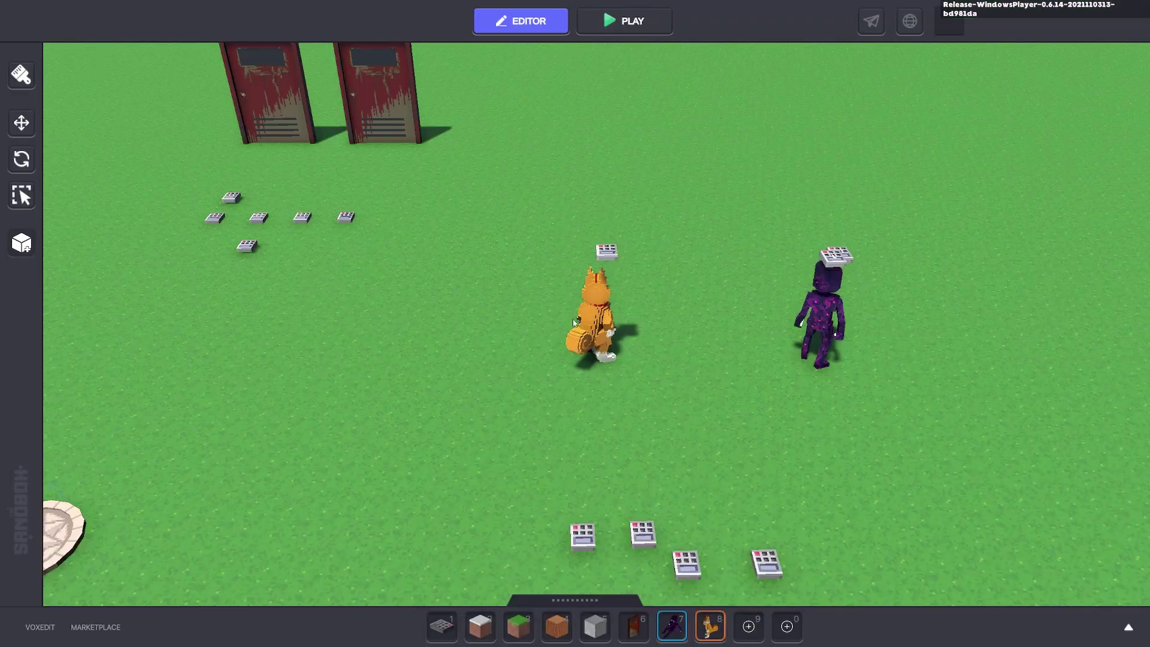
- Remove the Start.Convo required message from the Asker switch near the doors, and delete that switch
{"action": "left_click", "coordinate": [244, 246]}
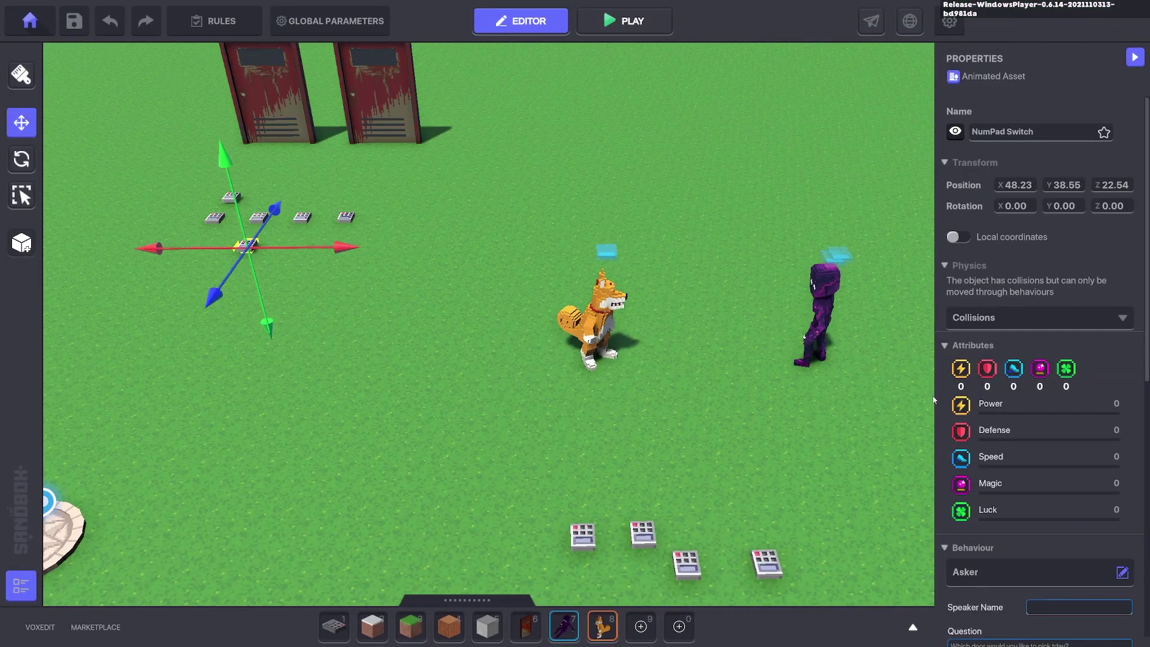
{"action": "scroll", "coordinate": [1047, 336], "scroll_direction": "down", "scroll_amount": 5}
{"action": "left_click", "coordinate": [1040, 582]}
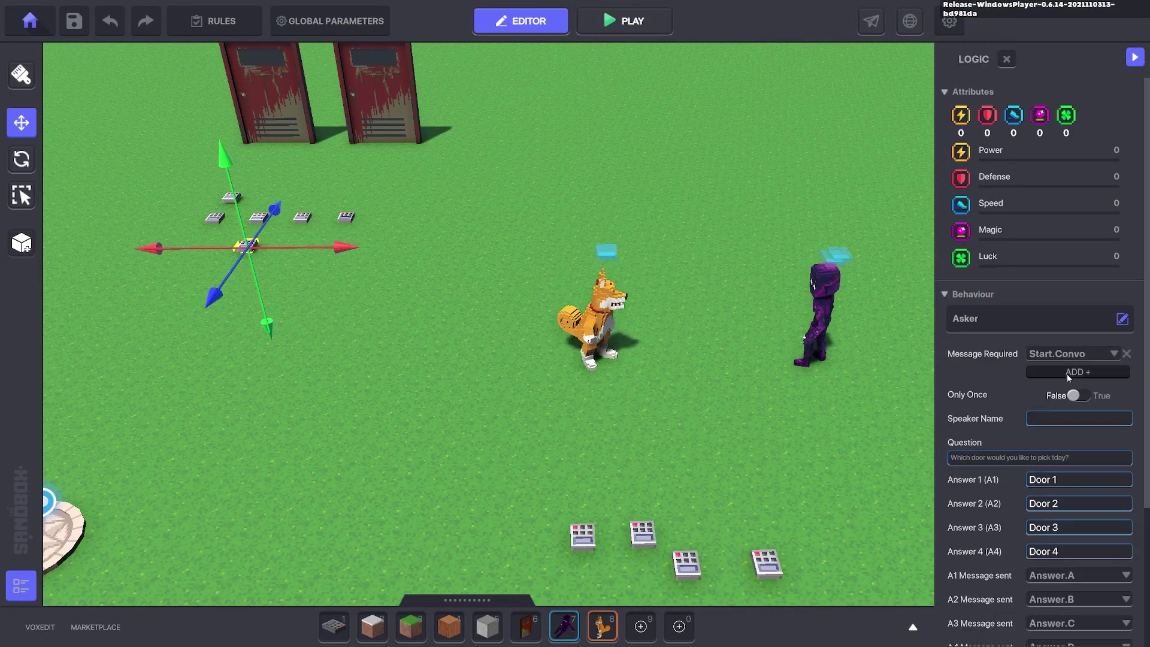
{"action": "left_click", "coordinate": [1128, 355]}
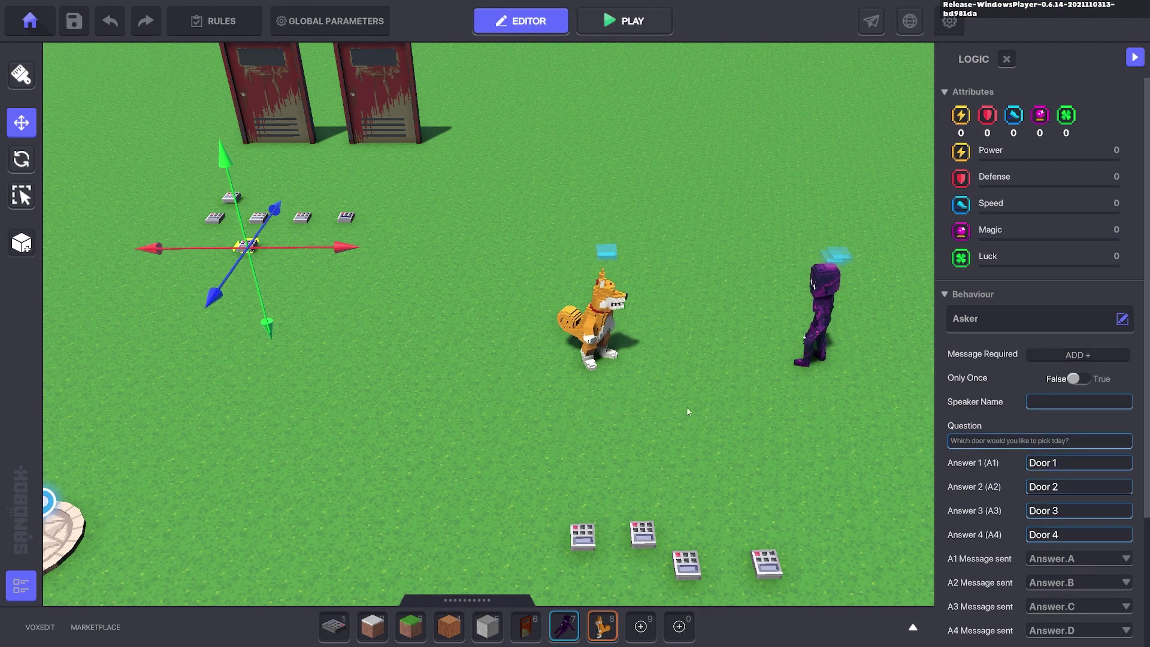
{"action": "left_click", "coordinate": [329, 292]}
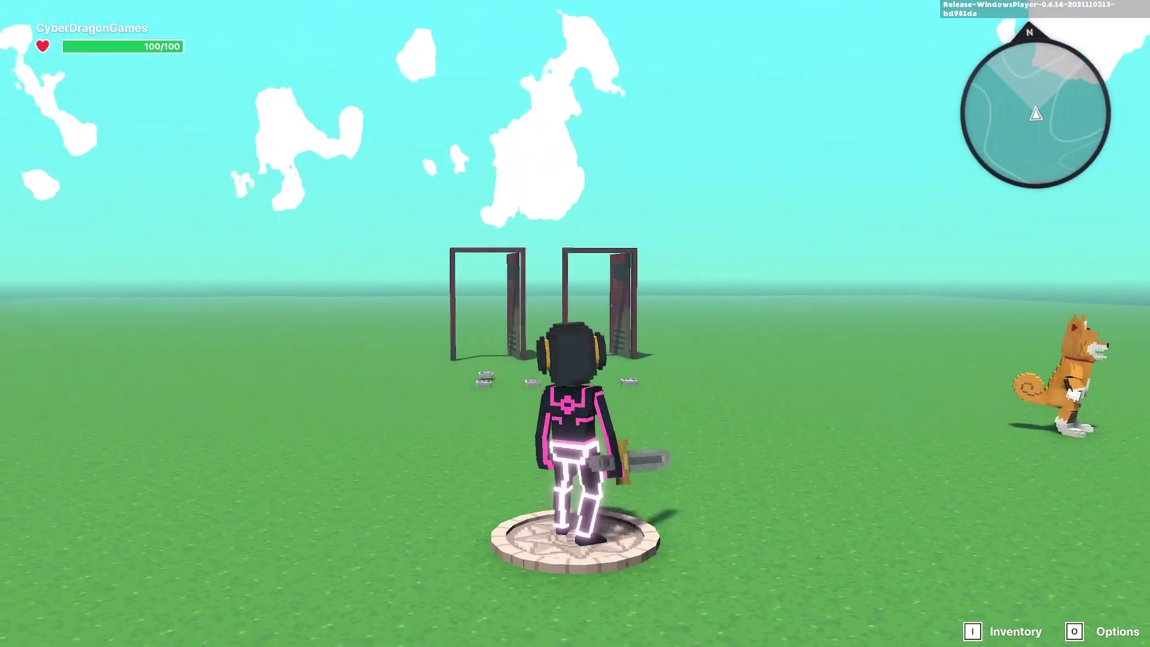
- Playtest the full conversation between Dogejira and the superhero, checking each speech line in order, and return to the editor
{"action": "key", "text": "w"}
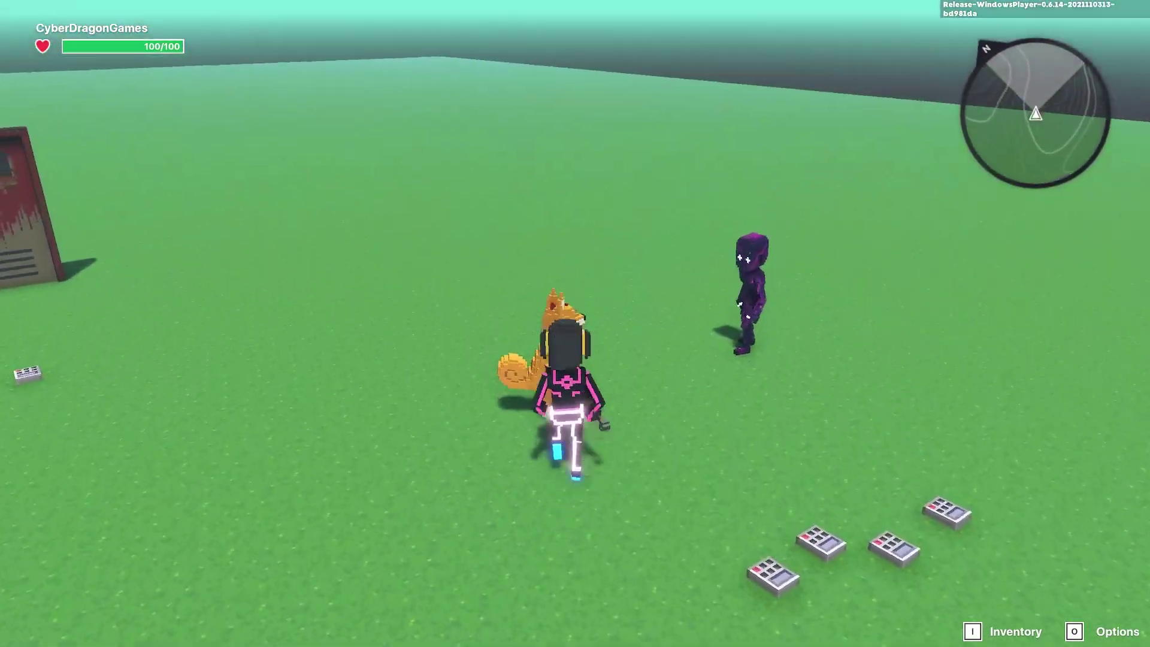
{"action": "key", "text": "s"}
{"action": "key", "text": "d"}
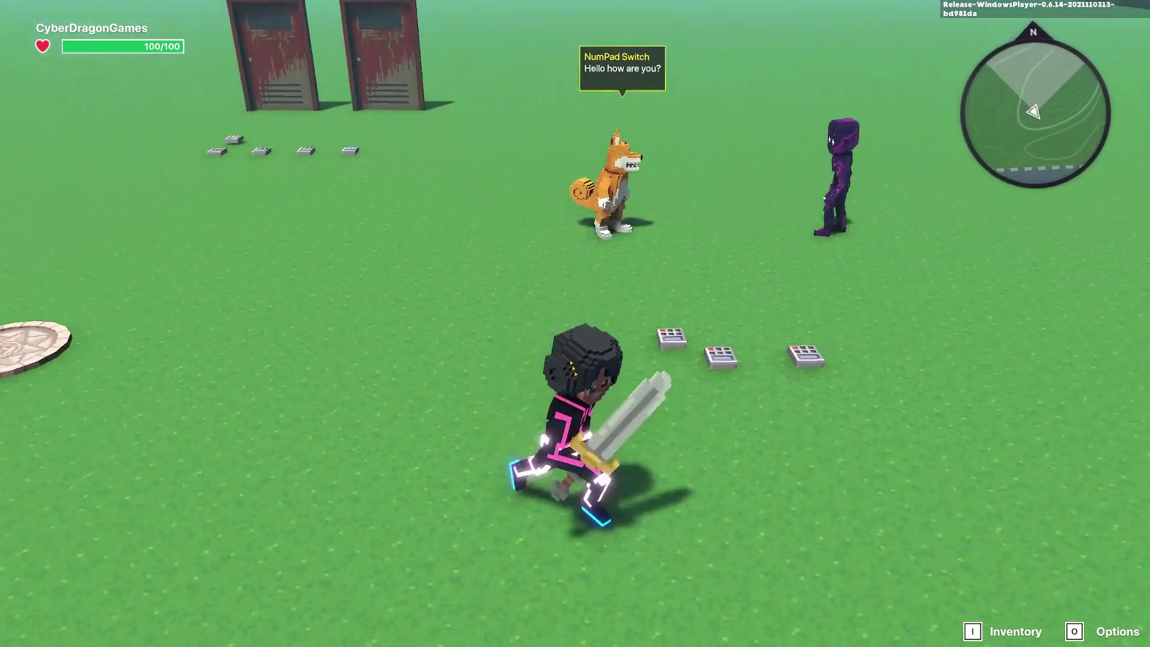
{"action": "key", "text": "s"}
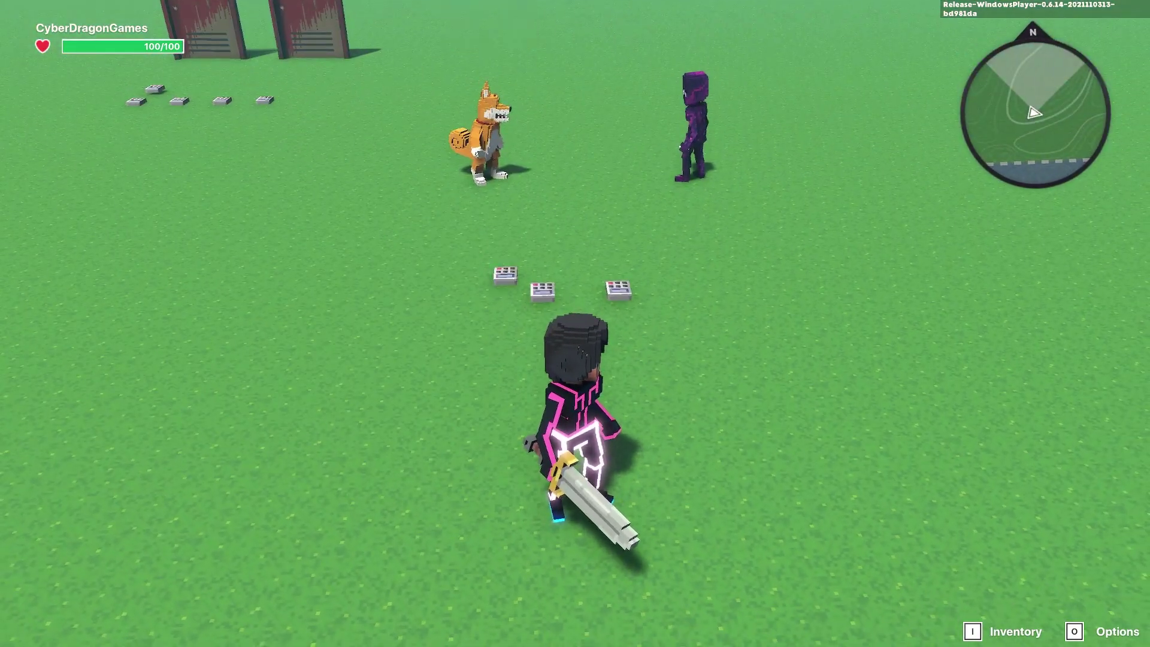
{"action": "key", "text": "space"}
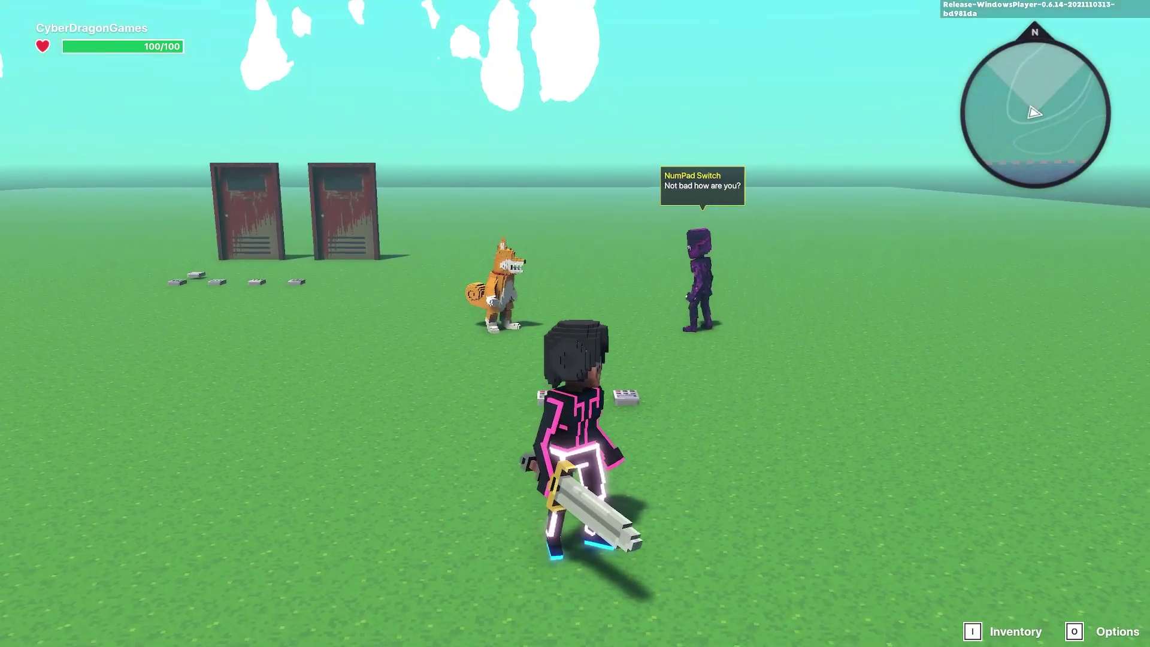
{"action": "key", "text": "w"}
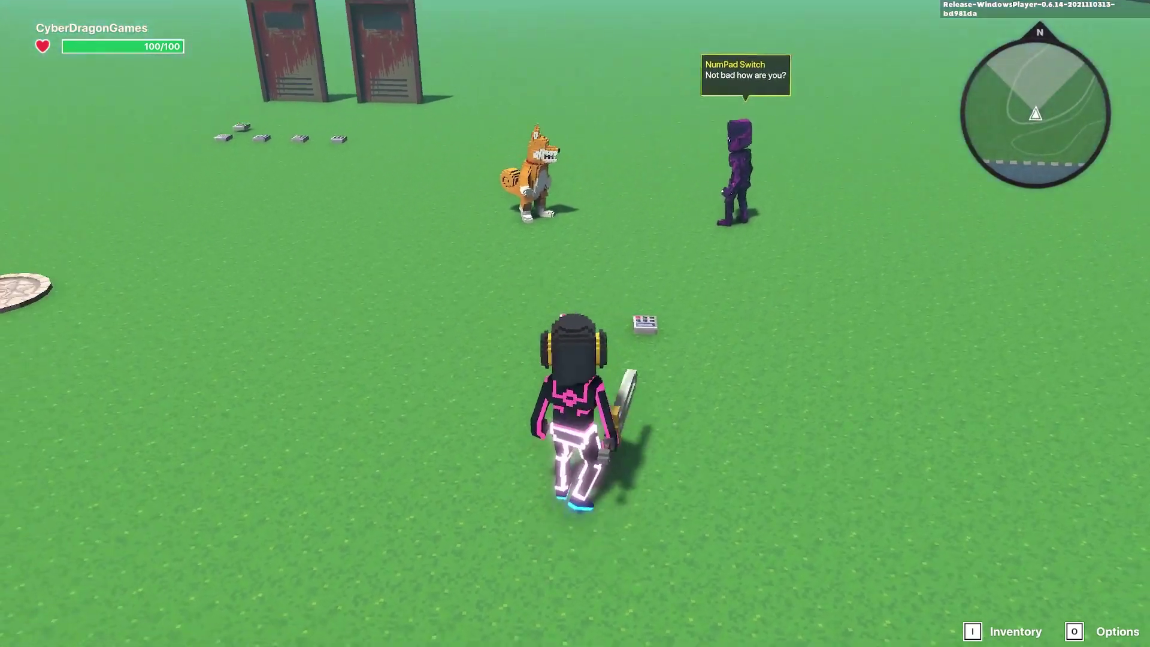
{"action": "left_click", "coordinate": [575, 323]}
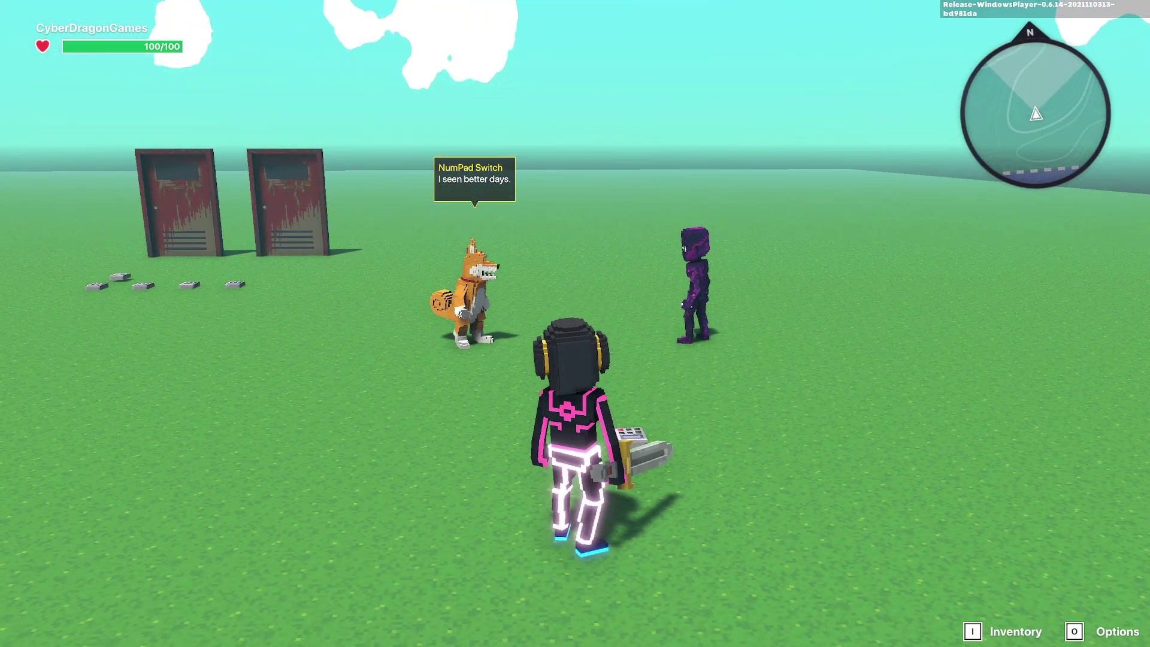
{"action": "key", "text": "space"}
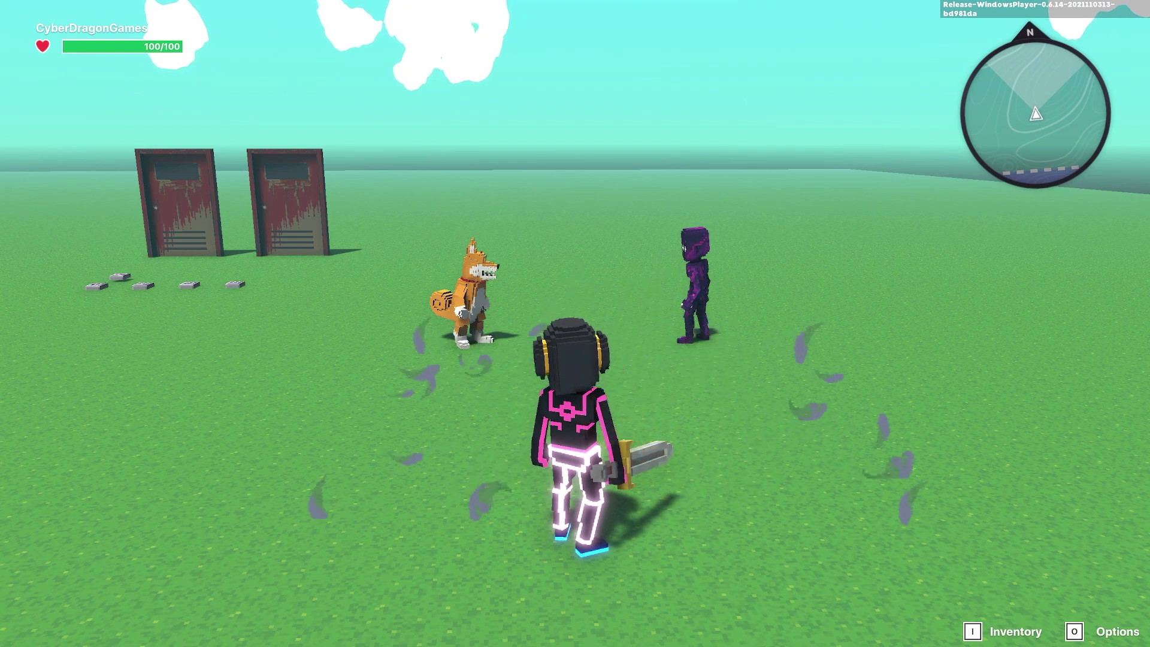
{"action": "key", "text": "Escape"}
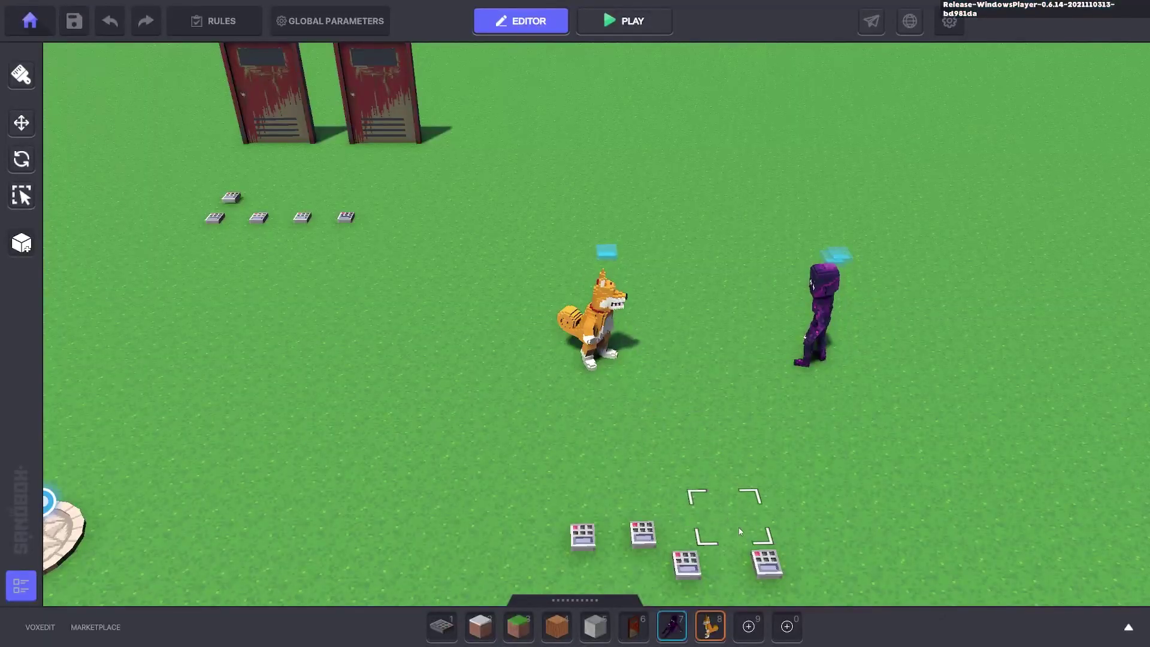
- Check the last Health switch's Convo.4 logic and add the tag Convo.4 to the superhero's matching speaker switch
{"action": "left_click", "coordinate": [765, 561]}
{"action": "scroll", "coordinate": [1022, 455], "scroll_direction": "down", "scroll_amount": 3}
{"action": "left_click", "coordinate": [1019, 356]}
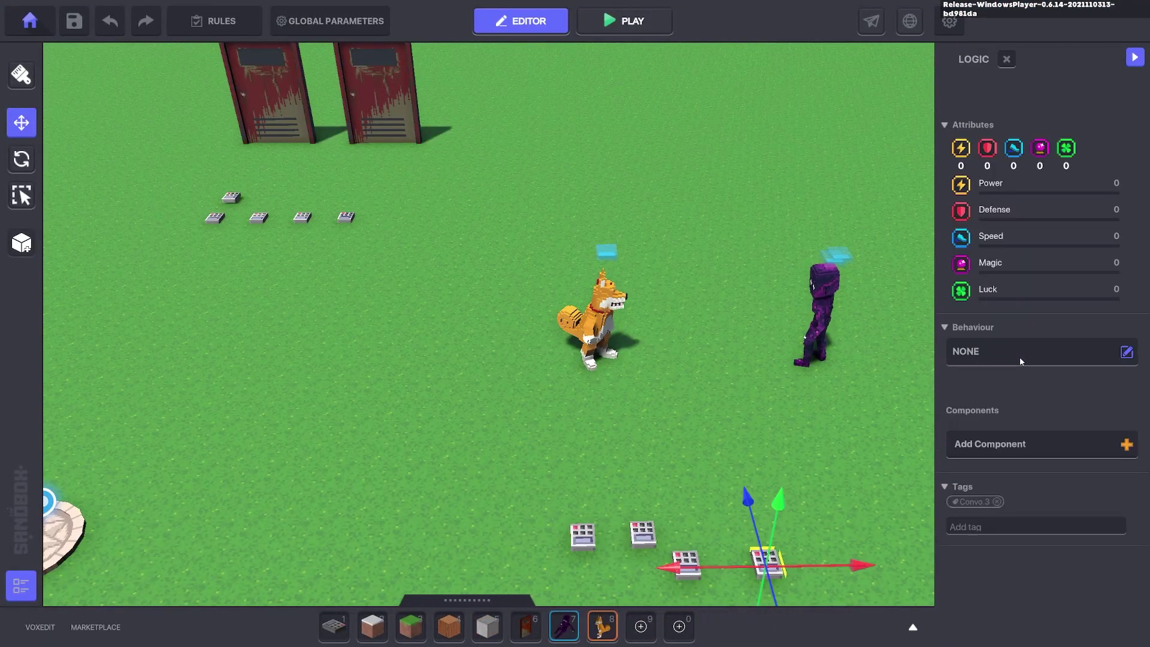
{"action": "scroll", "coordinate": [1009, 397], "scroll_direction": "down", "scroll_amount": 3}
{"action": "key", "text": "s"}
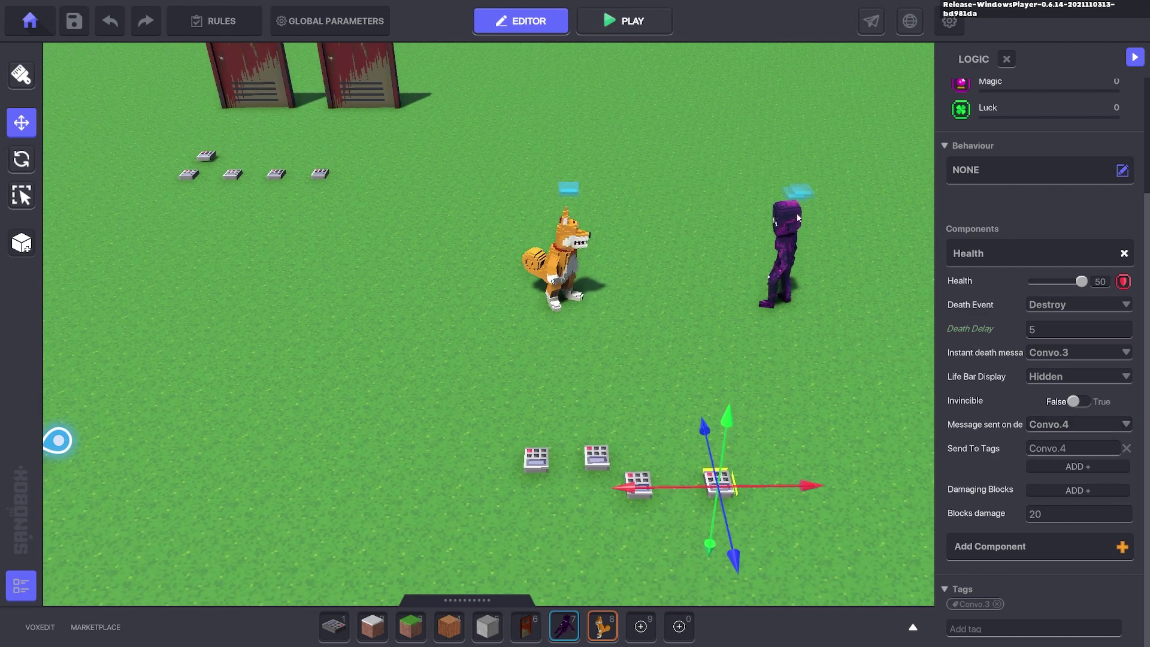
{"action": "left_click", "coordinate": [808, 193]}
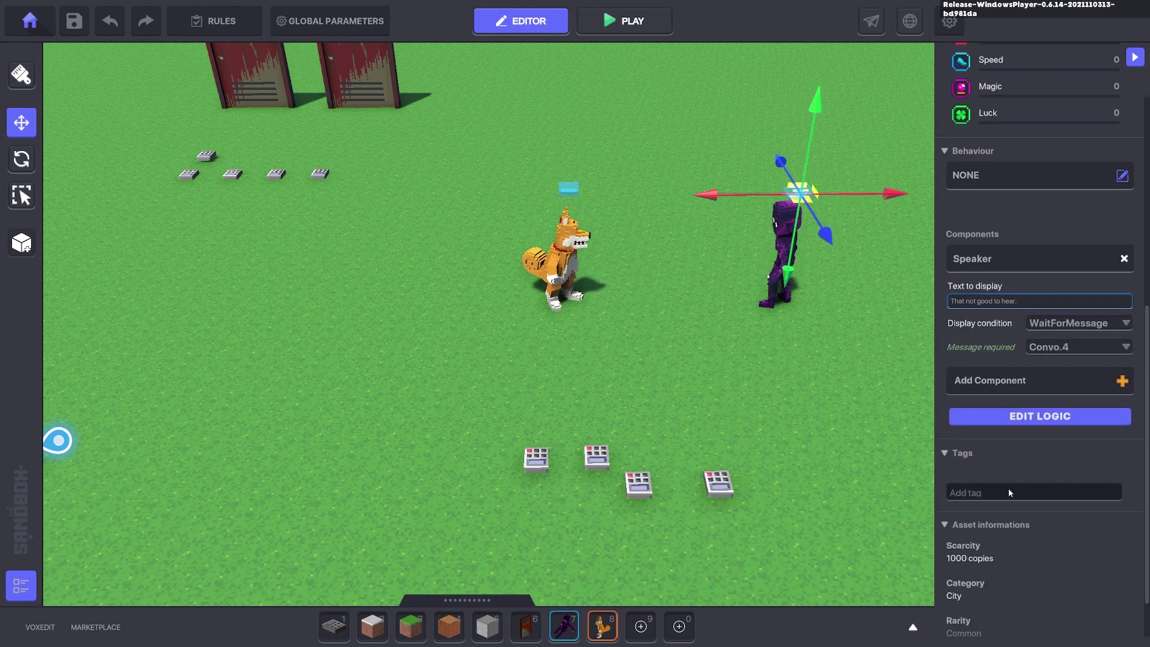
{"action": "type", "text": "Convo.4"}
{"action": "key", "text": "Return"}
{"action": "left_click", "coordinate": [536, 147]}
- Select all hidden speaker switches above both characters and clear their NumPad Switch name
{"action": "right_click_drag", "start_coordinate": [626, 210], "coordinate": [646, 146]}
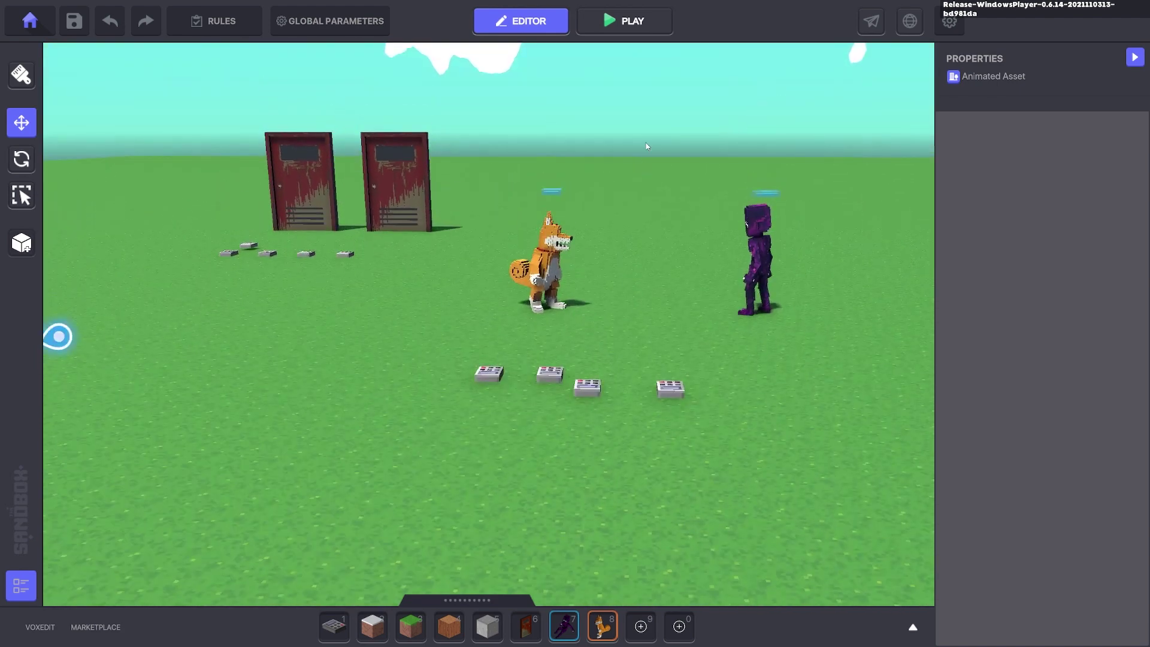
{"action": "left_click_drag", "start_coordinate": [489, 127], "coordinate": [822, 206]}
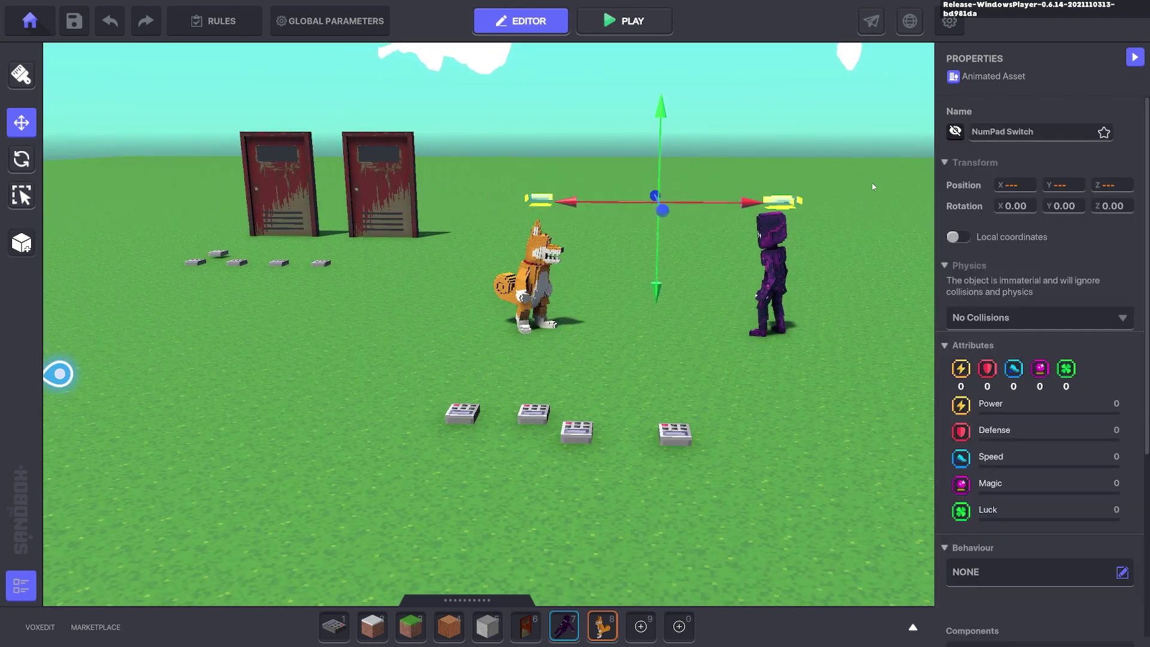
{"action": "left_click", "coordinate": [1038, 133]}
{"action": "key", "text": "BackSpace"}
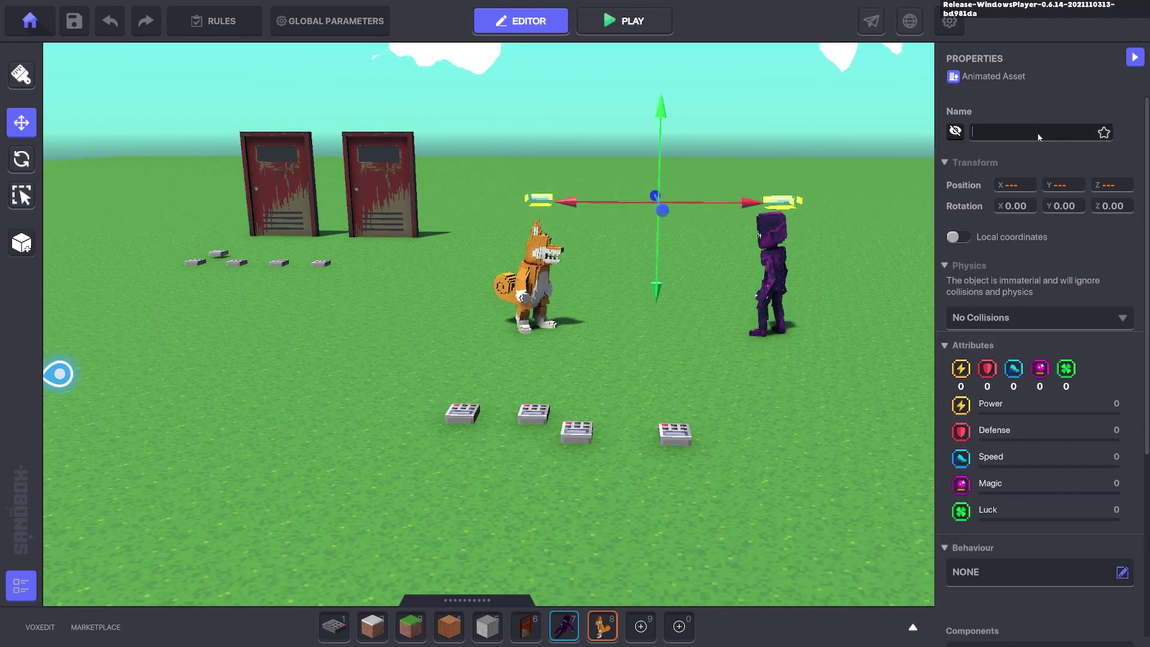
{"action": "left_click", "coordinate": [834, 142]}
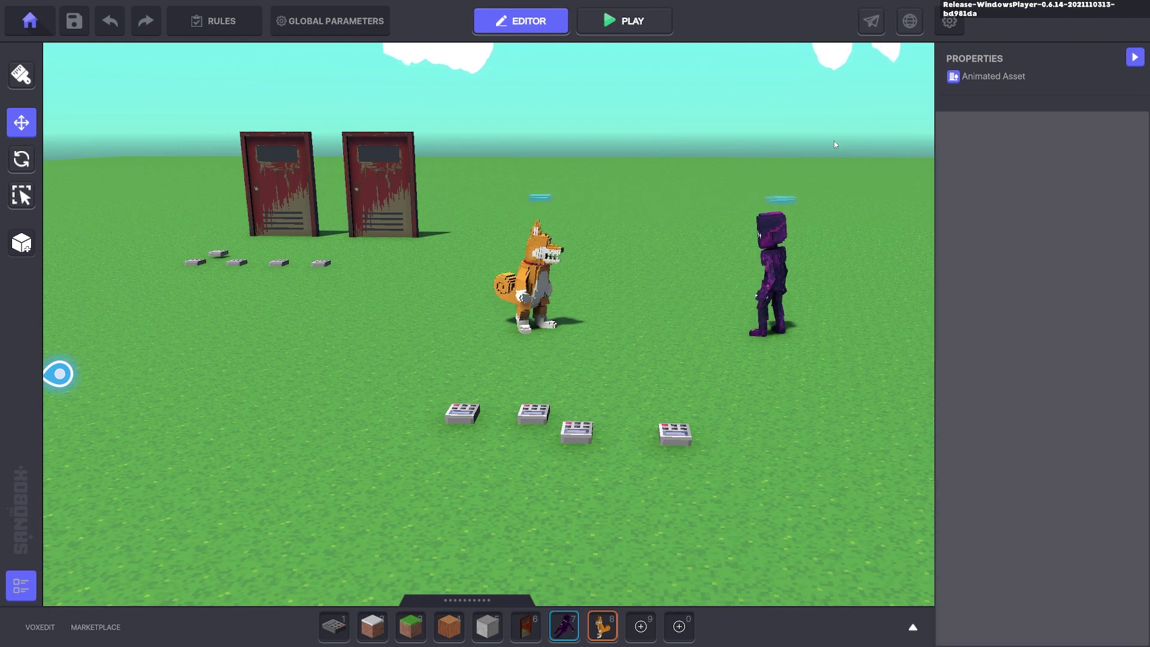
- Playtest the conversation to check how Dogejira's speech bubble looks without a speaker name
{"action": "key", "text": "ctrl+p"}
{"action": "key", "text": "w"}
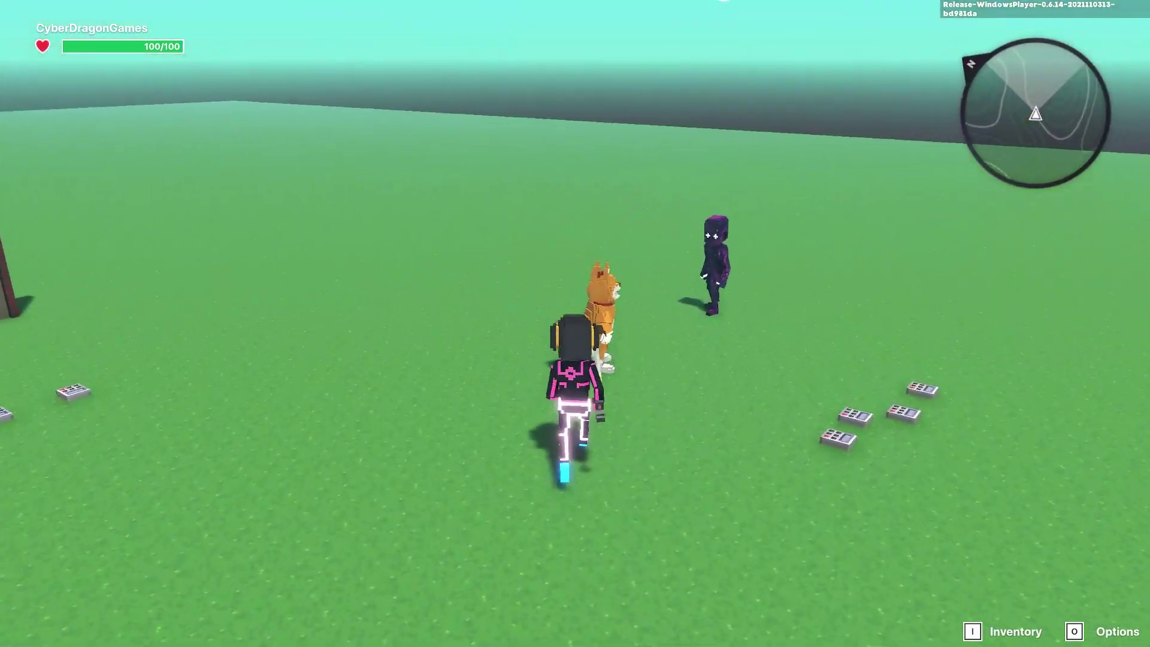
{"action": "key", "text": "s"}
{"action": "left_click", "coordinate": [575, 323]}
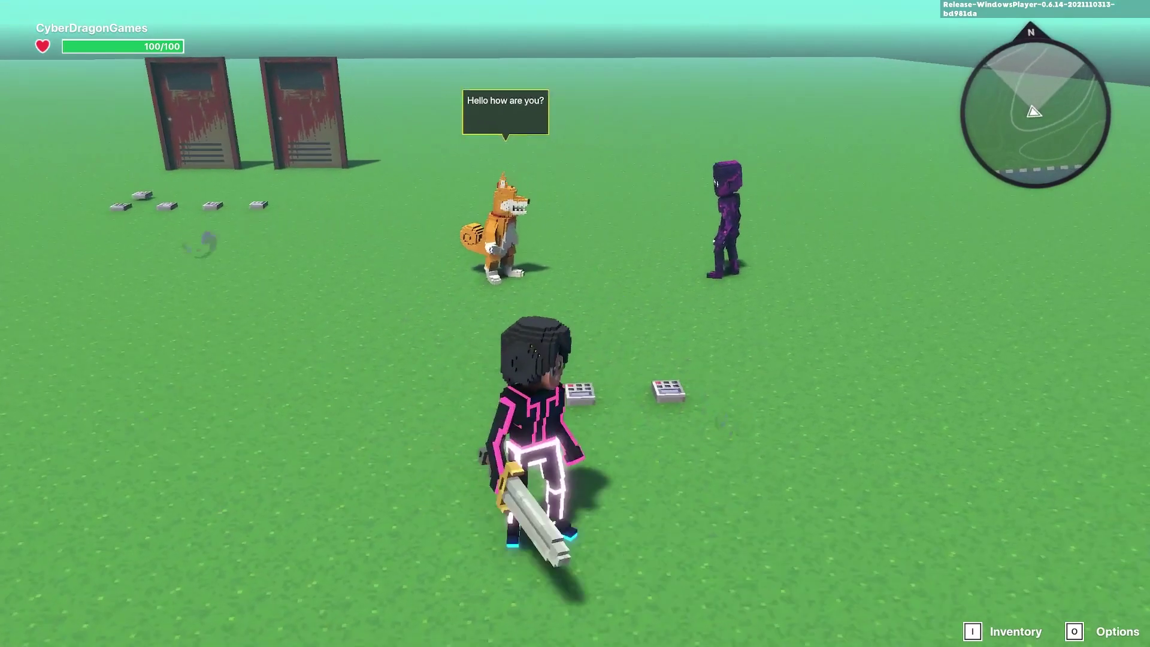
{"action": "key", "text": "p"}
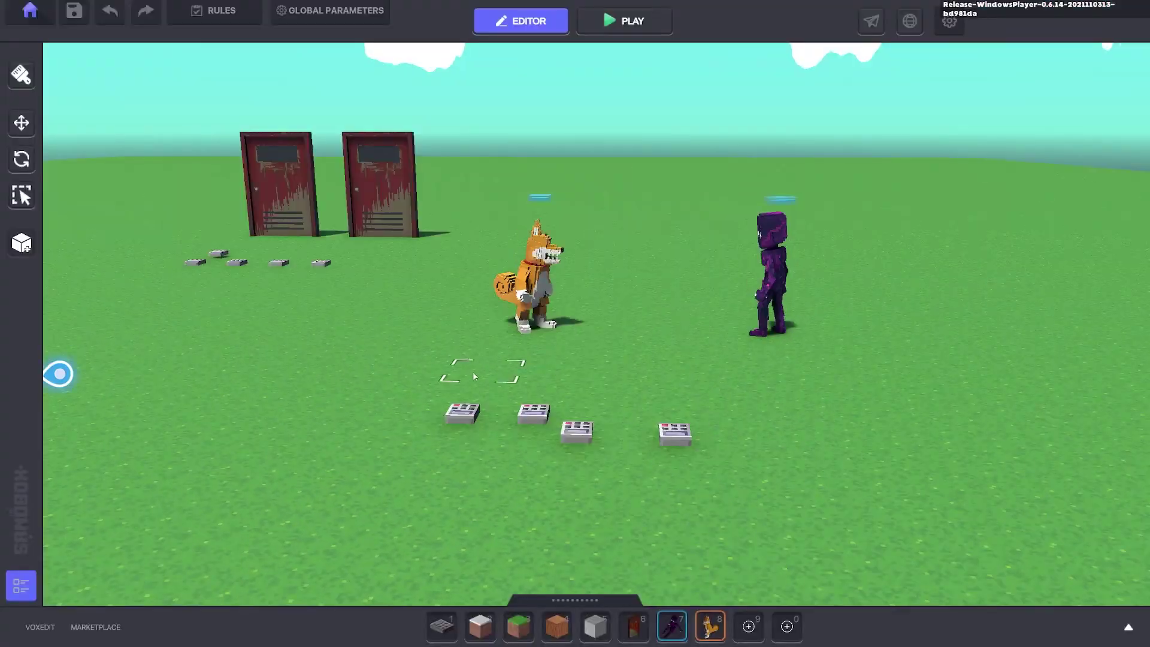
- Add blank space before "Hello how are you?" in the Speaker text of Dogejira's Convo.1 switch
{"action": "left_click", "coordinate": [533, 281]}
{"action": "scroll", "coordinate": [985, 387], "scroll_direction": "down", "scroll_amount": 5}
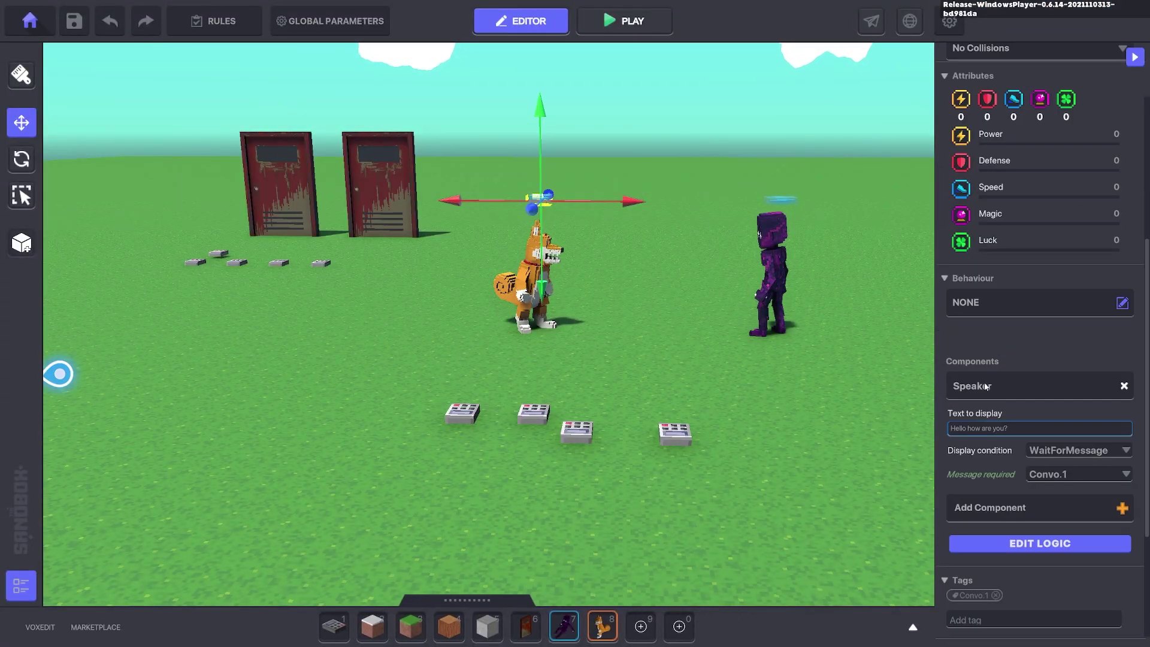
{"action": "key", "text": "Return"}
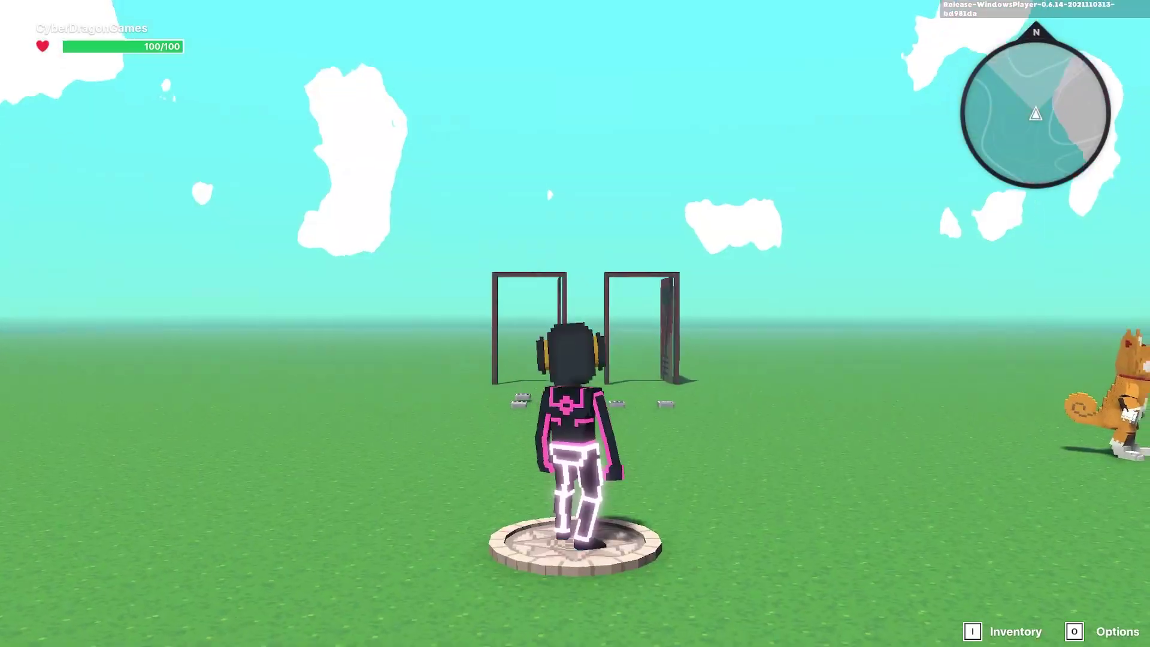
- Playtest the conversation again to check the text placement in Dogejira's opening speech bubble
{"action": "key", "text": "w"}
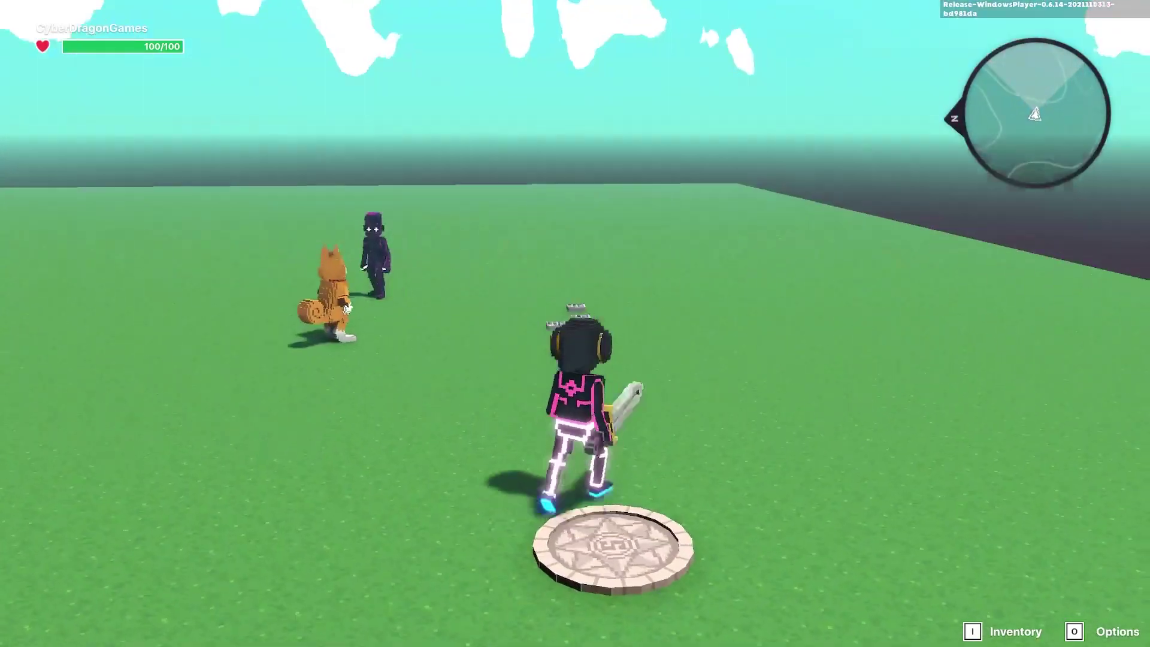
{"action": "key", "text": "s"}
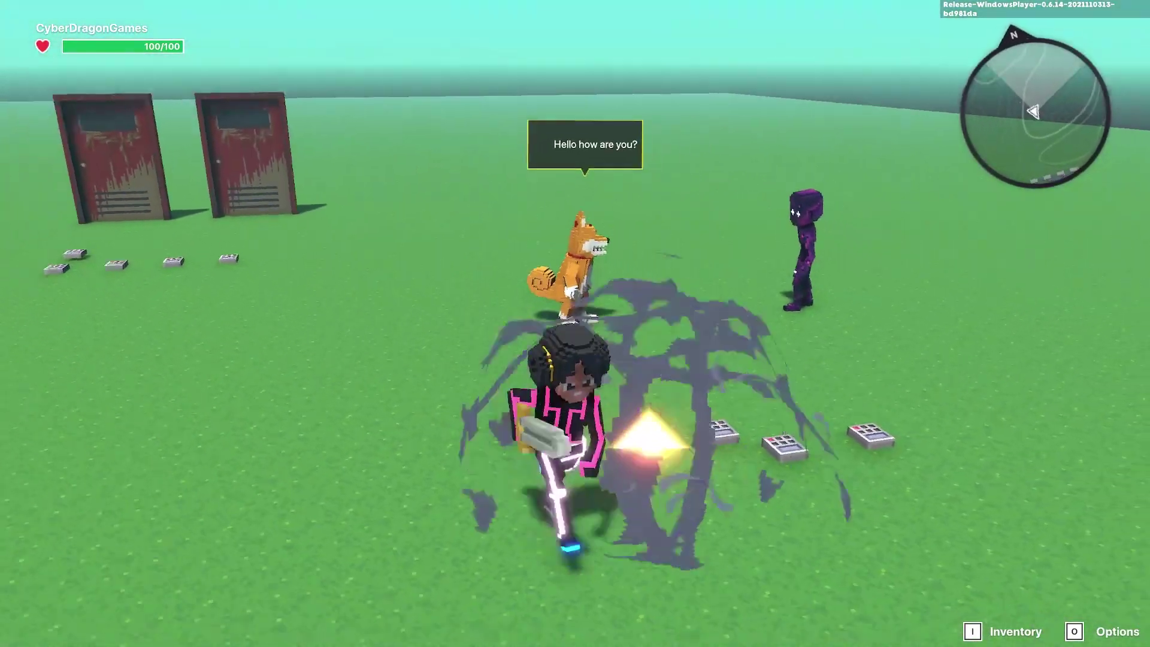
{"action": "key", "text": "d"}
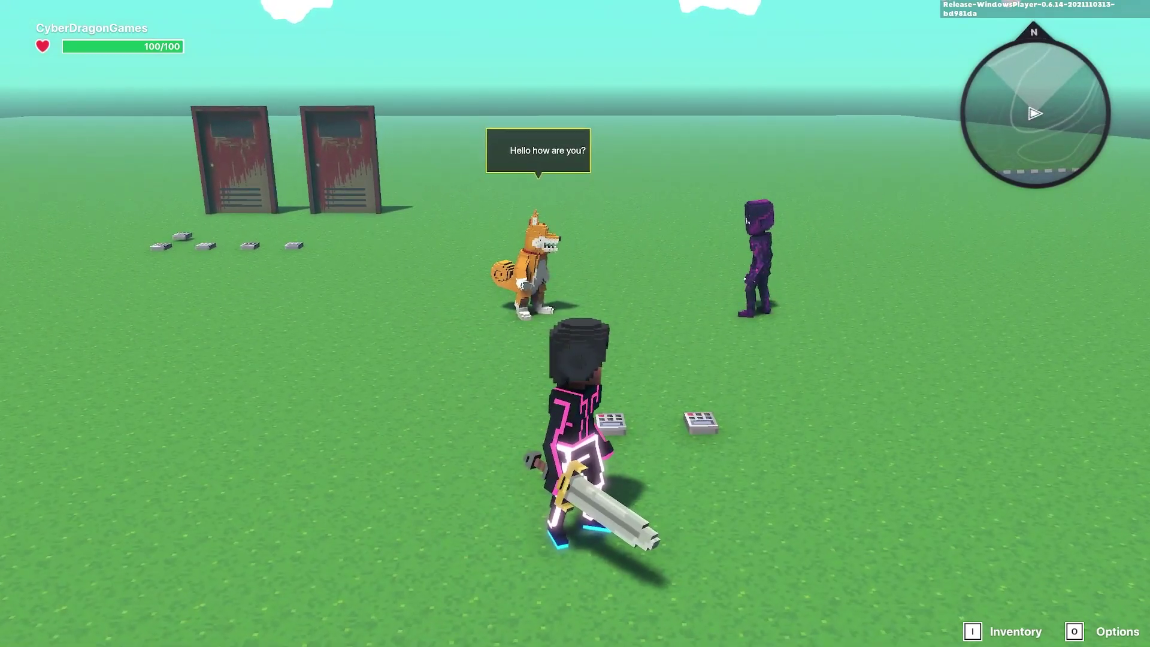
- Stop the playtest and remove the blank space before "Hello how are you?" in the Speaker text of Dogejira's Convo.1 switch
{"action": "key", "text": "p"}
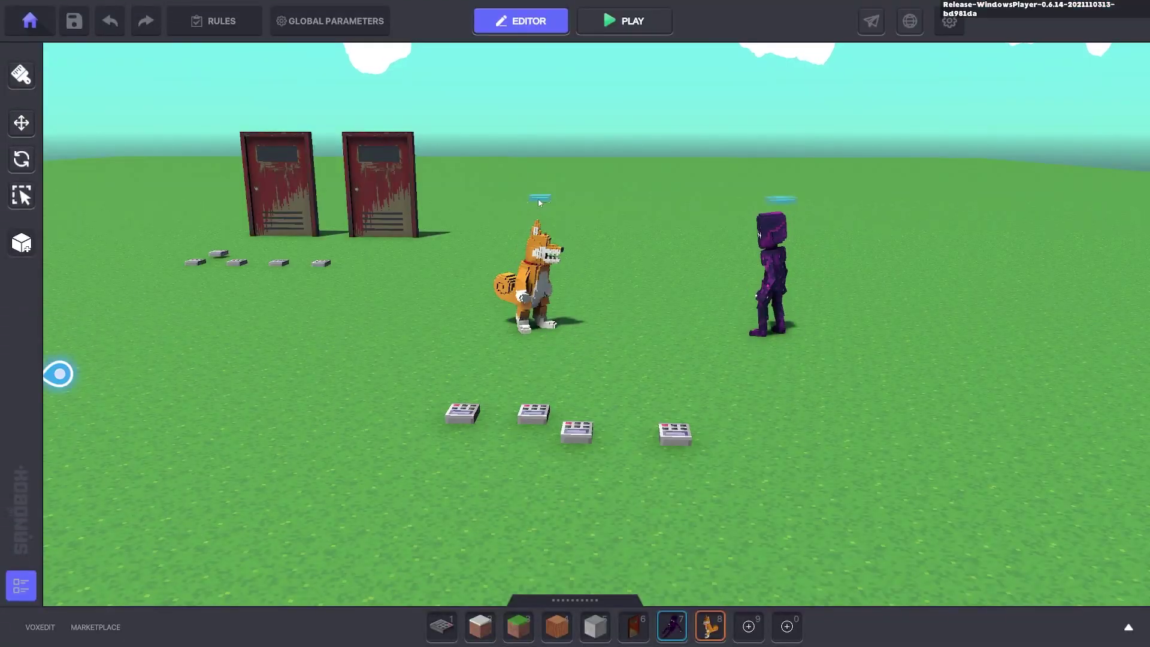
{"action": "left_click", "coordinate": [554, 252]}
{"action": "scroll", "coordinate": [953, 419], "scroll_direction": "down", "scroll_amount": 5}
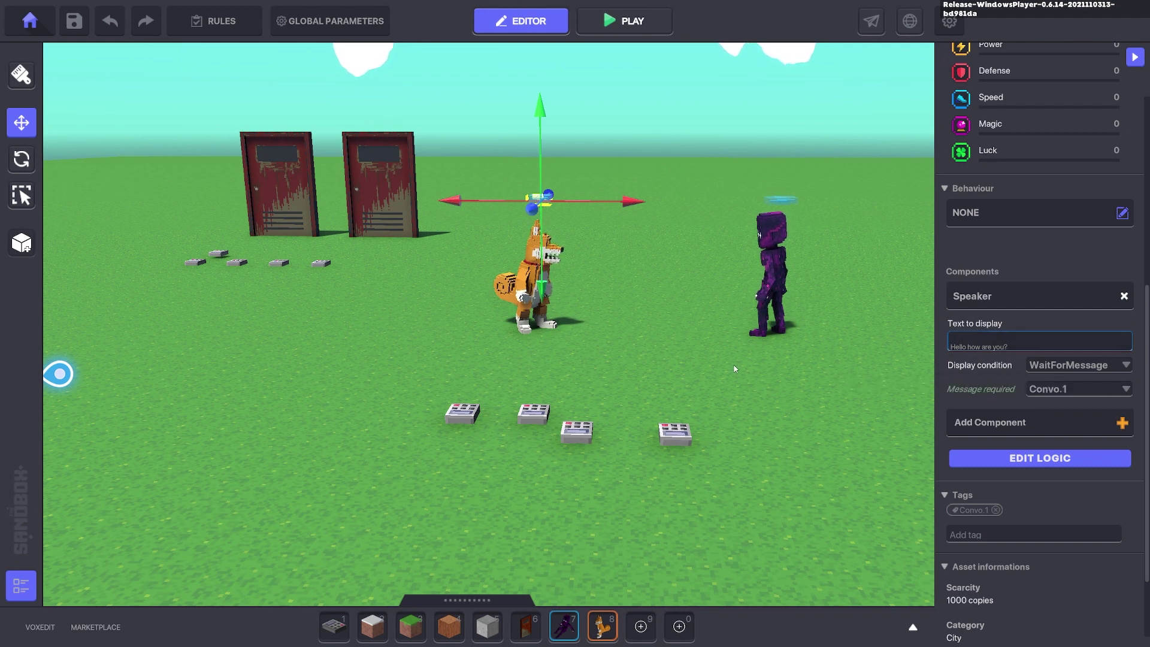
- Playtest the conversation to check how Dogejira's opening line sits in the speech bubble without the leading space
{"action": "key", "text": "p"}
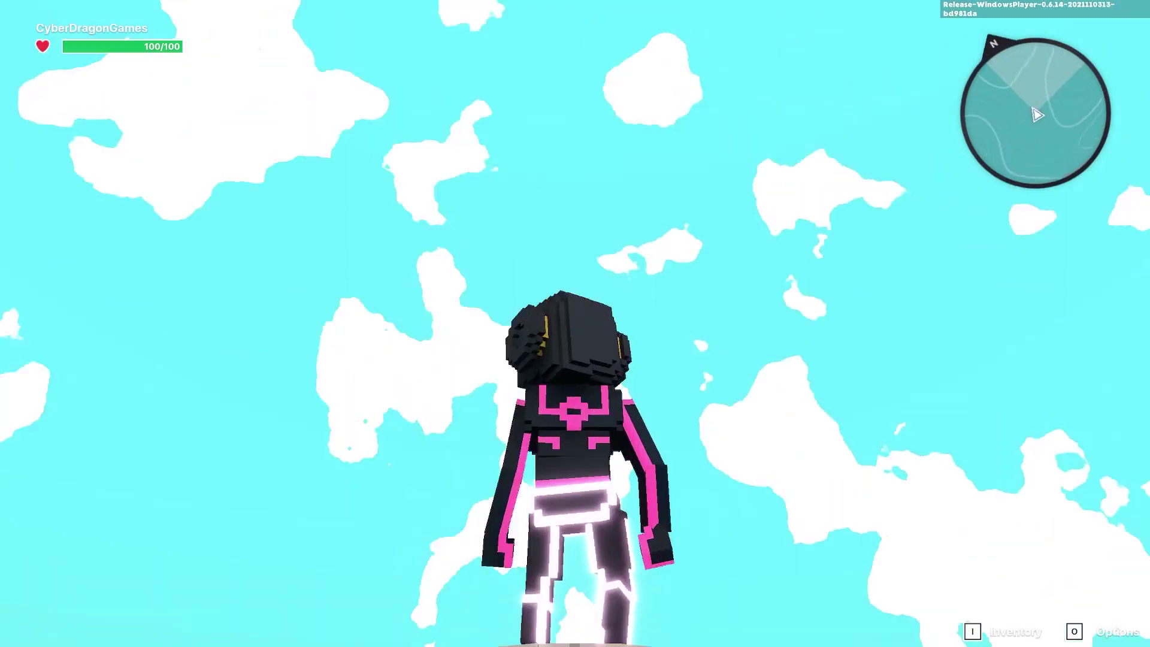
{"action": "key", "text": "w"}
{"action": "key", "text": "s"}
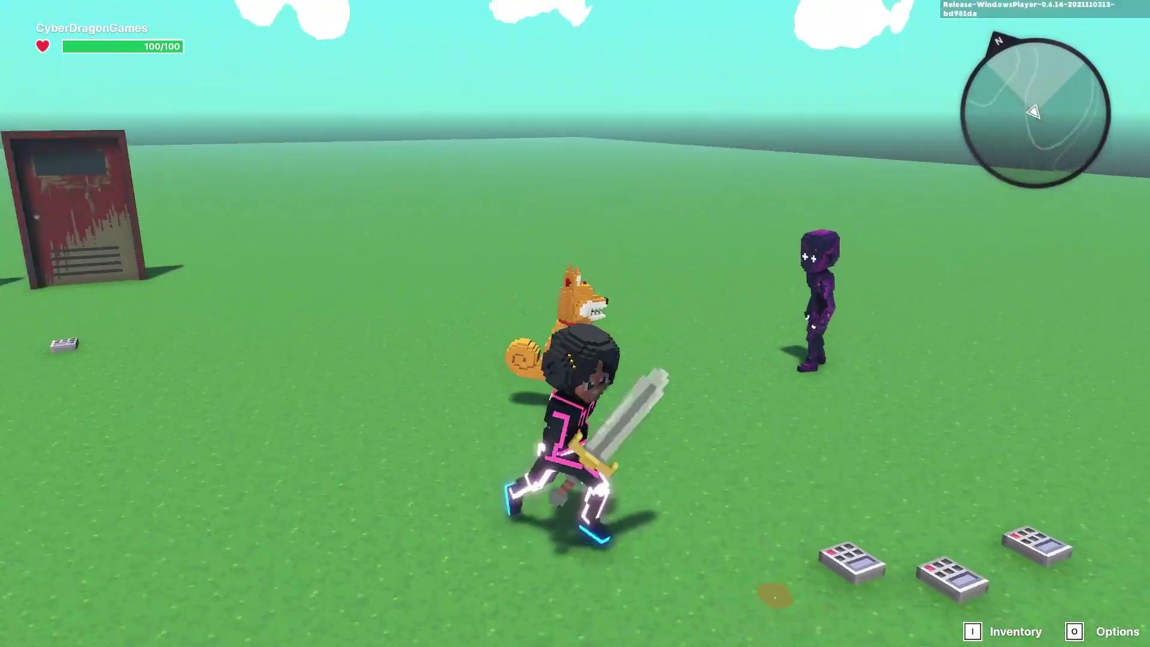
{"action": "key", "text": "d"}
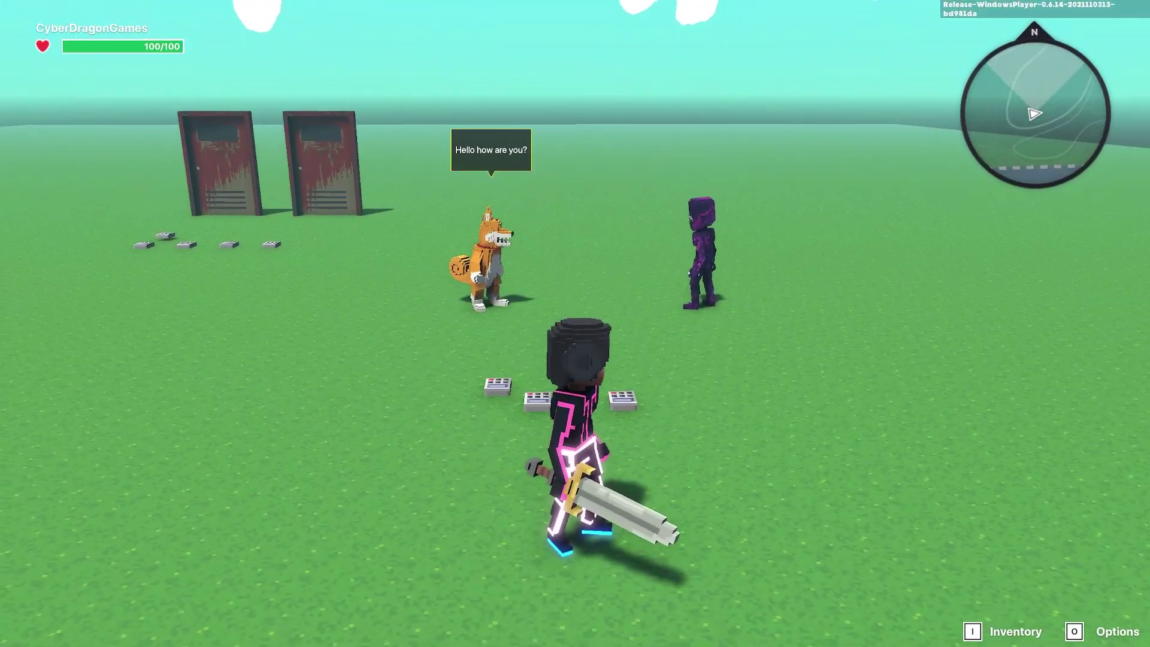
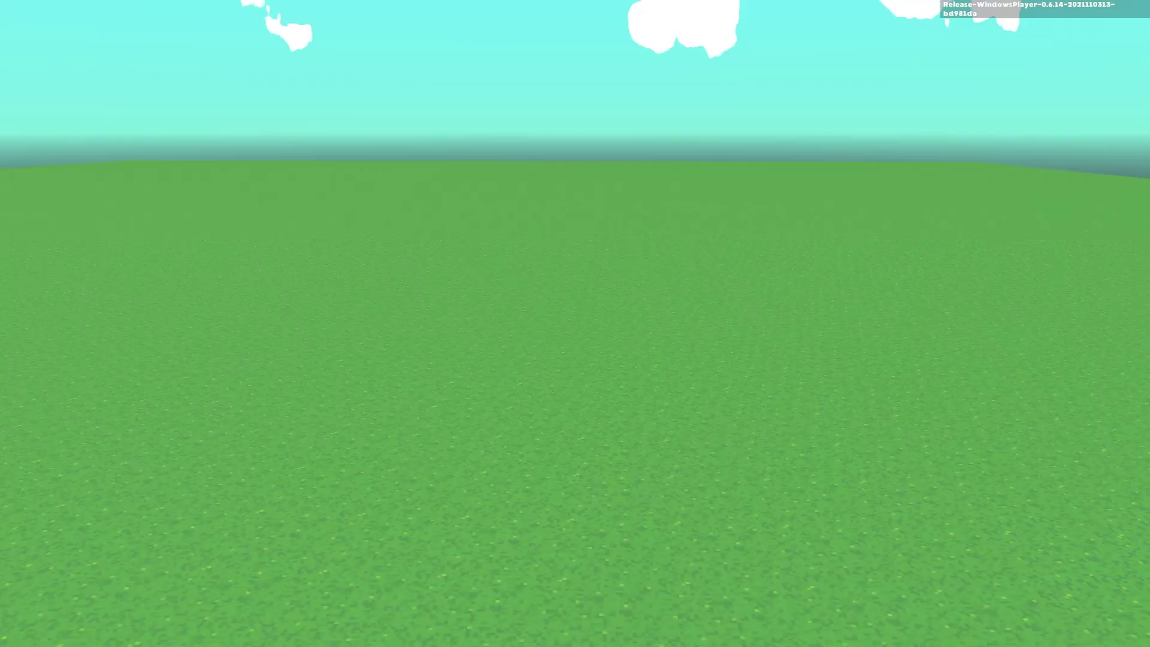
- Duplicate the Convo.3 Health switch on the ground and place the copy directly beside it in the row
{"action": "left_click", "coordinate": [674, 430]}
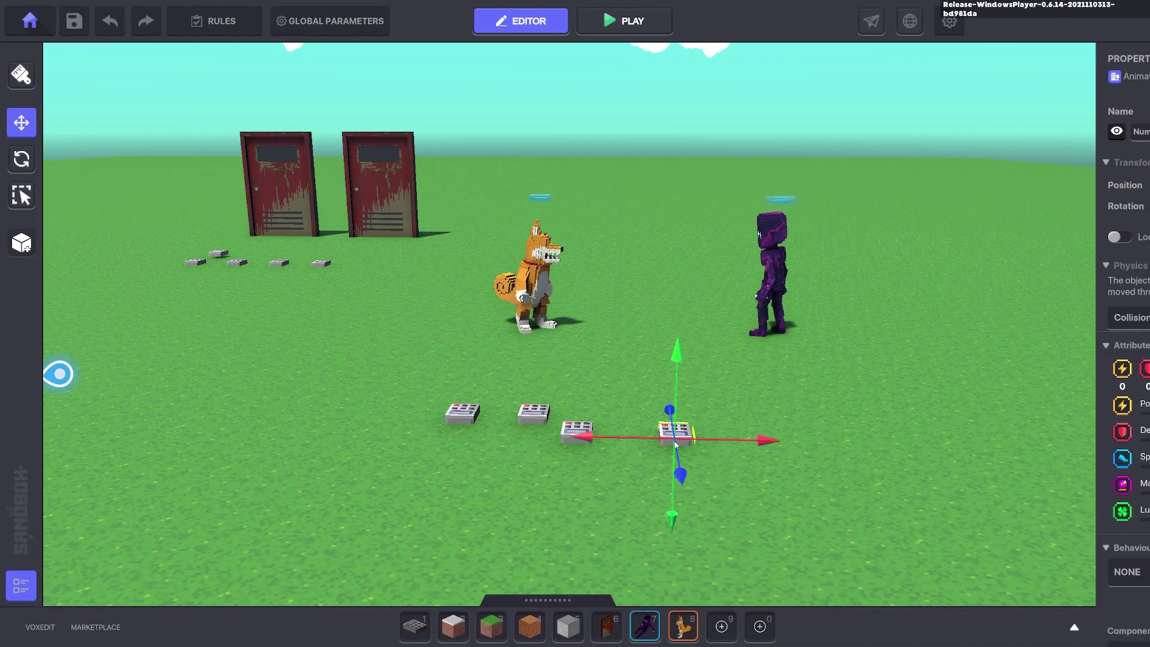
{"action": "left_click", "coordinate": [1023, 356]}
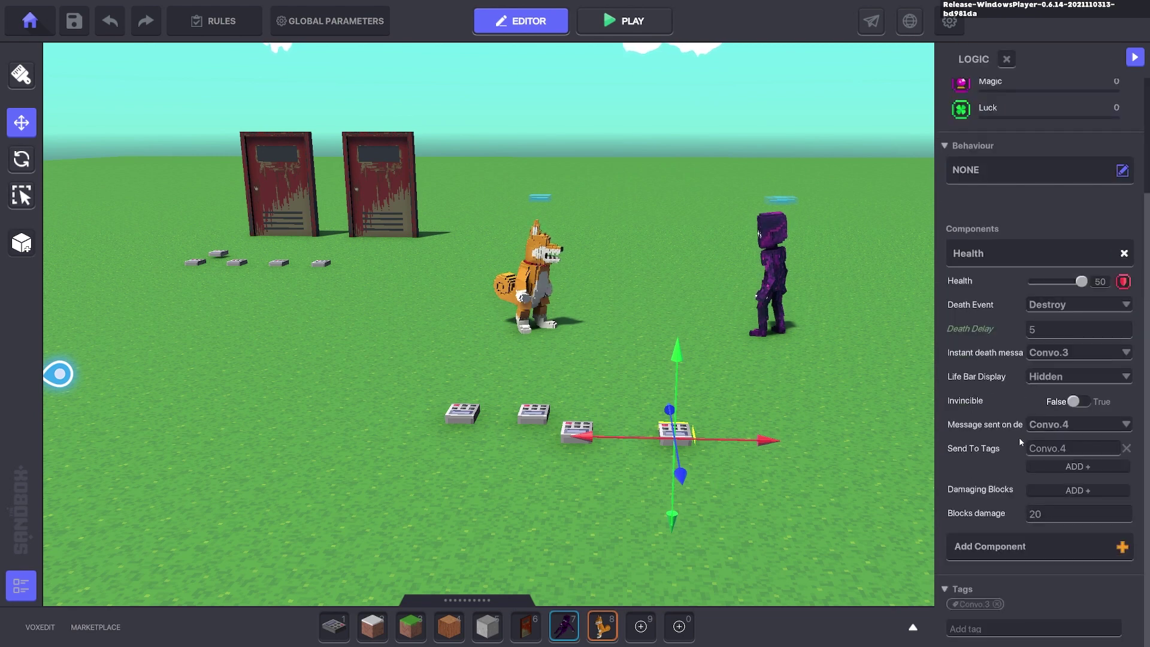
{"action": "key", "text": "d"}
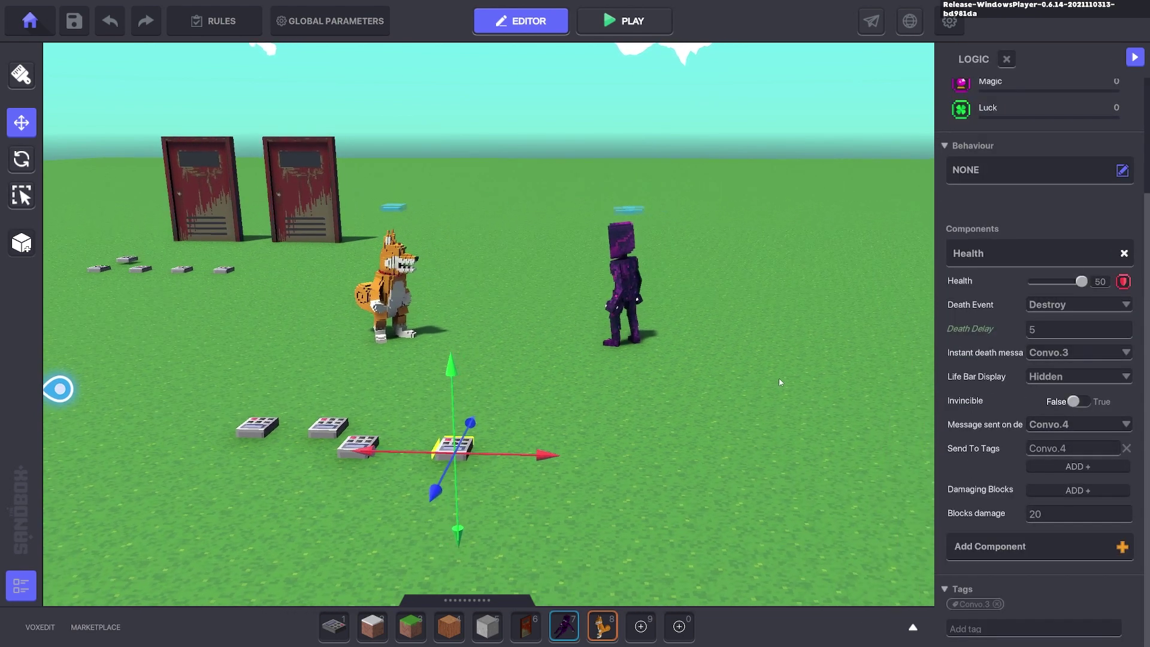
{"action": "key", "text": "s"}
{"action": "key", "text": "a"}
{"action": "key", "text": "ctrl+d"}
{"action": "left_click_drag", "start_coordinate": [647, 453], "coordinate": [679, 459]}
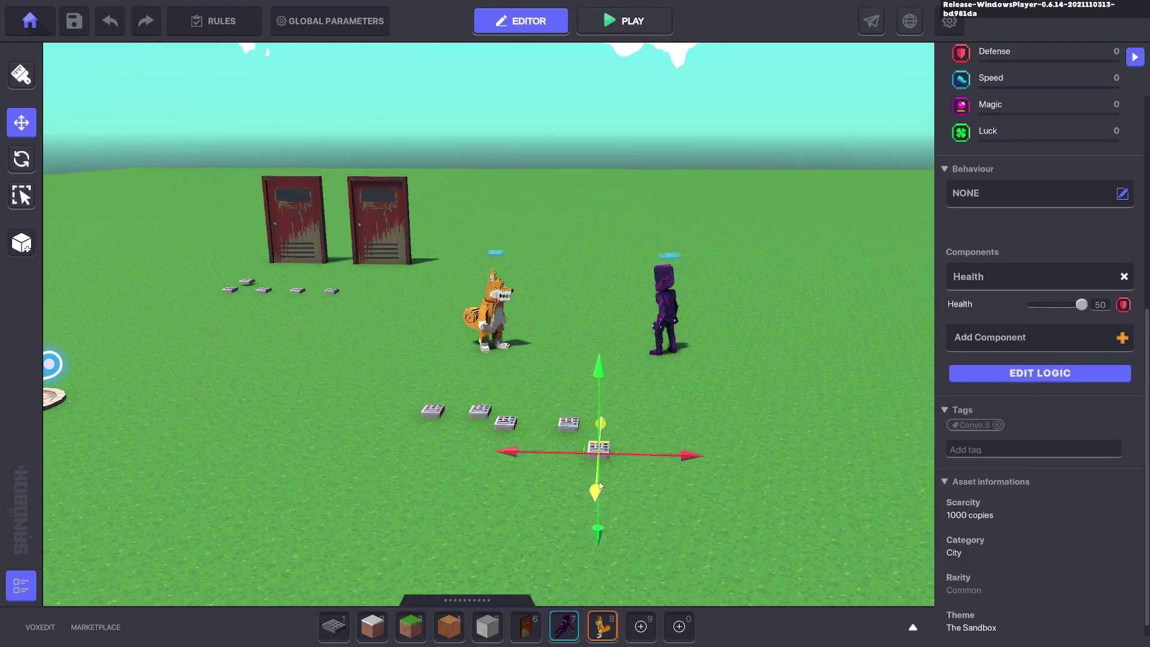
{"action": "left_click_drag", "start_coordinate": [599, 485], "coordinate": [605, 461]}
- Add the tag Convo.4 to the copied switch and set its instant death message to Convo.4
{"action": "left_click", "coordinate": [996, 448]}
{"action": "type", "text": "Convo.4"}
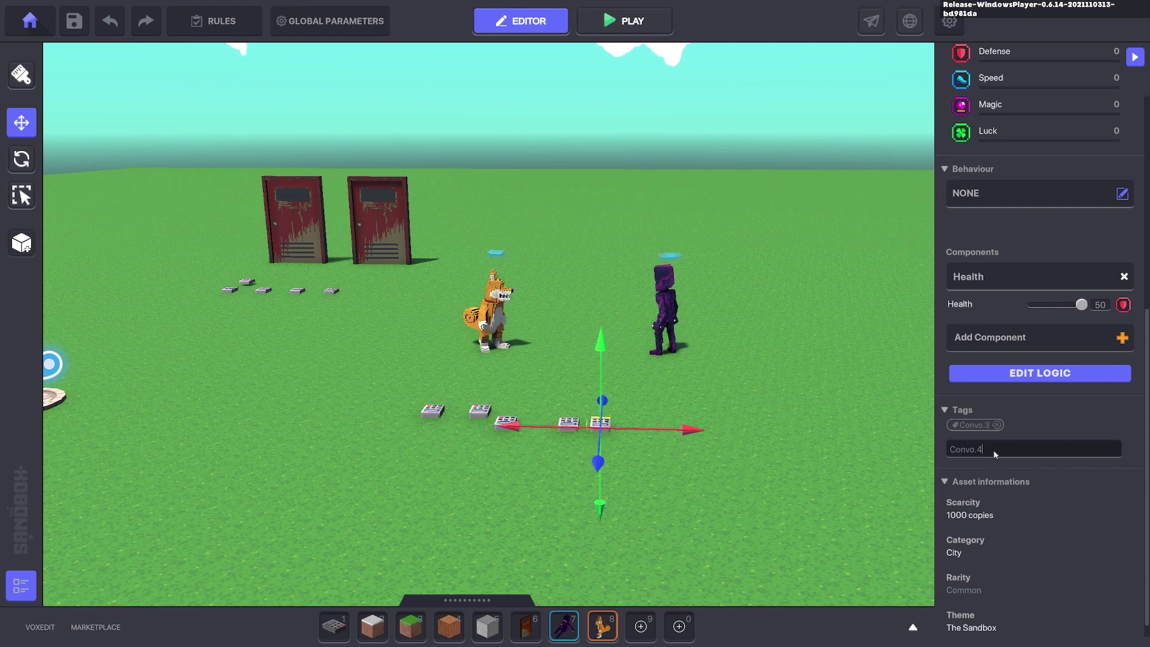
{"action": "key", "text": "Return"}
{"action": "left_click", "coordinate": [1040, 372]}
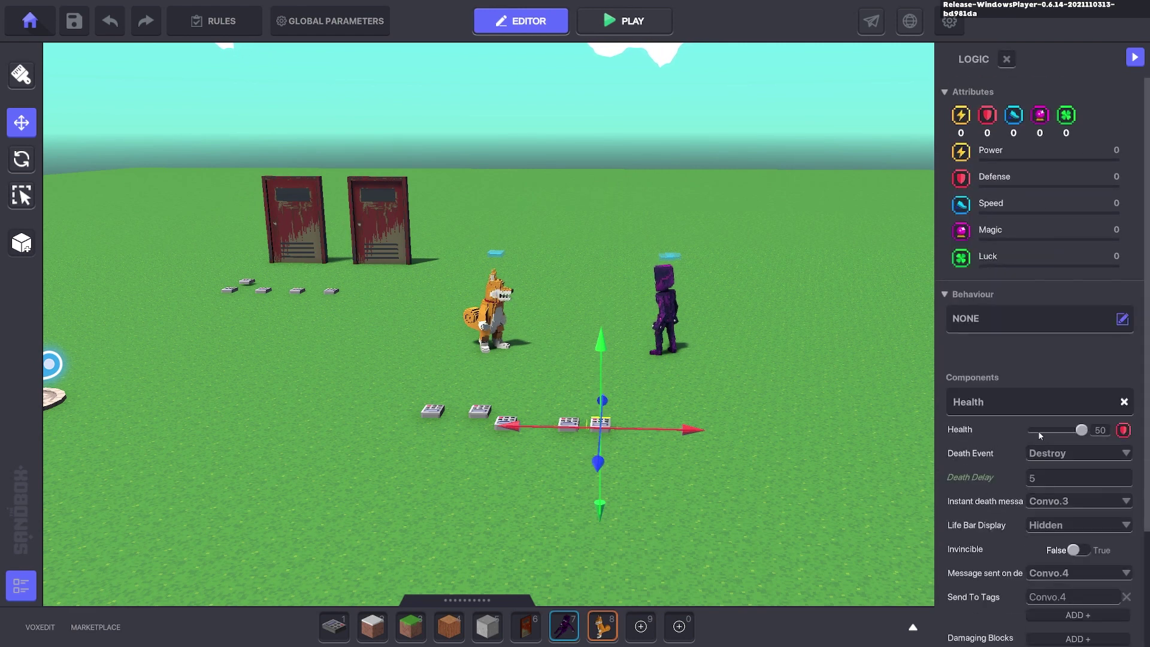
{"action": "scroll", "coordinate": [1044, 487], "scroll_direction": "down", "scroll_amount": 3}
{"action": "left_click", "coordinate": [1054, 413]}
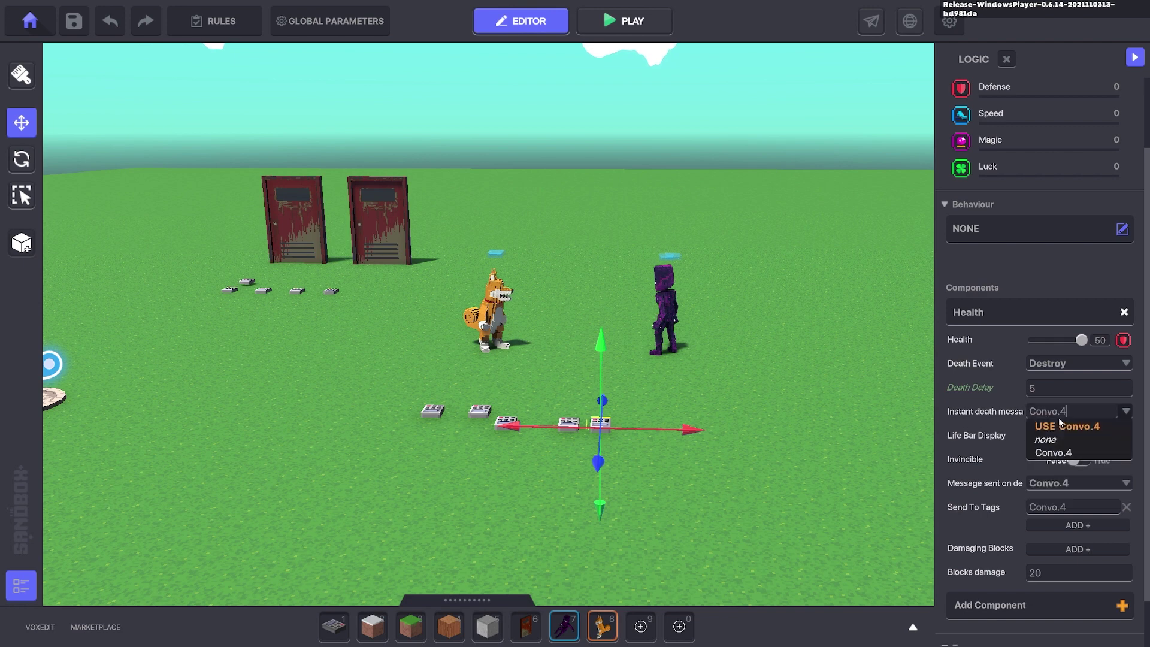
{"action": "left_click", "coordinate": [1058, 426]}
- Set the copied switch's message sent on death and its Send To tag to End.Convo
{"action": "left_click", "coordinate": [1076, 508]}
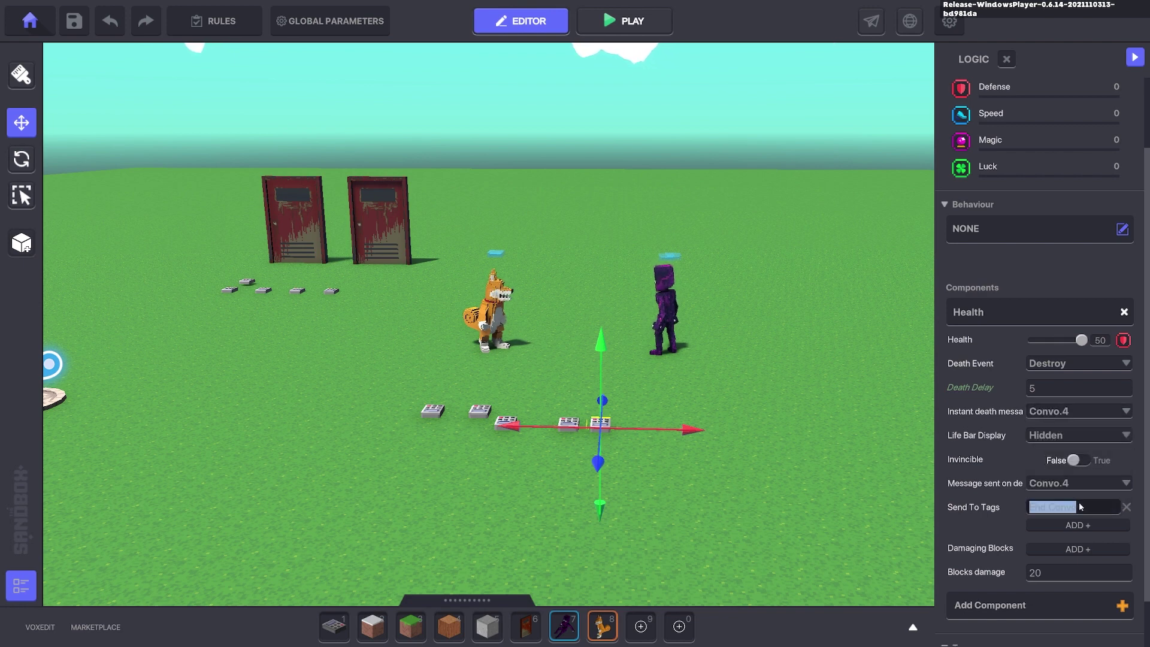
{"action": "left_click", "coordinate": [1073, 482]}
{"action": "left_click", "coordinate": [1066, 494]}
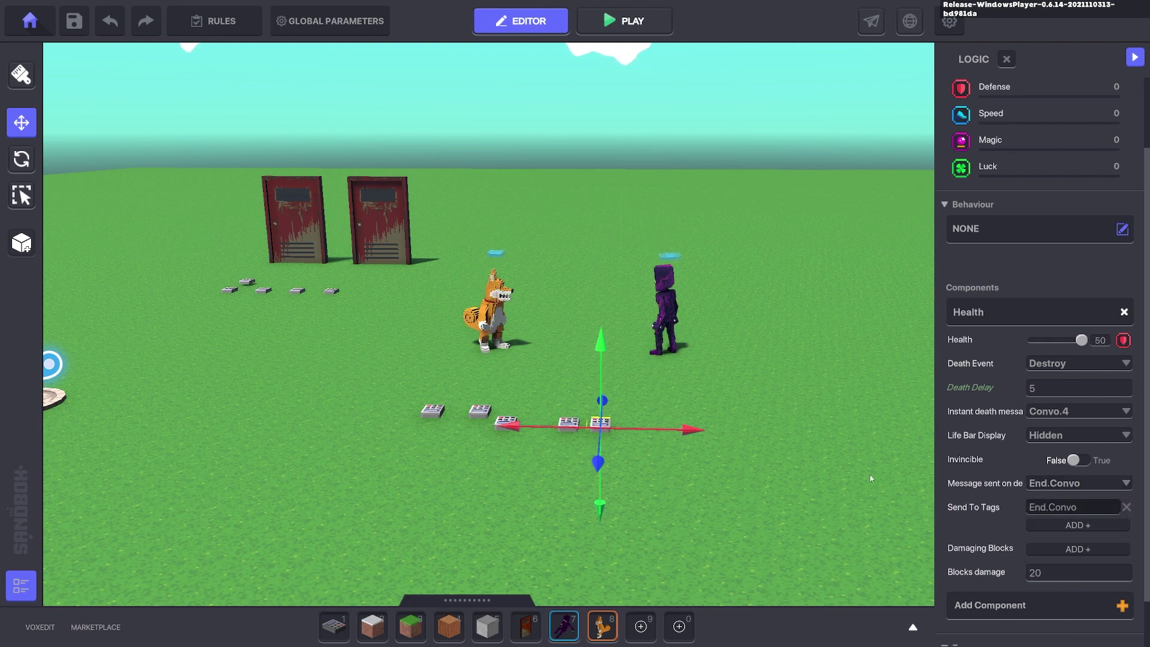
- Assign the Predator behaviour to the Cosmic Rift Superhero
{"action": "right_click_drag", "start_coordinate": [745, 435], "coordinate": [748, 446]}
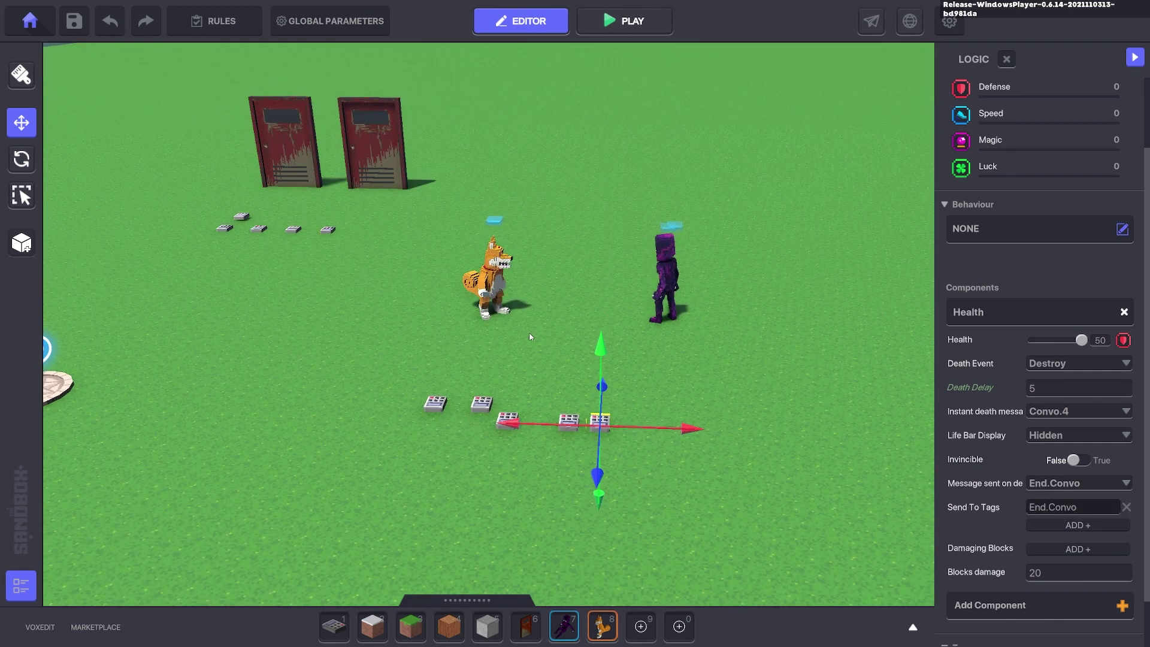
{"action": "left_click", "coordinate": [668, 281]}
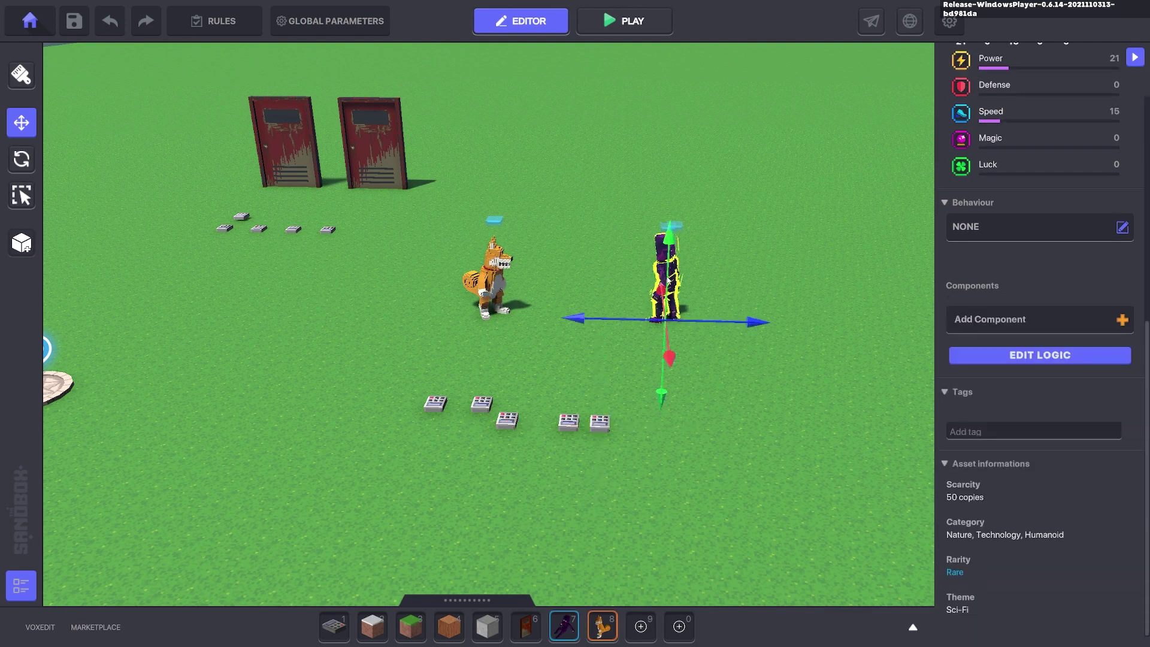
{"action": "left_click", "coordinate": [1028, 225]}
{"action": "scroll", "coordinate": [689, 359], "scroll_direction": "down", "scroll_amount": 3}
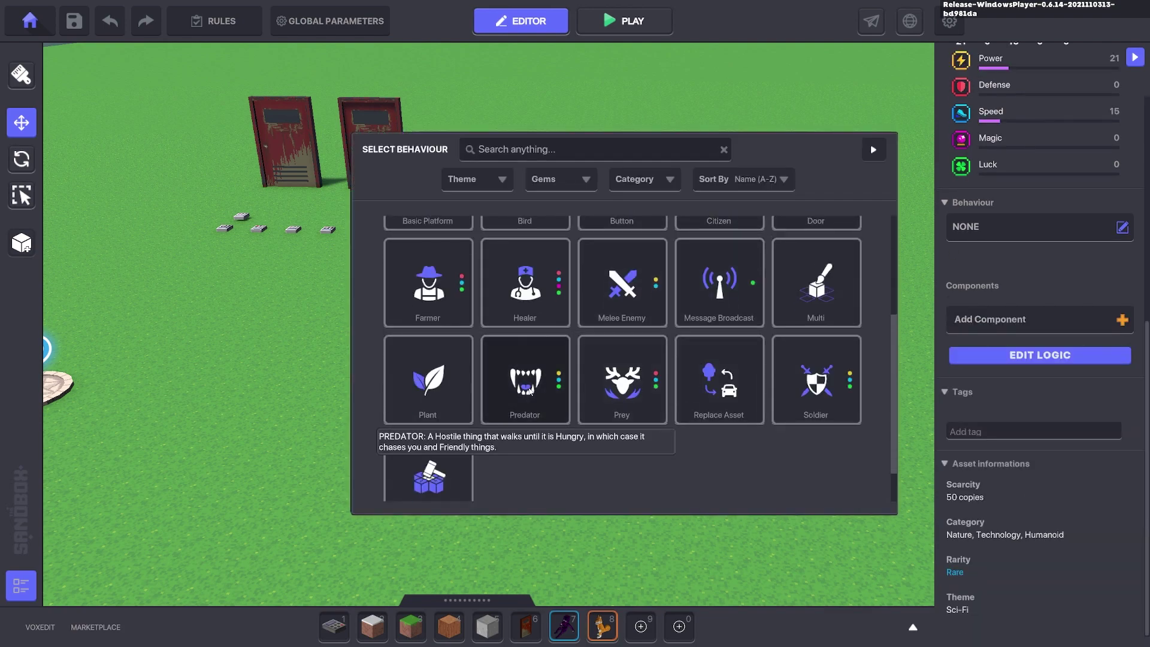
{"action": "left_click", "coordinate": [529, 391]}
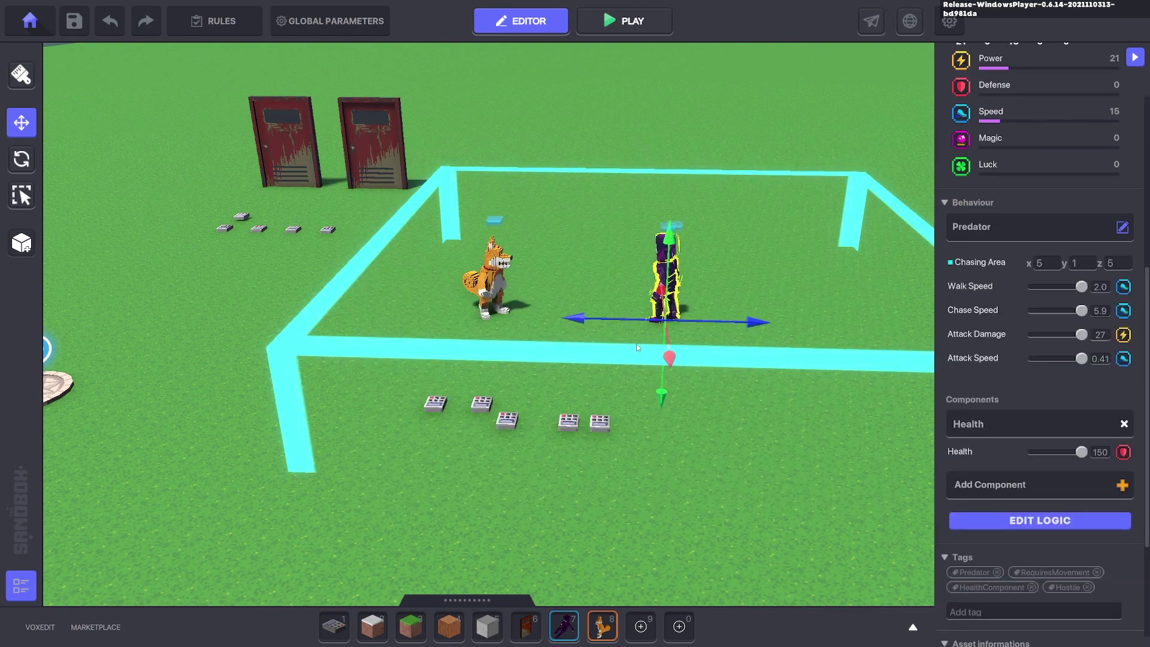
- Add a Toggle Behaviour component to the superhero with its initial behavior state set to False
{"action": "left_click", "coordinate": [1050, 490]}
{"action": "left_click", "coordinate": [457, 444]}
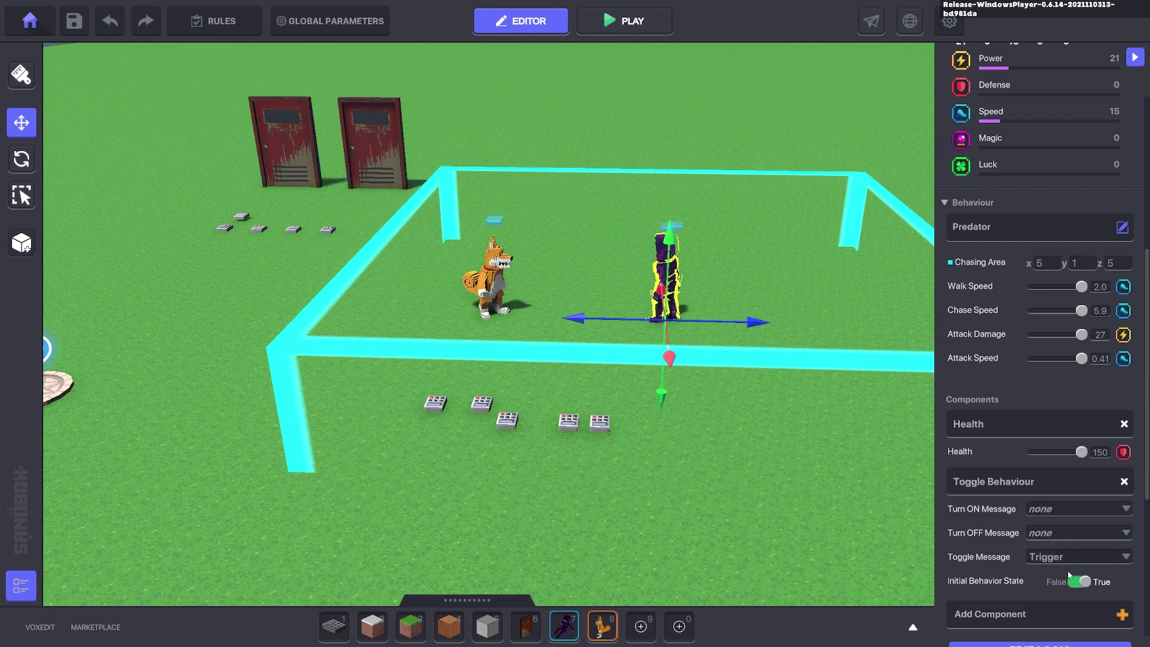
{"action": "scroll", "coordinate": [1011, 554], "scroll_direction": "down", "scroll_amount": 5}
- Tag the superhero End.Convo and use End.Convo as the Turn ON message of its Toggle Behaviour component
{"action": "left_click", "coordinate": [983, 431]}
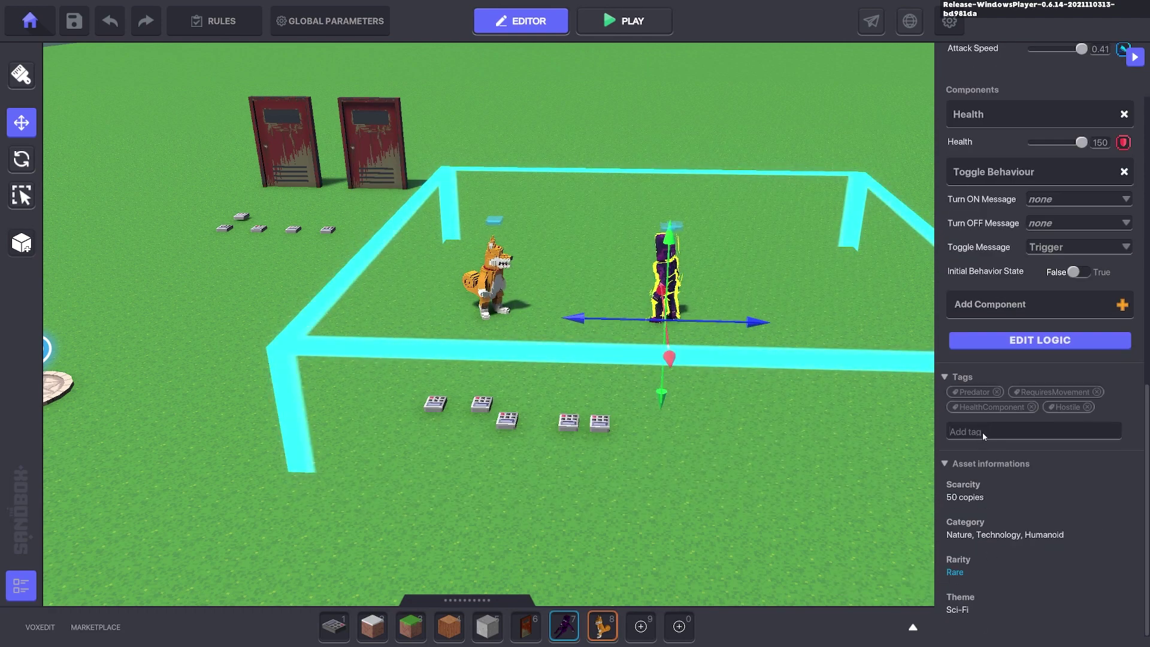
{"action": "type", "text": "End.Convo"}
{"action": "key", "text": "Return"}
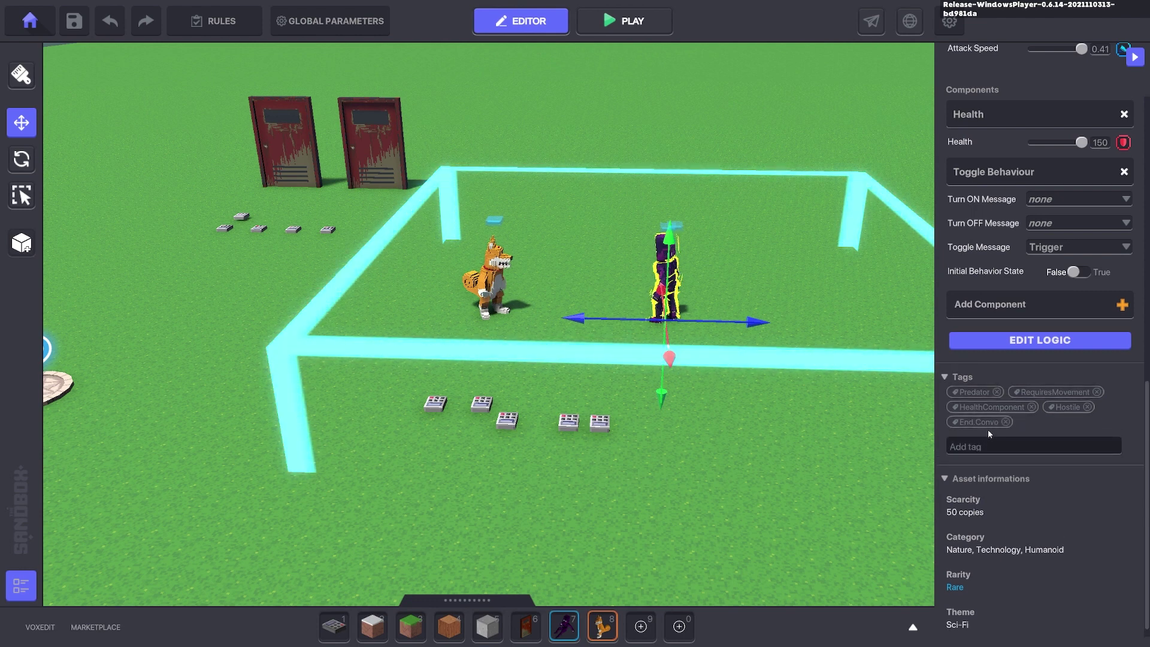
{"action": "left_click", "coordinate": [1043, 200]}
{"action": "type", "text": "End.Convo"}
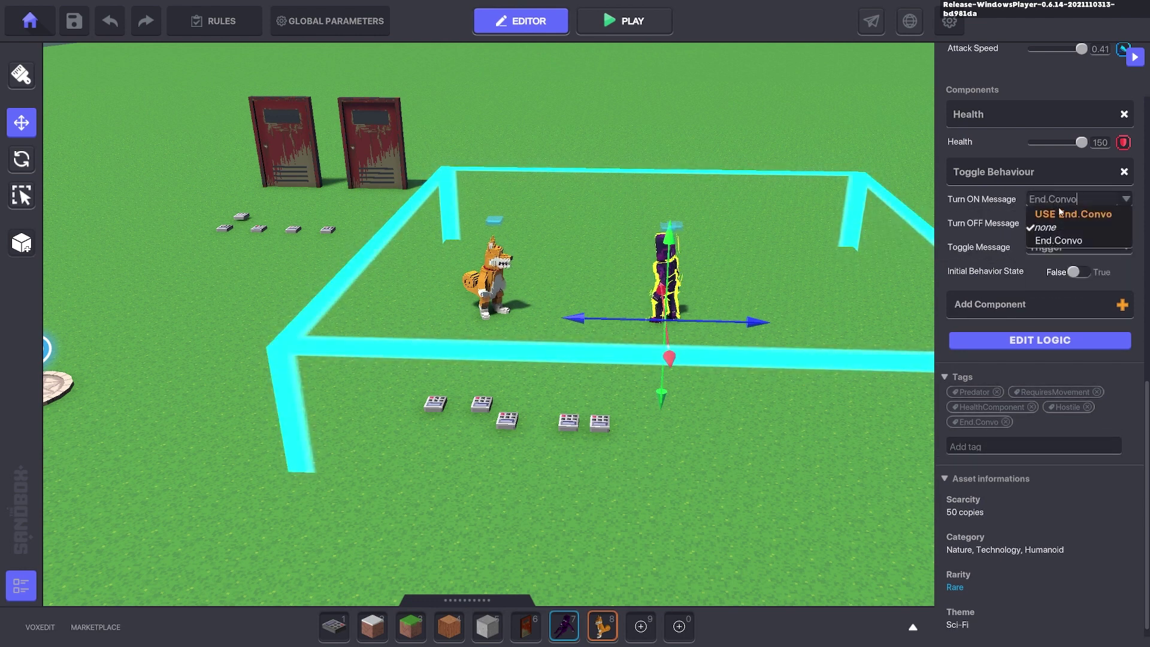
{"action": "left_click", "coordinate": [1057, 210]}
- In the superhero's Predator logic, remove Avatar from the tags to attack and set Max Hunger to 1,000
{"action": "scroll", "coordinate": [1051, 272], "scroll_direction": "up", "scroll_amount": 3}
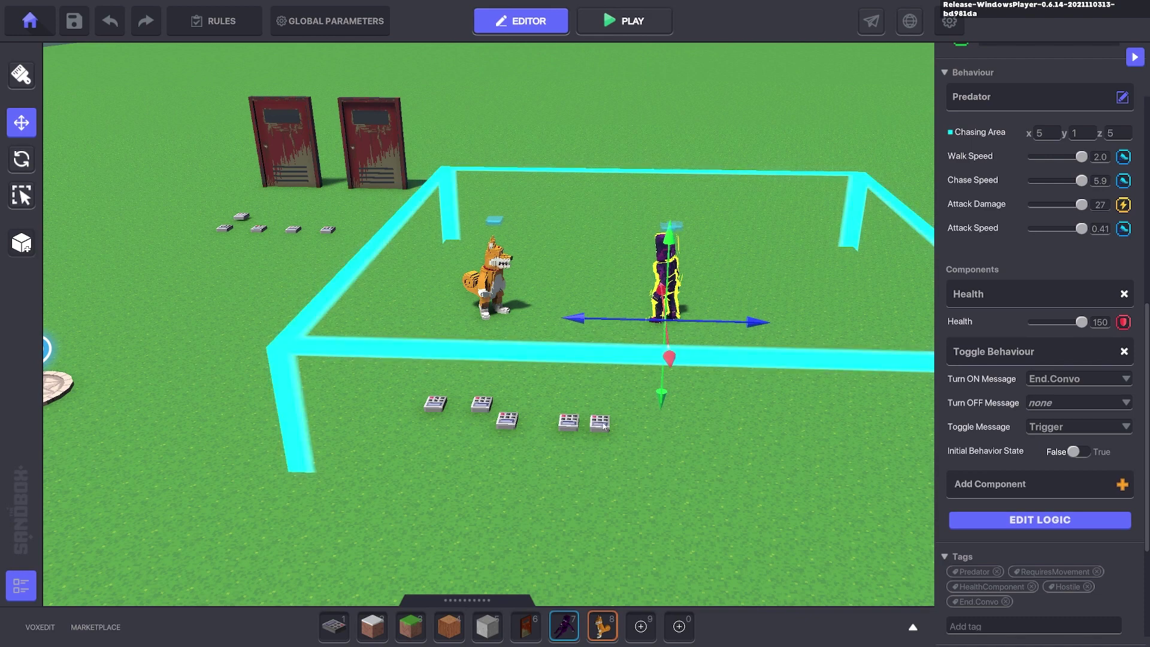
{"action": "scroll", "coordinate": [1016, 376], "scroll_direction": "up", "scroll_amount": 5}
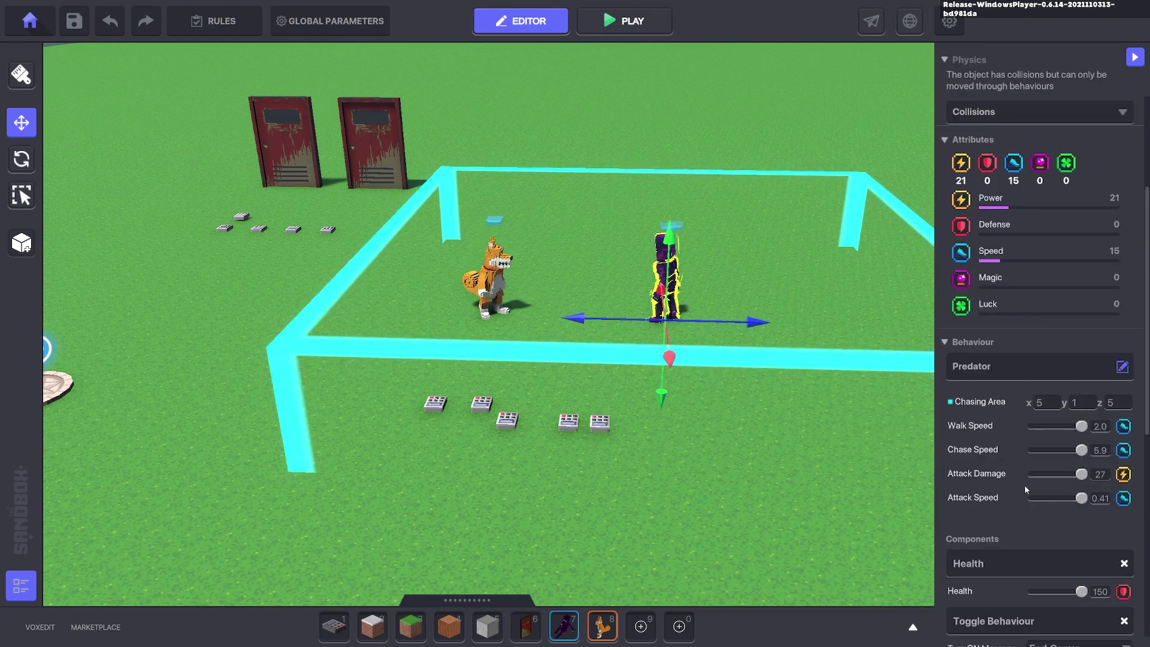
{"action": "scroll", "coordinate": [1024, 484], "scroll_direction": "down", "scroll_amount": 5}
{"action": "left_click", "coordinate": [1004, 520]}
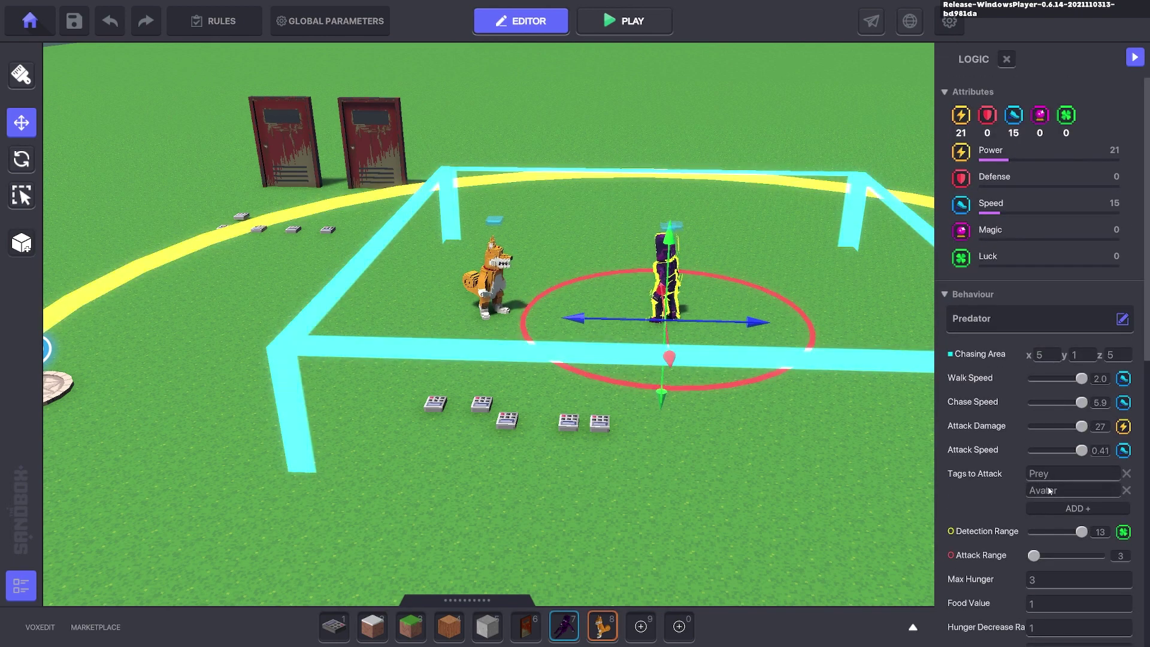
{"action": "left_click", "coordinate": [1126, 491]}
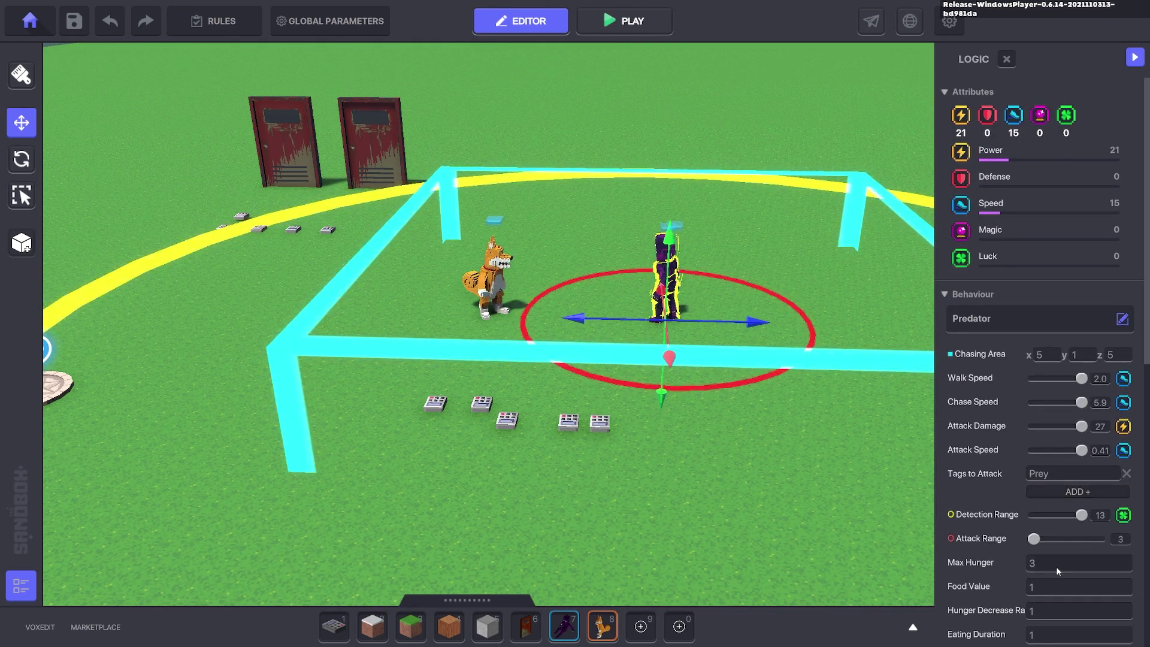
{"action": "left_click", "coordinate": [1056, 561]}
{"action": "type", "text": "1000"}
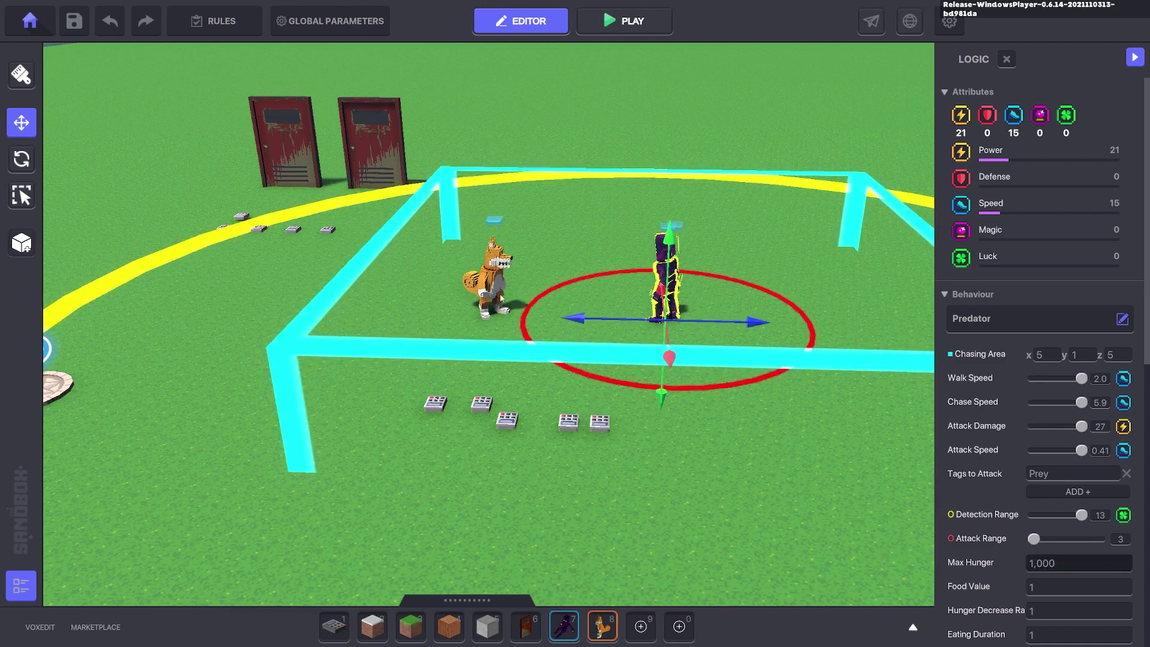
- Assign the Prey behaviour to Dogejira
{"action": "left_click", "coordinate": [491, 281]}
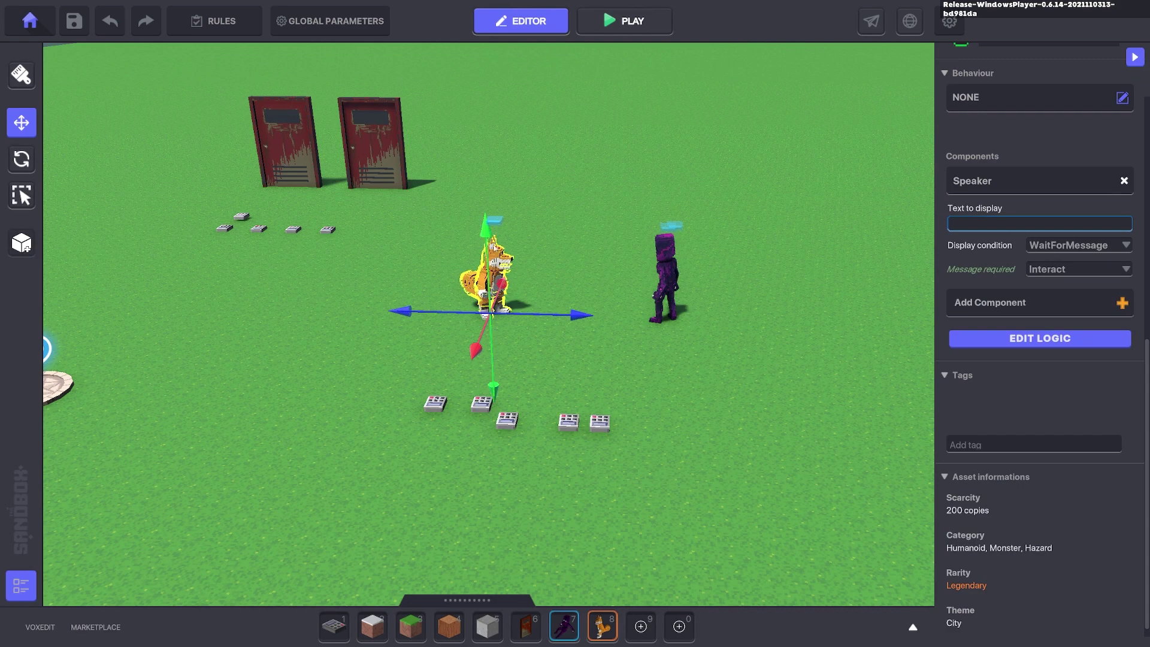
{"action": "left_click", "coordinate": [1061, 106]}
{"action": "scroll", "coordinate": [686, 402], "scroll_direction": "down", "scroll_amount": 3}
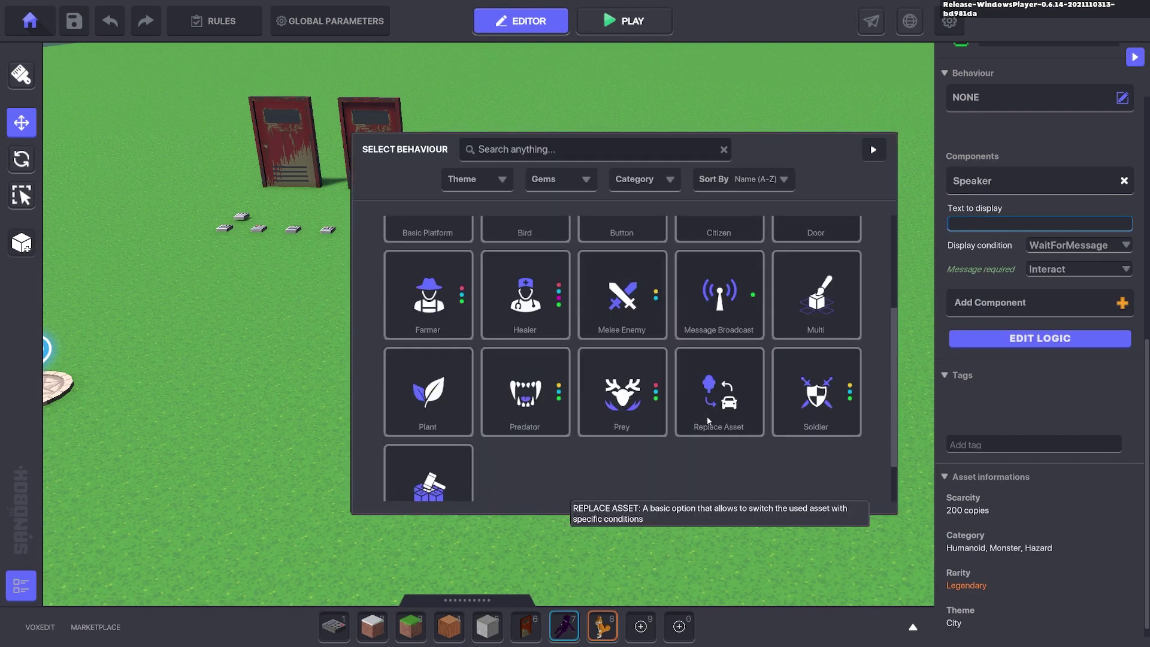
{"action": "left_click", "coordinate": [624, 403]}
{"action": "left_click_drag", "start_coordinate": [1082, 157], "coordinate": [888, 320]}
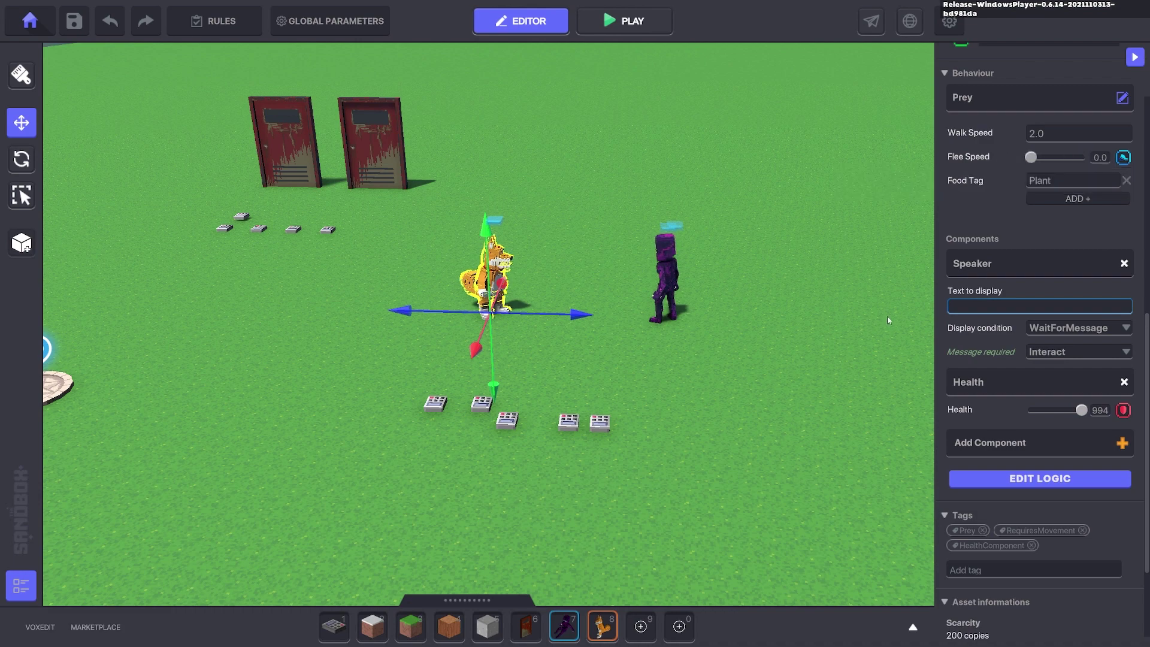
- Reset Dogejira's behaviour to None, keeping the Health component, and add the tag Prey manually
{"action": "left_click", "coordinate": [1036, 97]}
{"action": "scroll", "coordinate": [458, 285], "scroll_direction": "up", "scroll_amount": 5}
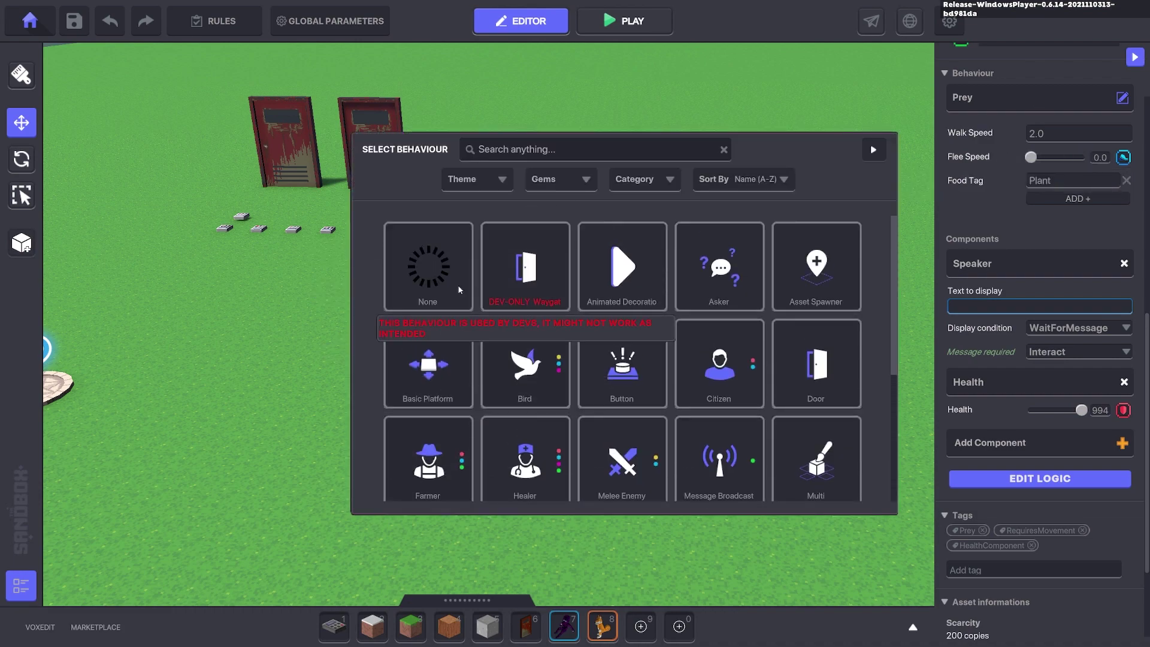
{"action": "left_click", "coordinate": [457, 285]}
{"action": "left_click", "coordinate": [1022, 490]}
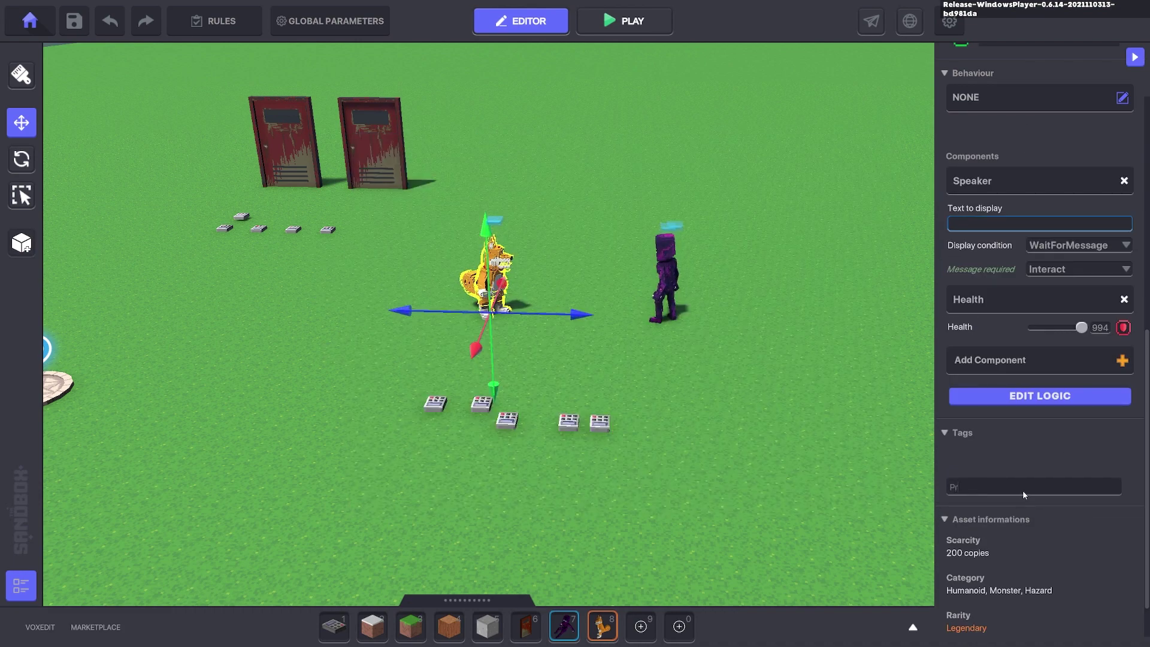
{"action": "type", "text": "Prey"}
{"action": "key", "text": "Return"}
- Playtest the scene, interact with Dogejira to start the conversation, and back the avatar away from both characters
{"action": "left_click", "coordinate": [760, 345]}
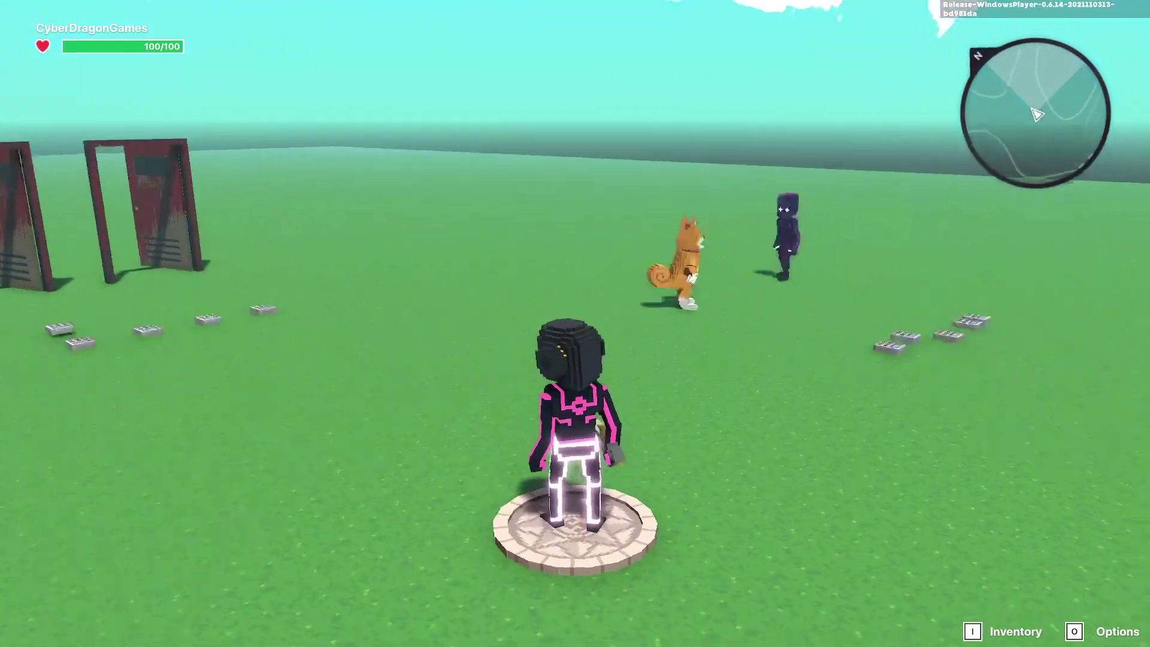
{"action": "key", "text": "w"}
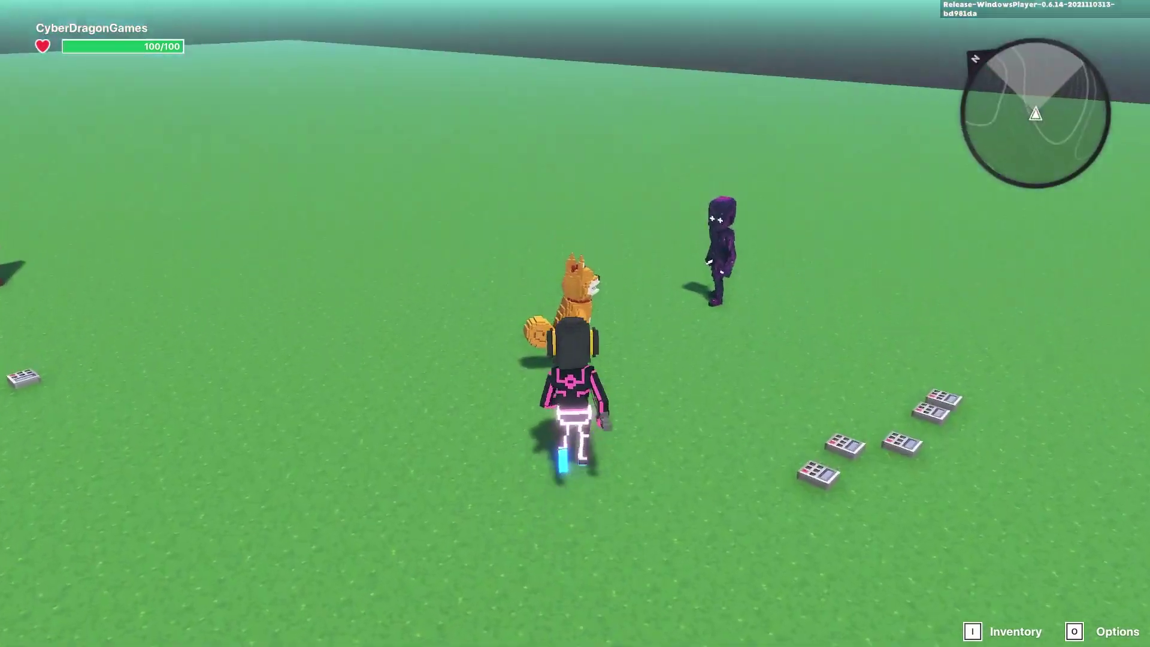
{"action": "key", "text": "s"}
{"action": "left_click", "coordinate": [575, 323]}
{"action": "key", "text": "d"}
{"action": "key", "text": "s"}
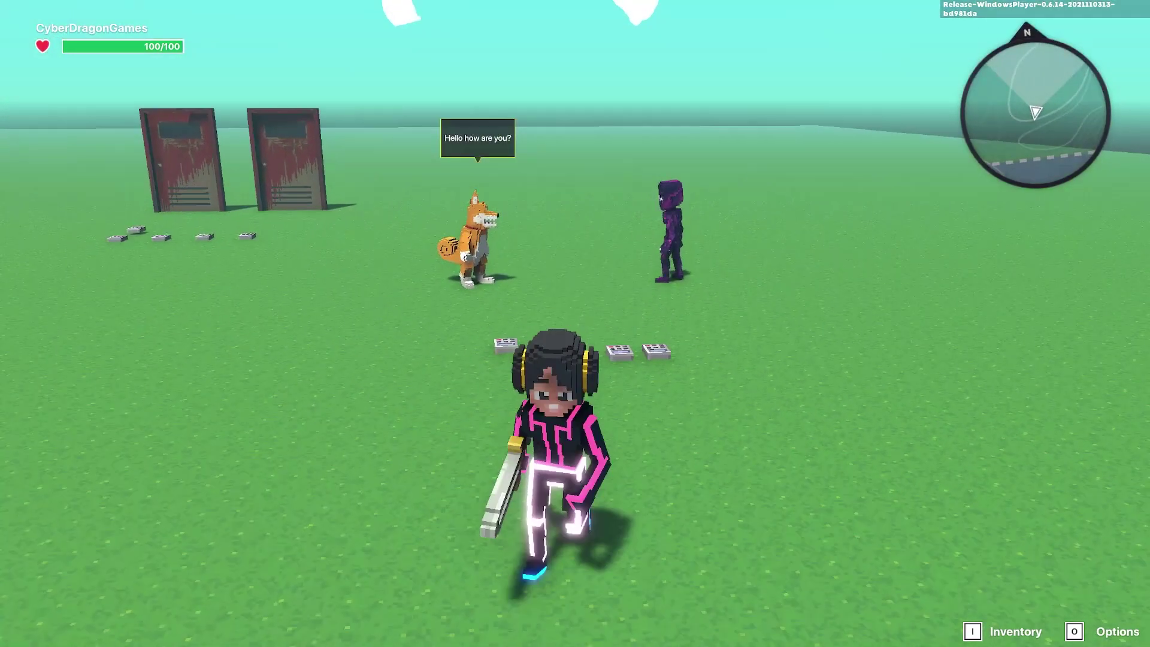
- Watch the full conversation and the superhero's attack on Dogejira up close, and return to the editor
{"action": "key", "text": "w"}
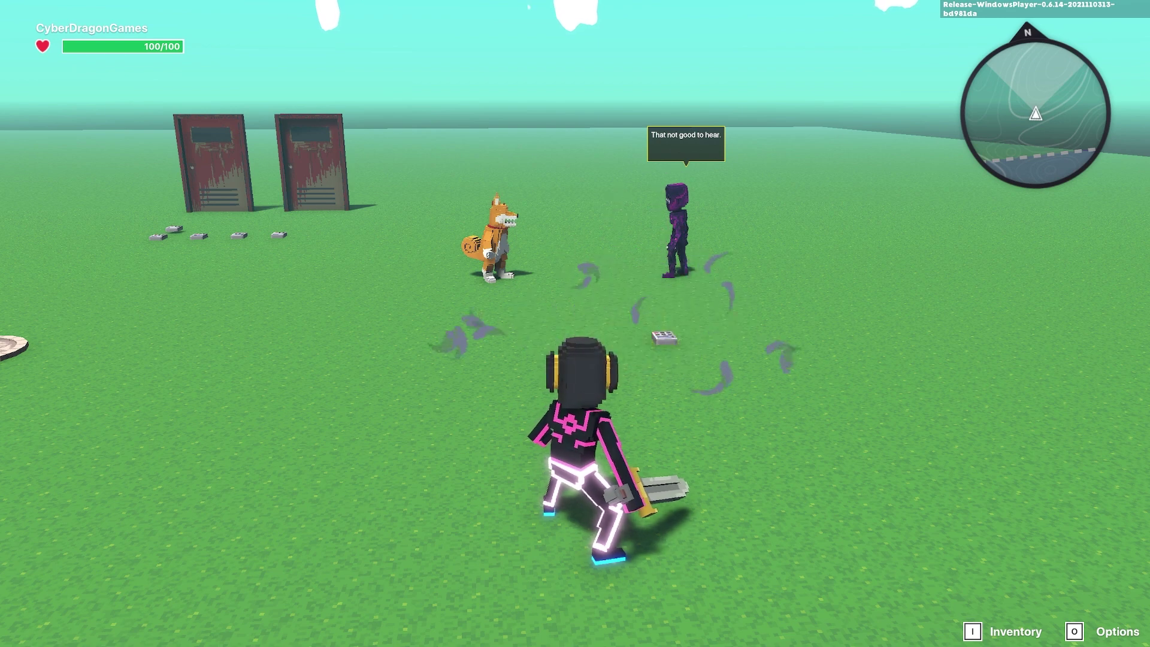
{"action": "key", "text": "w"}
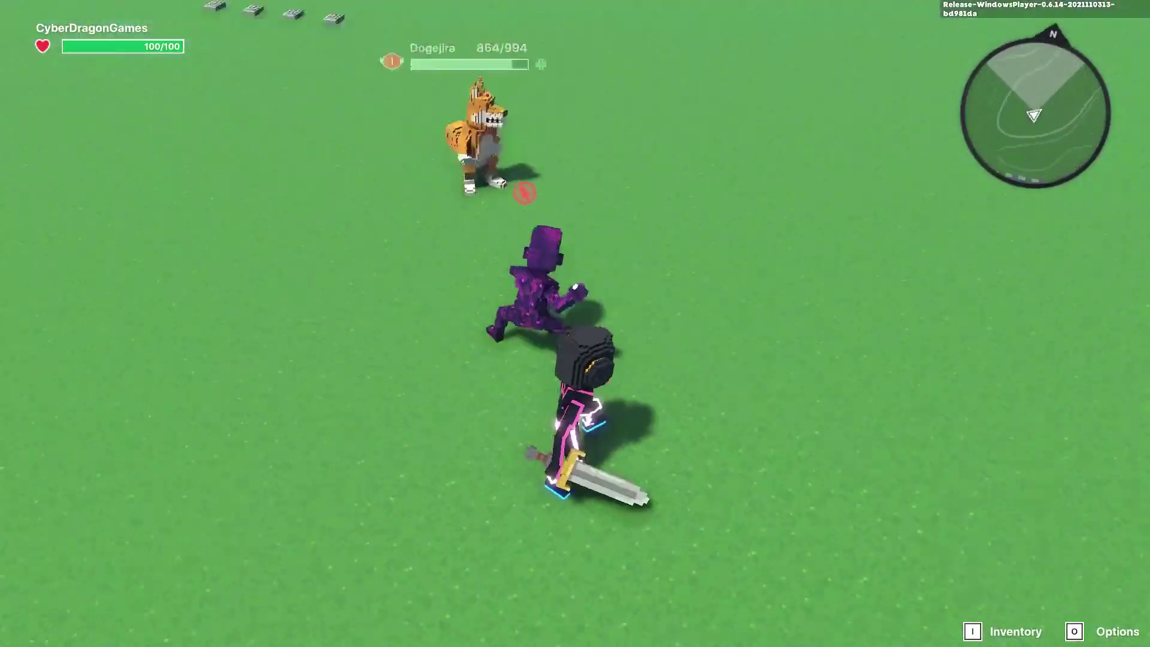
{"action": "key", "text": "w"}
{"action": "key", "text": "d"}
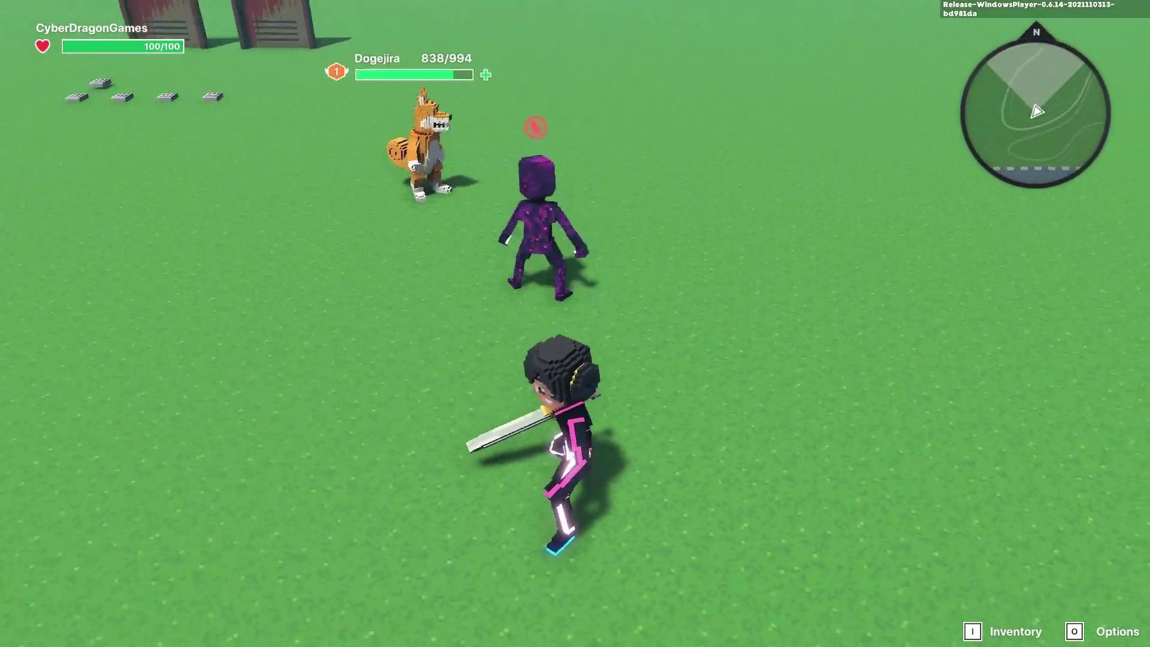
{"action": "key", "text": "w"}
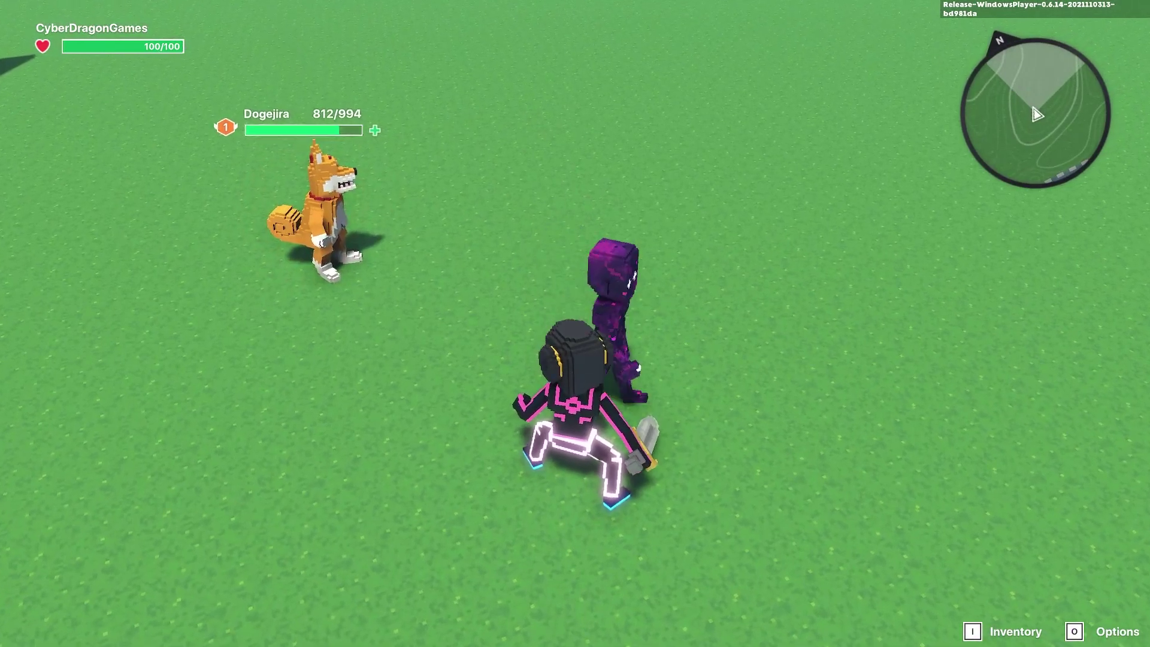
{"action": "key", "text": "s"}
{"action": "key", "text": "Escape"}
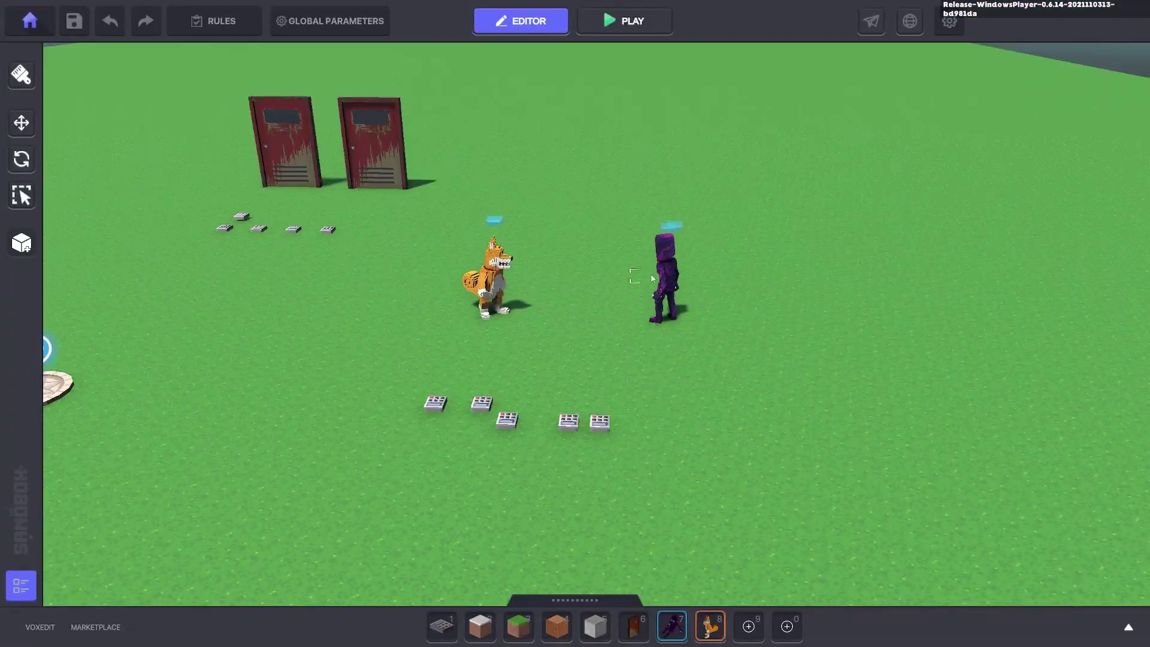
- In the superhero's Predator logic, set the Hunger Decrease Rate to 100 and Max Hunger to 9,999
{"action": "left_click", "coordinate": [659, 273]}
{"action": "scroll", "coordinate": [1005, 392], "scroll_direction": "down", "scroll_amount": 5}
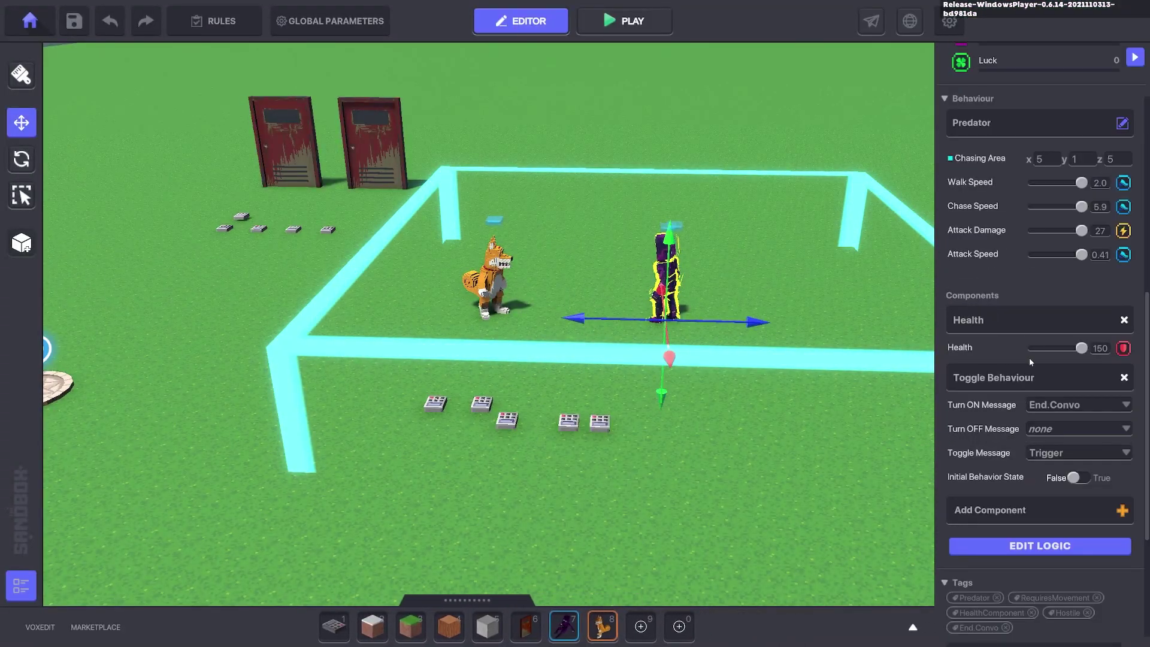
{"action": "left_click", "coordinate": [1045, 547]}
{"action": "scroll", "coordinate": [1022, 568], "scroll_direction": "down", "scroll_amount": 3}
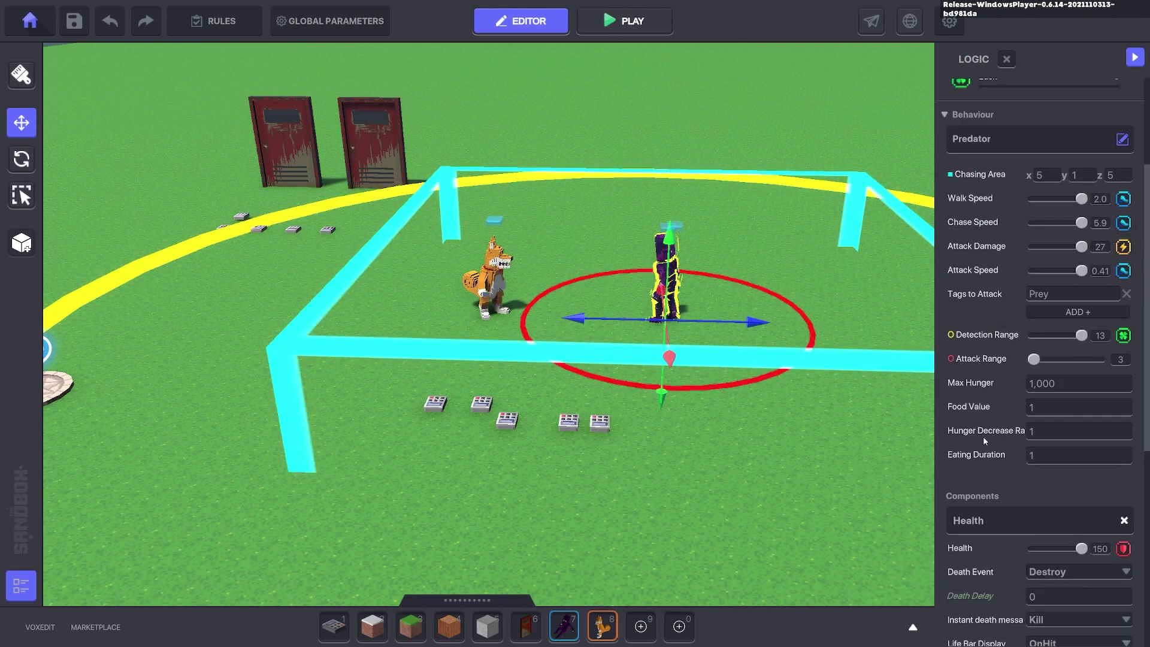
{"action": "left_click", "coordinate": [1040, 432]}
{"action": "type", "text": "100"}
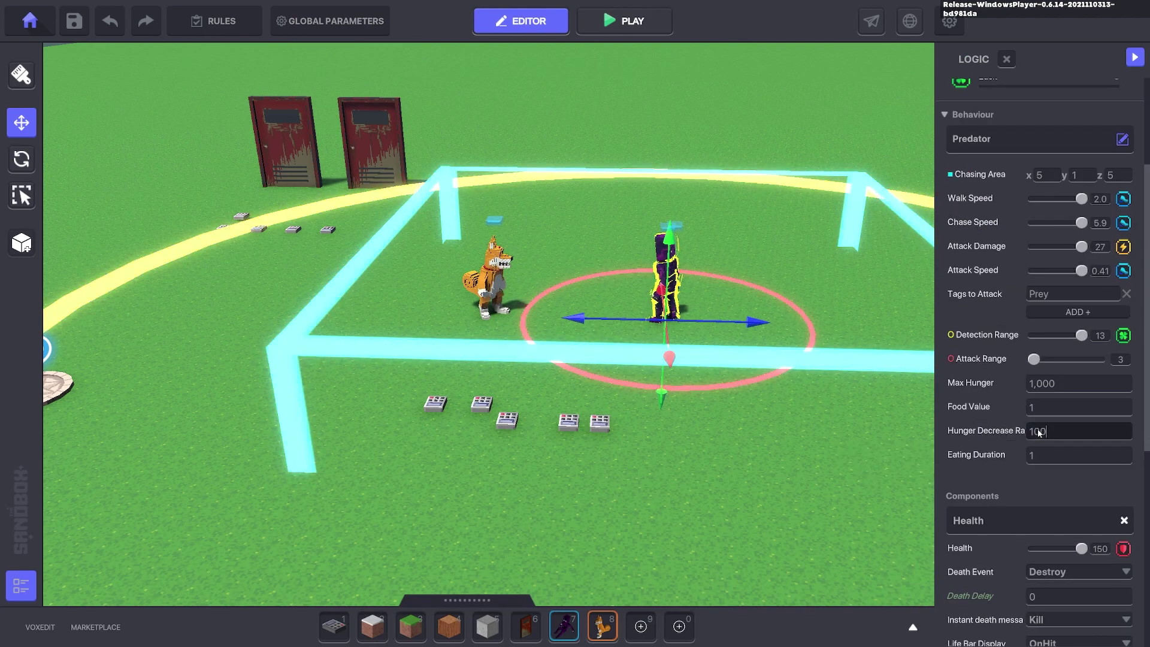
{"action": "left_click", "coordinate": [1063, 383]}
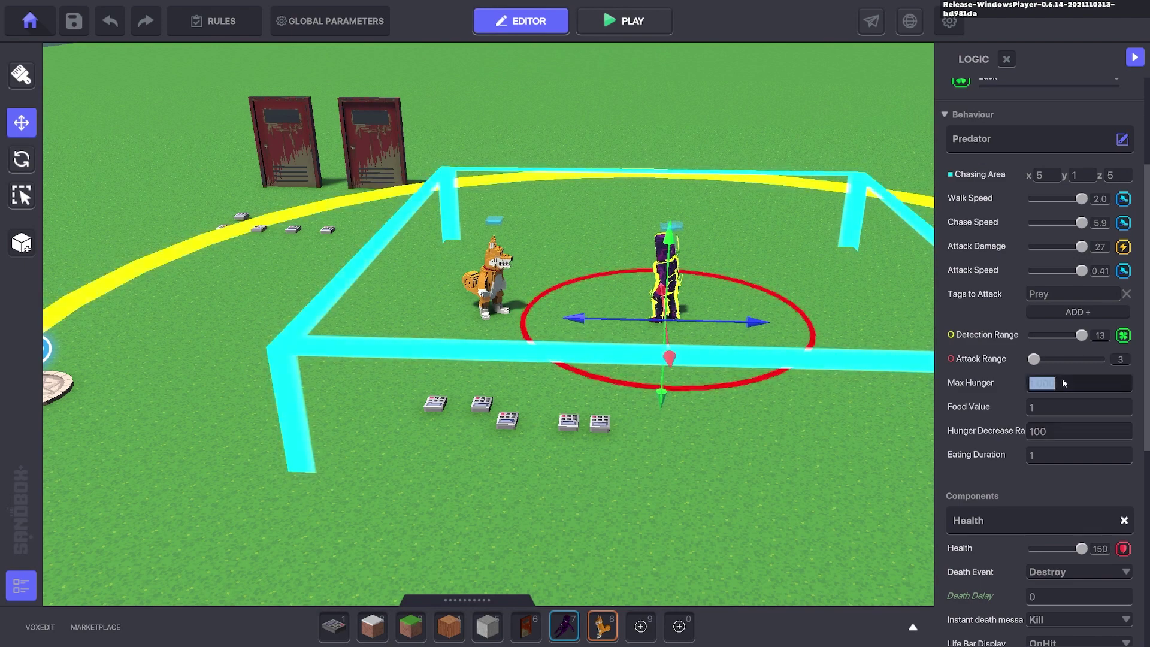
{"action": "type", "text": "9999"}
- Try Eating Duration values of 0.3 and 1 in the superhero's Predator logic
{"action": "mouse_move", "coordinate": [1017, 434]}
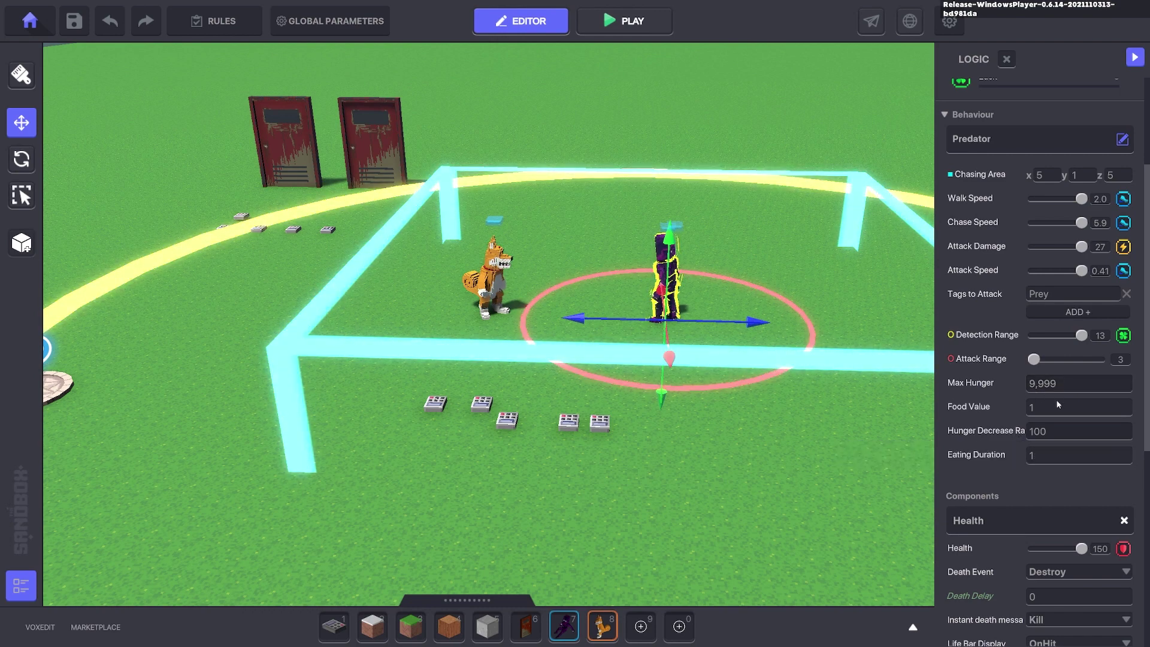
{"action": "mouse_move", "coordinate": [992, 458]}
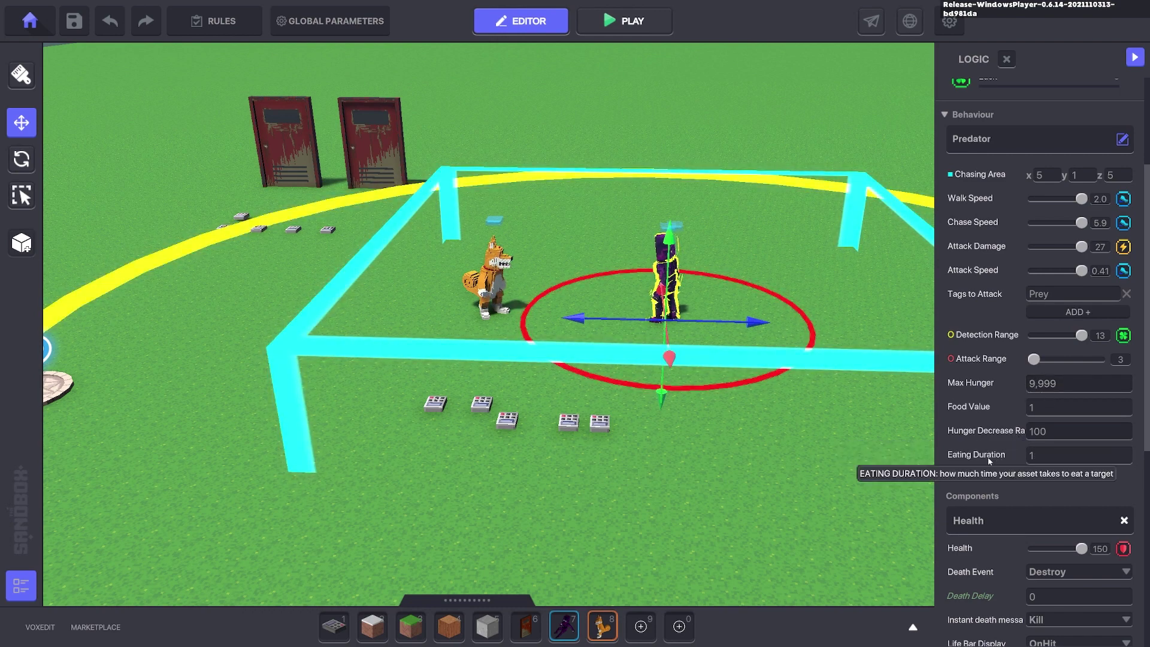
{"action": "left_click", "coordinate": [1055, 455]}
{"action": "type", "text": "0."}
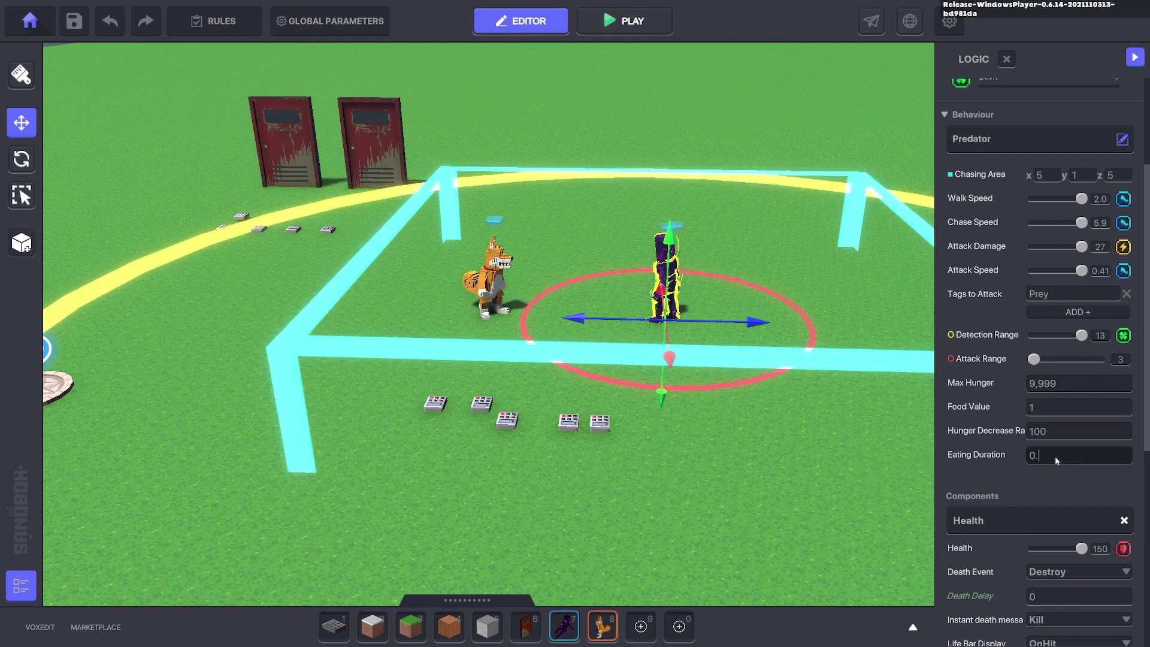
{"action": "type", "text": "3"}
{"action": "key", "text": "Return"}
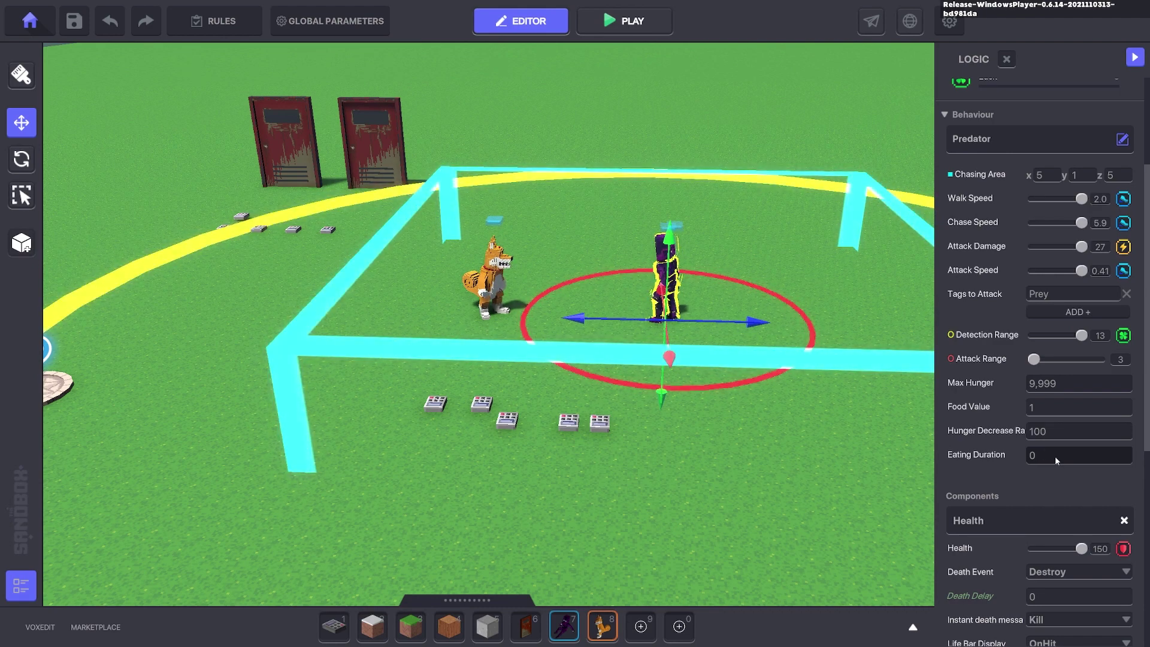
{"action": "left_click", "coordinate": [1055, 456]}
{"action": "type", "text": "1"}
{"action": "key", "text": "Return"}
- Set the superhero's Eating Duration to 5 and deselect the character
{"action": "left_click", "coordinate": [1055, 456]}
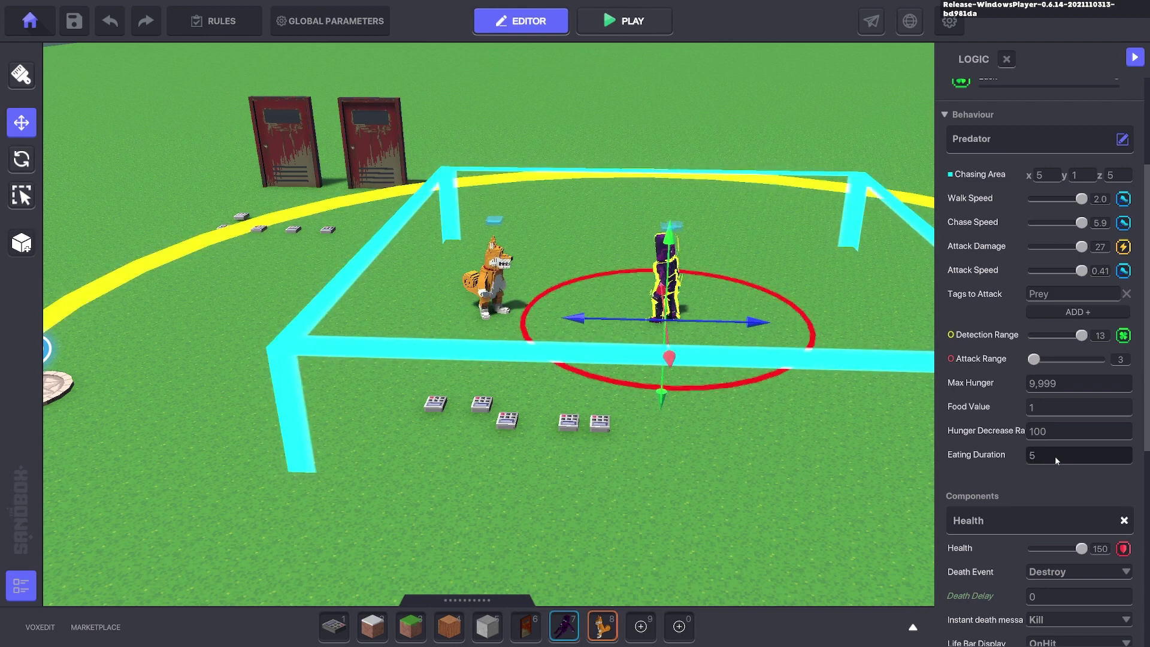
{"action": "type", "text": "5"}
{"action": "key", "text": "Return"}
{"action": "left_click", "coordinate": [831, 452]}
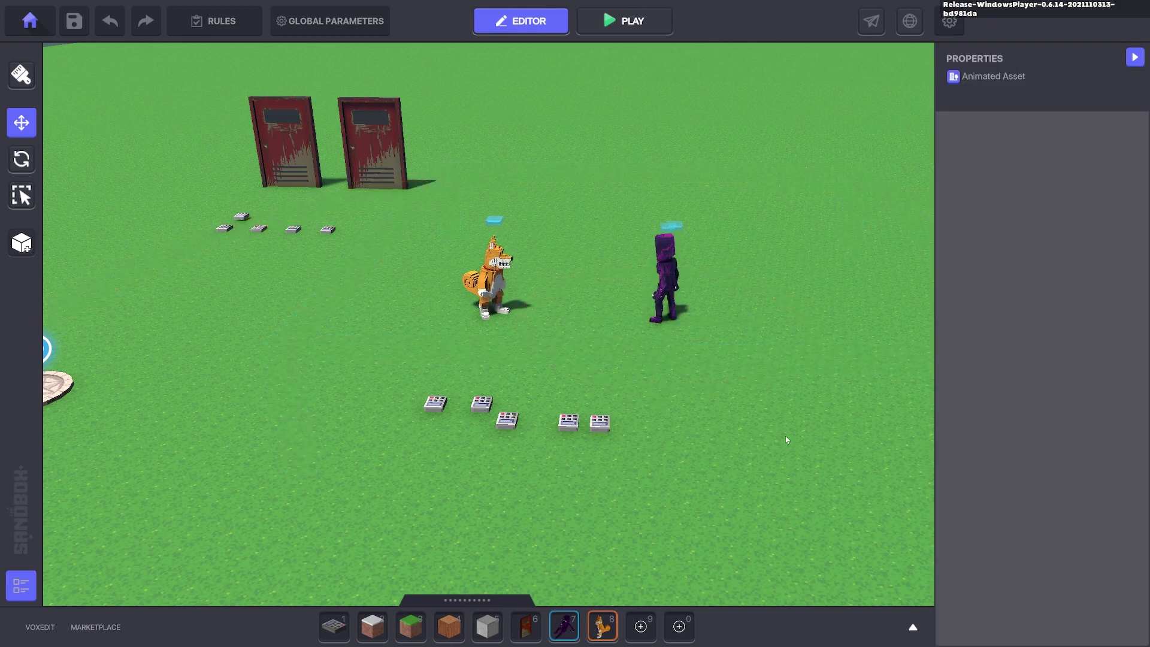
{"action": "scroll", "coordinate": [782, 435], "scroll_direction": "down", "scroll_amount": 1}
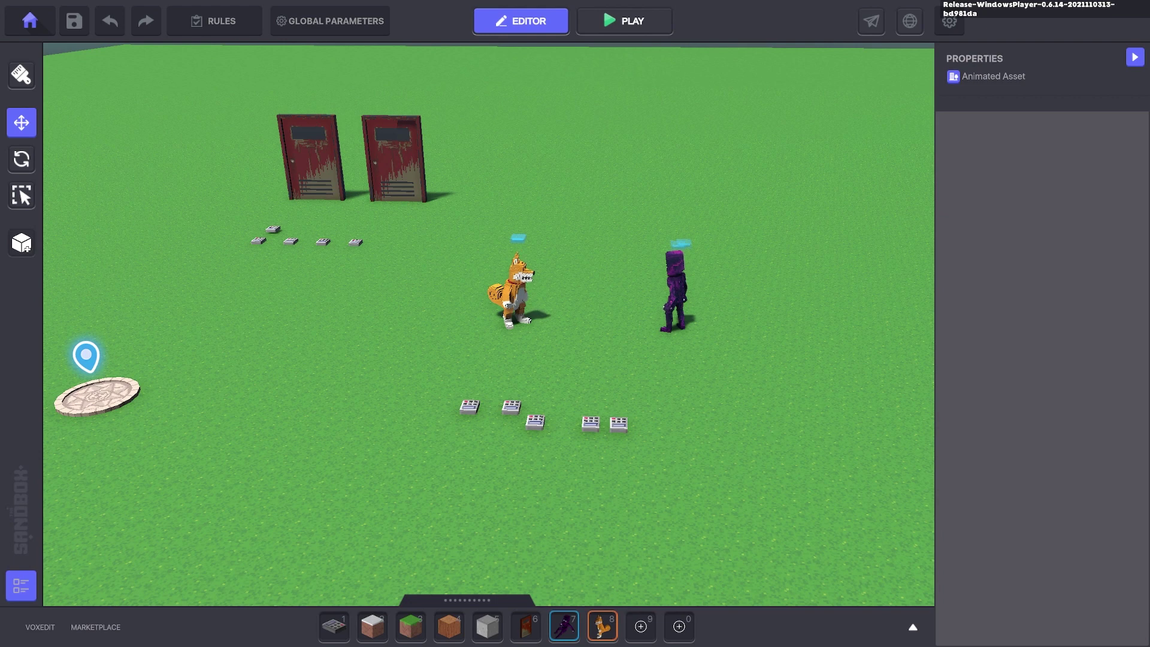